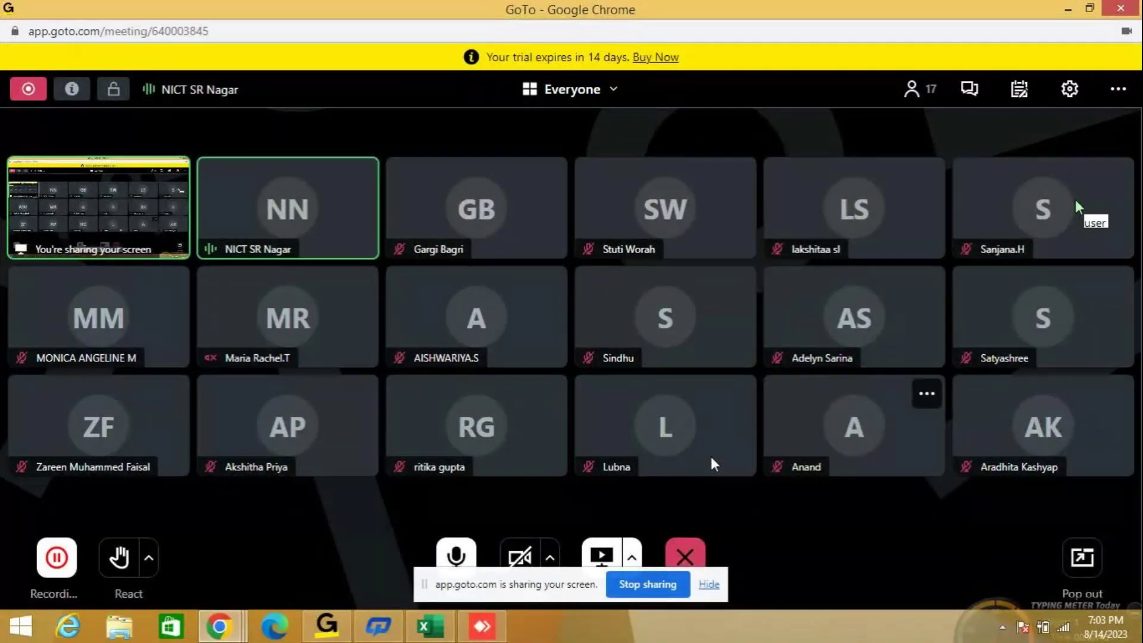
# Step: Bring the Excel workbook with the DATABASE sheet's DSUM examples to the front from the taskbar
pyautogui.moveTo(440, 630)
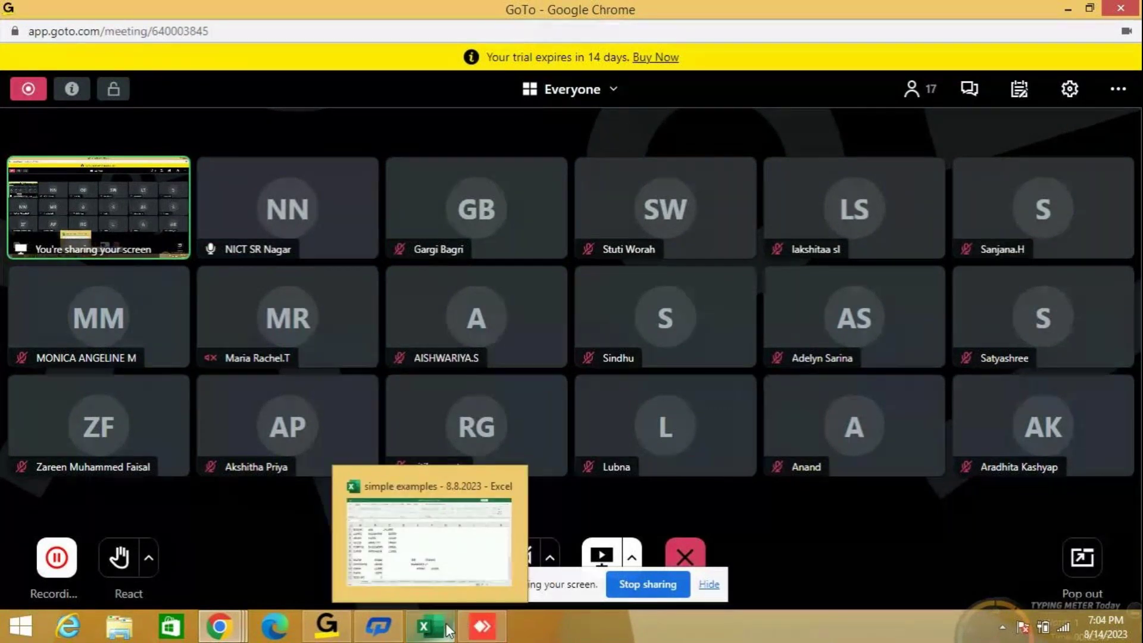
pyautogui.click(447, 627)
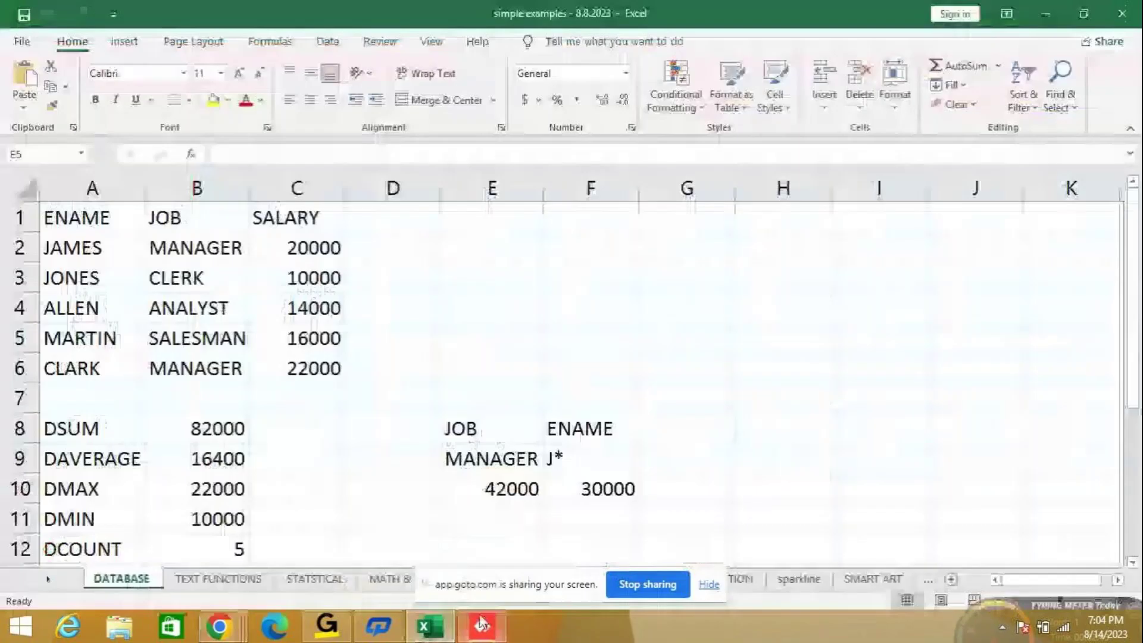
pyautogui.moveTo(481, 623)
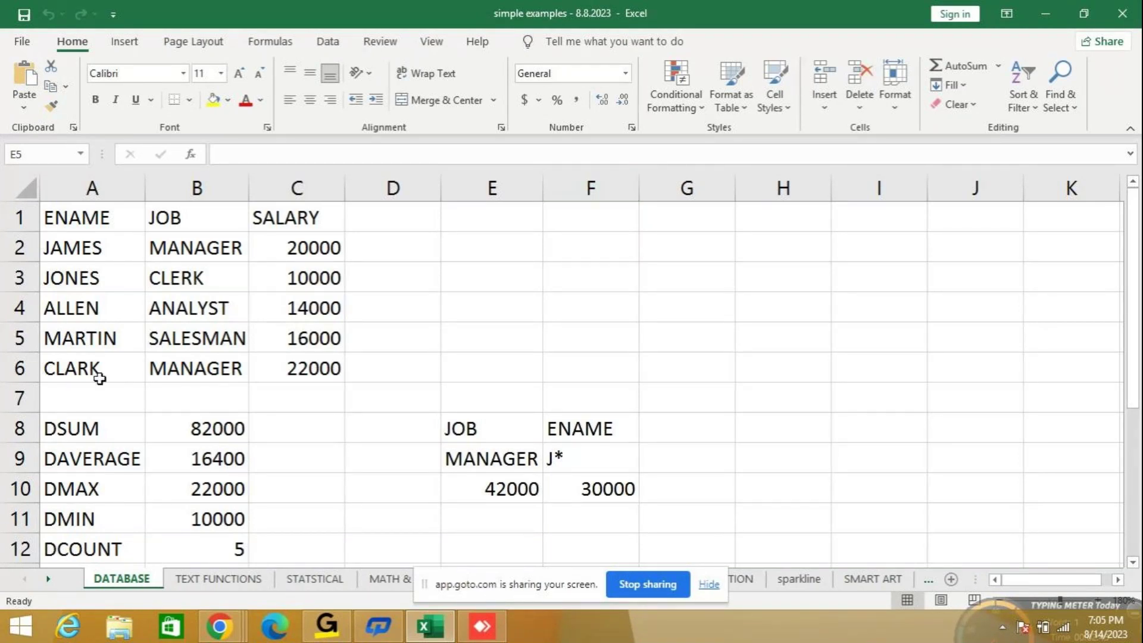
pyautogui.moveTo(379, 634)
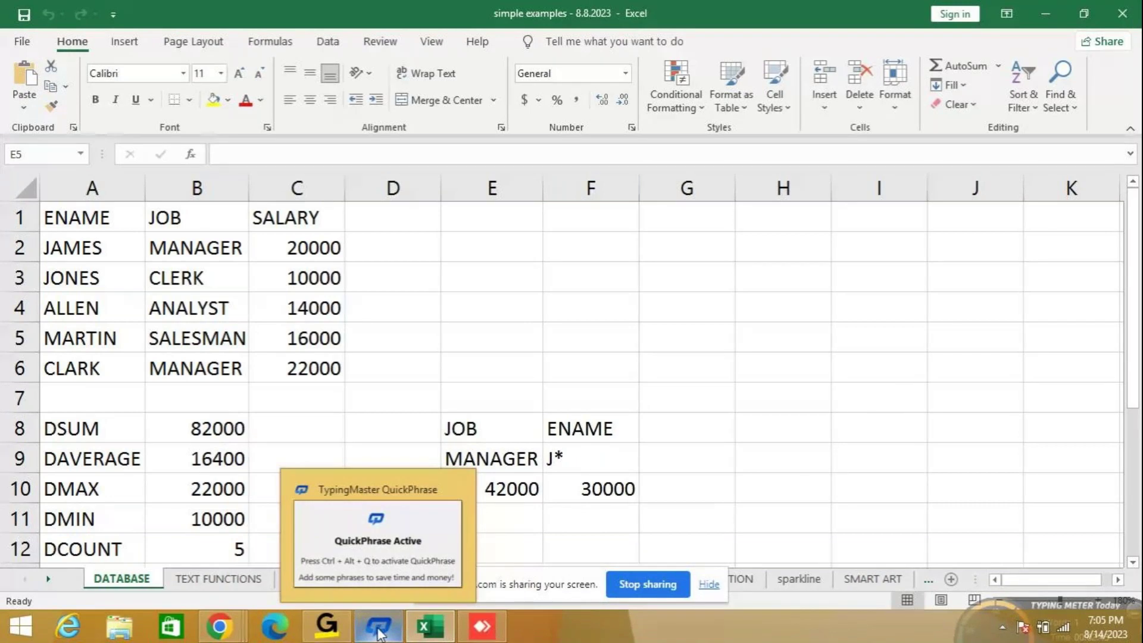
pyautogui.moveTo(321, 626)
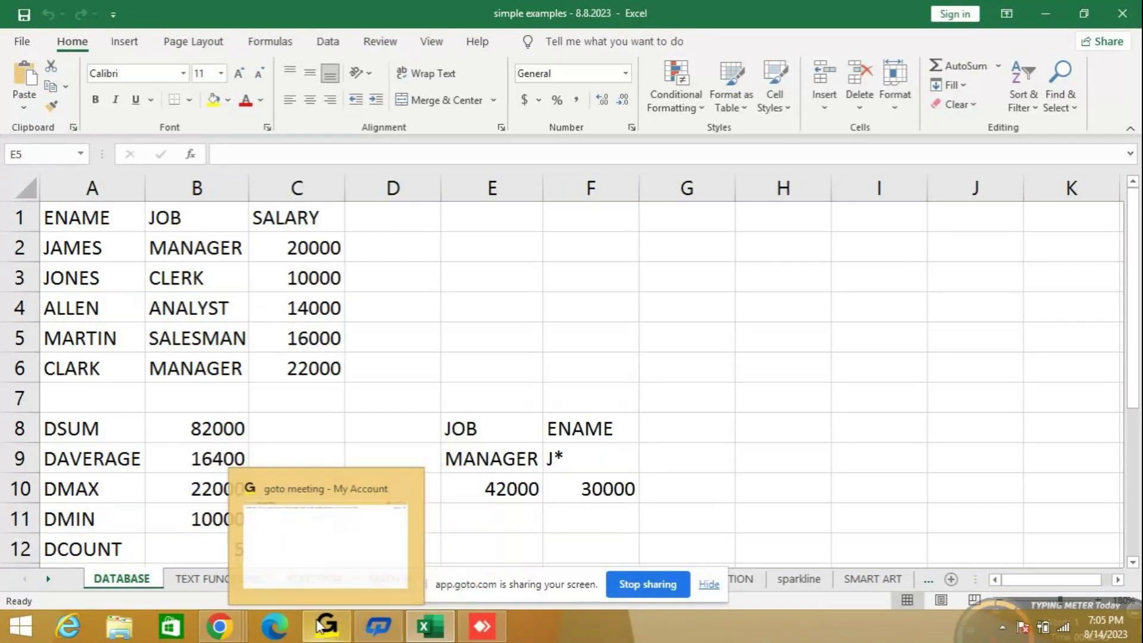
pyautogui.moveTo(366, 497)
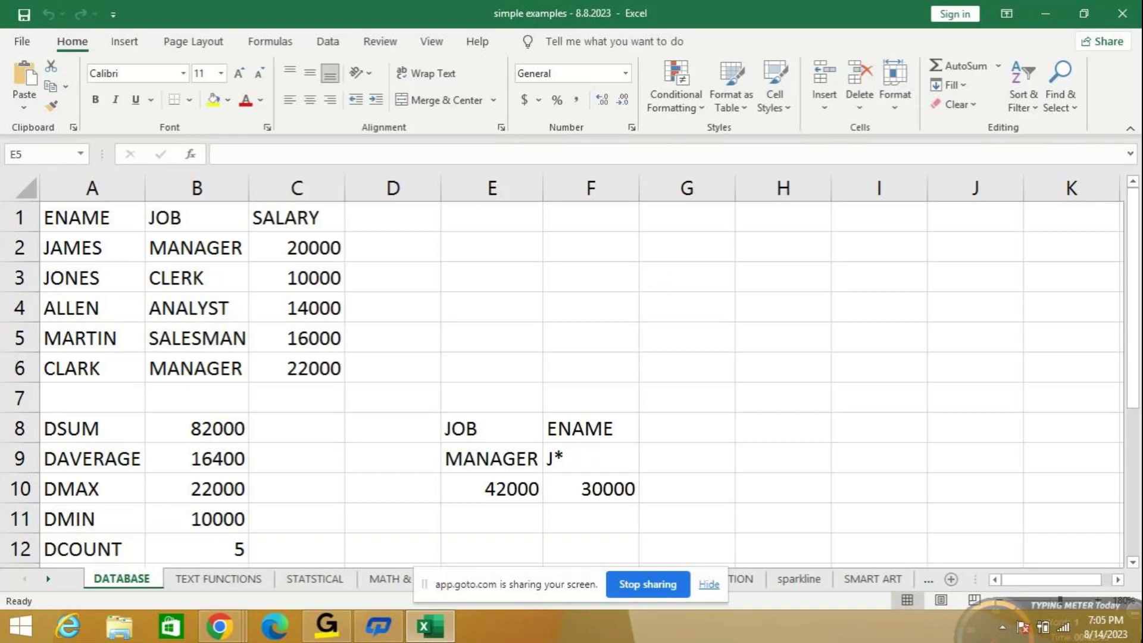
# Step: Insert a new blank worksheet, Sheet17, next to the DATABASE sheet
pyautogui.moveTo(1142, 1)
pyautogui.rightClick(117, 584)
pyautogui.click(152, 351)
pyautogui.click(376, 481)
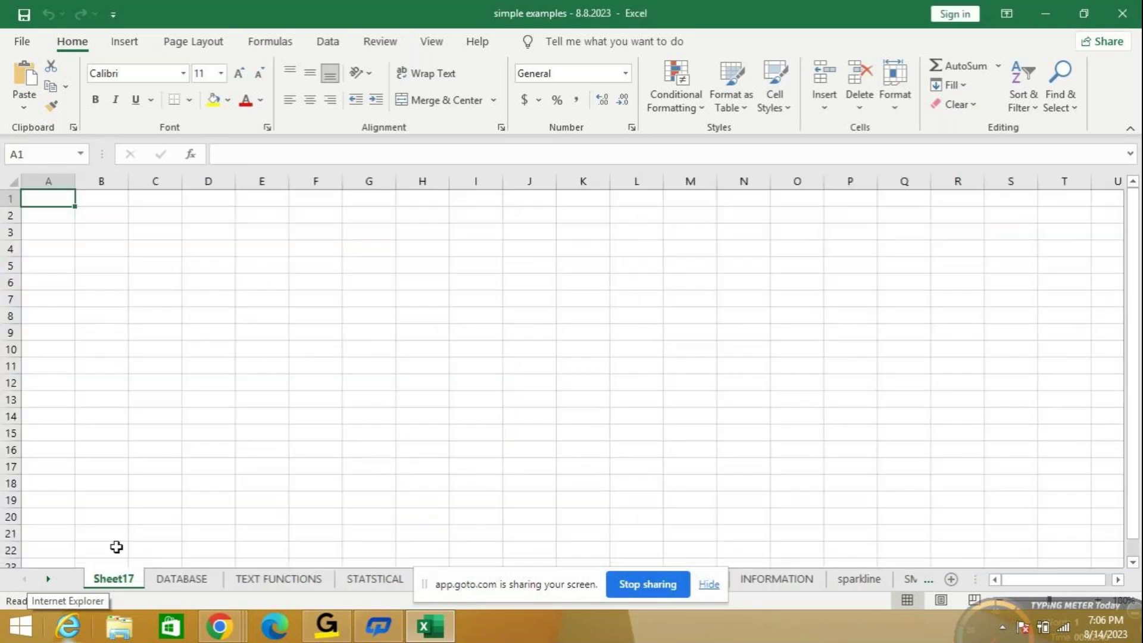
# Step: Copy the ENAME, JOB, SALARY table A1:C6 from DATABASE into Sheet17 at A1
pyautogui.click(179, 582)
pyautogui.moveTo(326, 248); pyautogui.dragTo(304, 375)
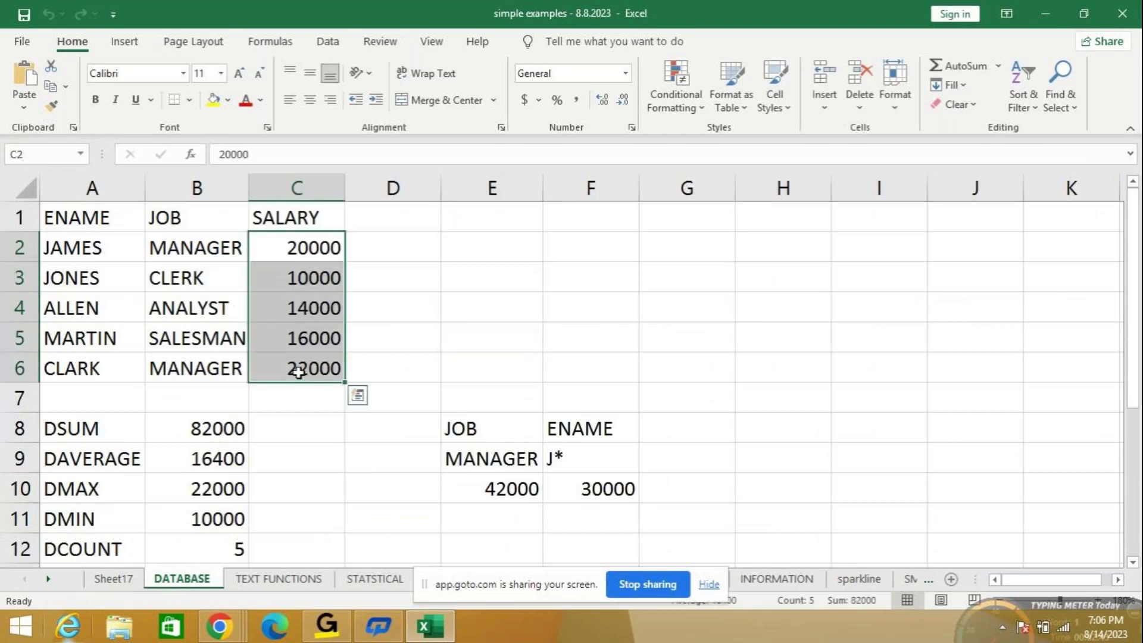
pyautogui.moveTo(288, 215); pyautogui.dragTo(288, 366)
pyautogui.moveTo(90, 214); pyautogui.dragTo(299, 374)
pyautogui.hotkey('ctrl', 'c')
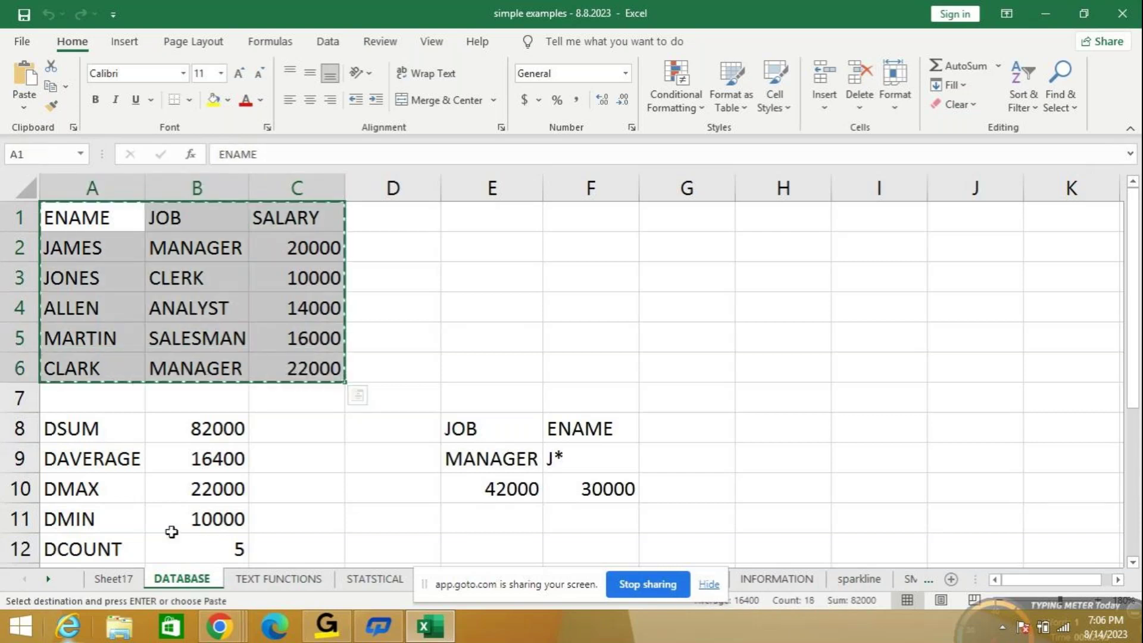
pyautogui.click(112, 579)
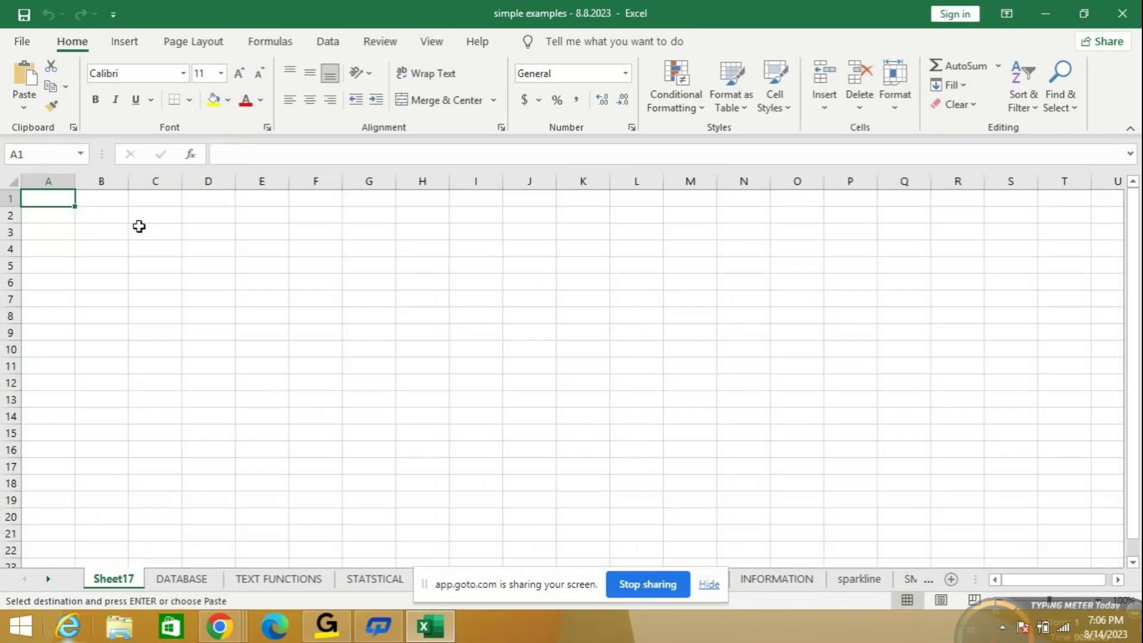
pyautogui.hotkey('ctrl', 'v')
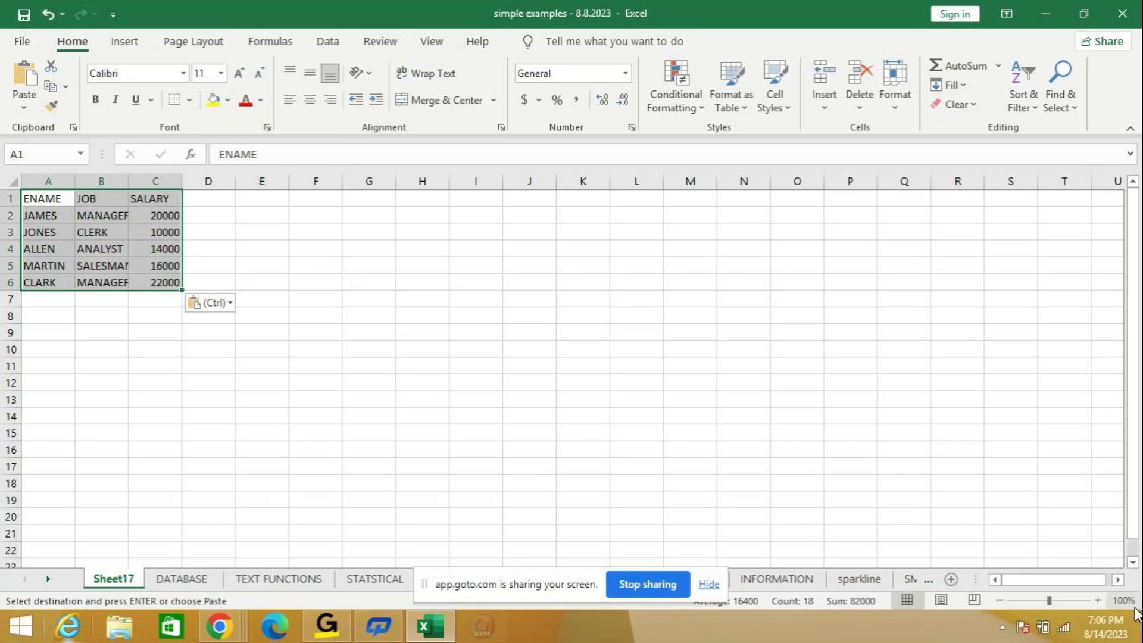
# Step: Zoom Sheet17 to 160% and autofit column B so SALESMAN fits
pyautogui.moveTo(1048, 600); pyautogui.dragTo(1046, 600)
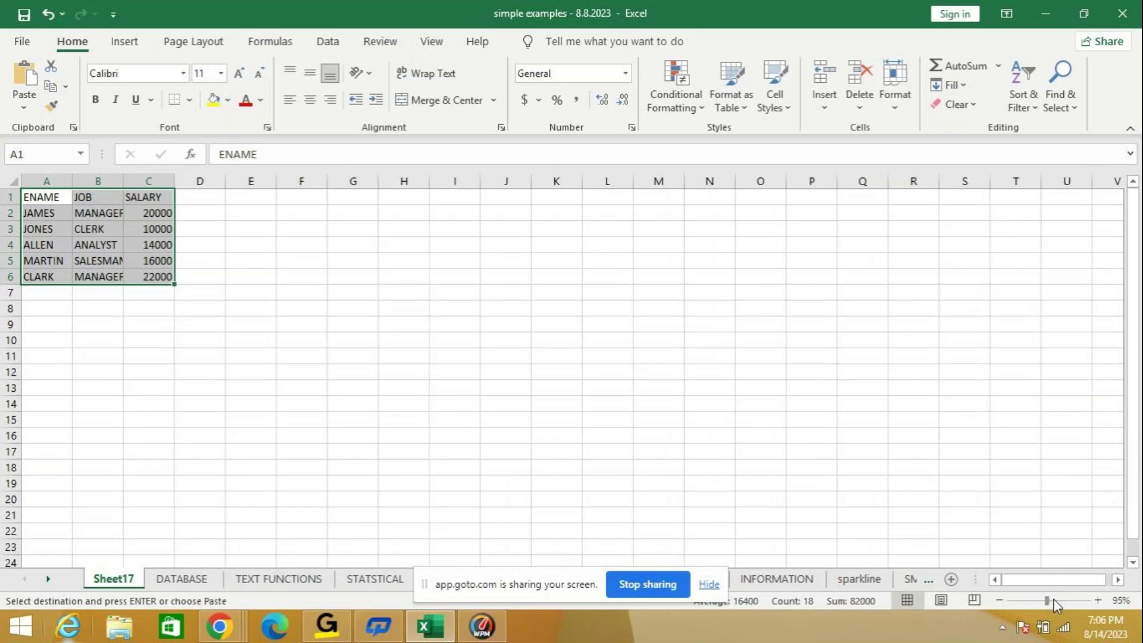
pyautogui.click(1097, 600)
pyautogui.click(1096, 600)
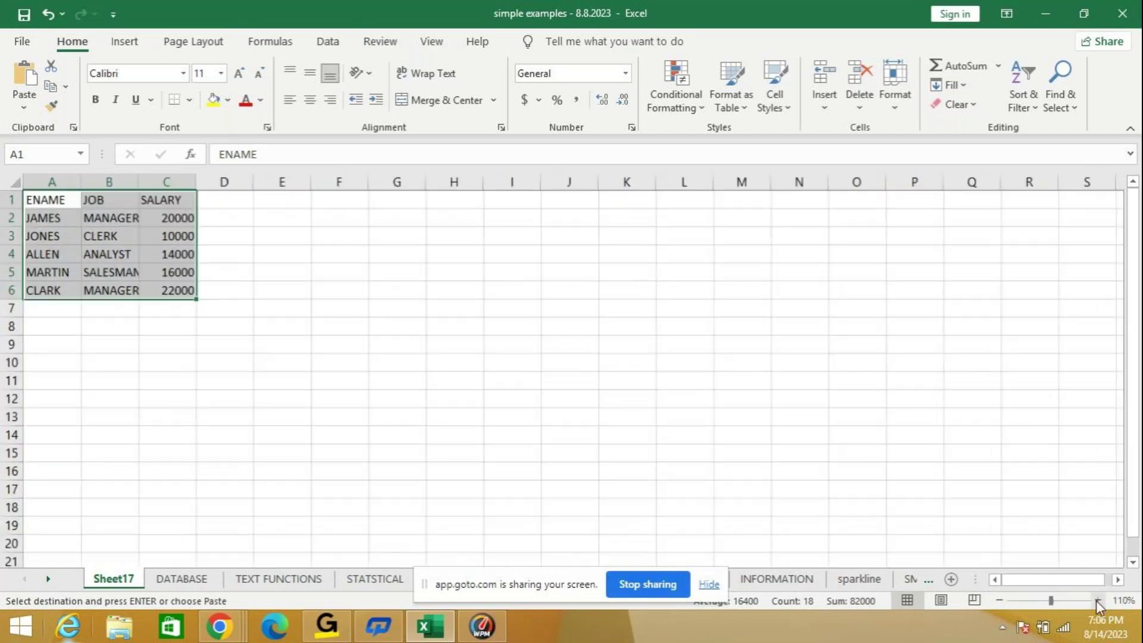
pyautogui.click(1096, 600)
pyautogui.click(1097, 600)
pyautogui.click(1096, 600)
pyautogui.click(1096, 600)
pyautogui.click(1096, 600)
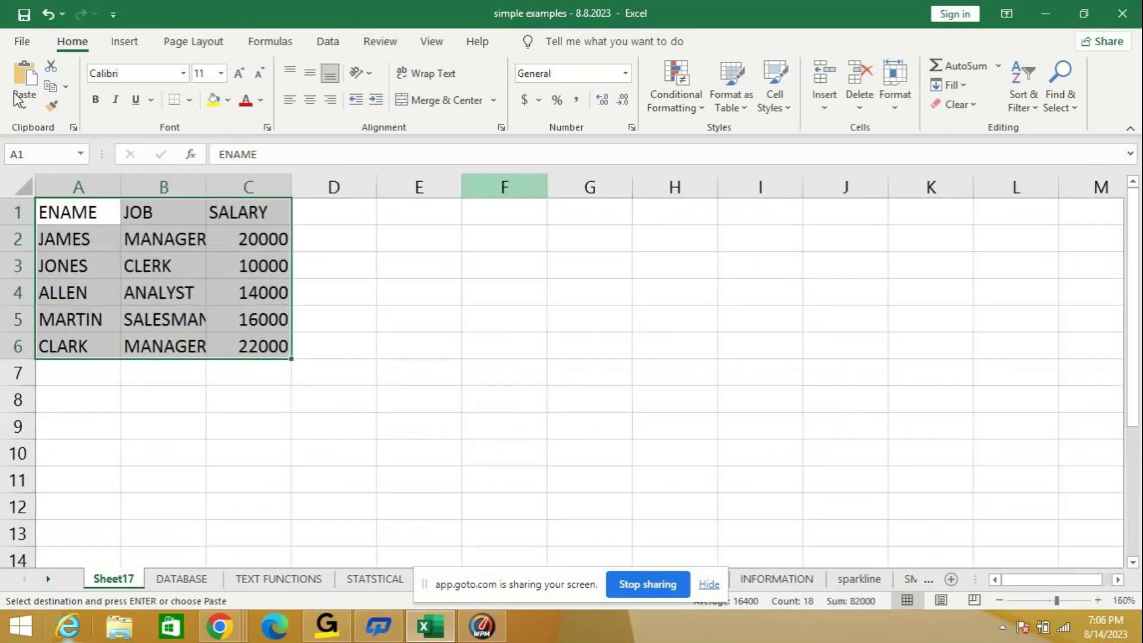
pyautogui.doubleClick(206, 186)
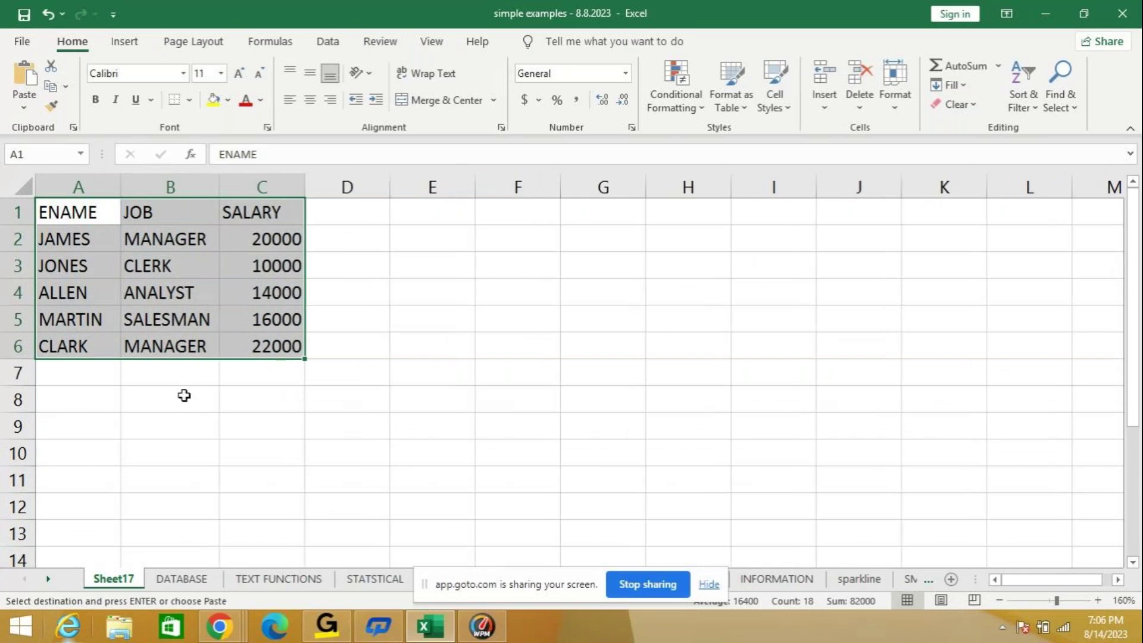
pyautogui.click(238, 372)
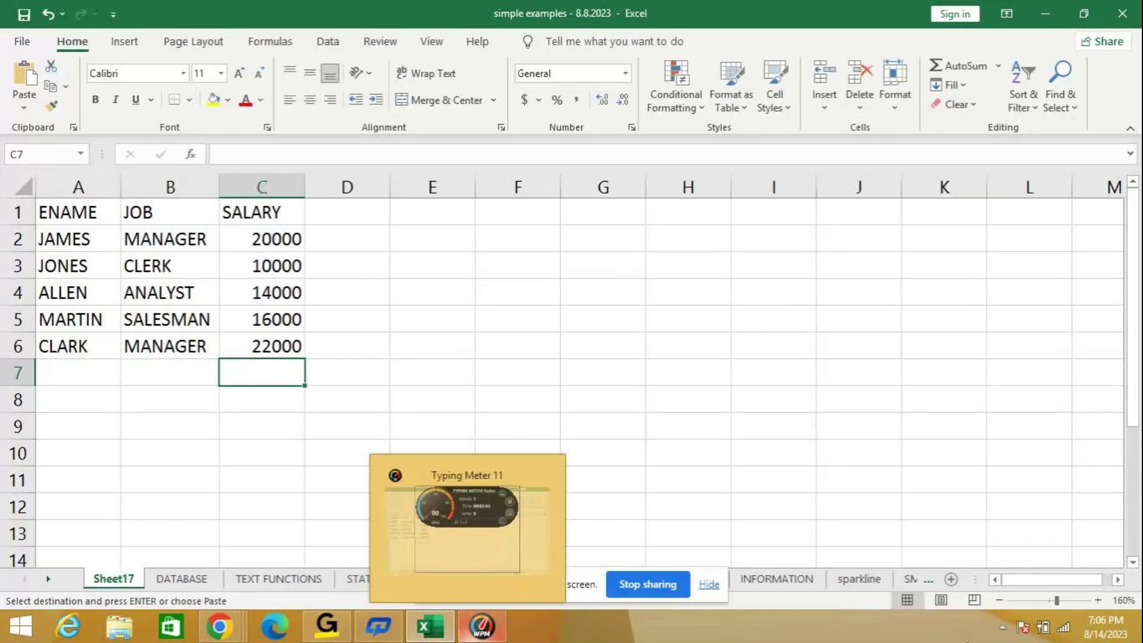
pyautogui.write('=su')
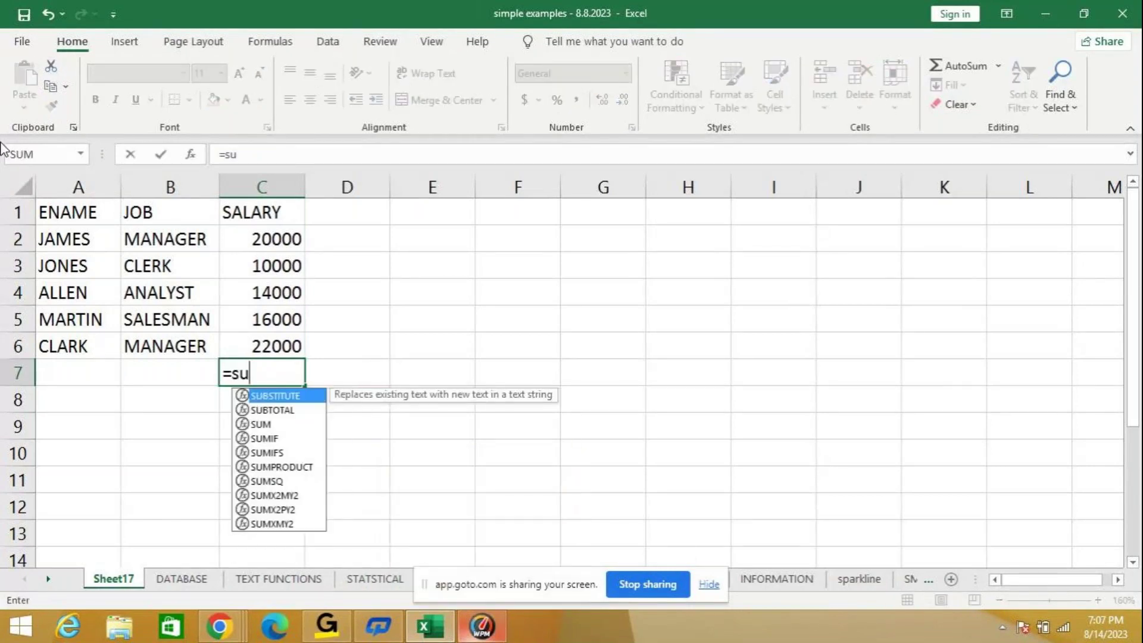
pyautogui.write('m(')
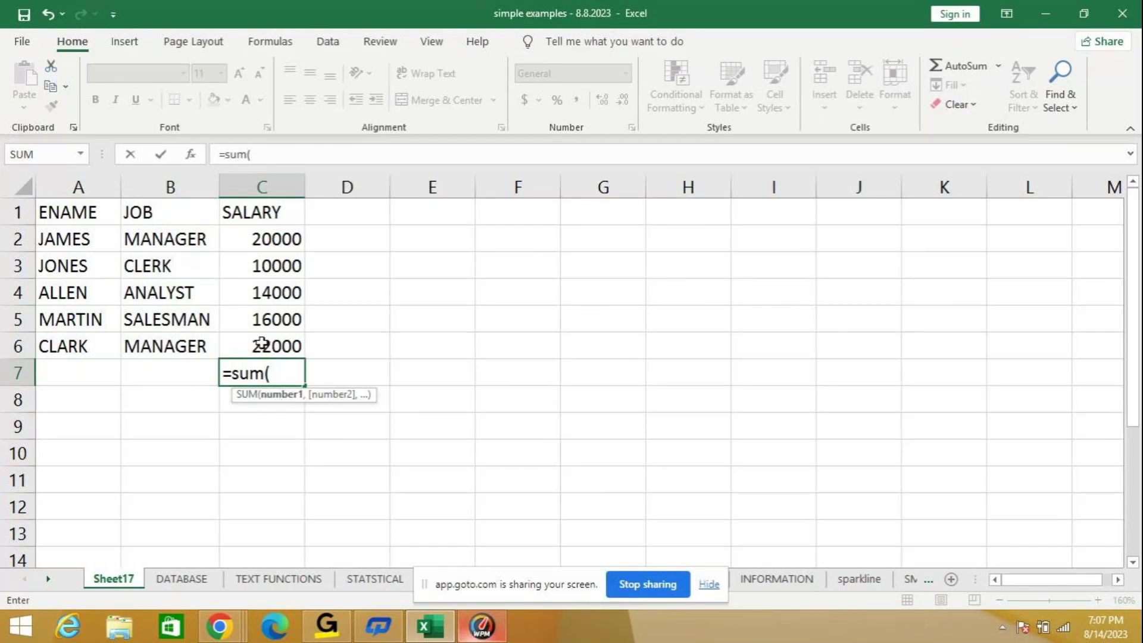
pyautogui.moveTo(1140, 3)
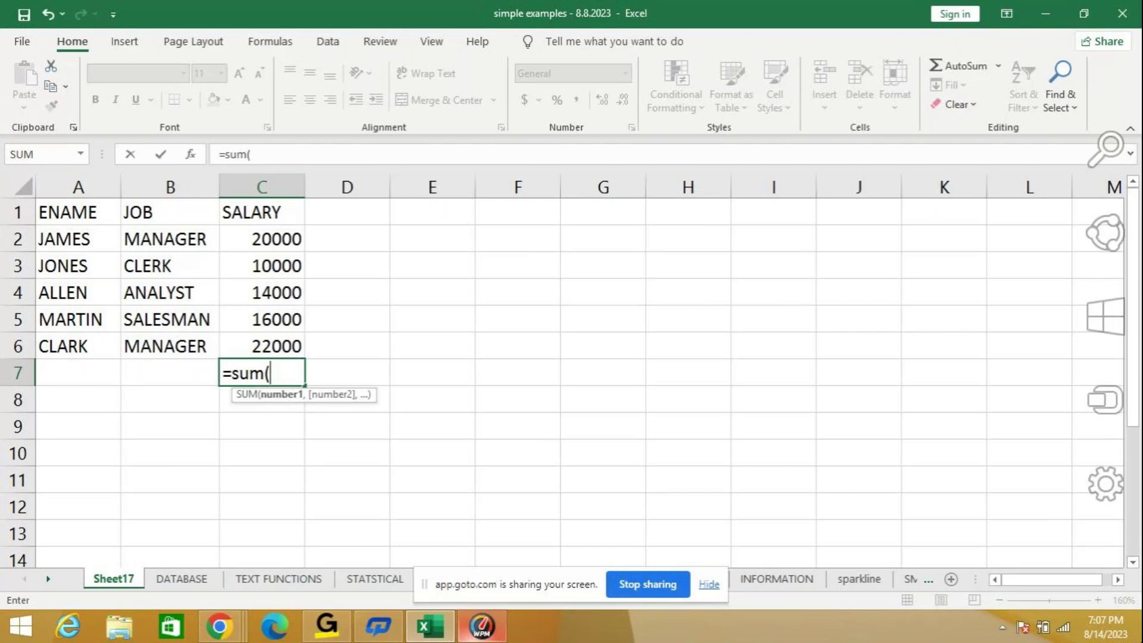
pyautogui.write('c')
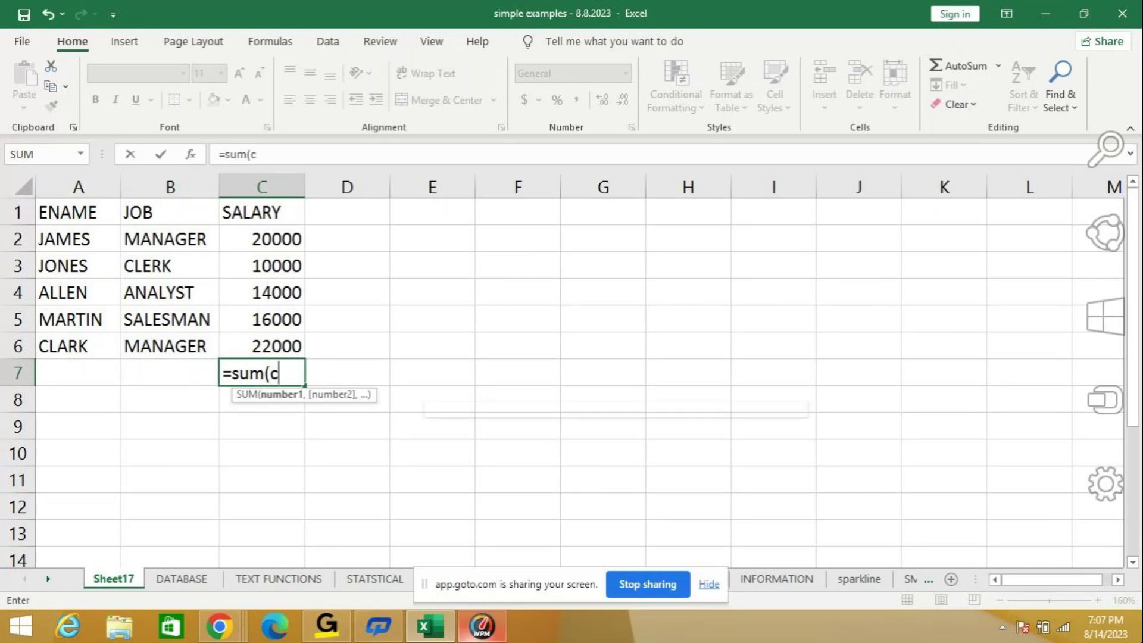
pyautogui.write('2:')
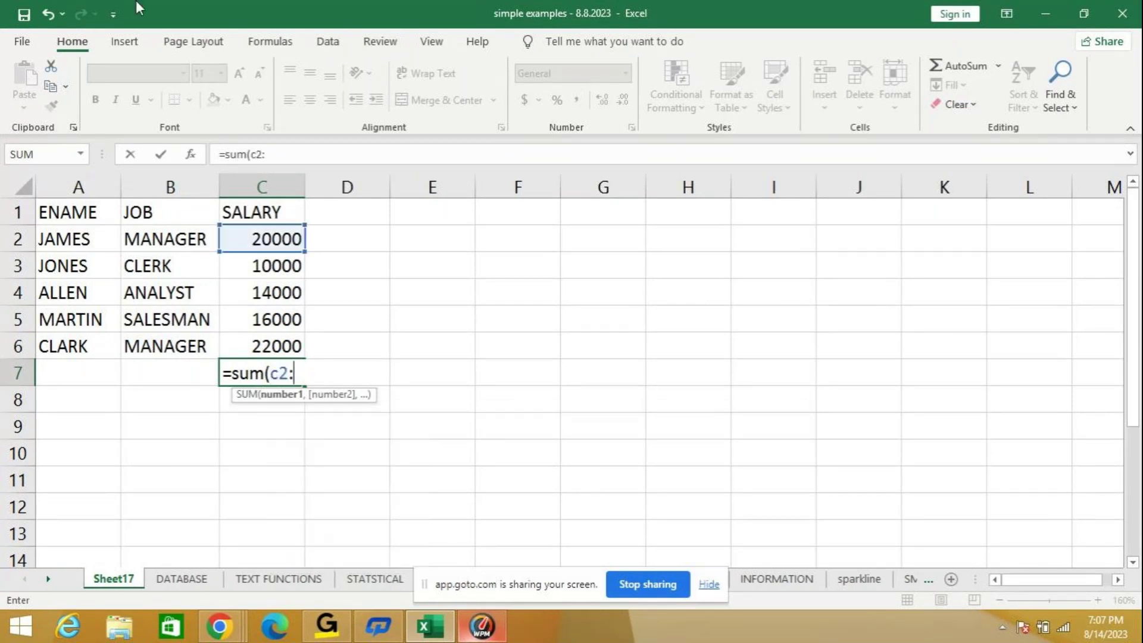
pyautogui.write('c6')
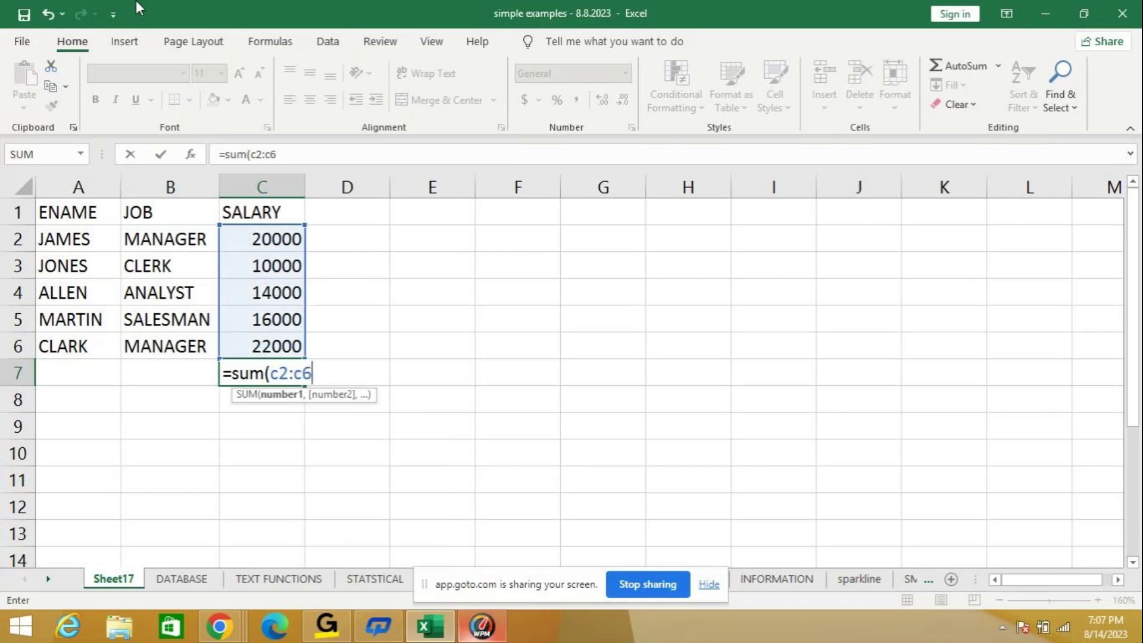
pyautogui.press('Return')
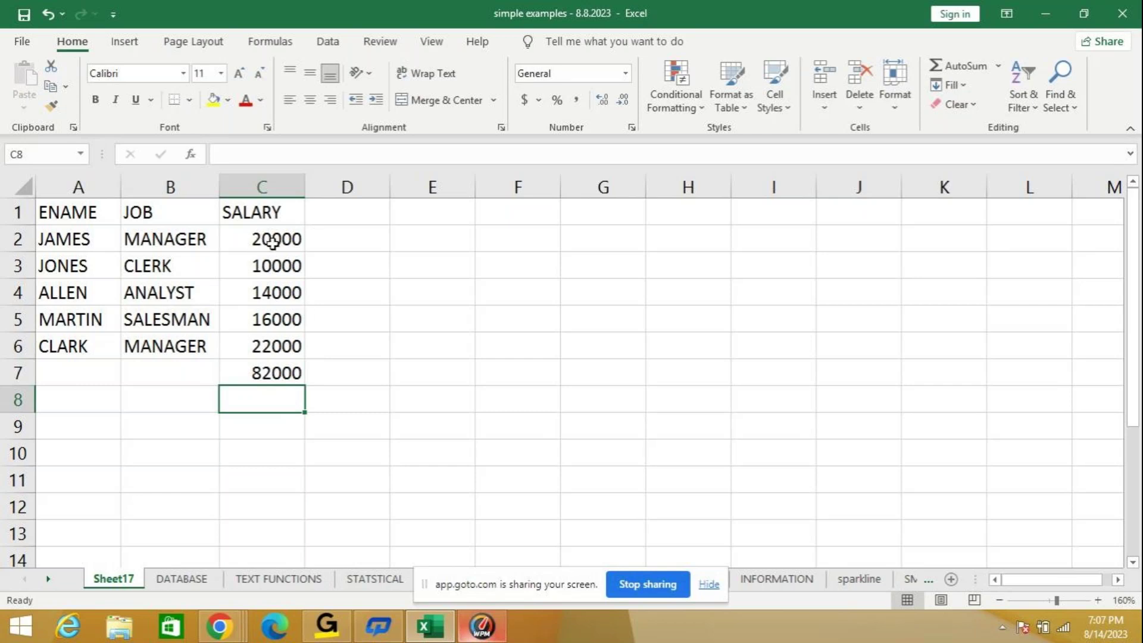
pyautogui.click(286, 374)
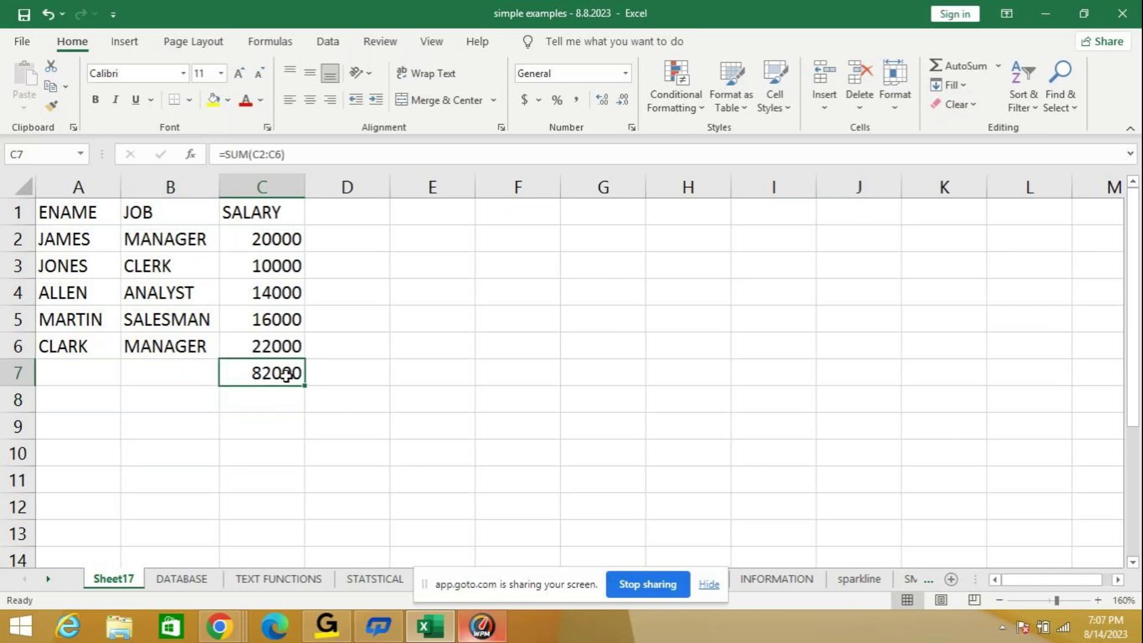
pyautogui.press('Delete')
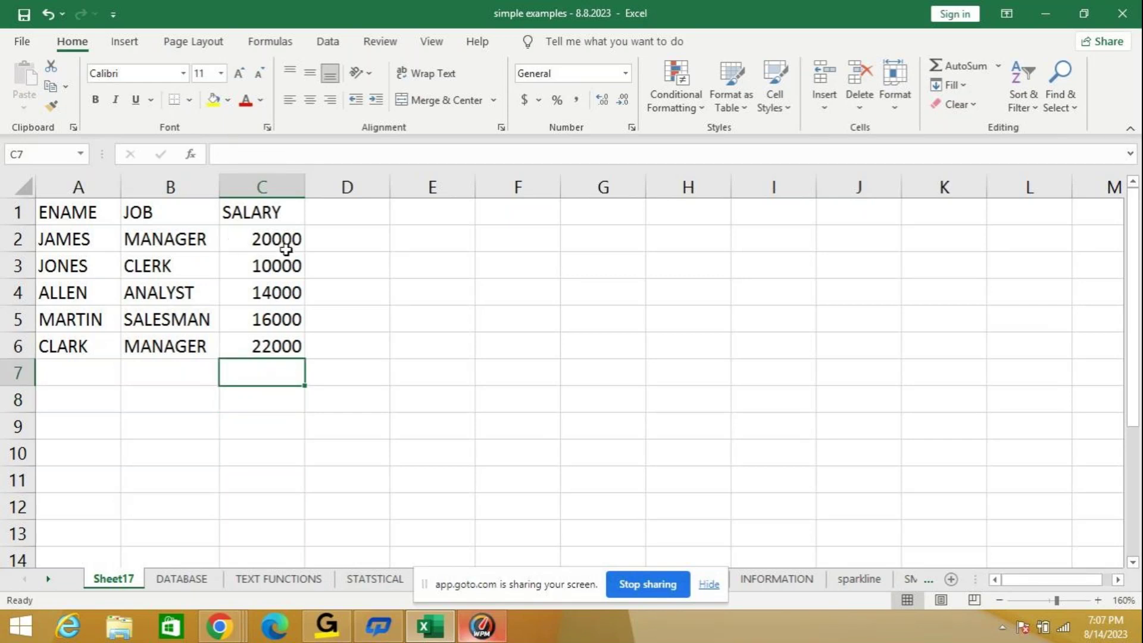
pyautogui.moveTo(282, 235); pyautogui.dragTo(258, 357)
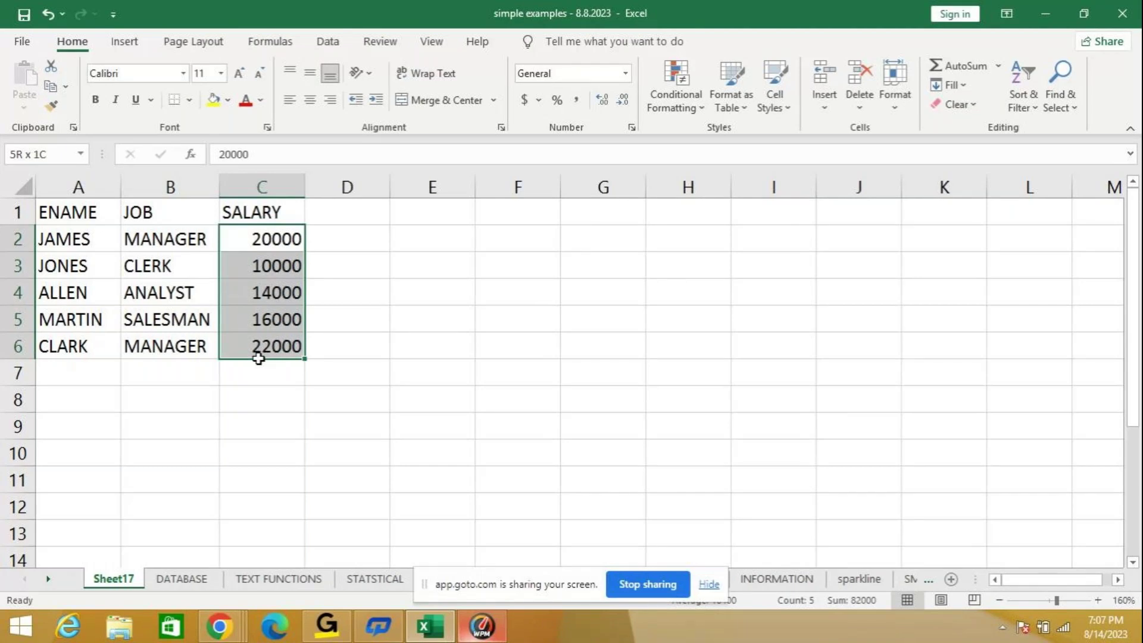
pyautogui.moveTo(258, 358); pyautogui.dragTo(256, 359)
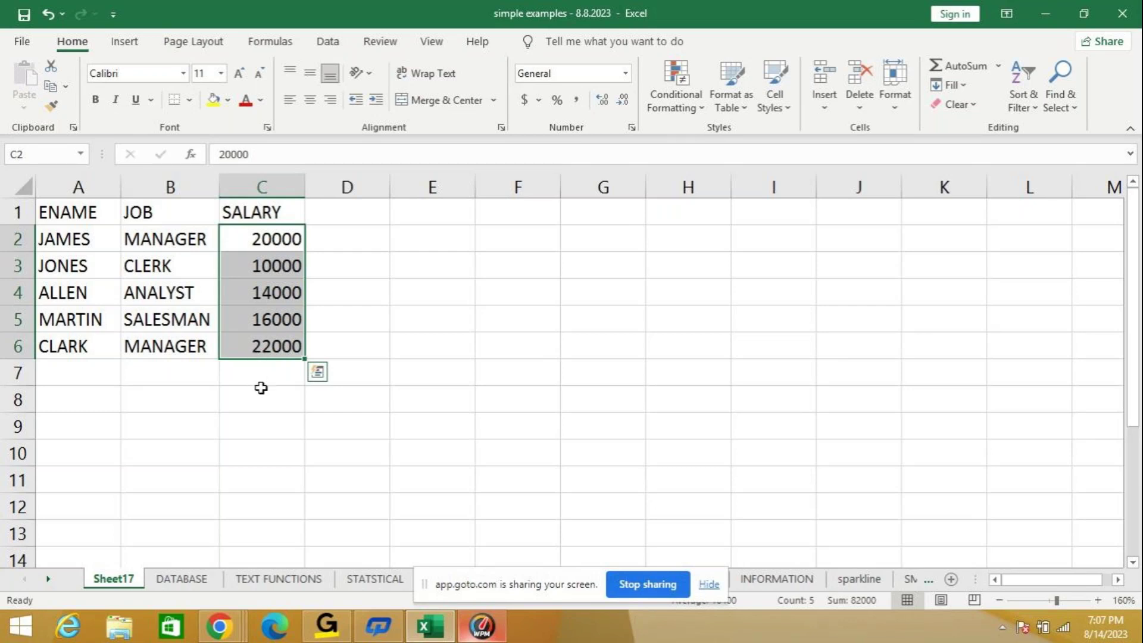
pyautogui.click(271, 376)
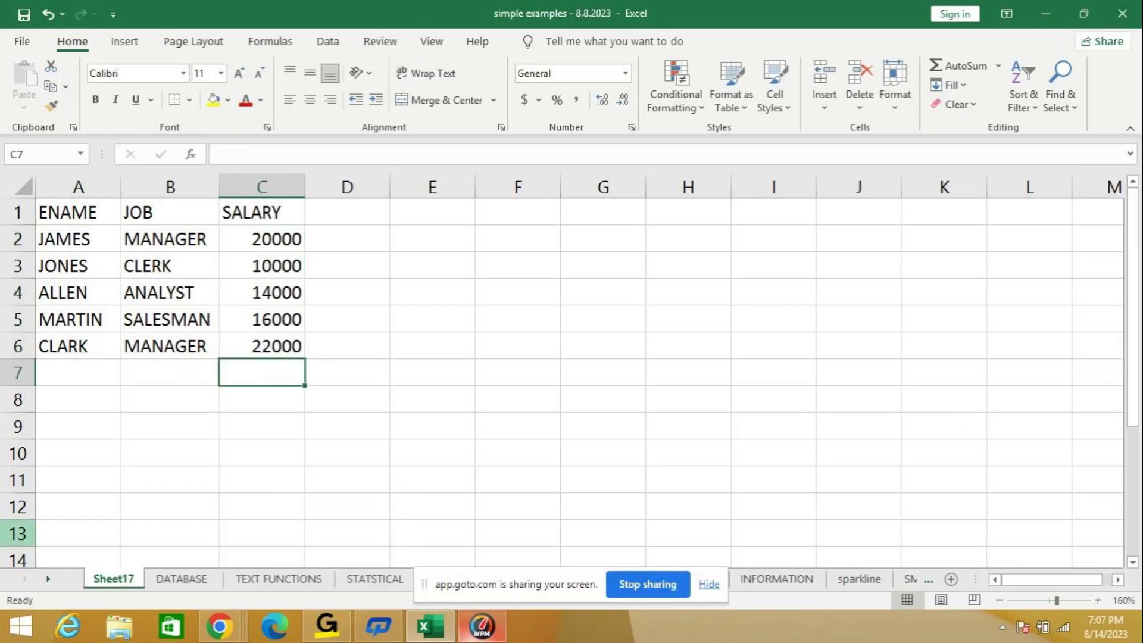
pyautogui.press('Right')
pyautogui.press('Right')
pyautogui.press('Up')
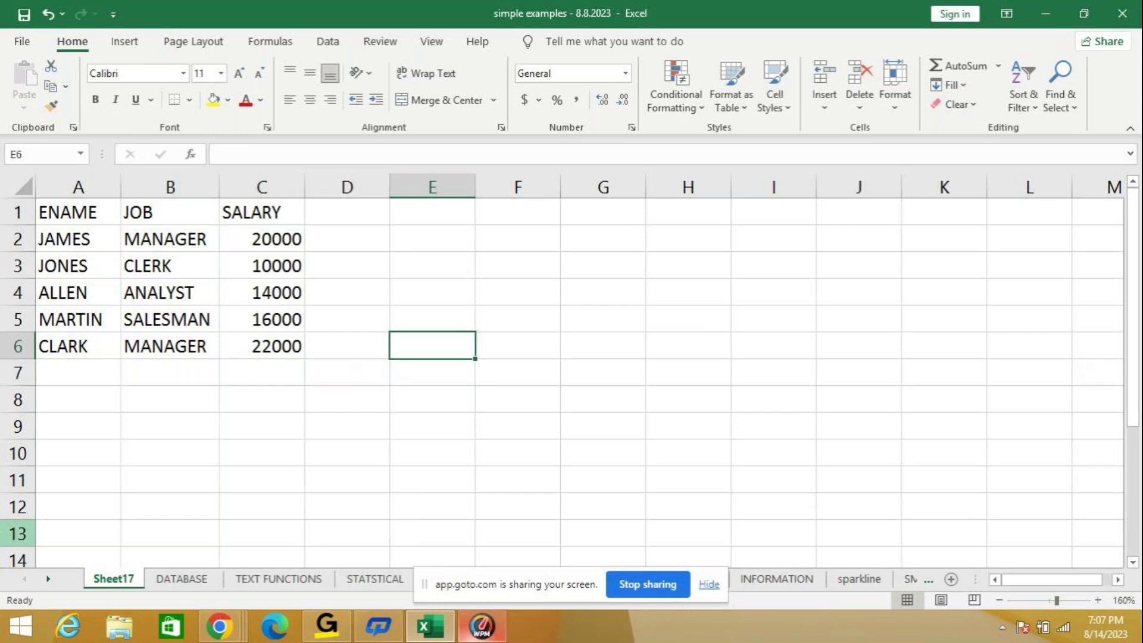
pyautogui.press('Up')
pyautogui.press('Up')
pyautogui.press('Up')
pyautogui.press('Up')
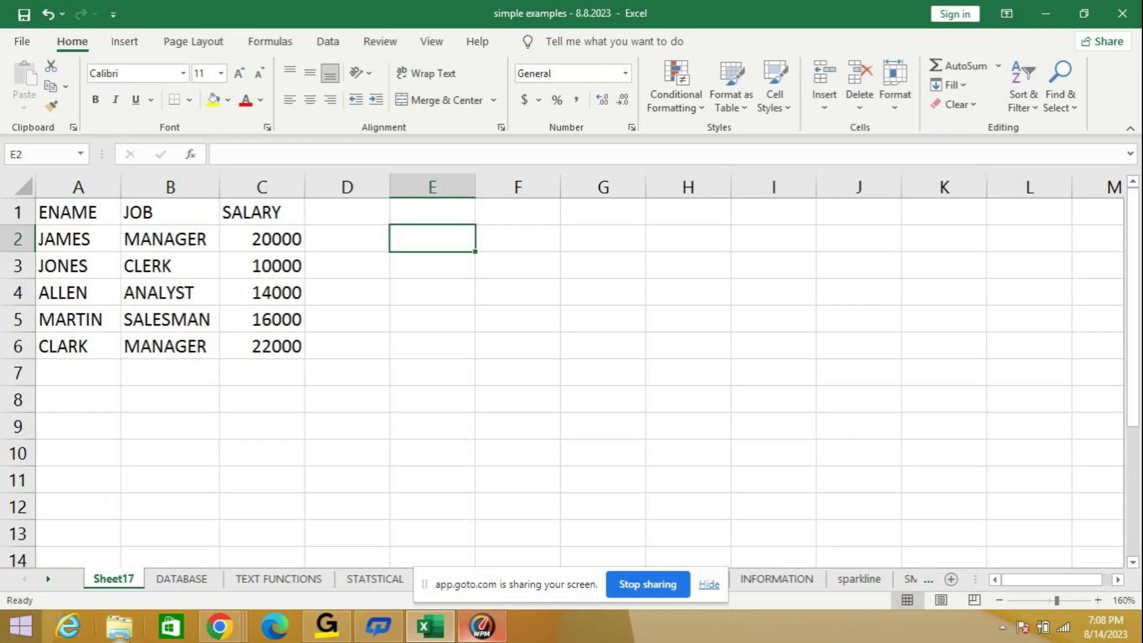
pyautogui.press('Down')
pyautogui.press('Down')
pyautogui.press('Down')
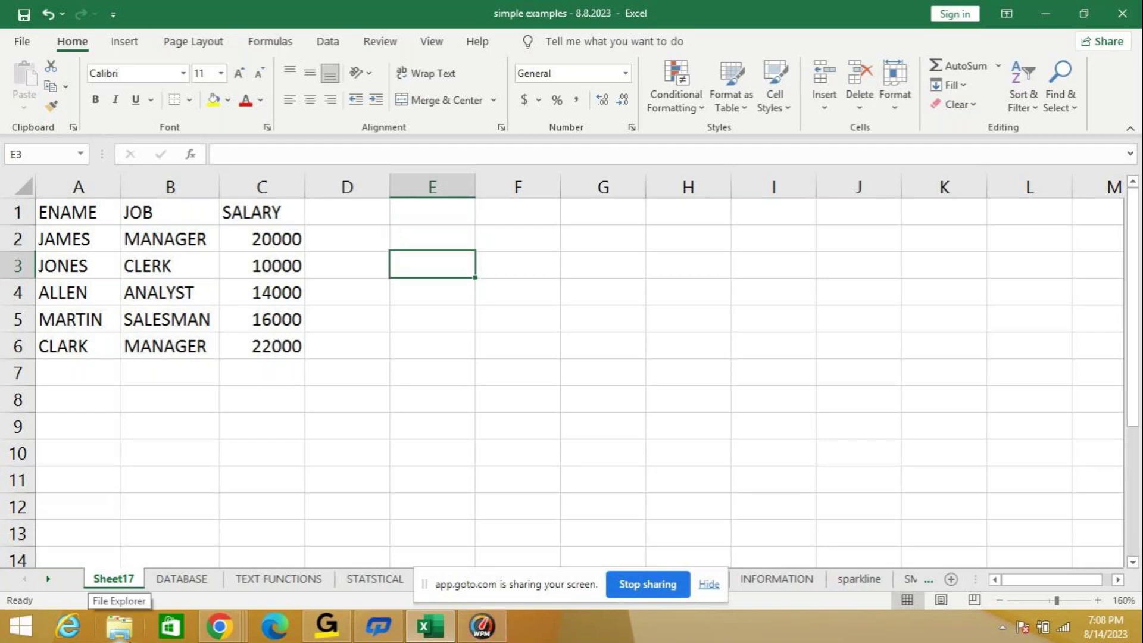
pyautogui.press('Down')
pyautogui.press('Down')
pyautogui.press('Down')
pyautogui.press('Left')
pyautogui.press('Left')
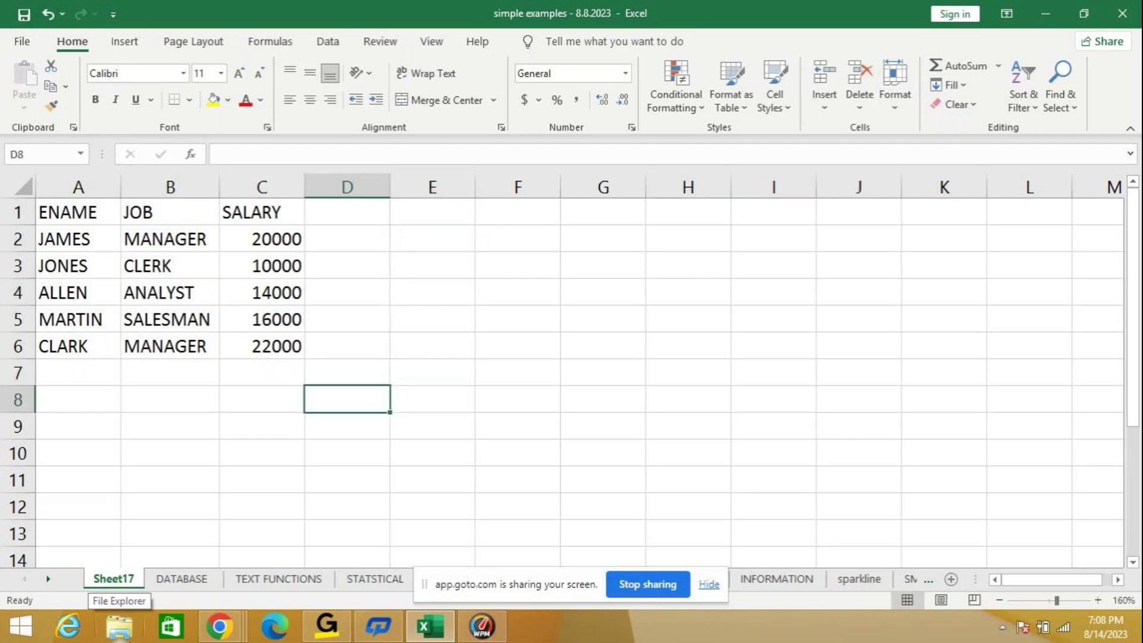
pyautogui.write('=ds')
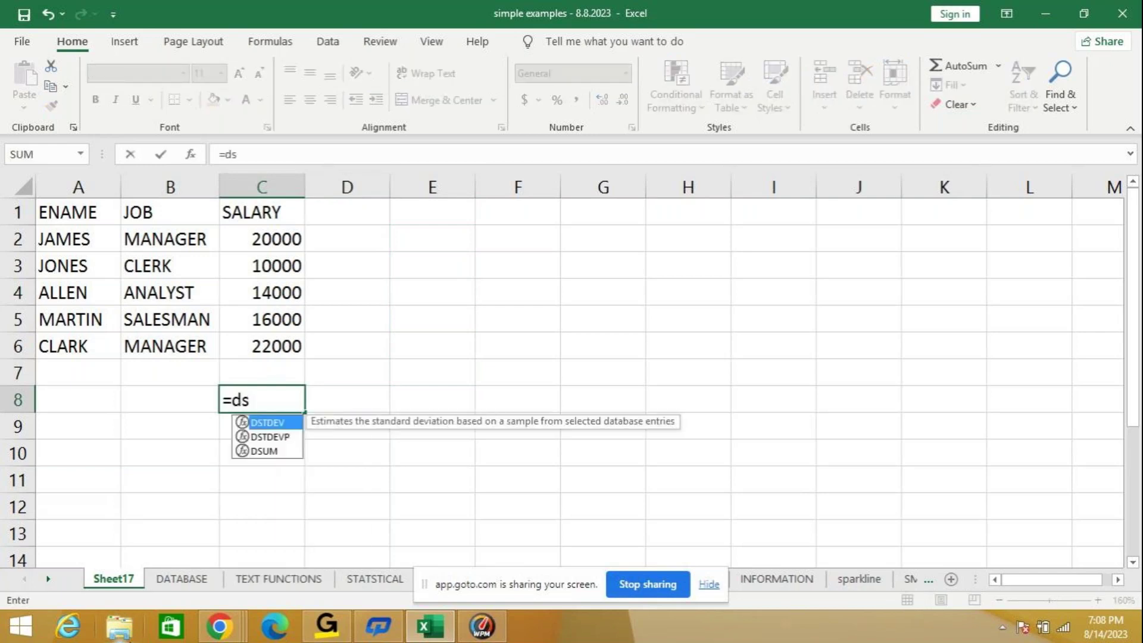
pyautogui.write('um')
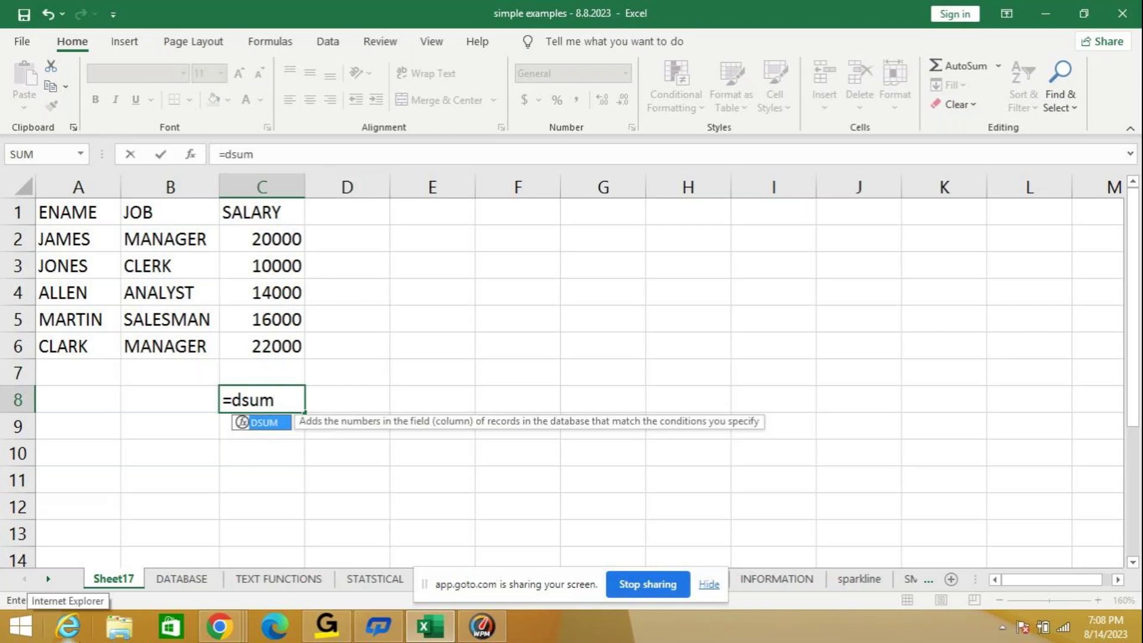
# Step: Enter =DSUM(A1:C6,C1,C2:C6) in C8, returning the 82000 salary total
pyautogui.moveTo(219, 625)
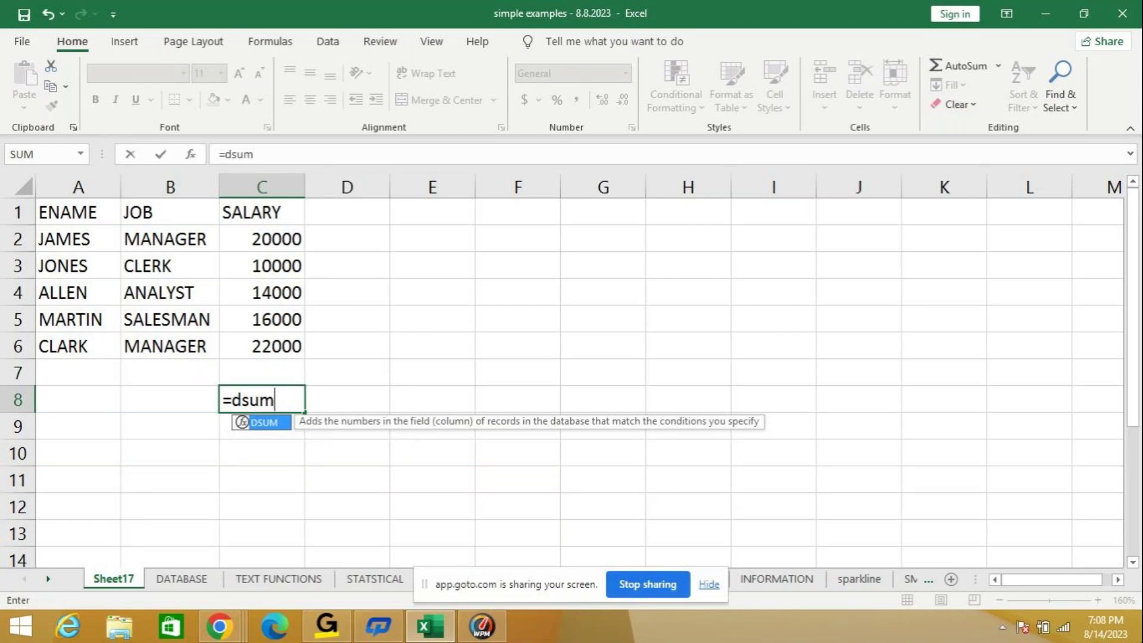
pyautogui.write('(')
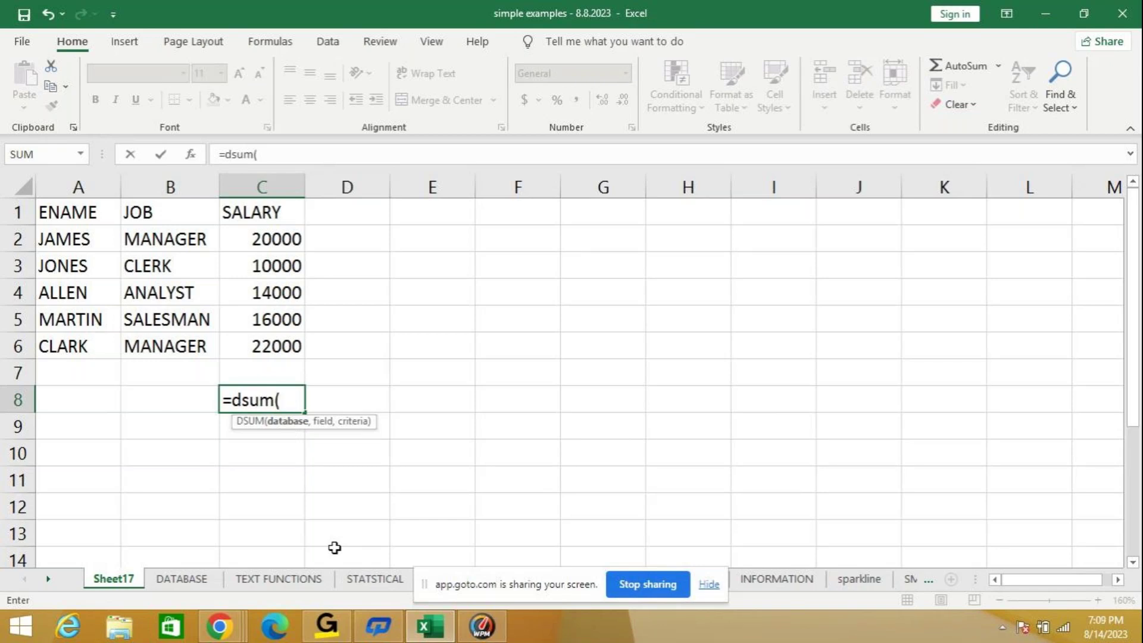
pyautogui.write('a1')
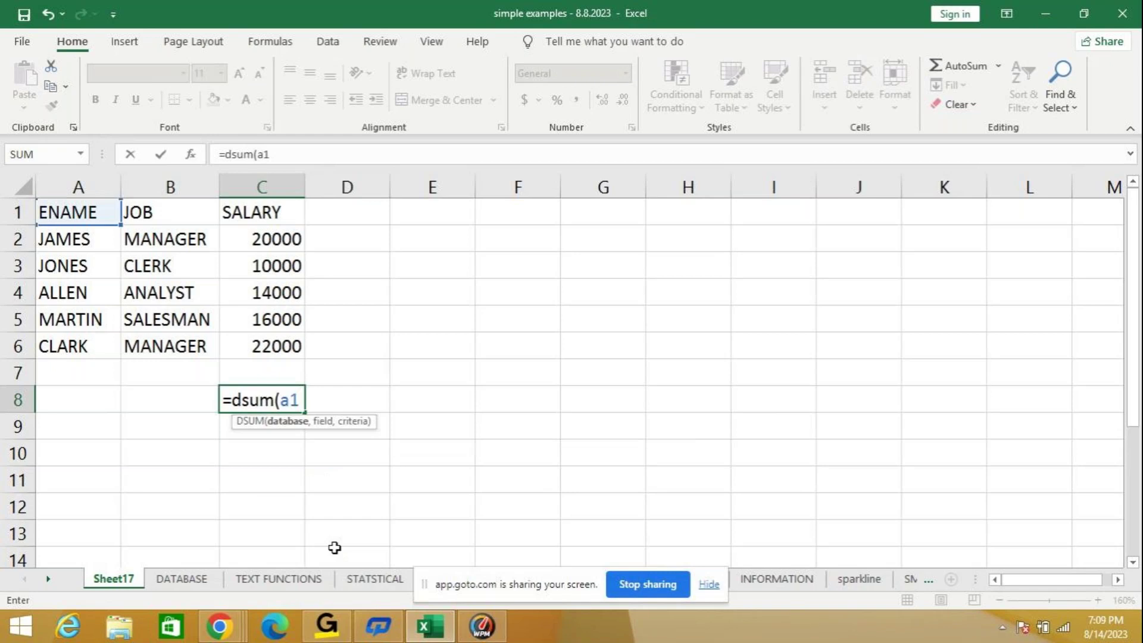
pyautogui.write(':c')
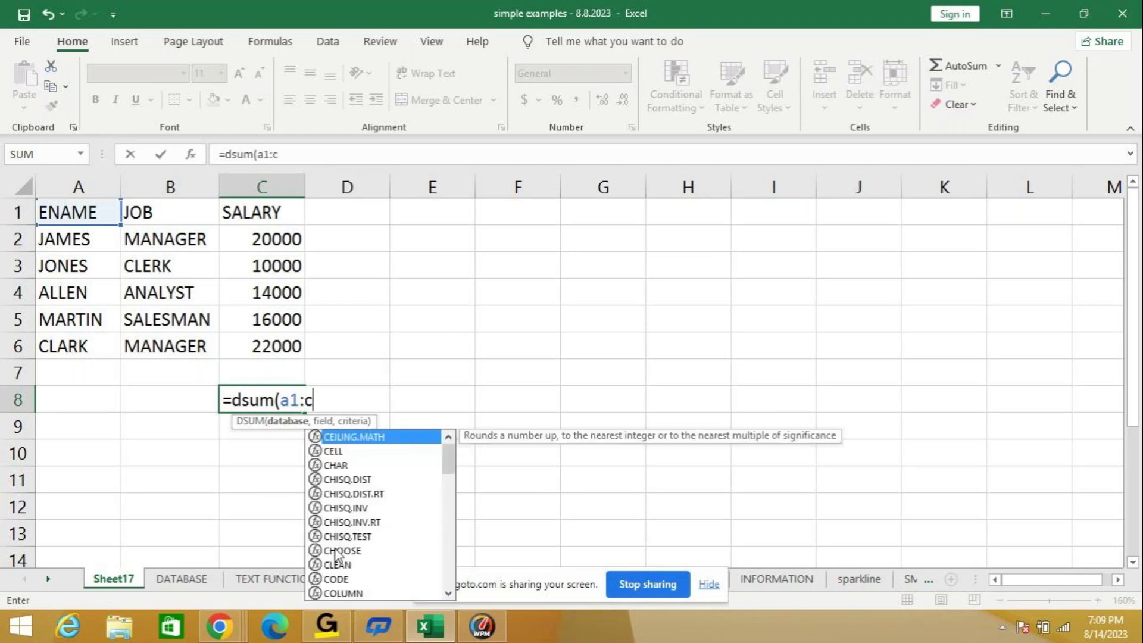
pyautogui.write('6')
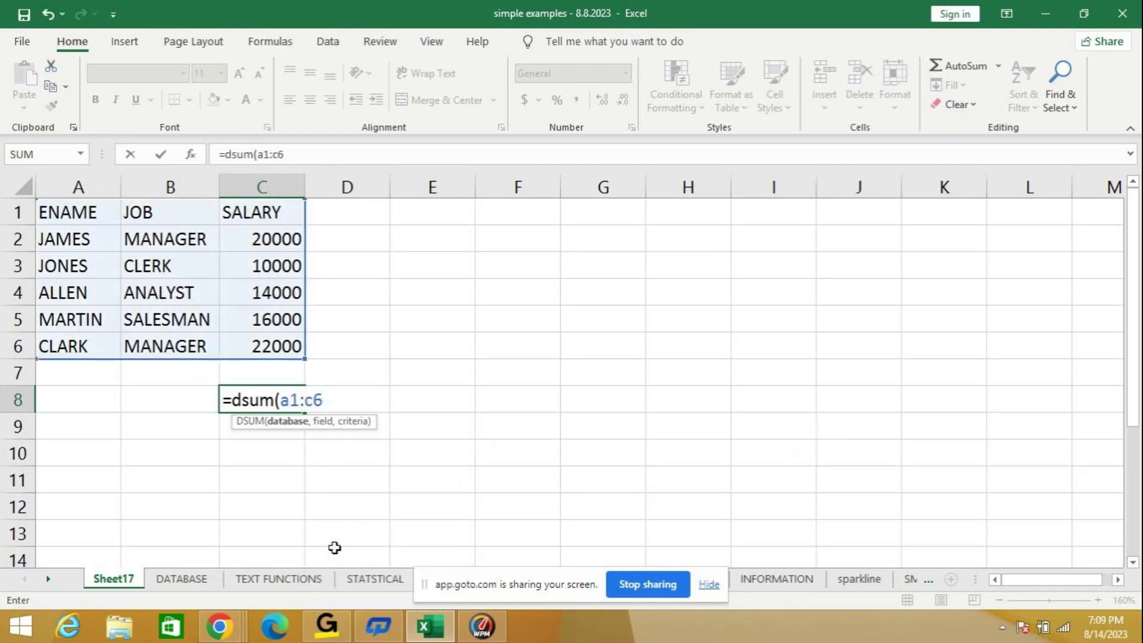
pyautogui.write(',')
pyautogui.write('c')
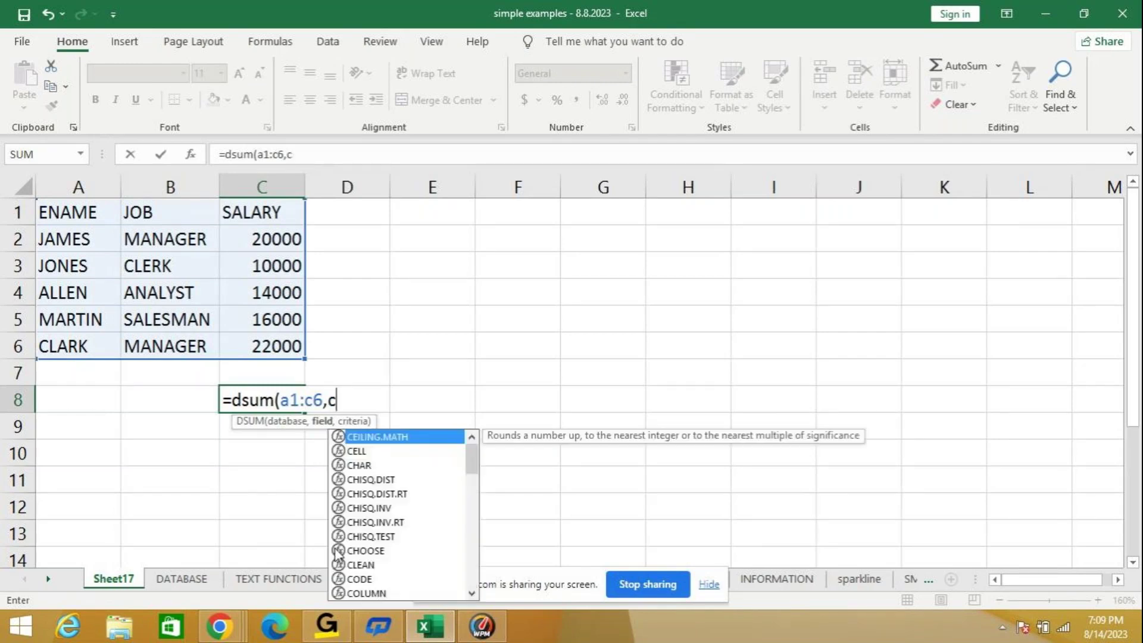
pyautogui.write('1,')
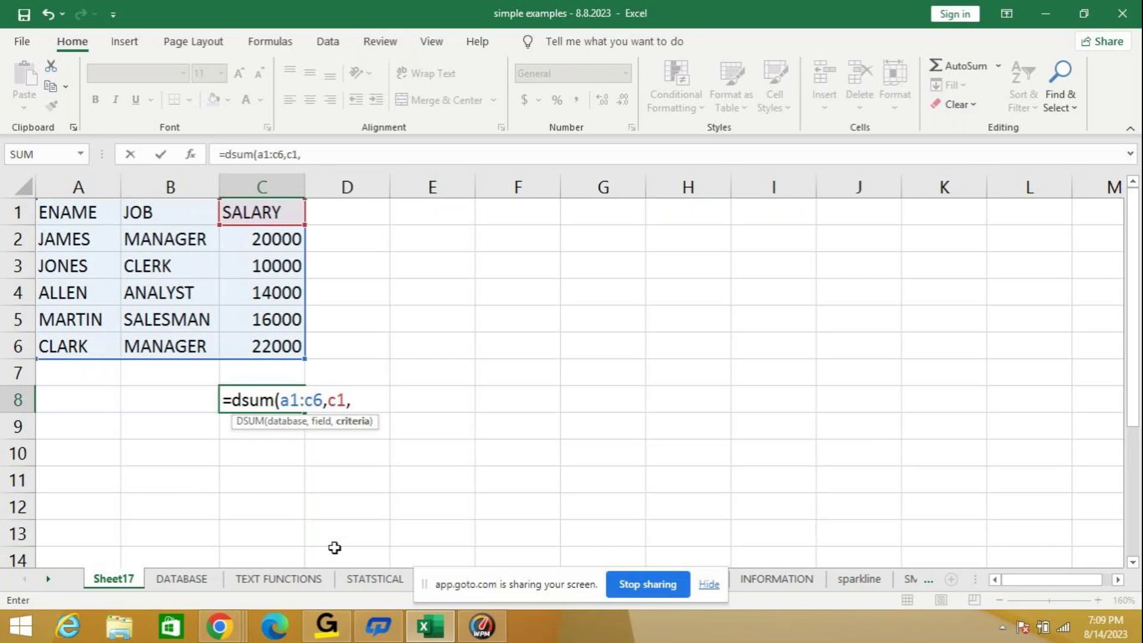
pyautogui.write('c')
pyautogui.write('2')
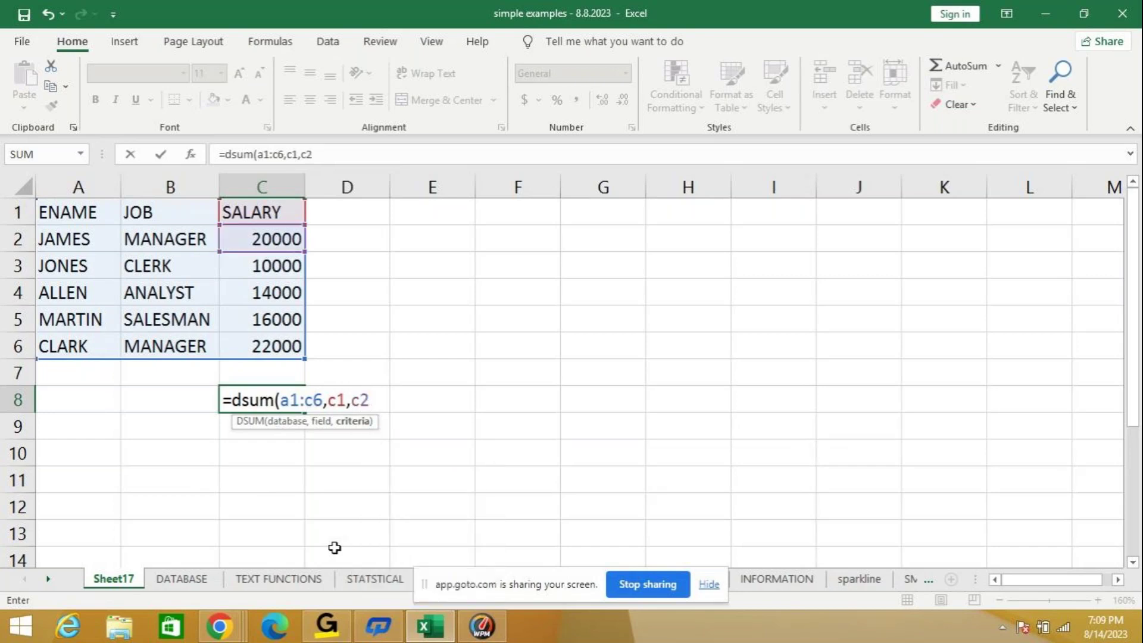
pyautogui.write(':c6')
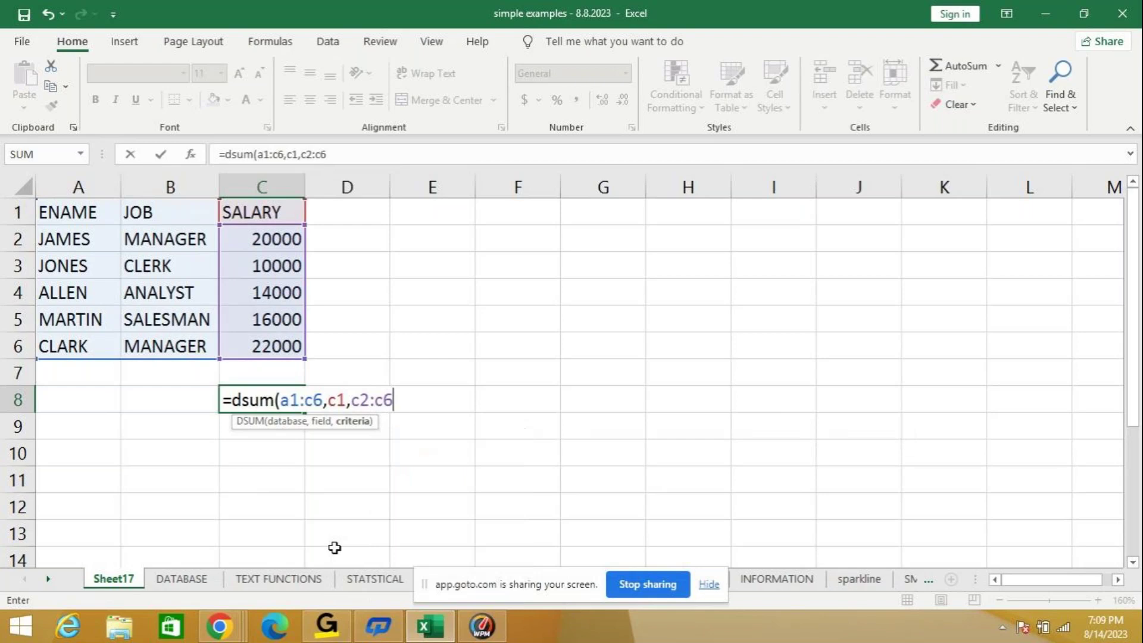
pyautogui.write(')')
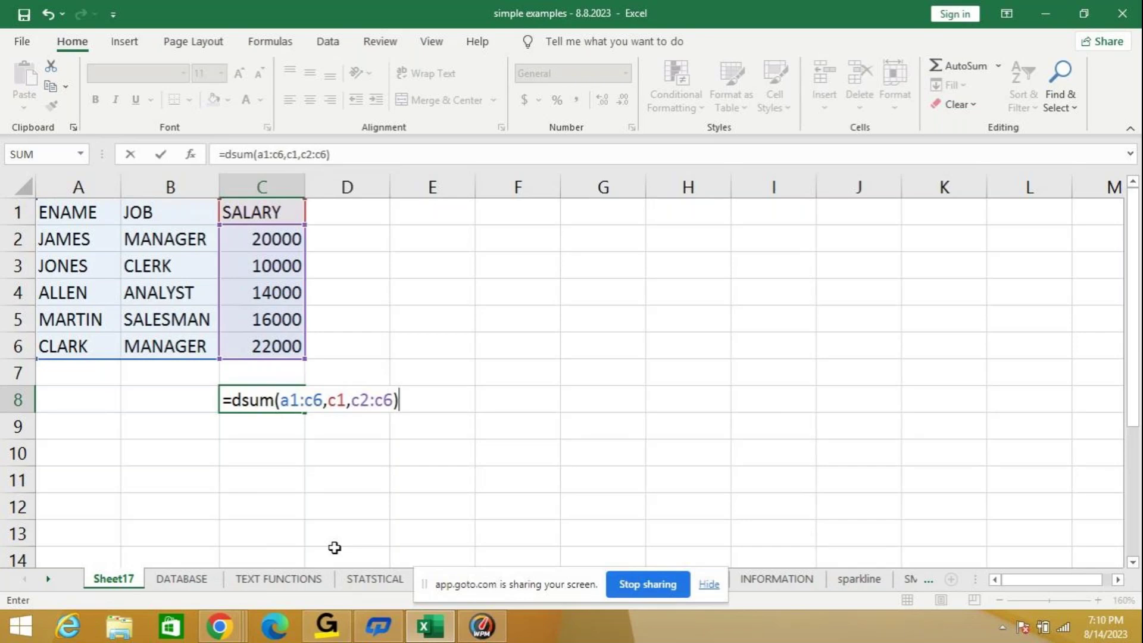
pyautogui.press('Return')
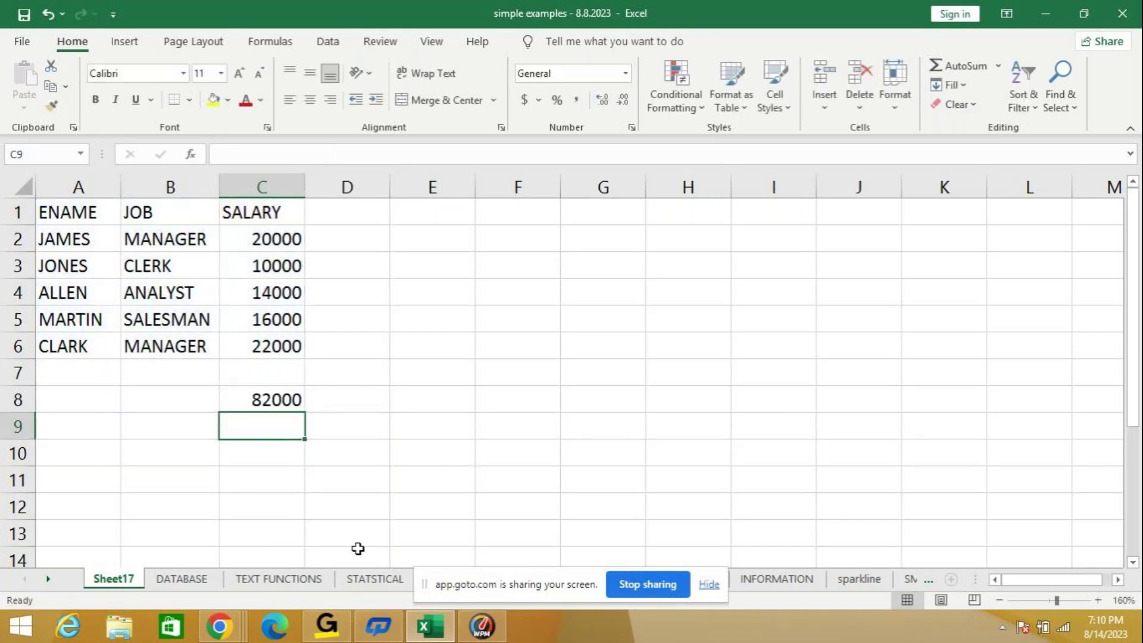
pyautogui.press('Up')
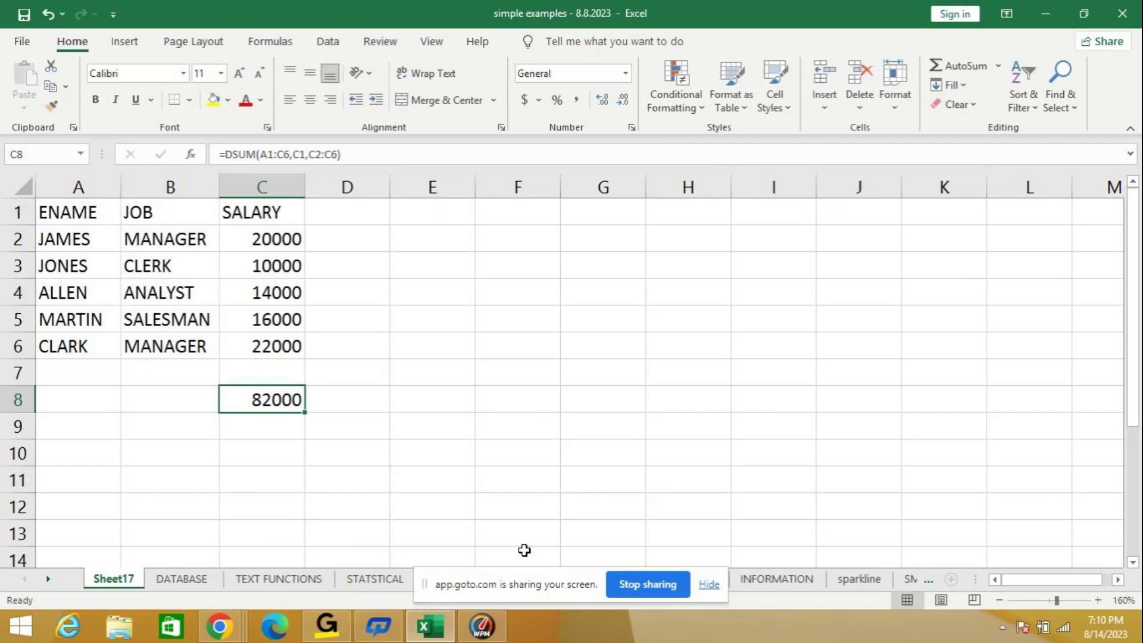
# Step: Delete the DSUM formula from cell C8
pyautogui.press('Delete')
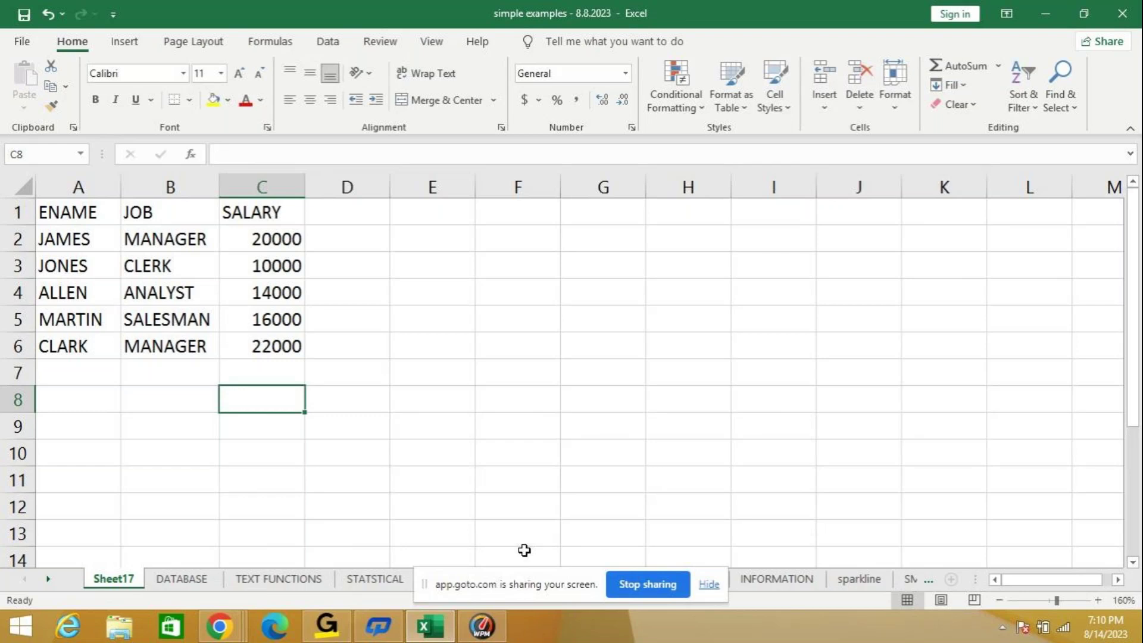
# Step: Enter =DAVERAGE(A1:C6,C1,C2:C6) in C8 to show the 16400 average salary
pyautogui.write('=')
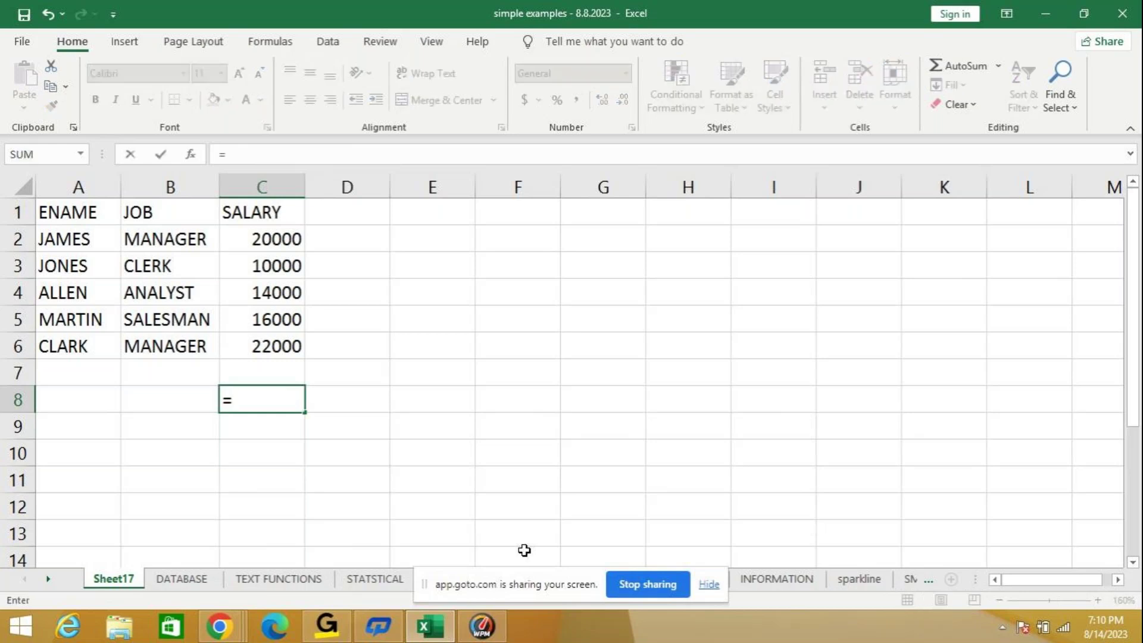
pyautogui.write('daverage')
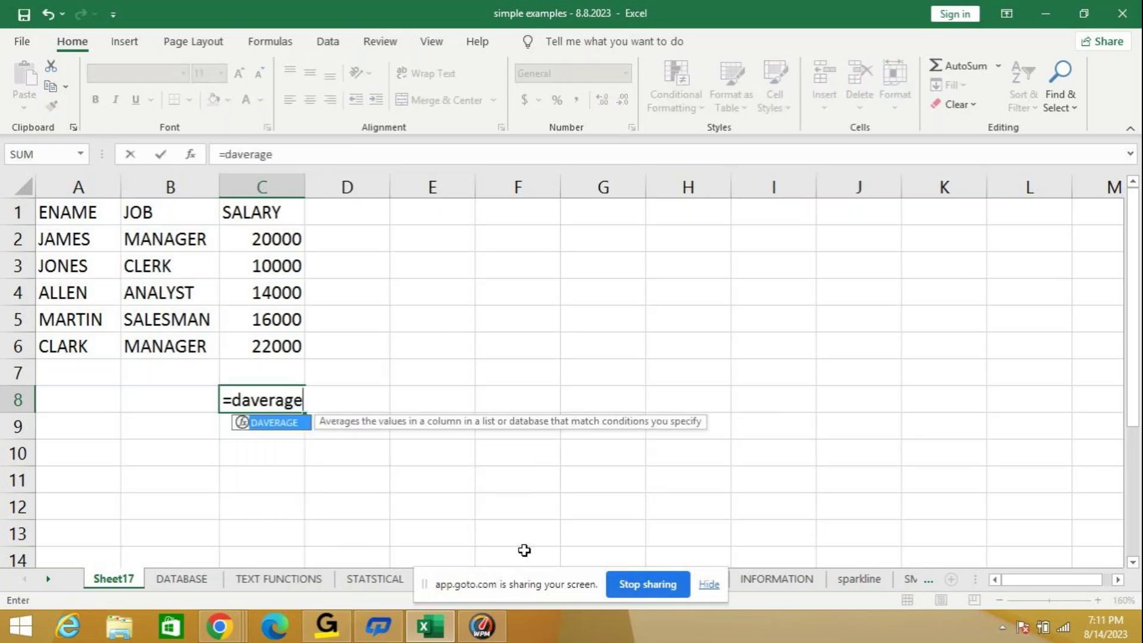
pyautogui.press('Tab')
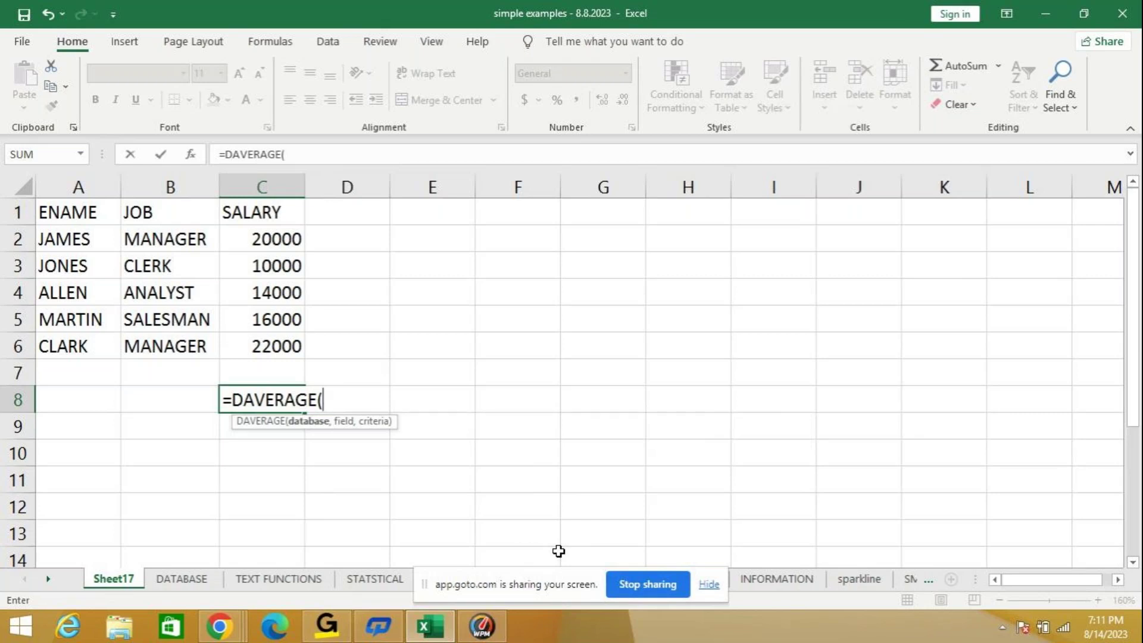
pyautogui.write('a1')
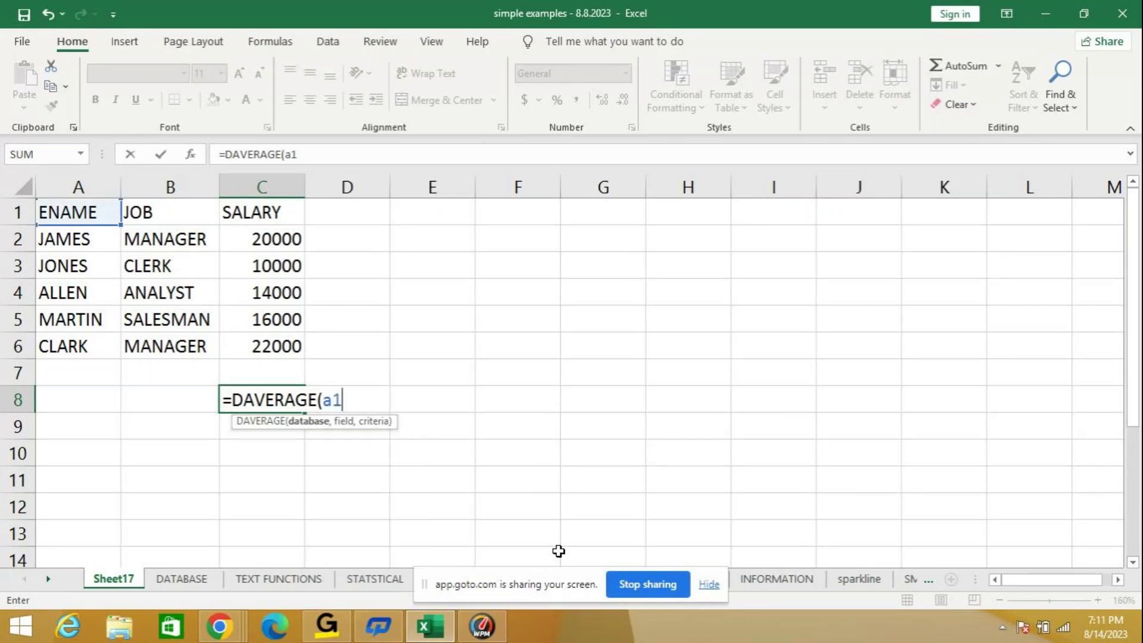
pyautogui.write(':c')
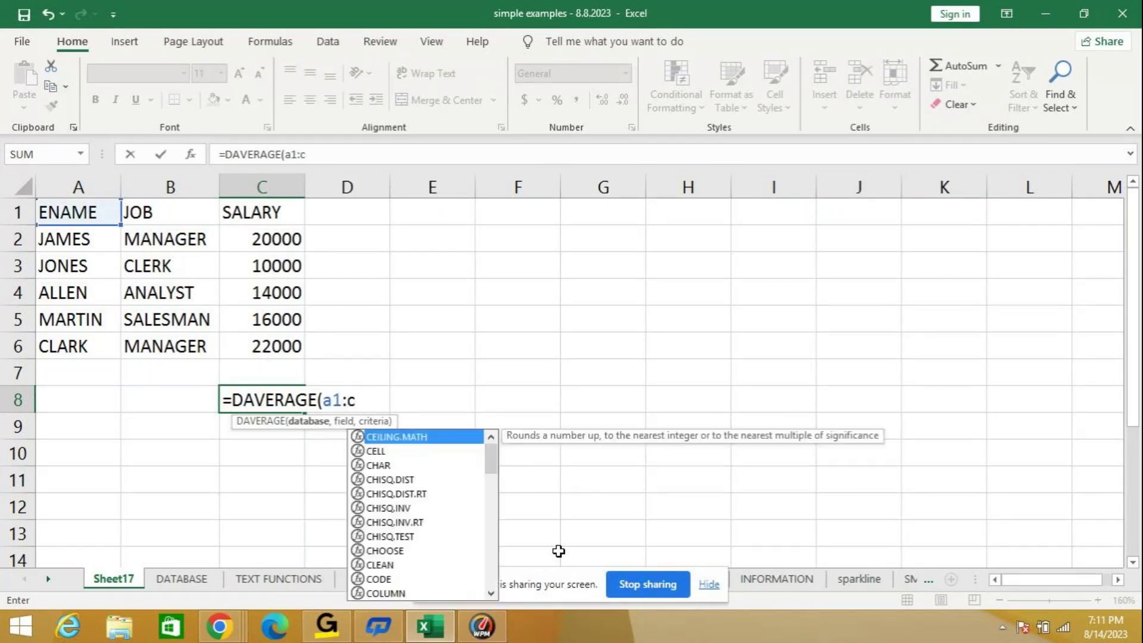
pyautogui.write('6,')
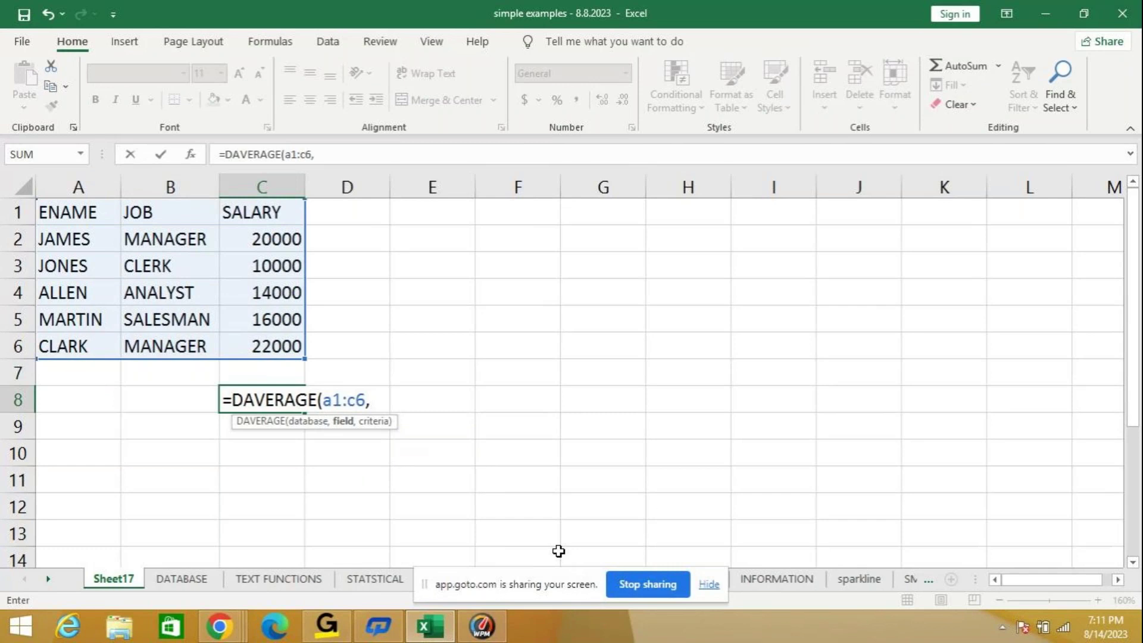
pyautogui.write('c1,')
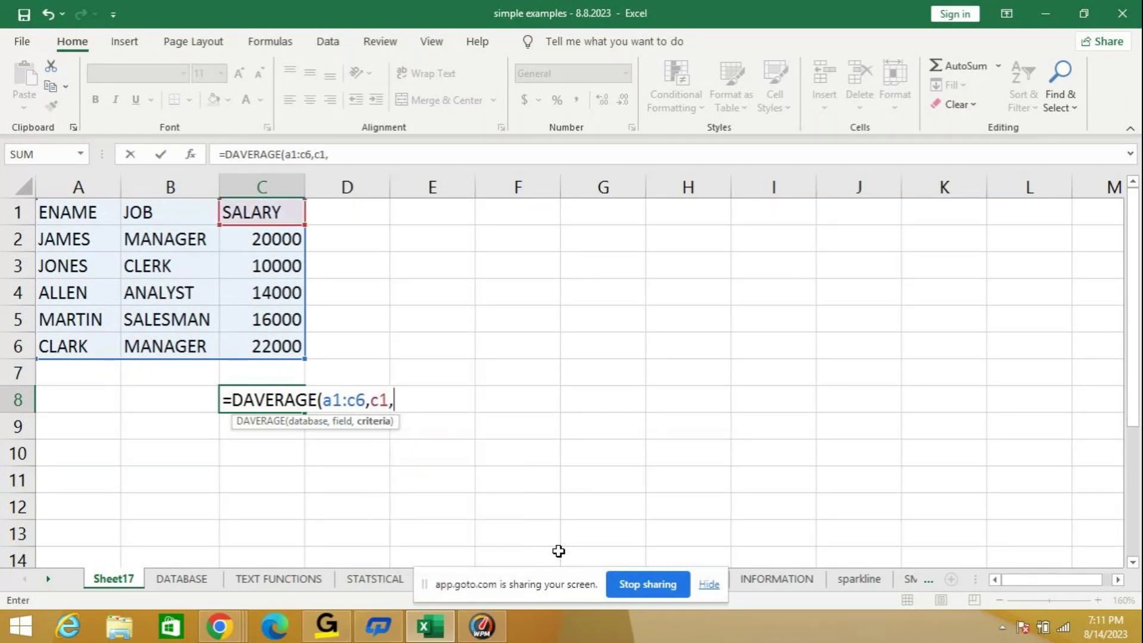
pyautogui.write('c')
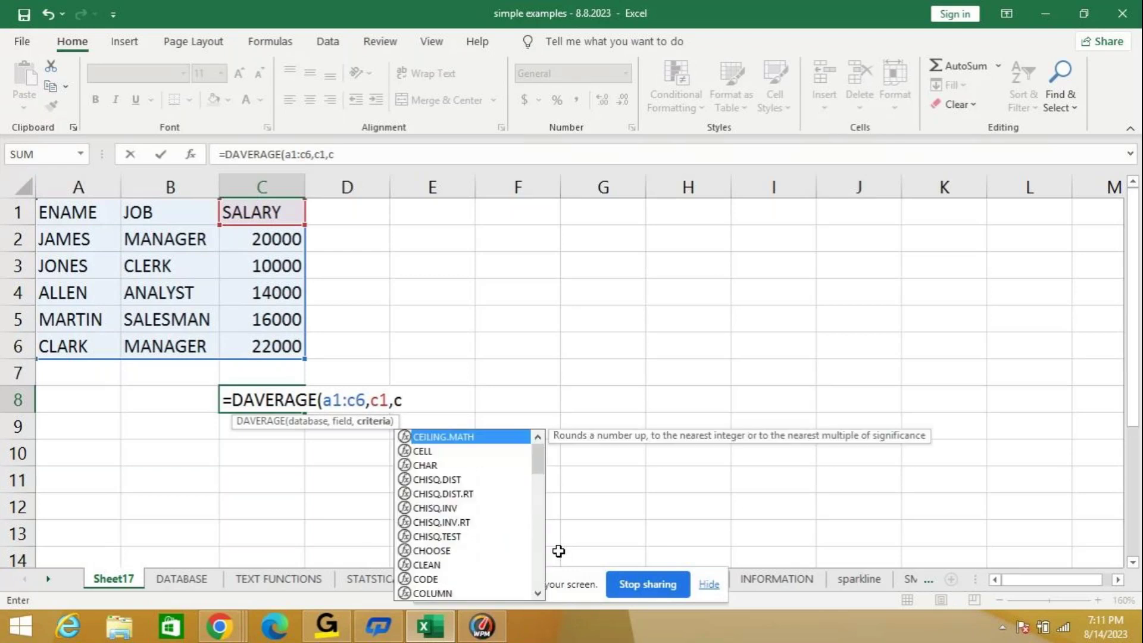
pyautogui.write('2:c')
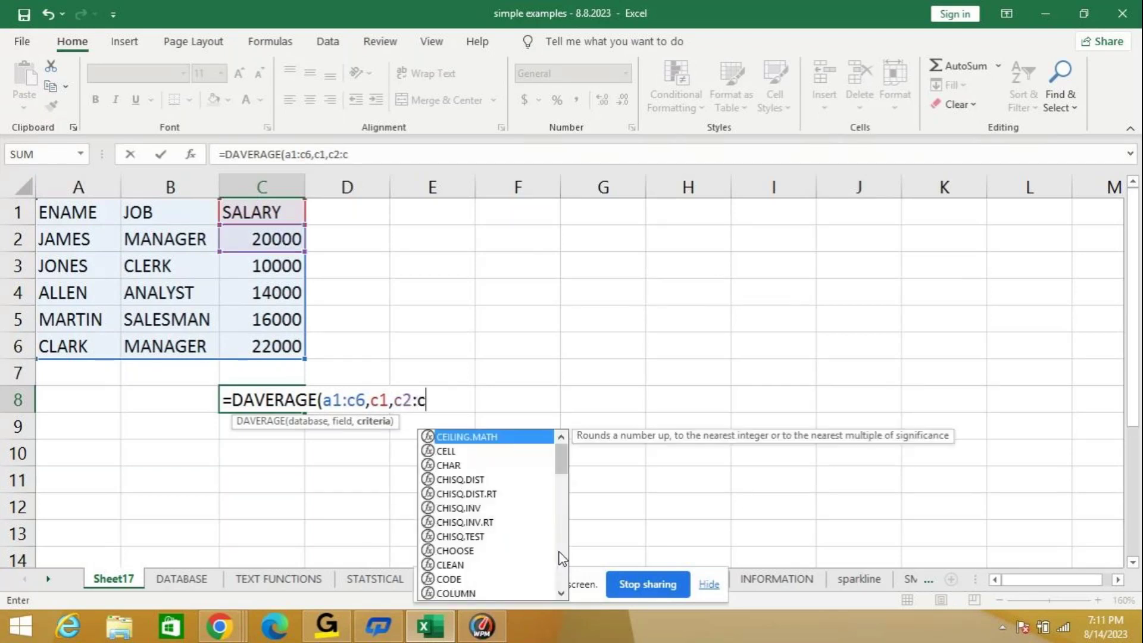
pyautogui.write('6)')
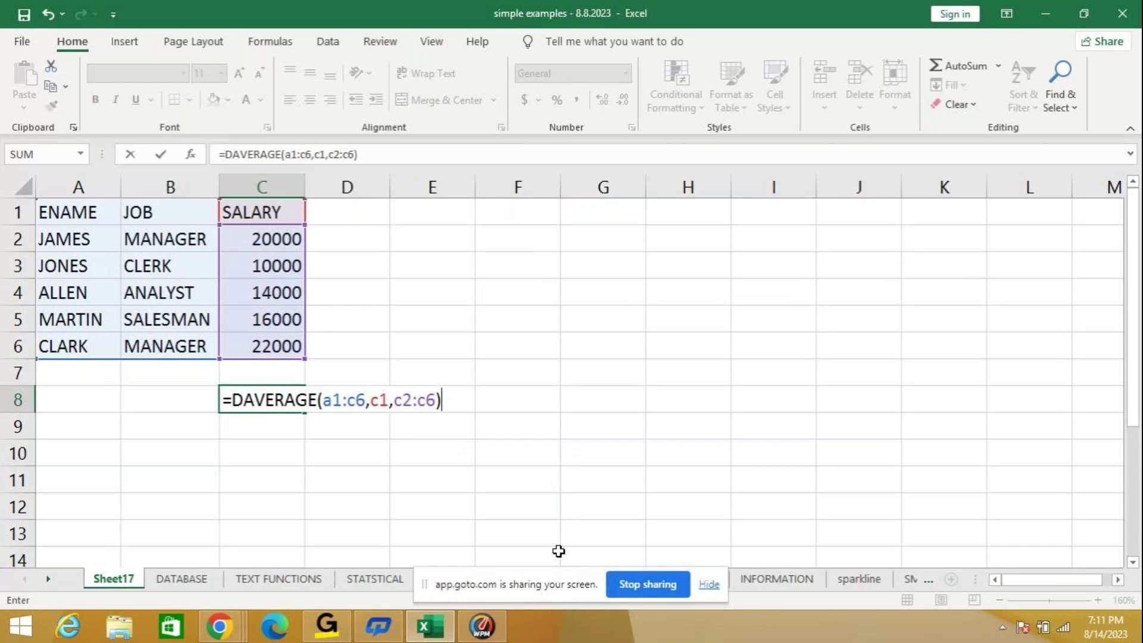
pyautogui.press('Return')
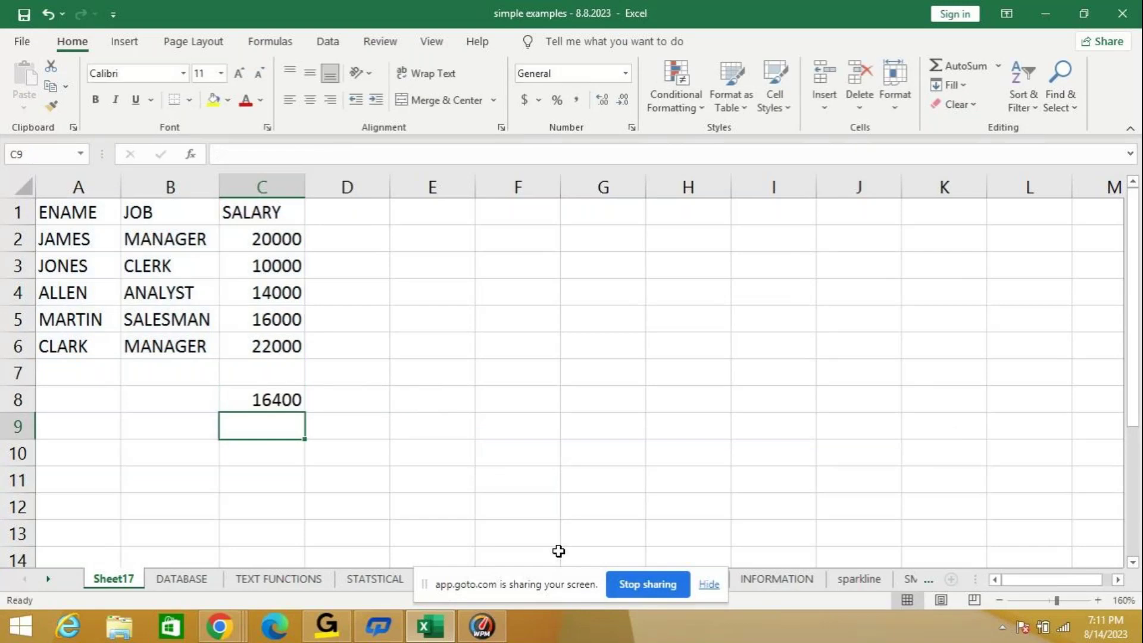
pyautogui.press('Up')
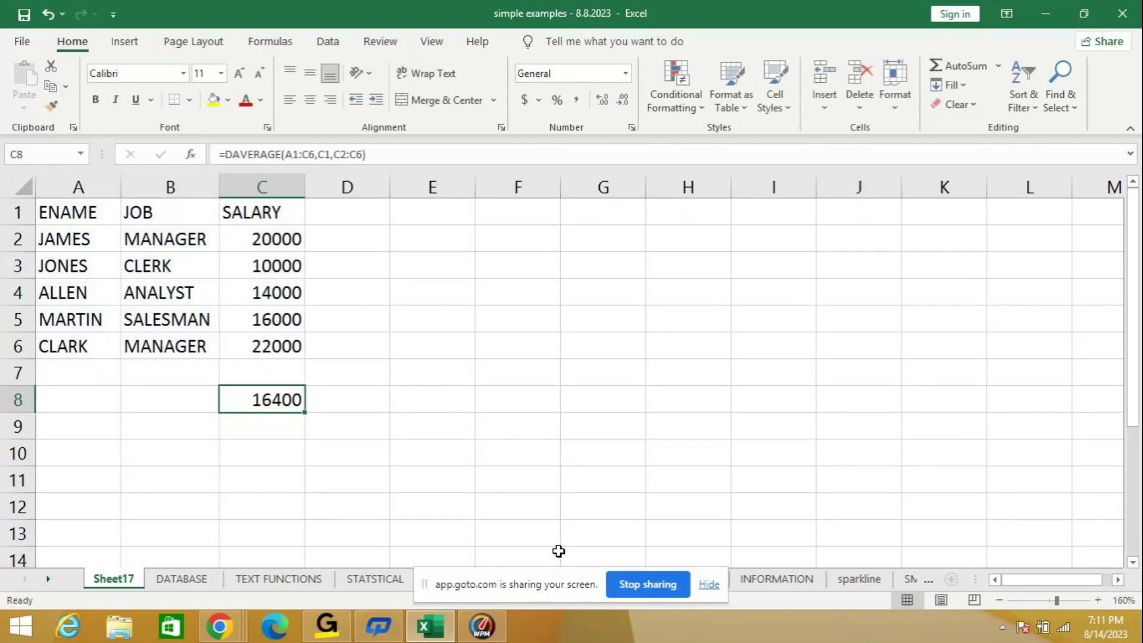
# Step: Change C8's formula to =DCOUNT(A1:C6,C1,C2:C6), counting 5 salary records
pyautogui.click(283, 153)
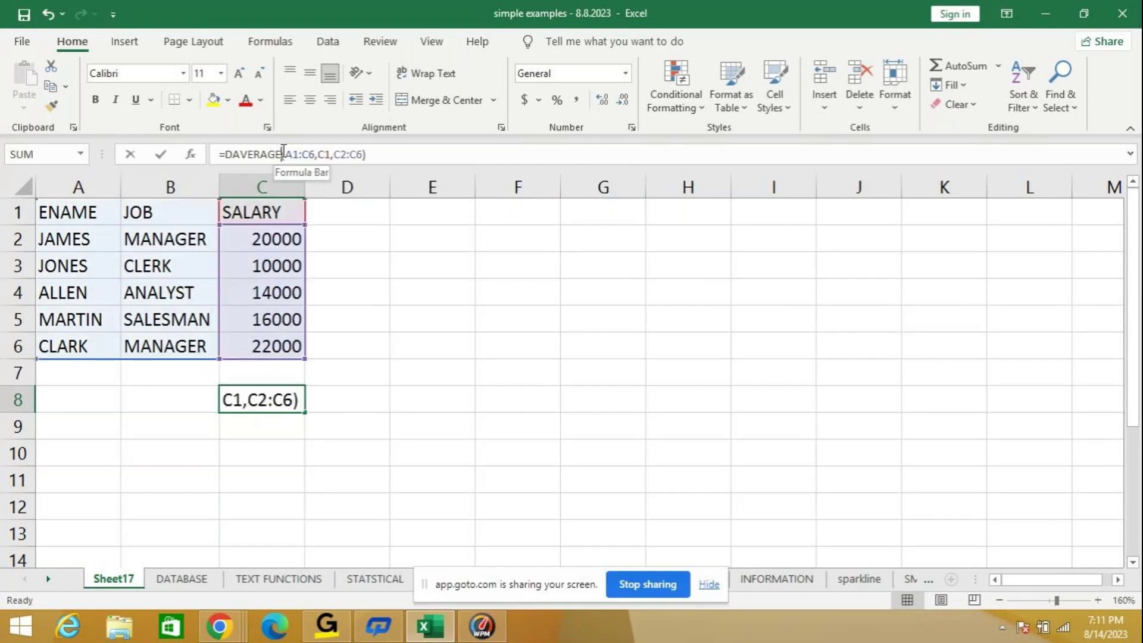
pyautogui.press('BackSpace')
pyautogui.press('BackSpace')
pyautogui.press('BackSpace')
pyautogui.press('BackSpace')
pyautogui.press('BackSpace')
pyautogui.press('BackSpace')
pyautogui.press('BackSpace')
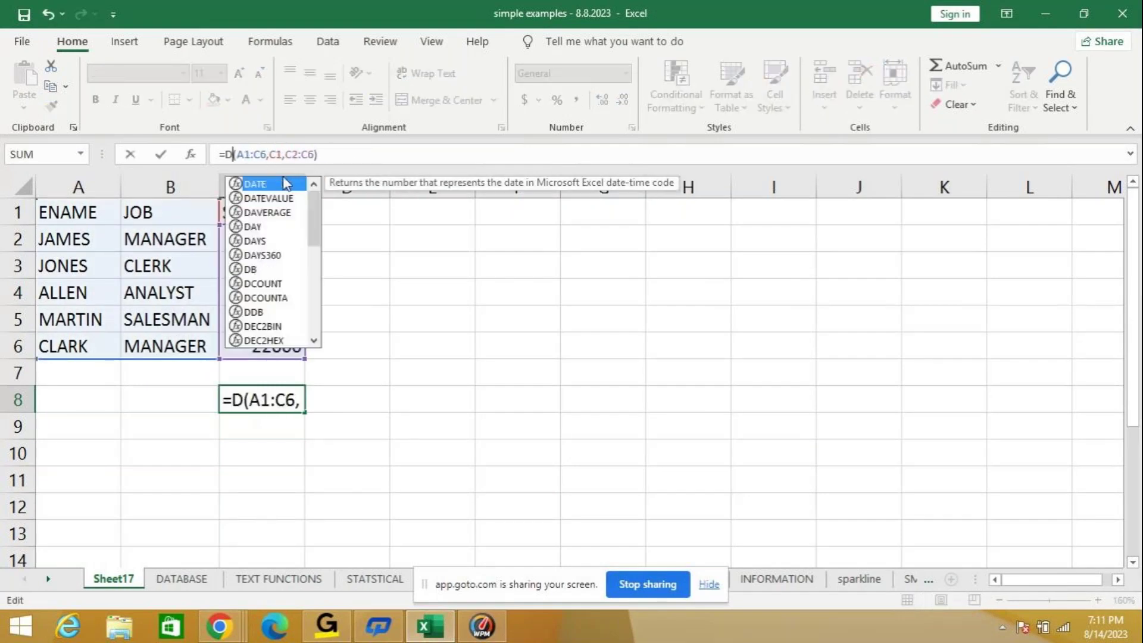
pyautogui.write('cou')
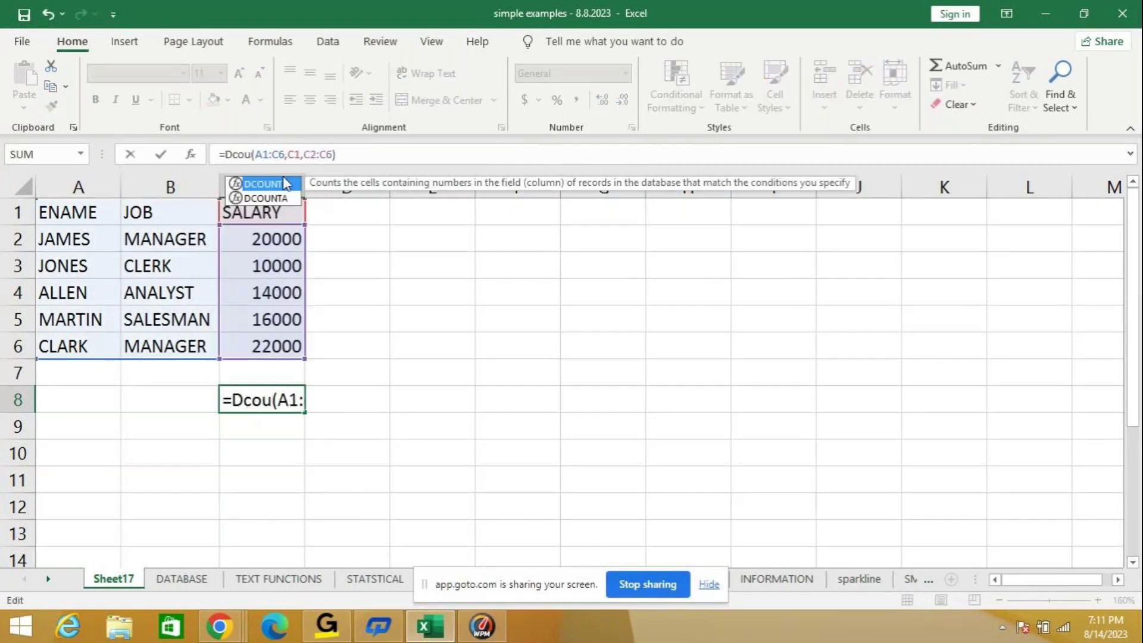
pyautogui.press('Tab')
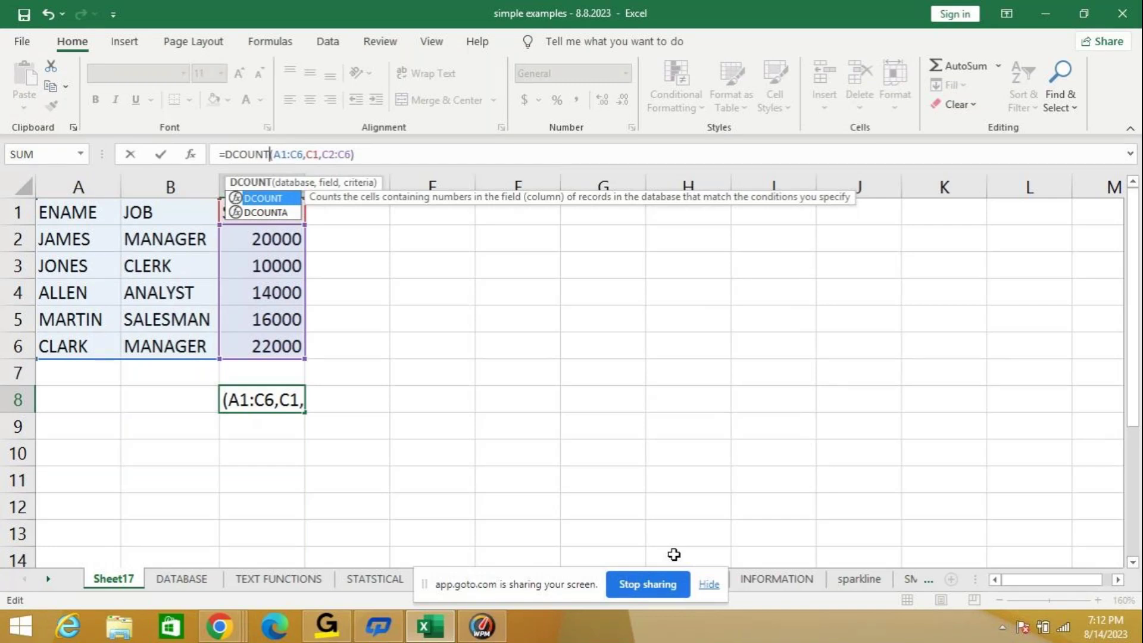
pyautogui.press('Return')
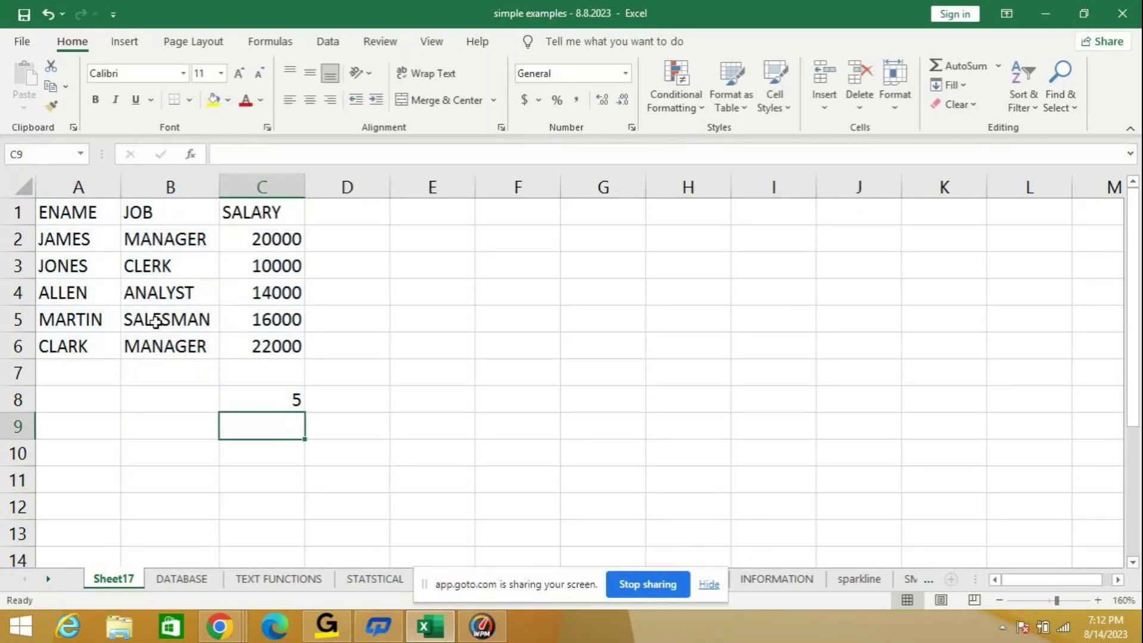
pyautogui.moveTo(94, 244); pyautogui.dragTo(268, 346)
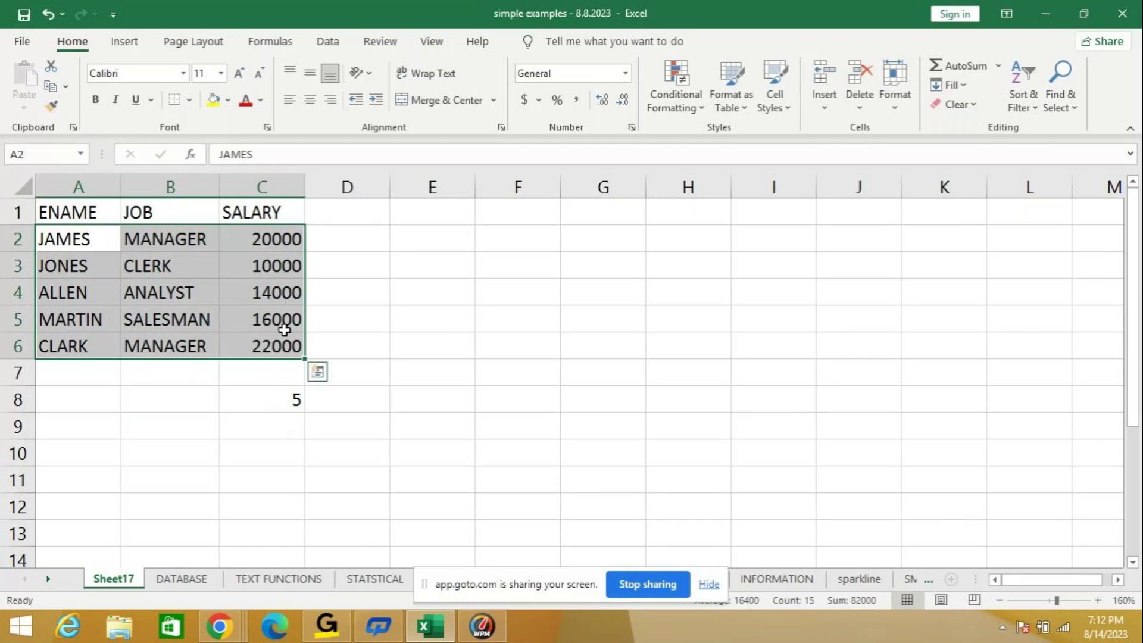
pyautogui.click(279, 397)
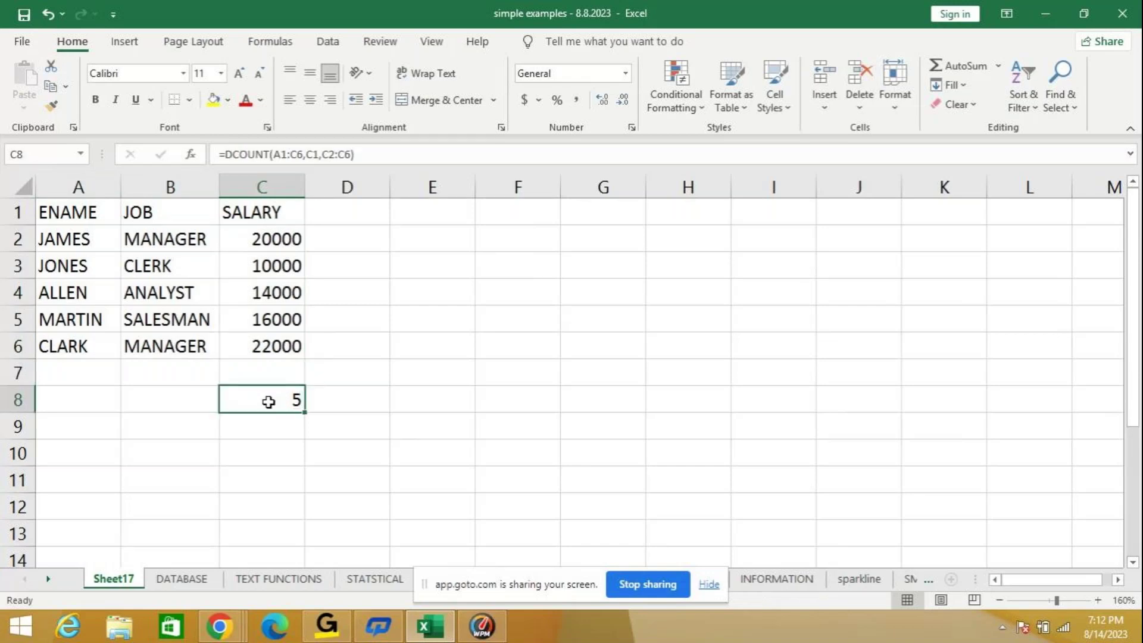
pyautogui.click(270, 154)
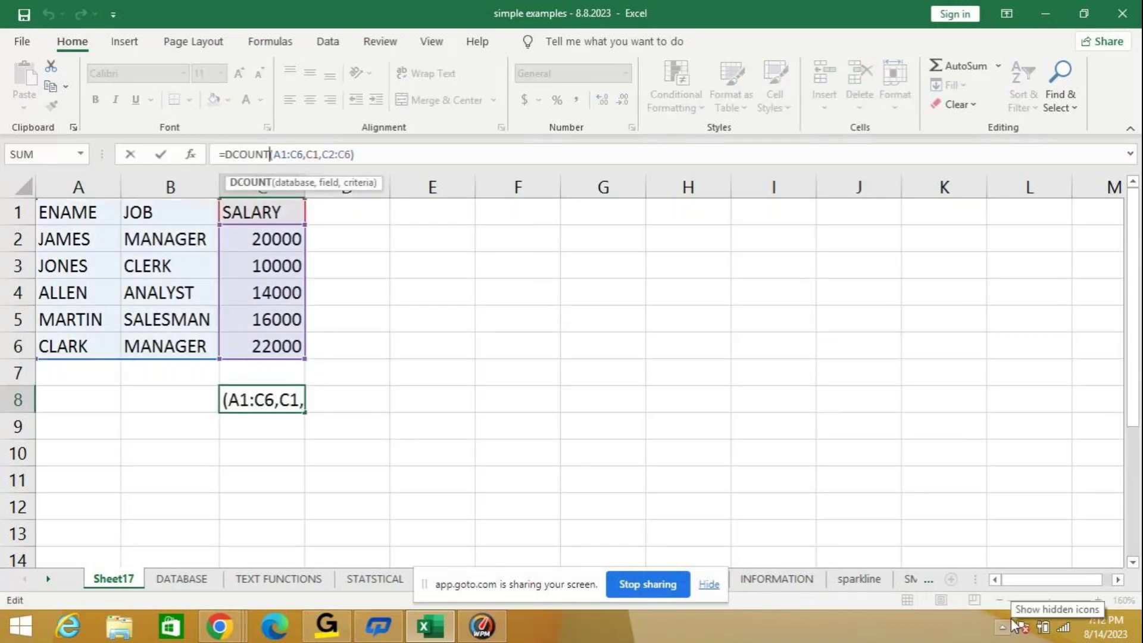
# Step: Replace DCOUNT with DMAX in C8's formula, returning the top salary of 22000
pyautogui.press('BackSpace')
pyautogui.press('BackSpace')
pyautogui.press('BackSpace')
pyautogui.press('BackSpace')
pyautogui.press('BackSpace')
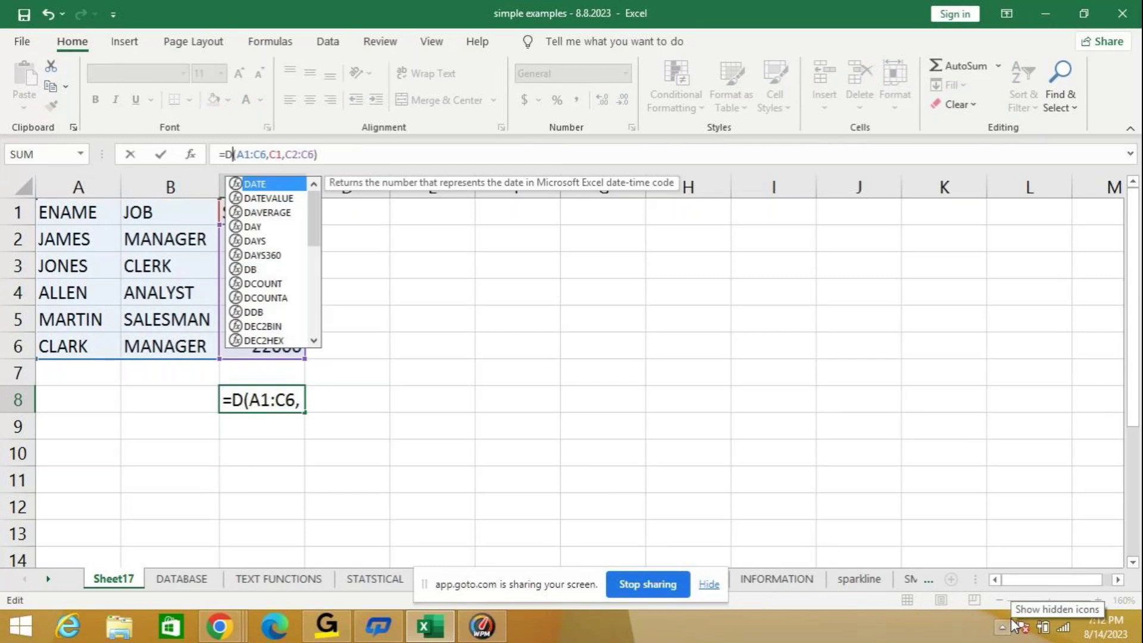
pyautogui.write('max')
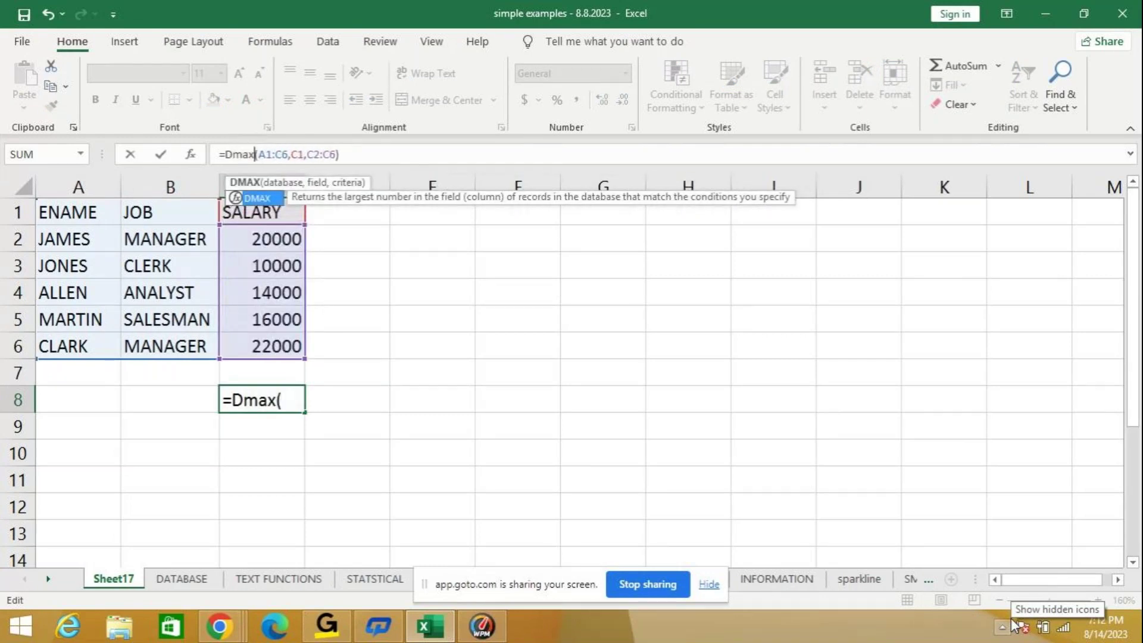
pyautogui.moveTo(1142, 642)
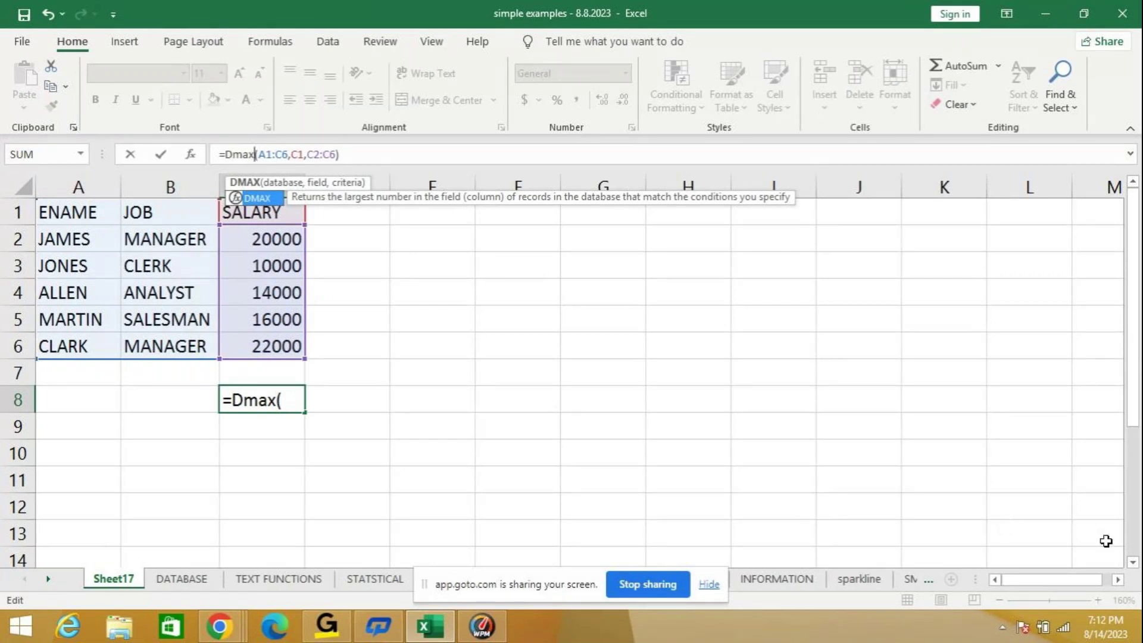
pyautogui.press('Return')
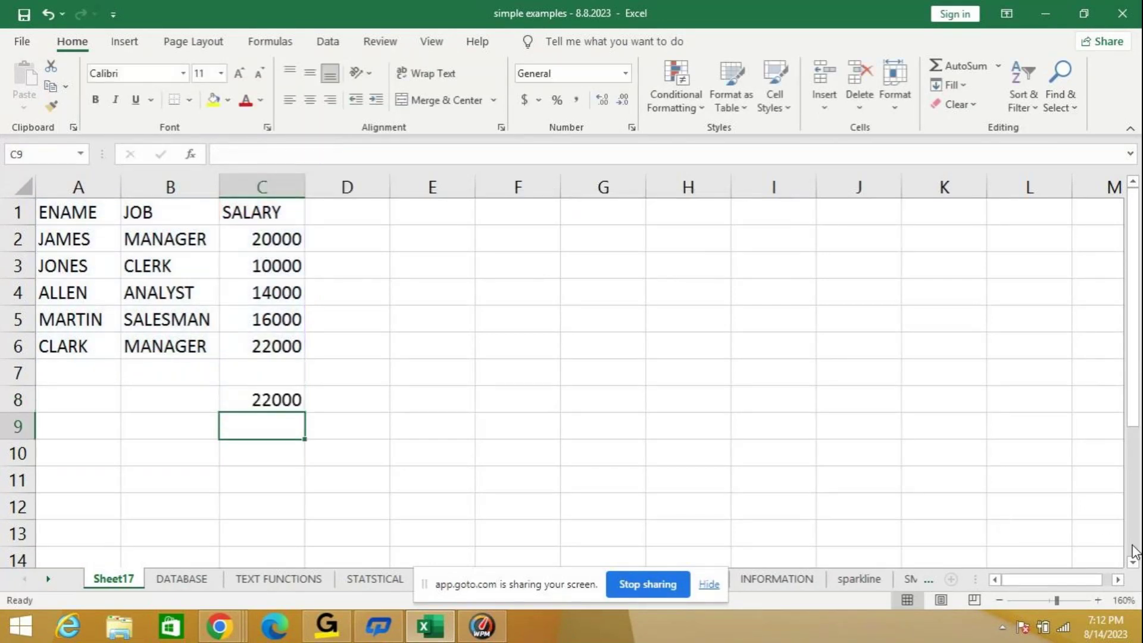
pyautogui.click(261, 388)
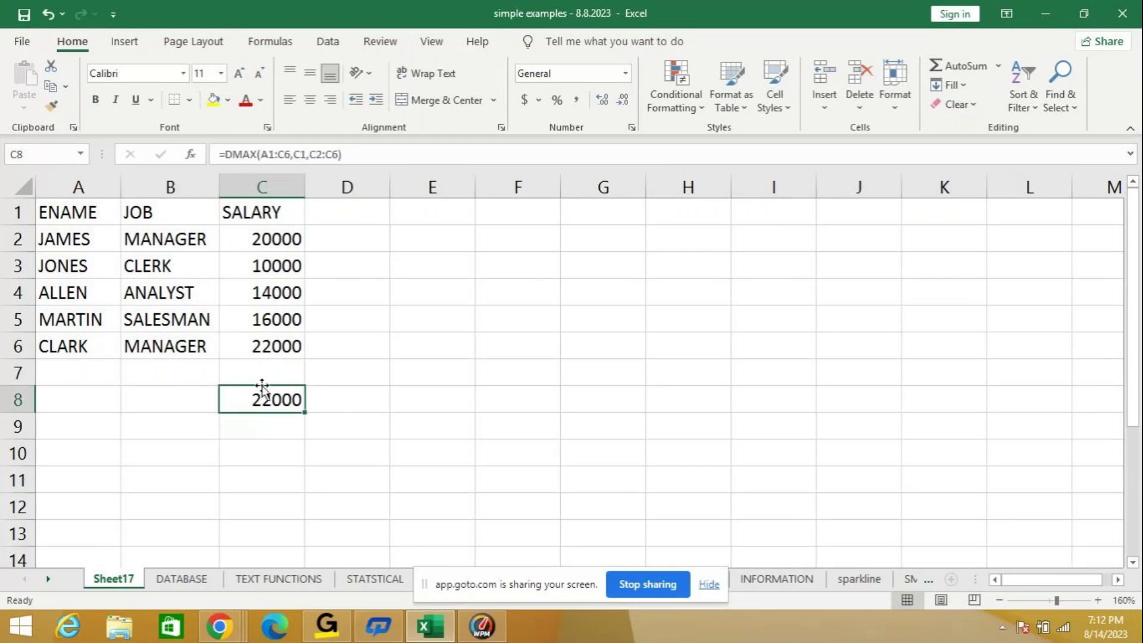
# Step: Switch C8's formula to DMIN to show the 10000 lowest salary, then clear C8
pyautogui.click(258, 154)
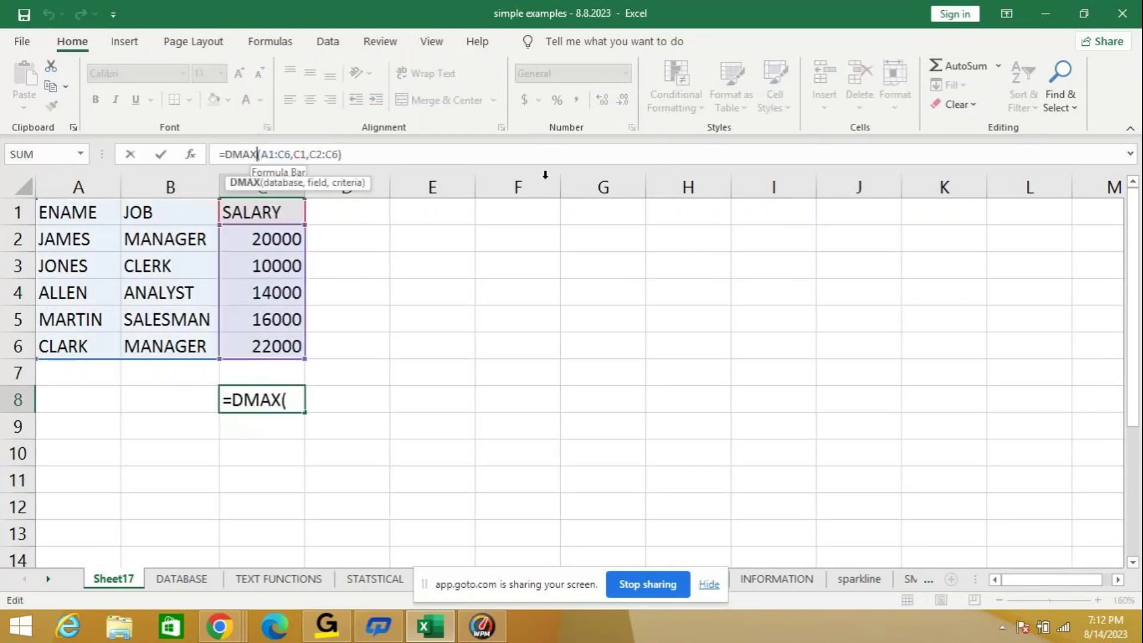
pyautogui.press('BackSpace')
pyautogui.press('BackSpace')
pyautogui.press('BackSpace')
pyautogui.write('min')
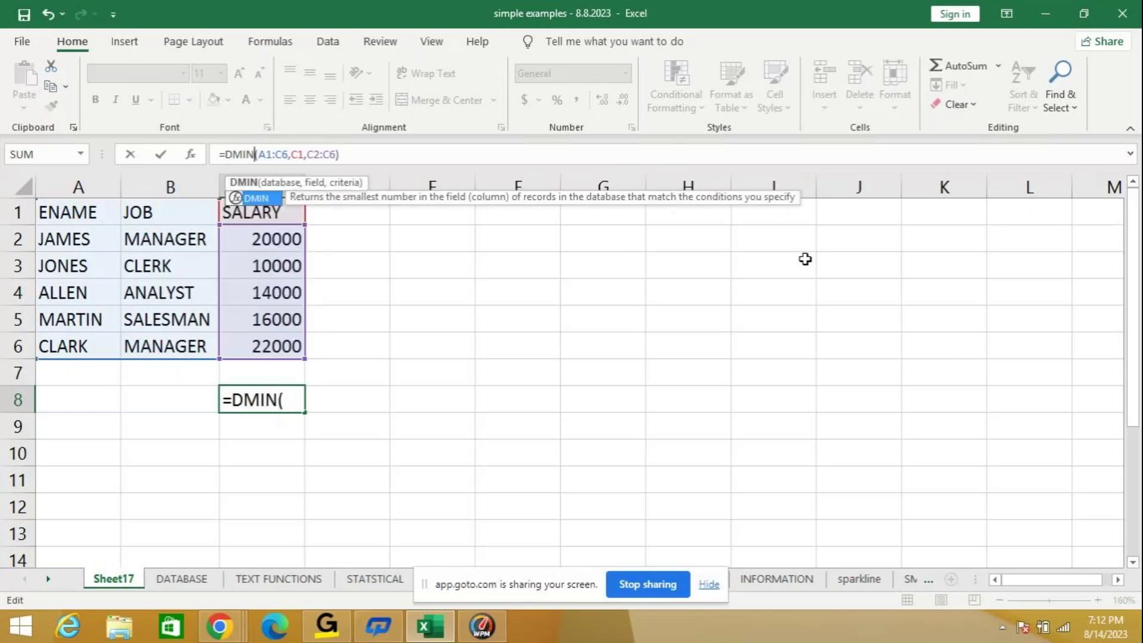
pyautogui.press('Return')
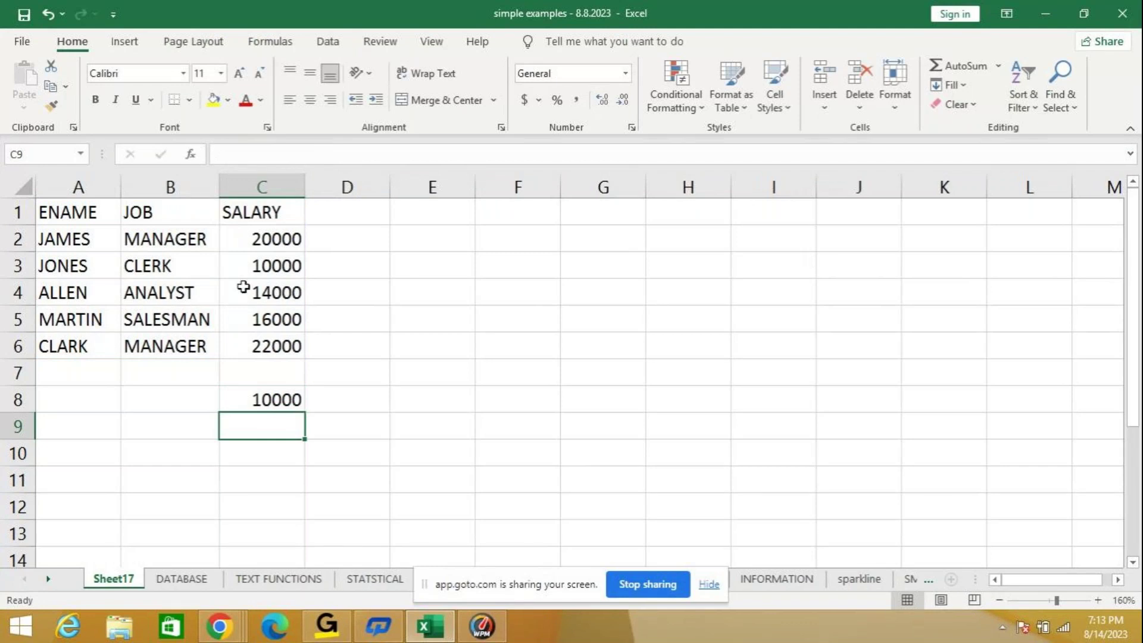
pyautogui.click(268, 401)
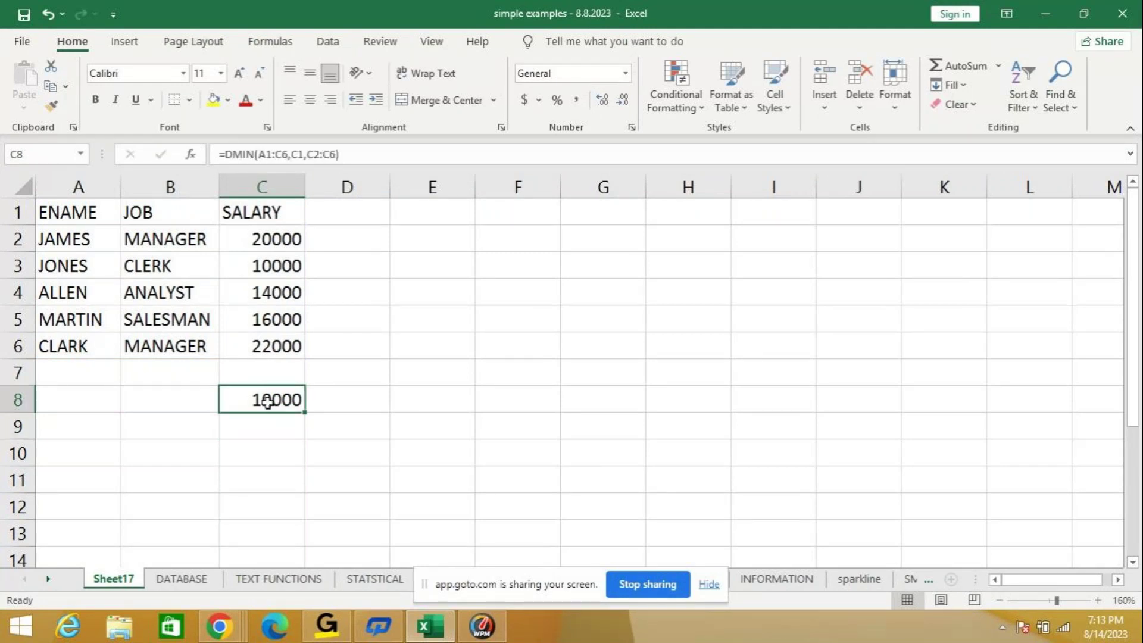
pyautogui.press('Delete')
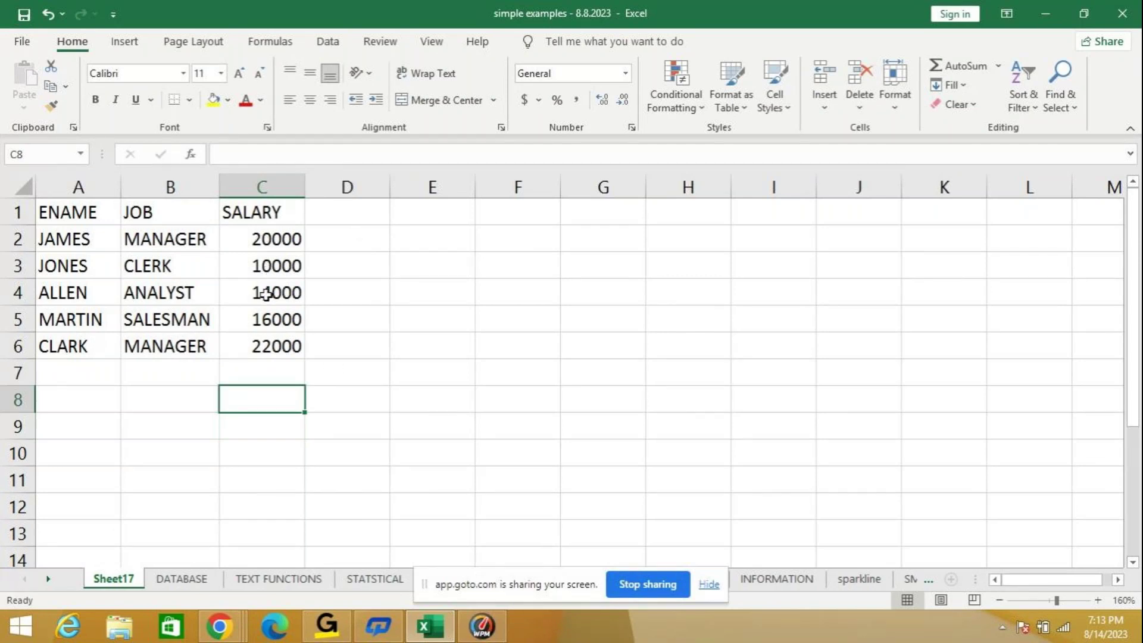
# Step: Enter the heading 'product' in cell E1
pyautogui.click(422, 212)
pyautogui.moveTo(1142, 0)
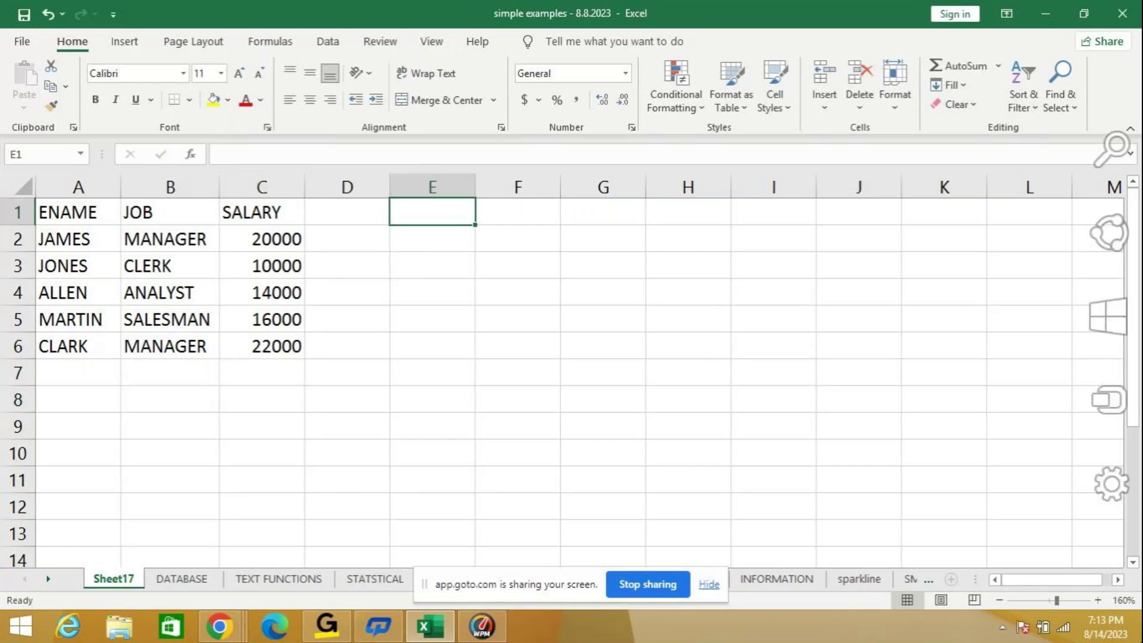
pyautogui.write('producat')
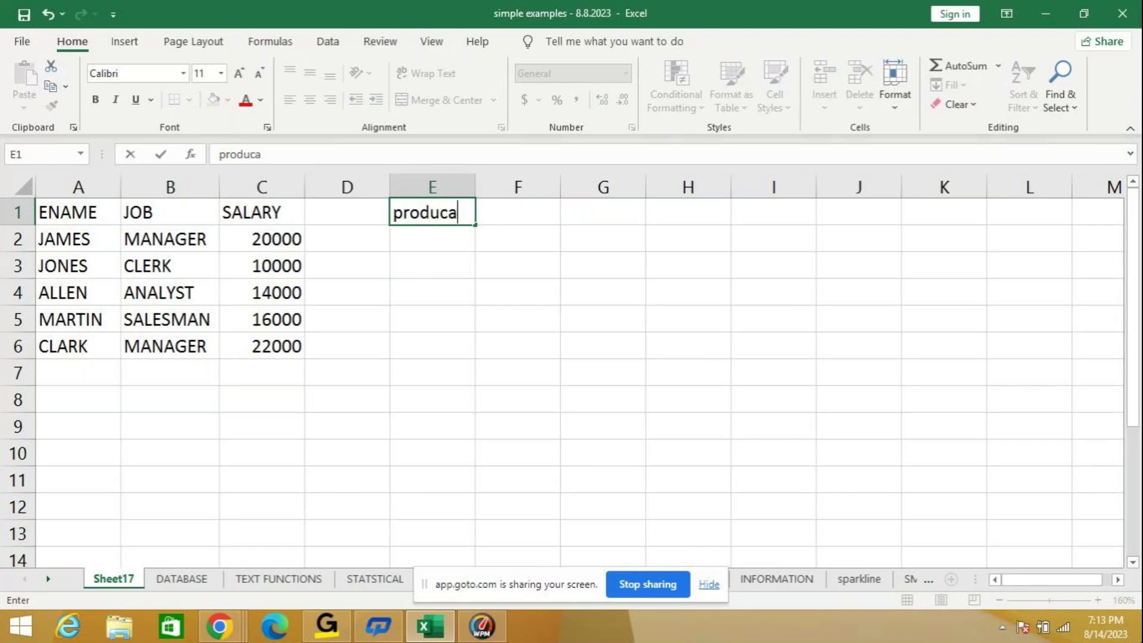
pyautogui.press('BackSpace')
pyautogui.press('BackSpace')
pyautogui.press('BackSpace')
pyautogui.write('ct')
pyautogui.press('Return')
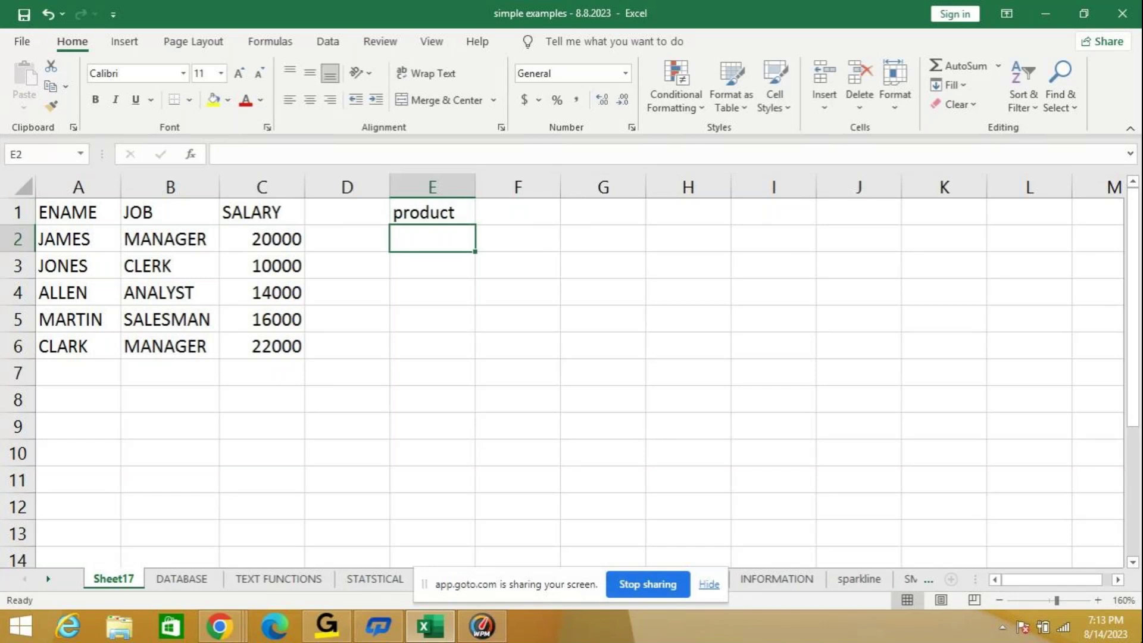
# Step: Fill E2:E5 with the values 5, 3, 2 and 10
pyautogui.write('5')
pyautogui.press('Return')
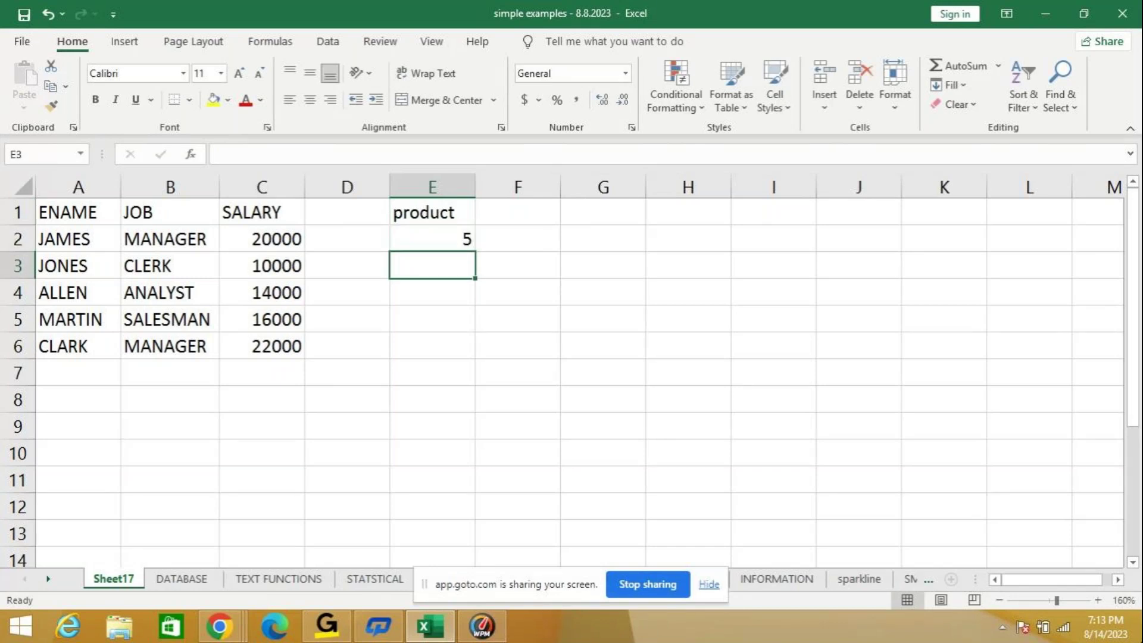
pyautogui.write('3')
pyautogui.press('Return')
pyautogui.write('2')
pyautogui.press('Return')
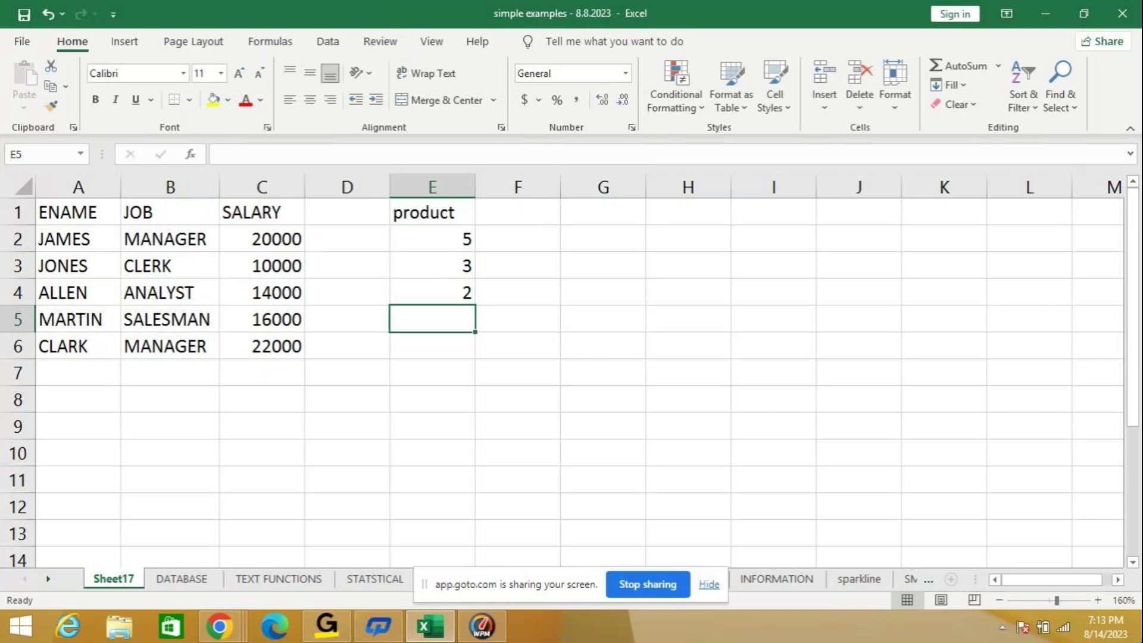
pyautogui.write('10')
pyautogui.press('Return')
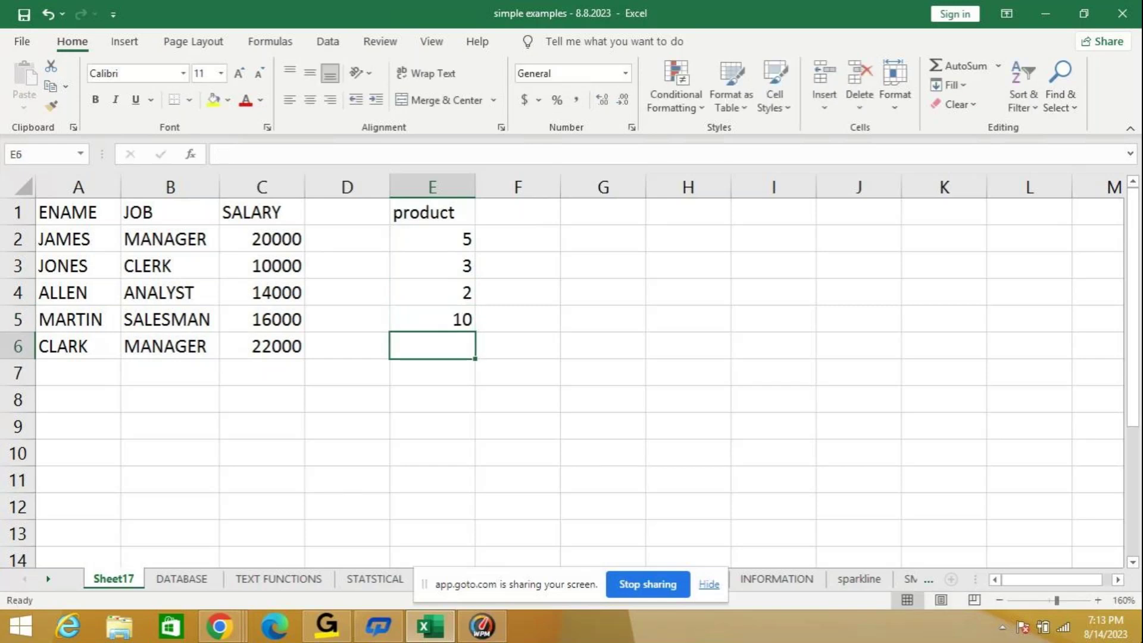
# Step: Enter =PRODUCT(E2:E6) in E6, causing a circular-reference warning
pyautogui.write('=produc')
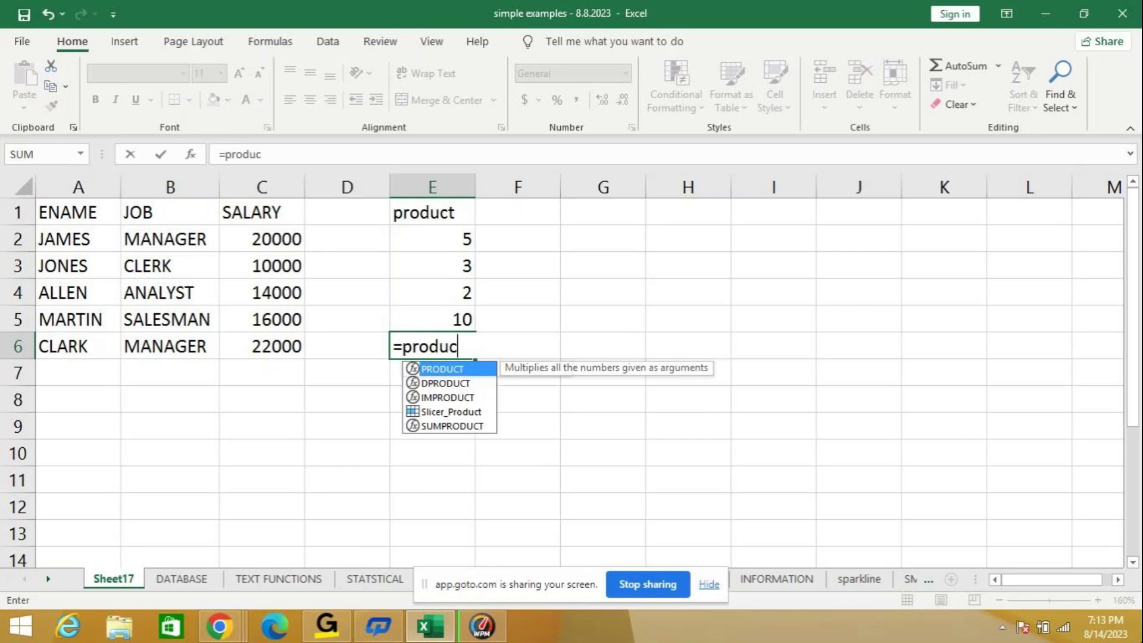
pyautogui.press('Tab')
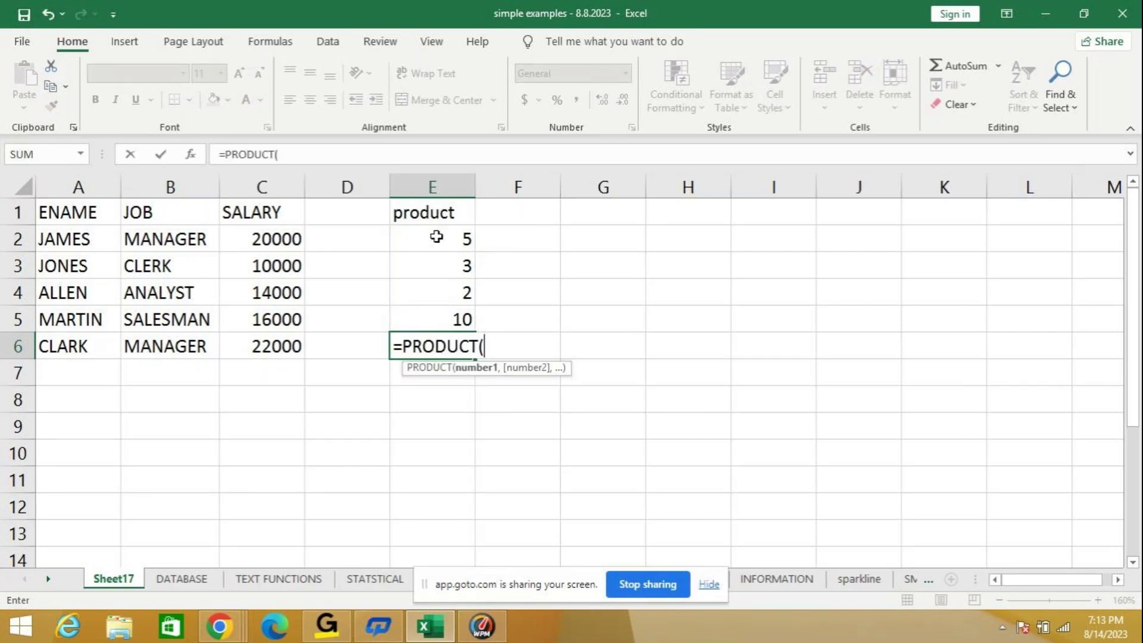
pyautogui.moveTo(437, 237); pyautogui.dragTo(430, 336)
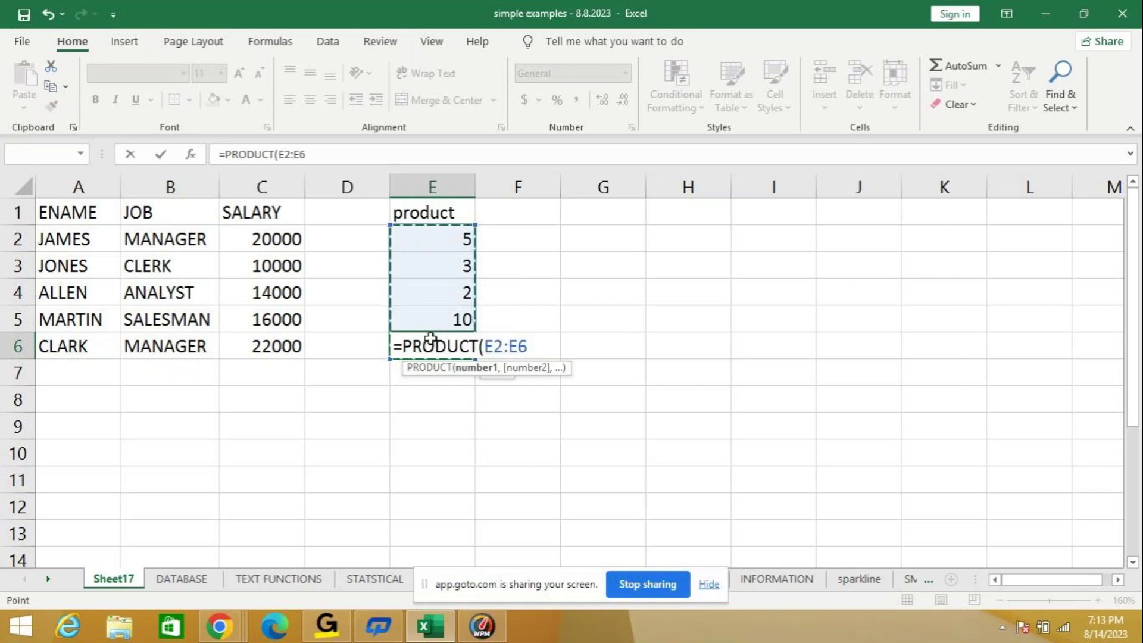
pyautogui.press('Return')
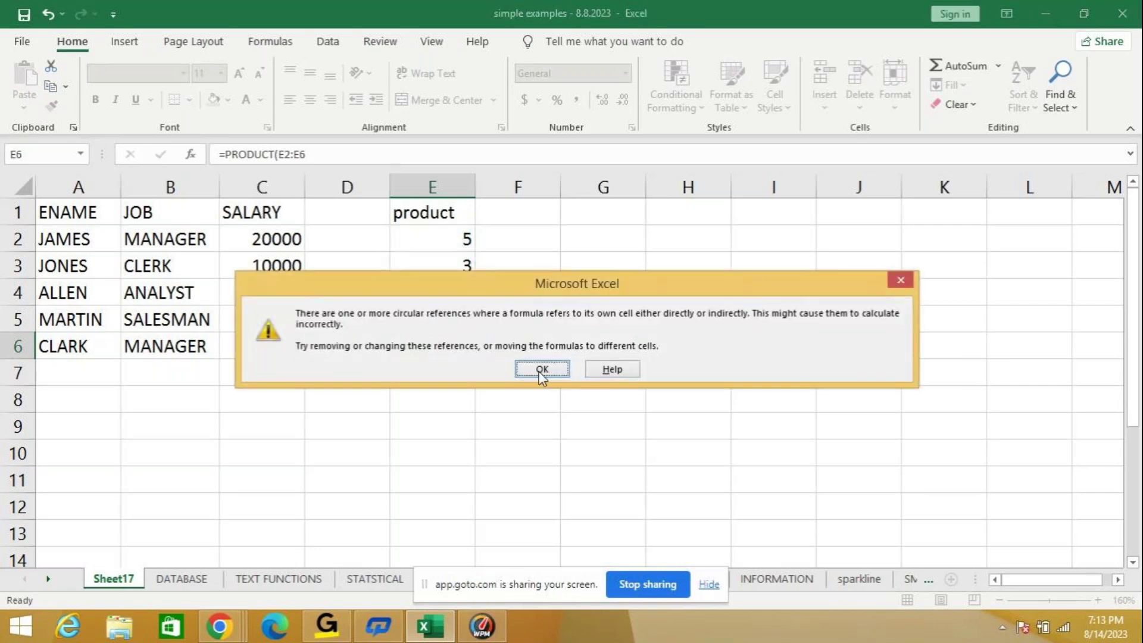
pyautogui.click(542, 369)
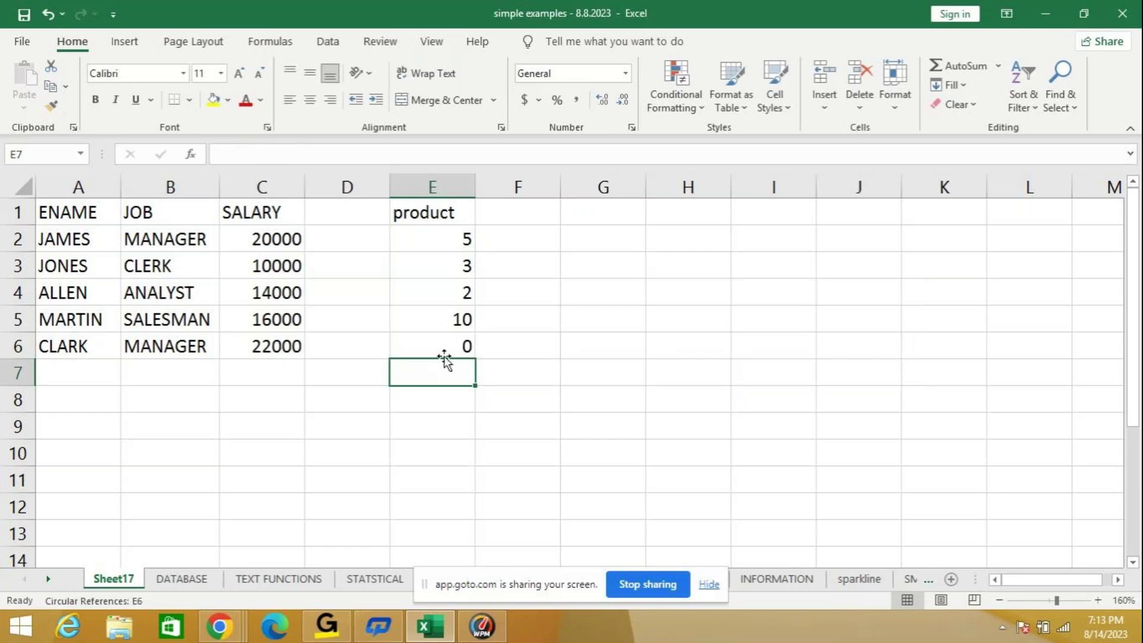
pyautogui.click(453, 341)
pyautogui.click(444, 315)
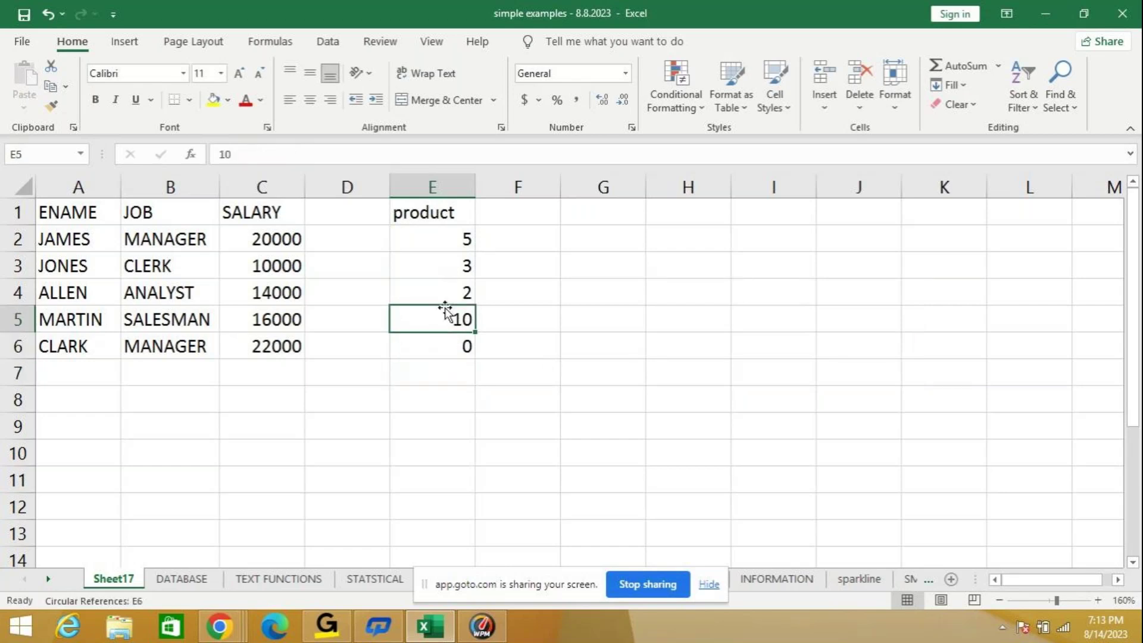
pyautogui.click(460, 352)
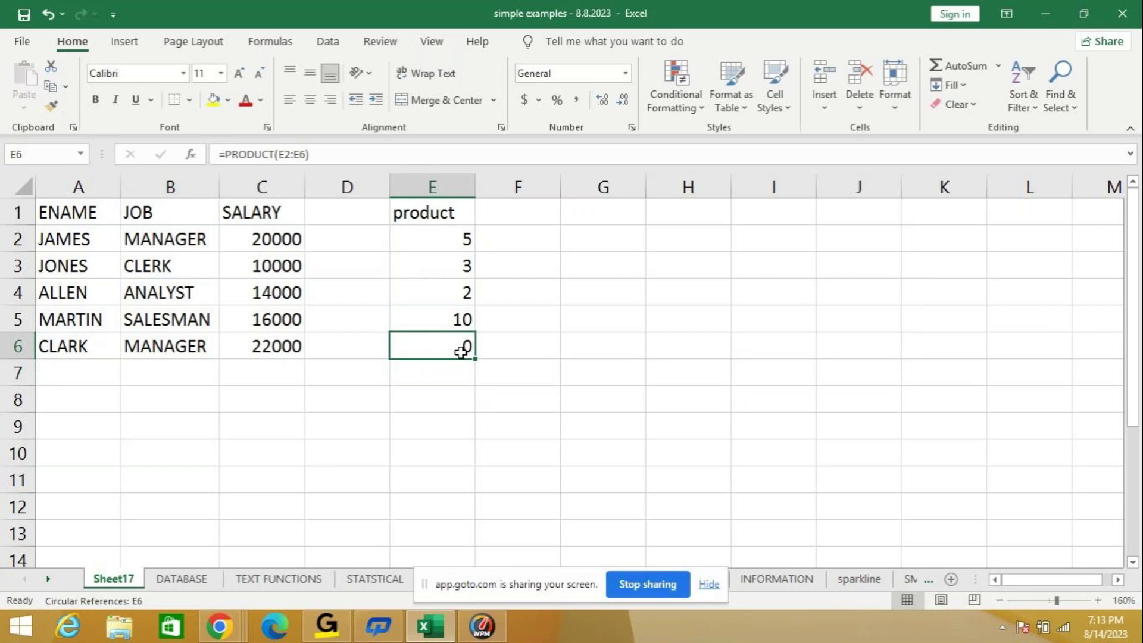
pyautogui.press('Delete')
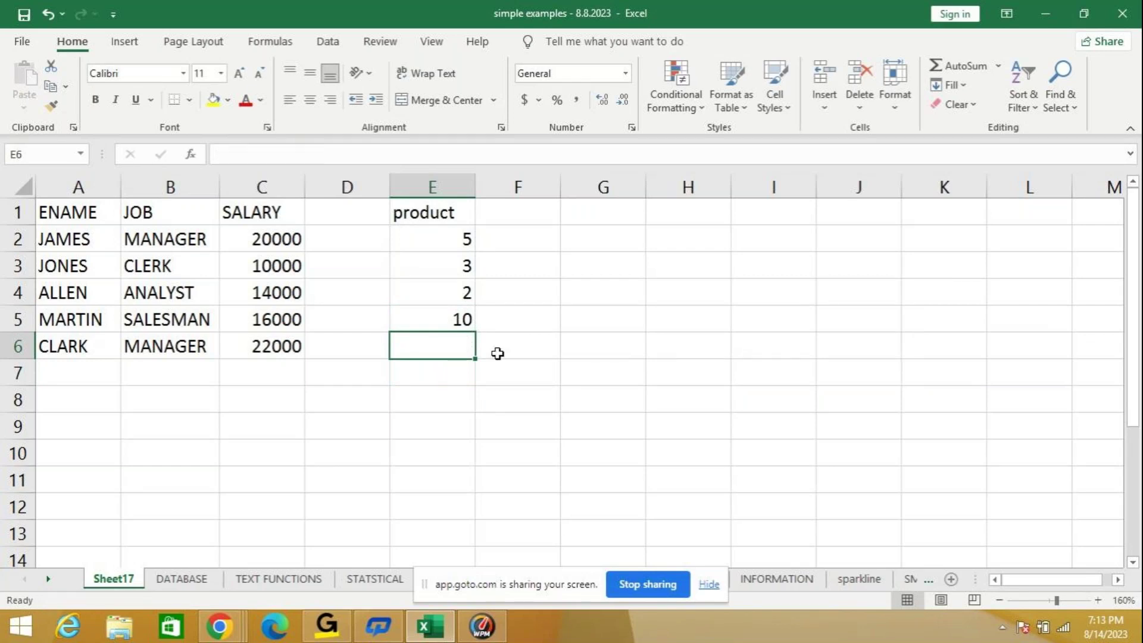
pyautogui.write('=')
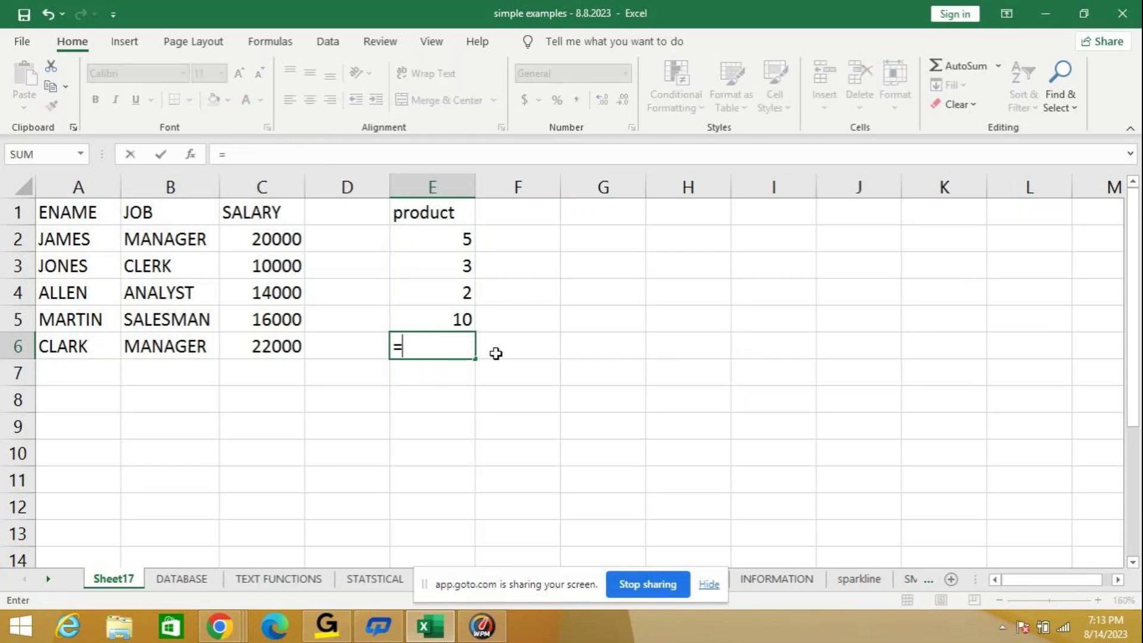
pyautogui.write('produ')
pyautogui.press('Tab')
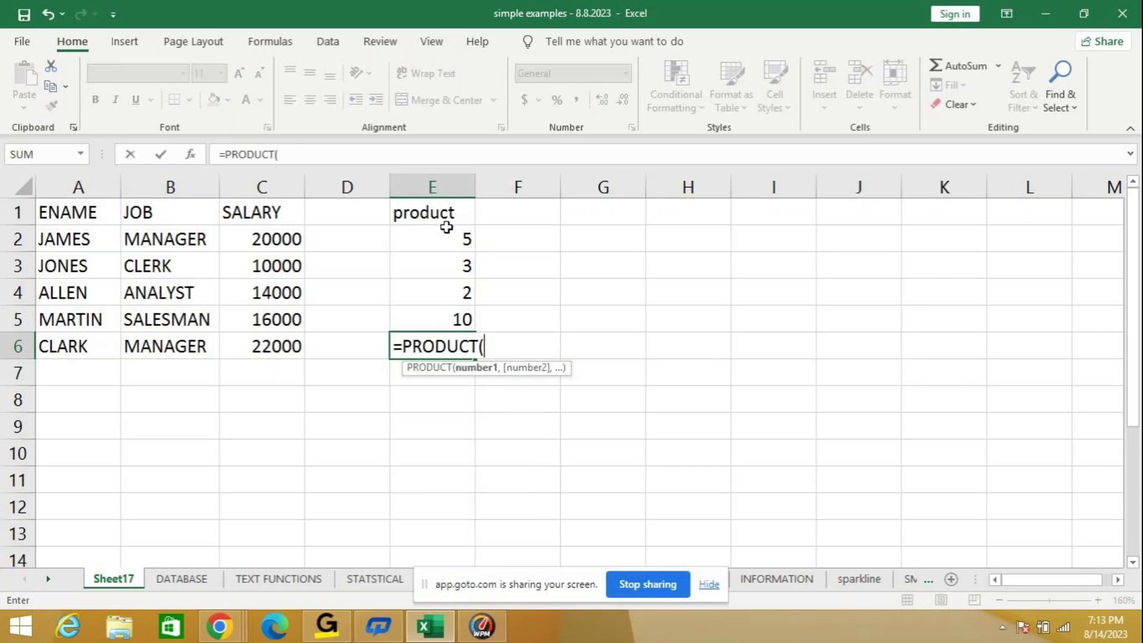
pyautogui.moveTo(437, 233); pyautogui.dragTo(430, 323)
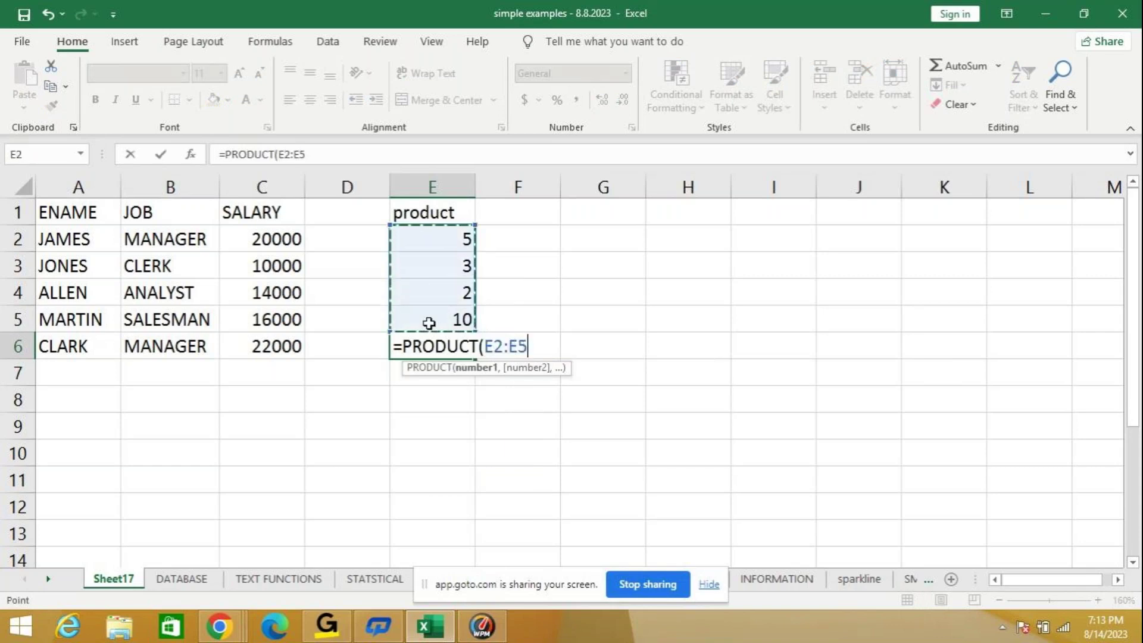
pyautogui.press('Return')
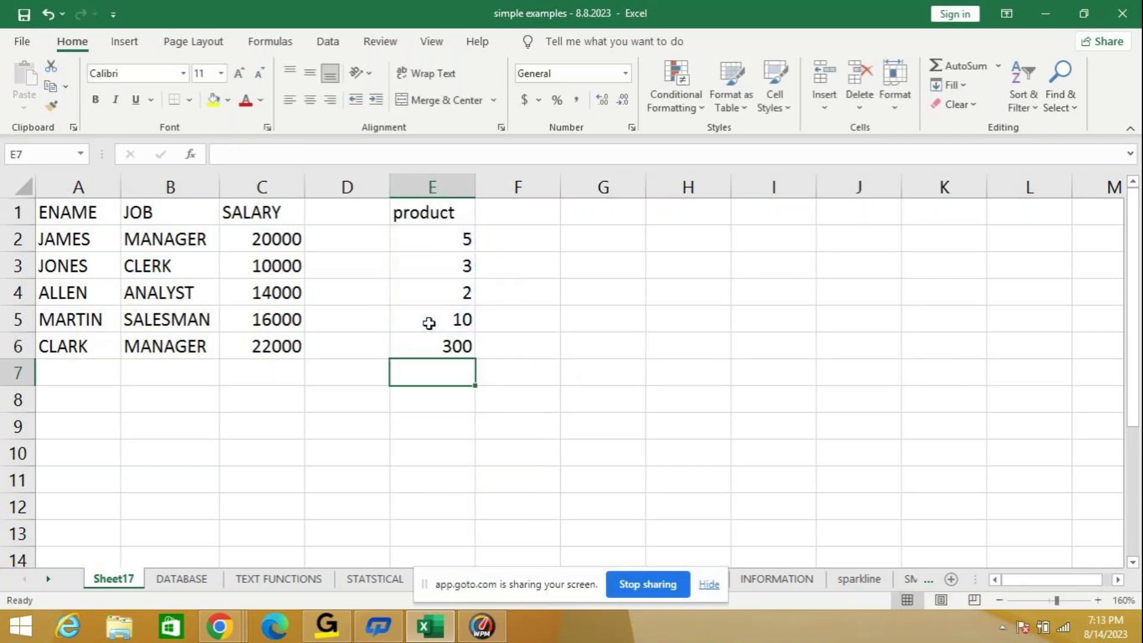
pyautogui.press('Up')
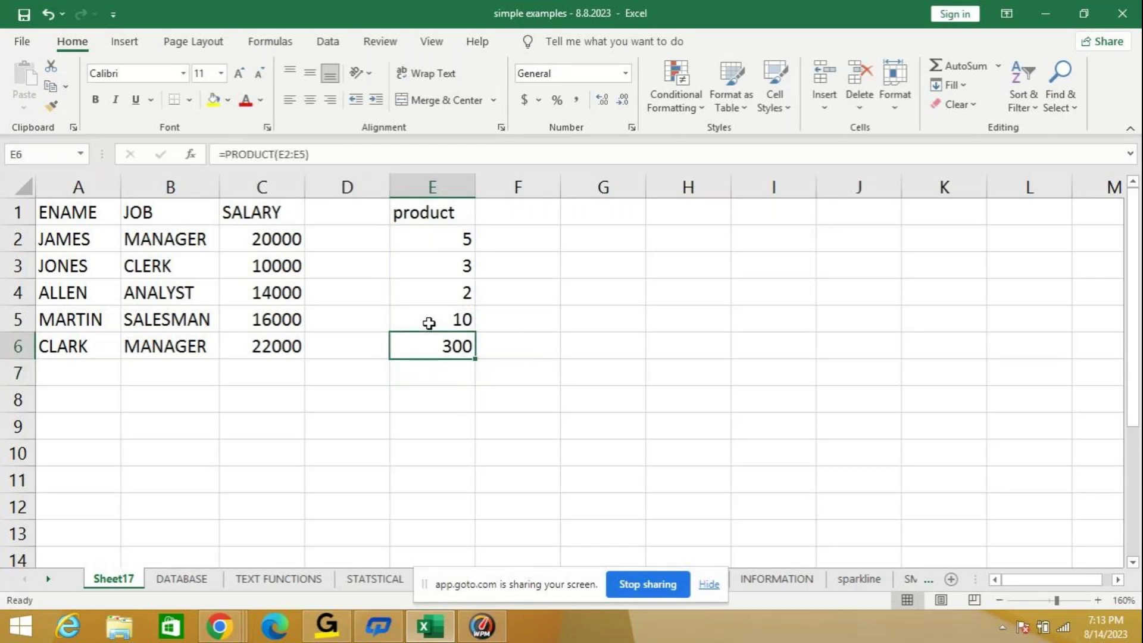
pyautogui.press('Delete')
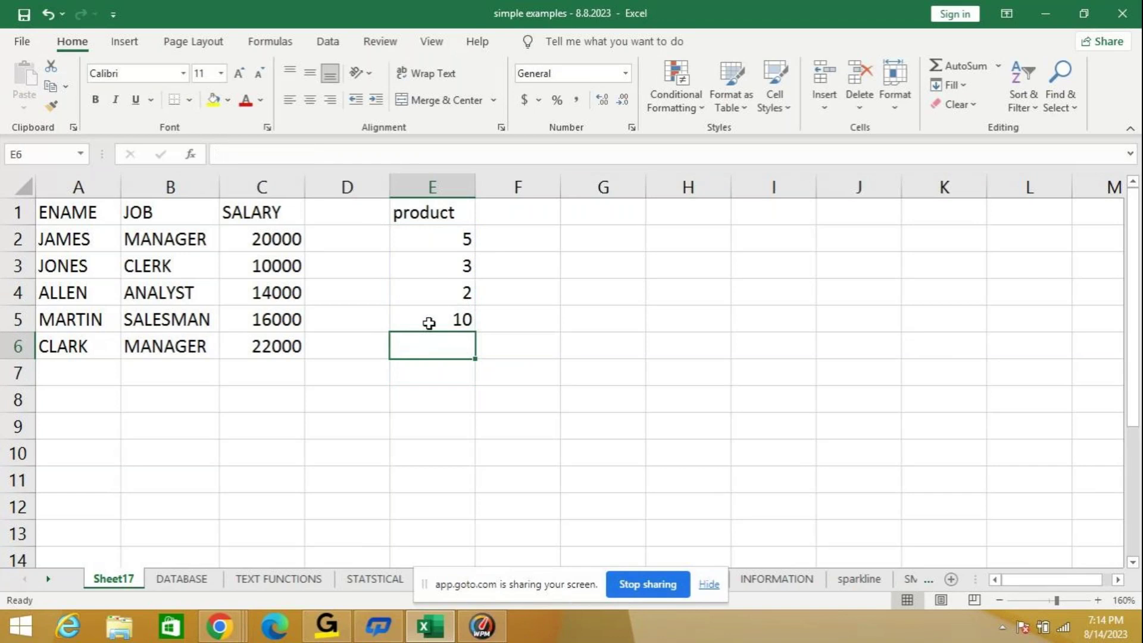
# Step: Enter =DPRODUCT(E1:E5,E1,E2:E5) in E6 to multiply the product values, giving 300
pyautogui.write('d')
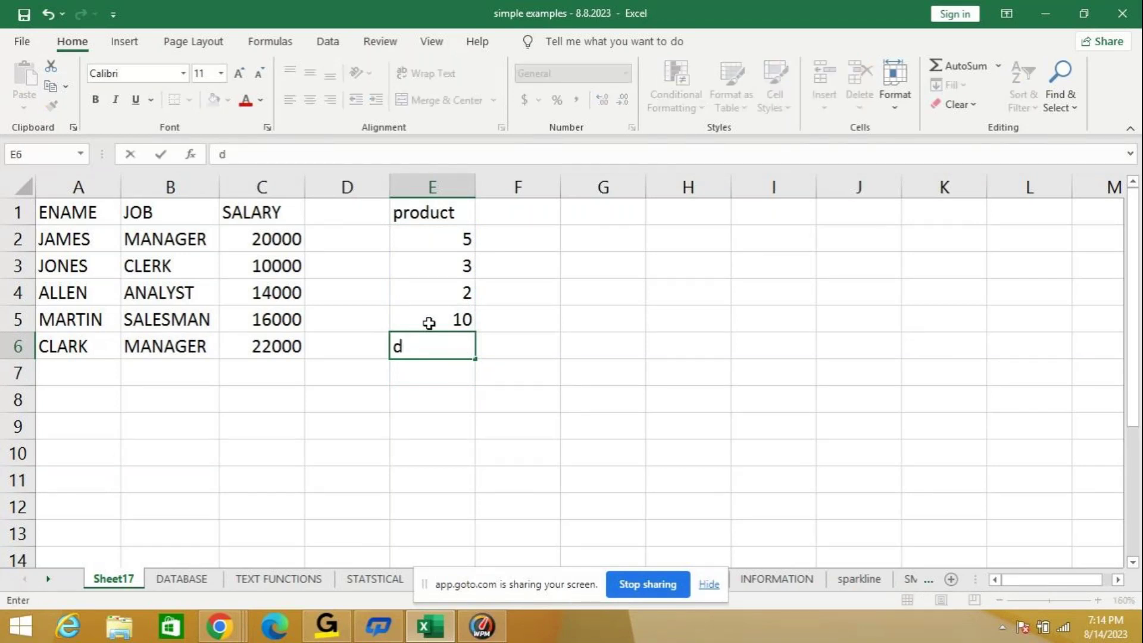
pyautogui.press('BackSpace')
pyautogui.write('=dpr')
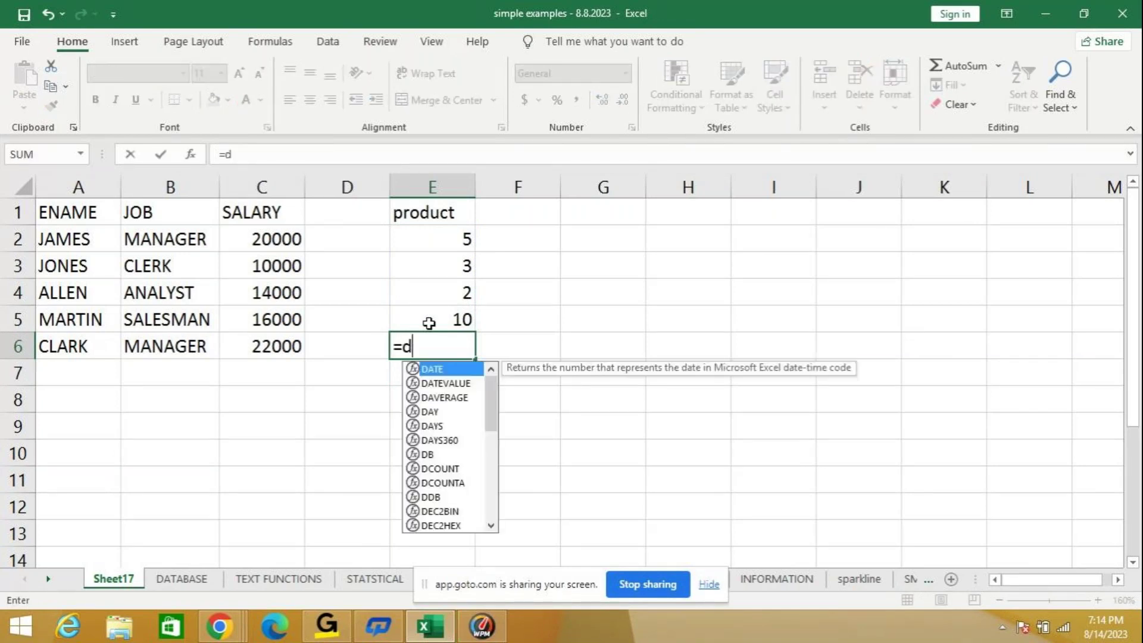
pyautogui.press('Tab')
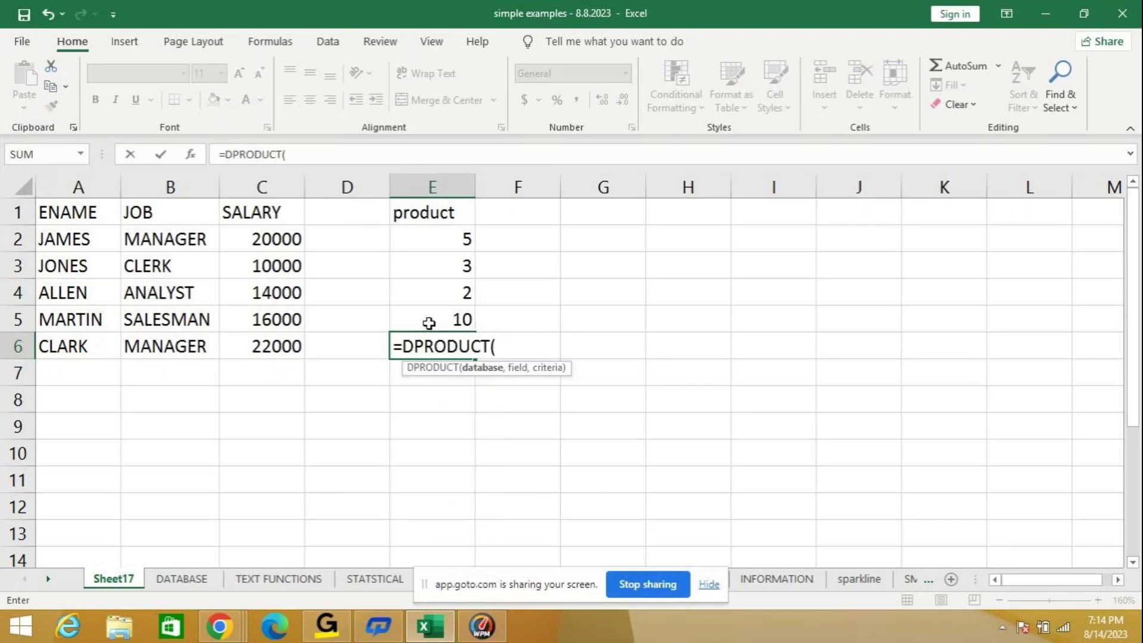
pyautogui.moveTo(453, 214); pyautogui.dragTo(449, 316)
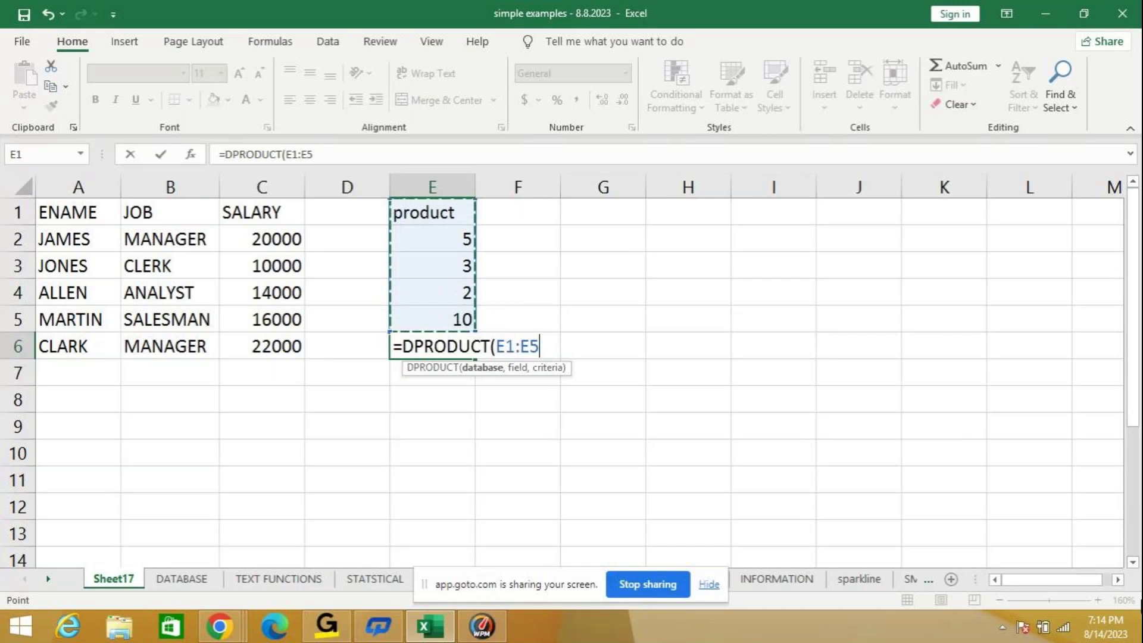
pyautogui.write(',')
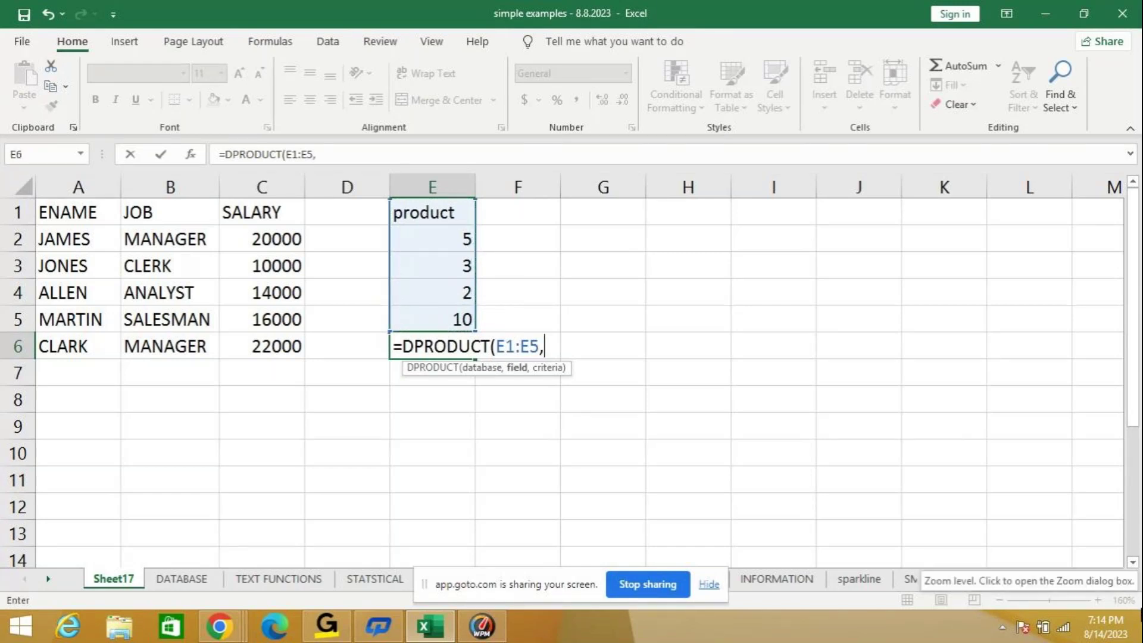
pyautogui.click(445, 216)
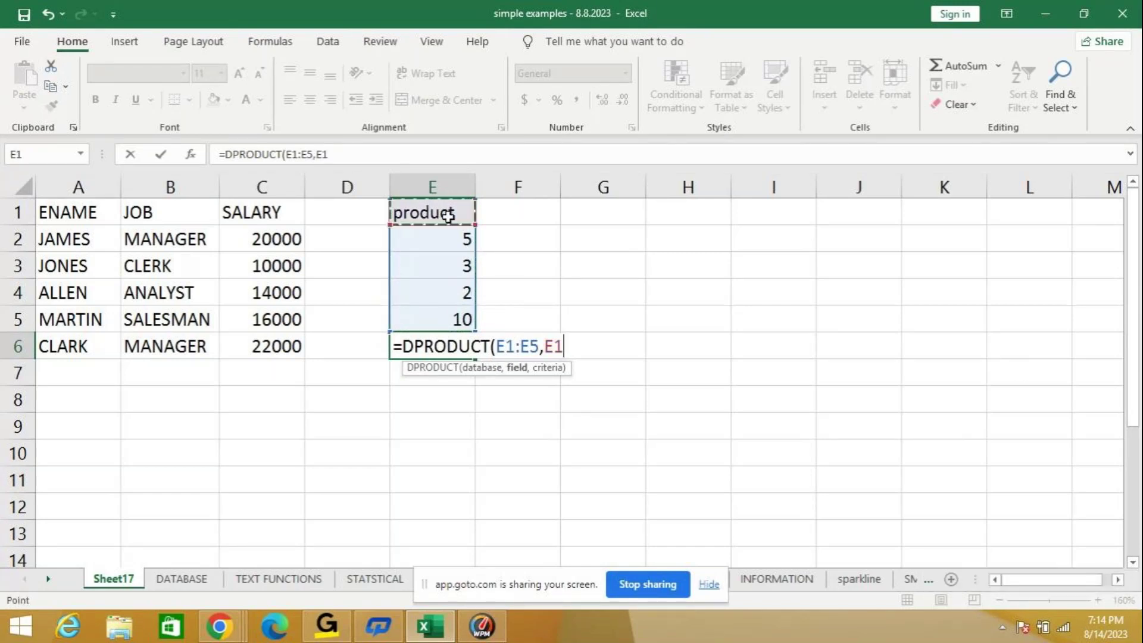
pyautogui.write(',')
pyautogui.moveTo(416, 245); pyautogui.dragTo(423, 304)
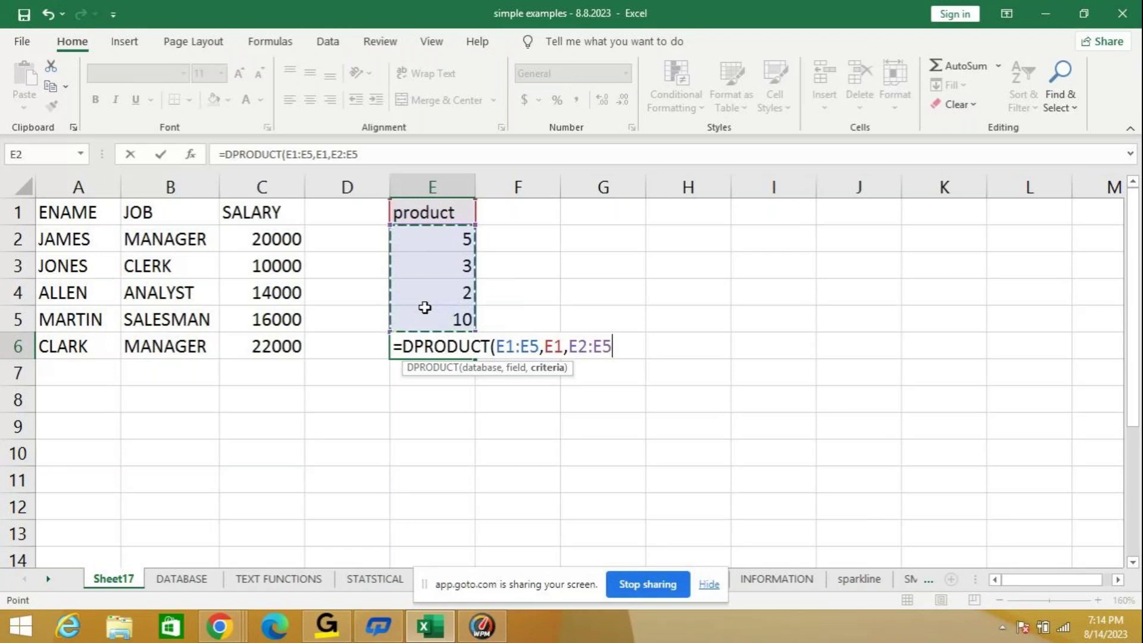
pyautogui.press('Return')
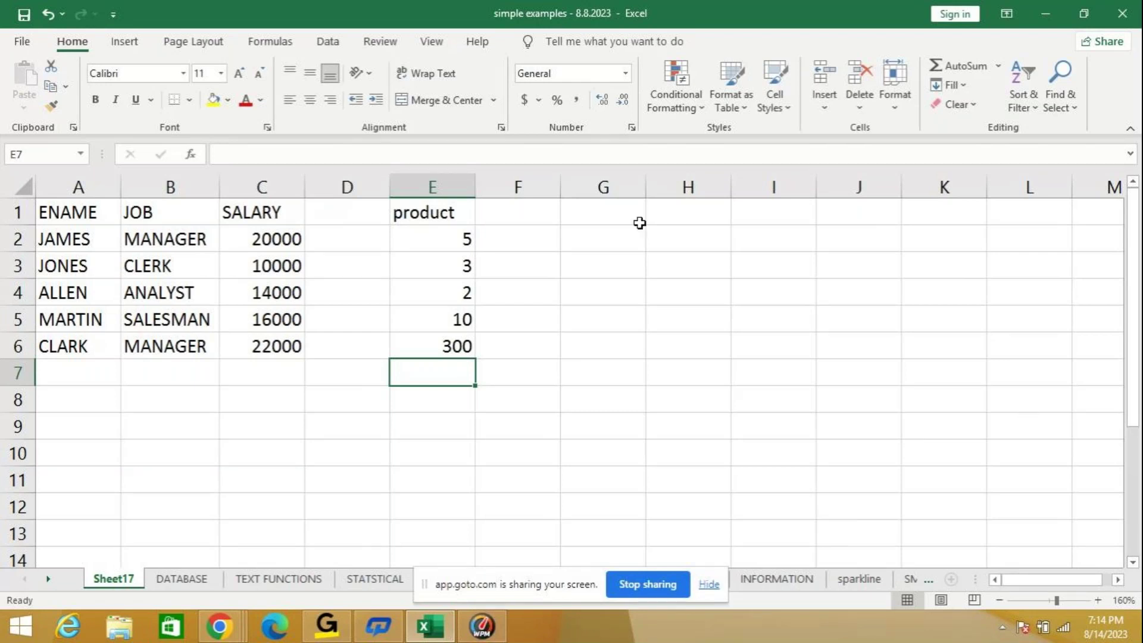
# Step: Clear the product values from E1:E6
pyautogui.moveTo(446, 219); pyautogui.dragTo(443, 343)
pyautogui.press('Delete')
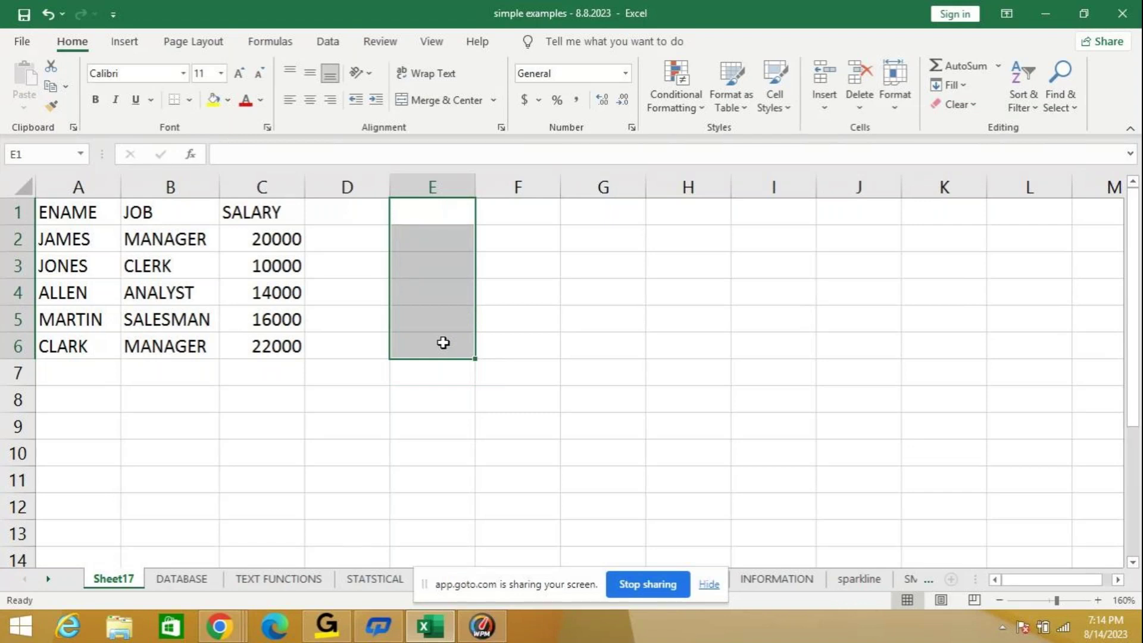
pyautogui.press('Down')
pyautogui.press('Up')
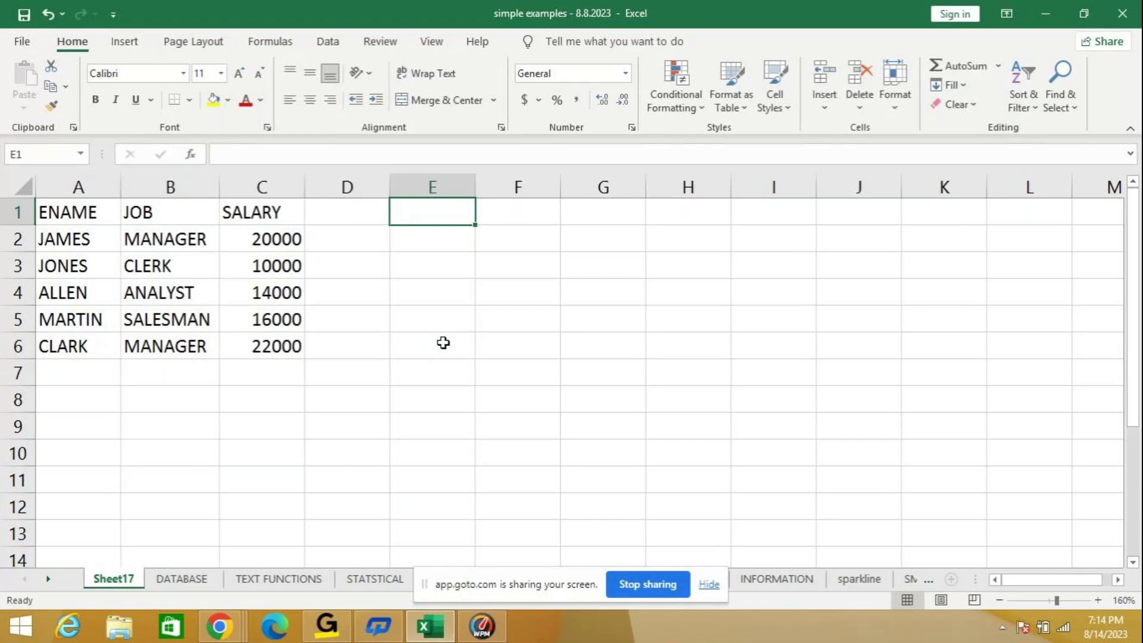
# Step: Enter JOB in E1, MANAGER in E2, and the heading SALARY in F1
pyautogui.write('jo')
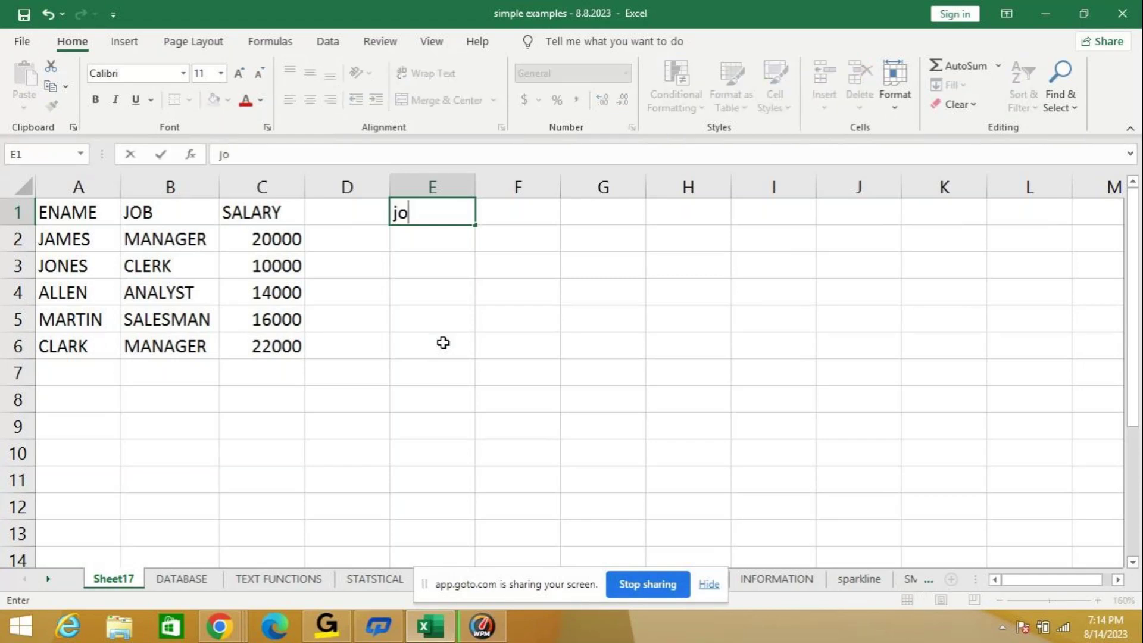
pyautogui.press('BackSpace')
pyautogui.press('BackSpace')
pyautogui.write('JOB')
pyautogui.press('Return')
pyautogui.write('MAAGE')
pyautogui.press('BackSpace')
pyautogui.press('BackSpace')
pyautogui.press('BackSpace')
pyautogui.write('NAGER')
pyautogui.press('Tab')
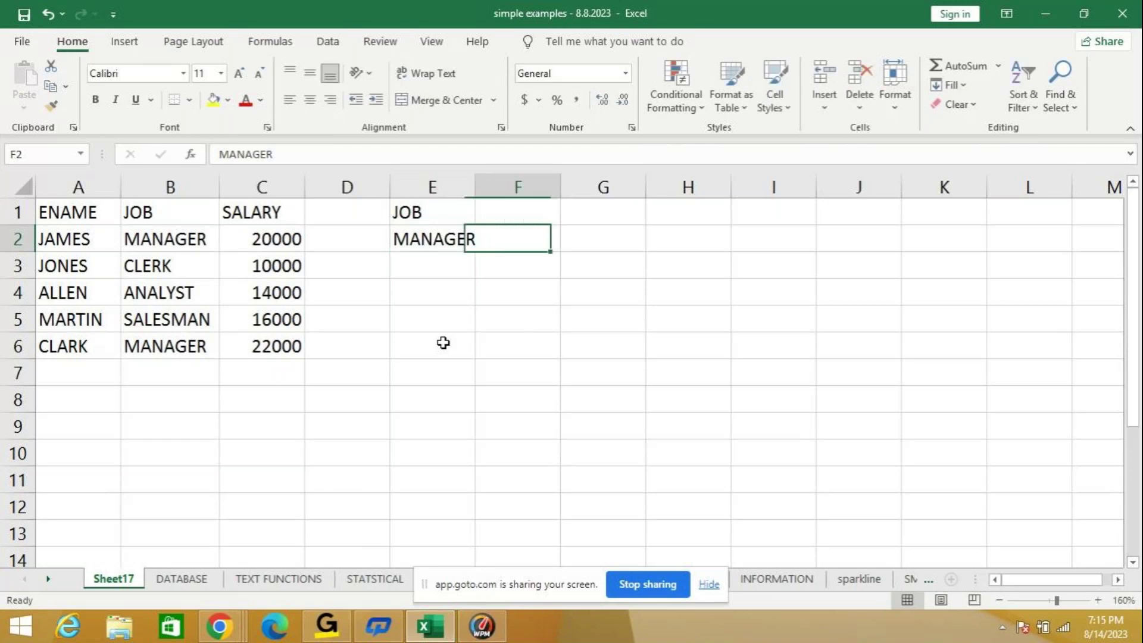
pyautogui.press('Up')
pyautogui.write('SALARY')
pyautogui.press('Return')
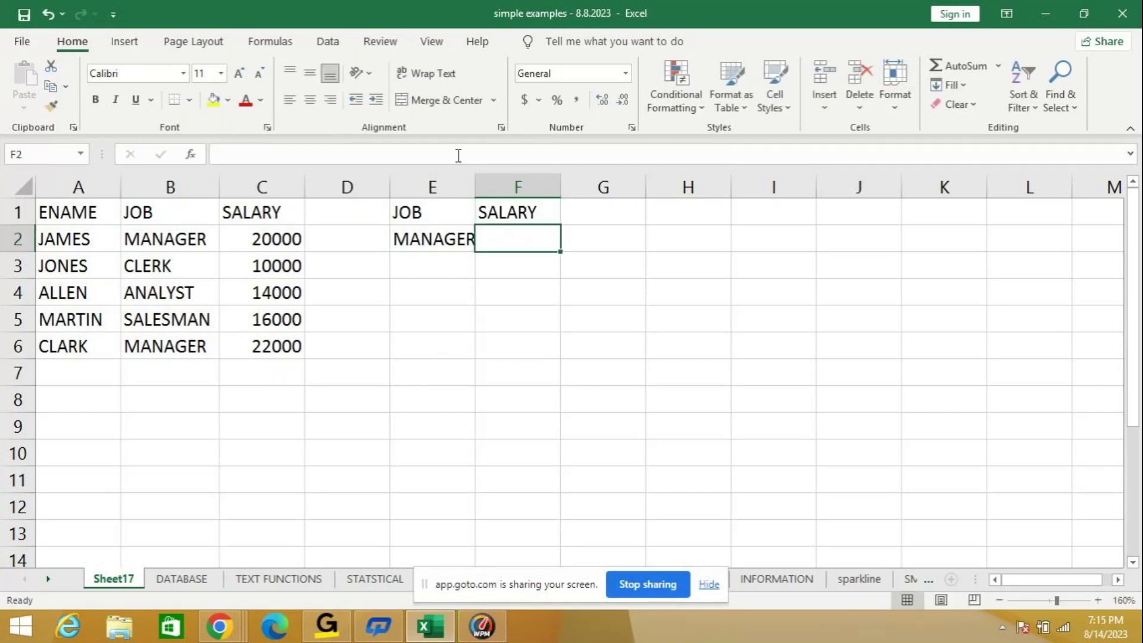
# Step: Autofit column E and enter =DSUM(A1:C6,C1,E1:E2) in F2, giving 42000
pyautogui.doubleClick(475, 184)
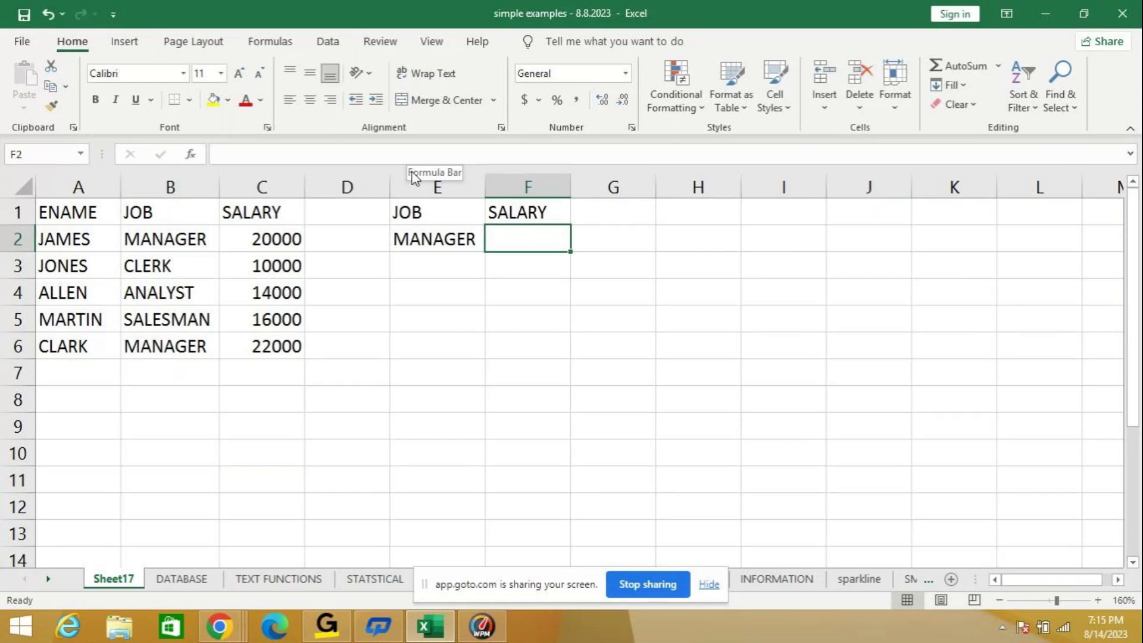
pyautogui.write('=DSUM')
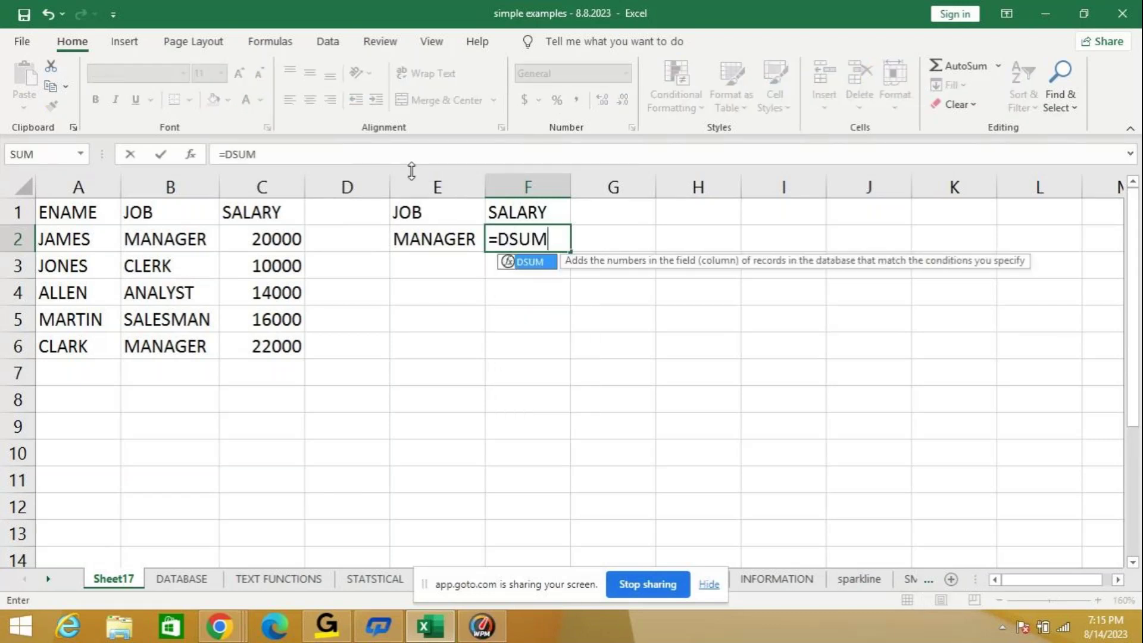
pyautogui.write('(')
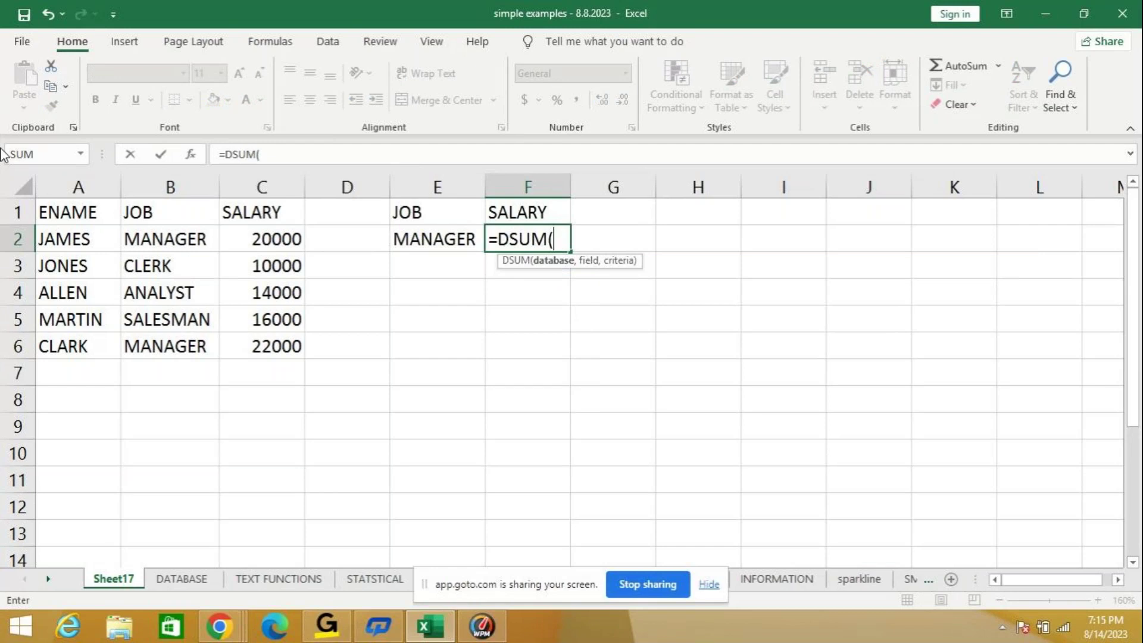
pyautogui.moveTo(66, 212)
pyautogui.mouseDown()
pyautogui.moveTo(235, 319)
pyautogui.moveTo(255, 316)
pyautogui.moveTo(254, 340)
pyautogui.mouseUp()
pyautogui.write(',')
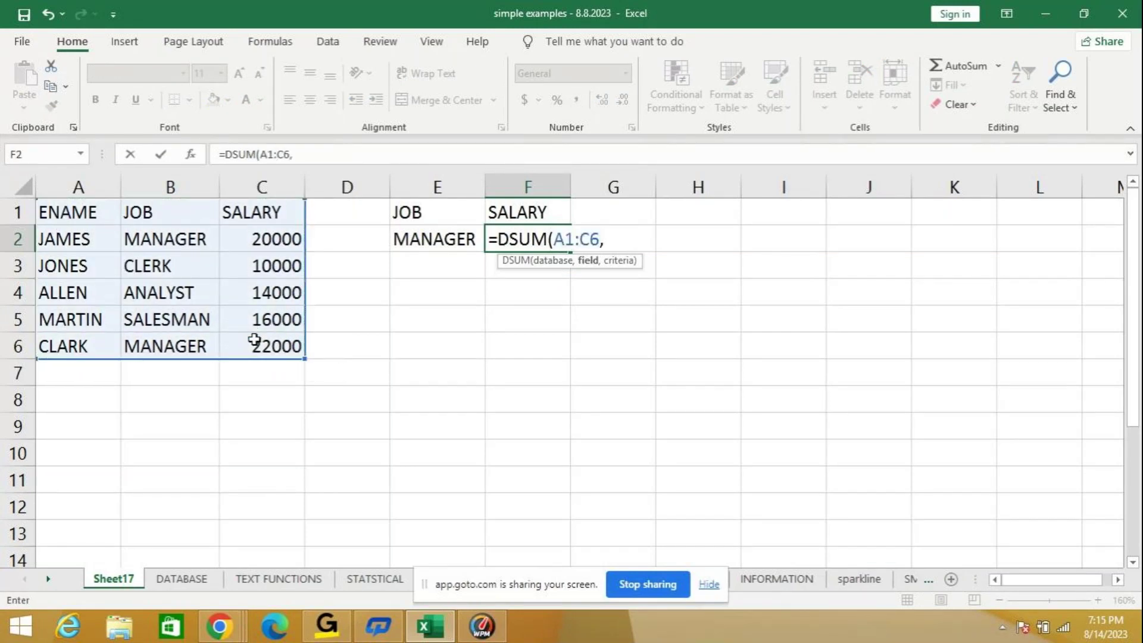
pyautogui.click(245, 208)
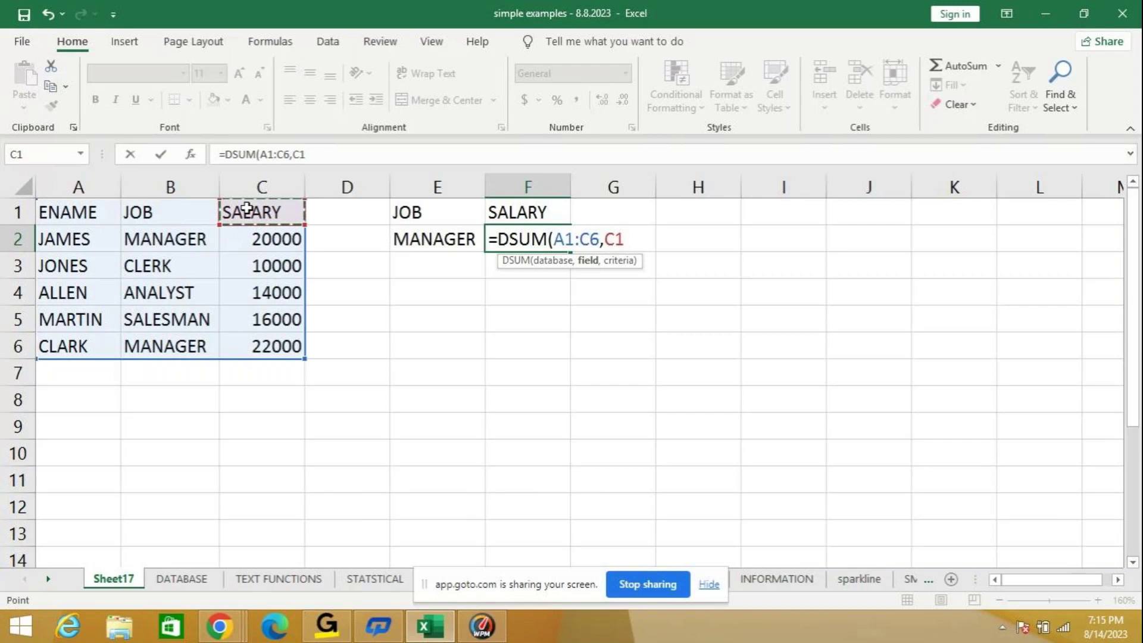
pyautogui.write(',')
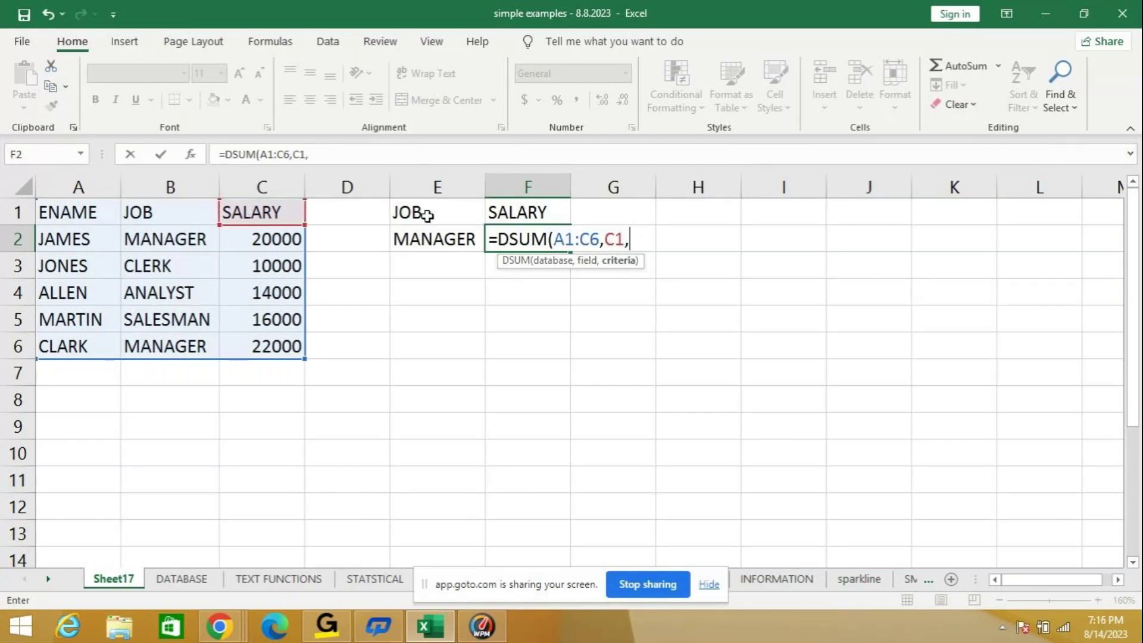
pyautogui.moveTo(427, 215); pyautogui.dragTo(434, 234)
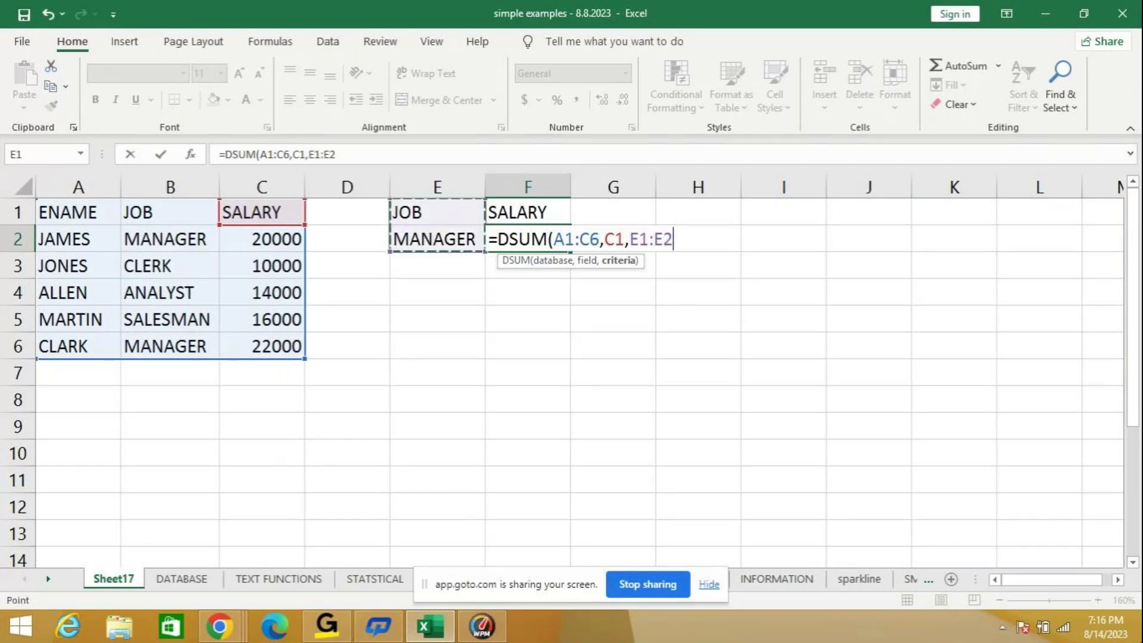
pyautogui.moveTo(1142, 642)
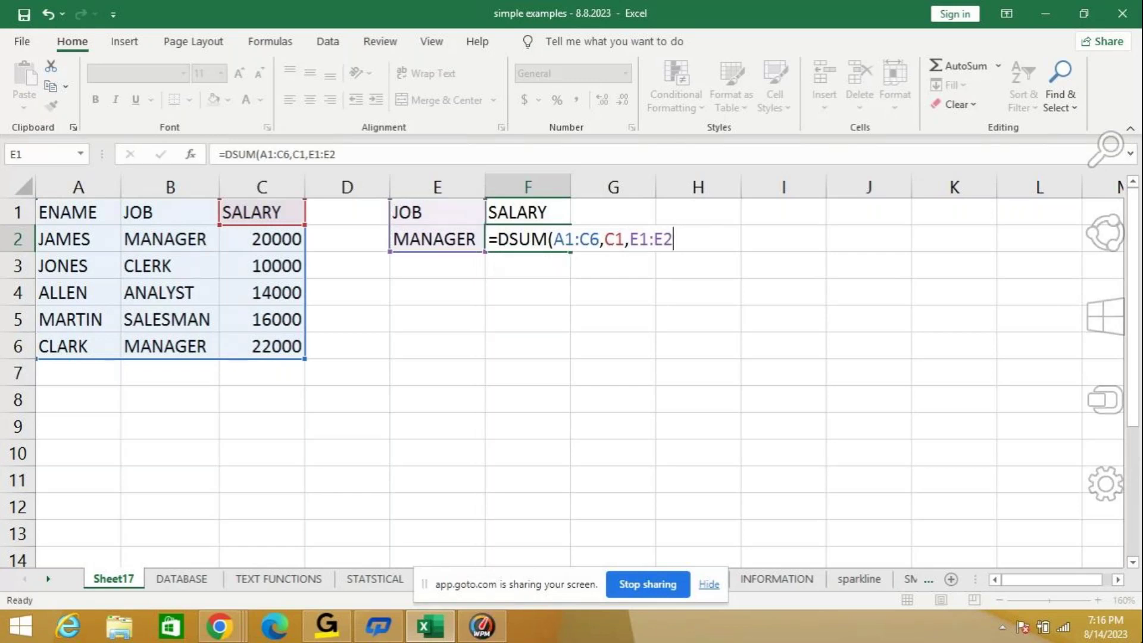
pyautogui.press('Return')
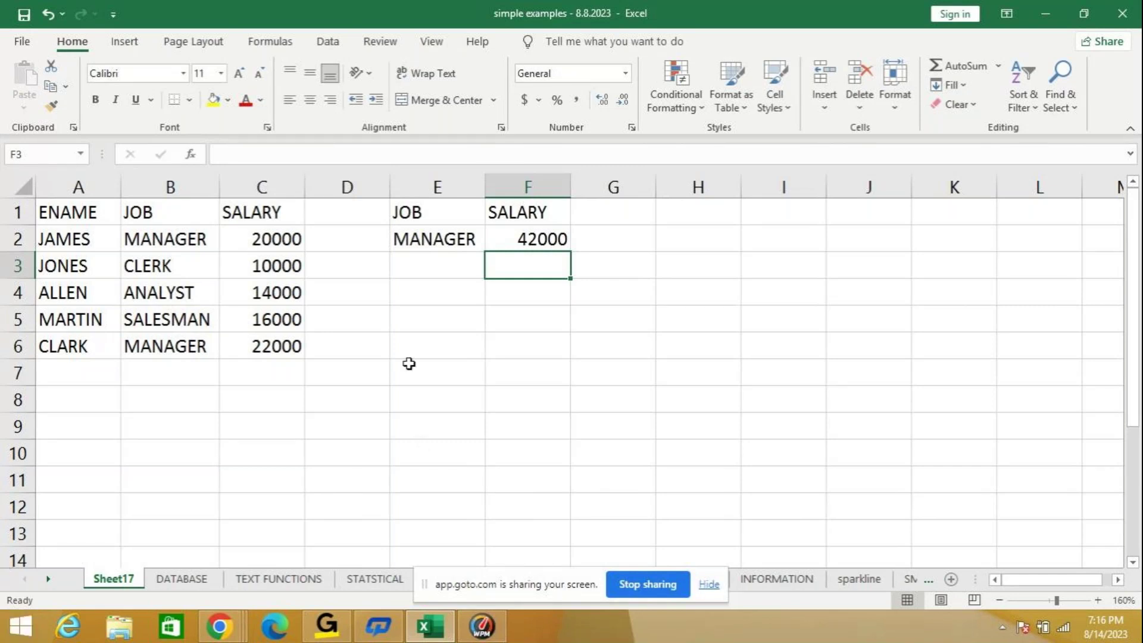
pyautogui.click(437, 296)
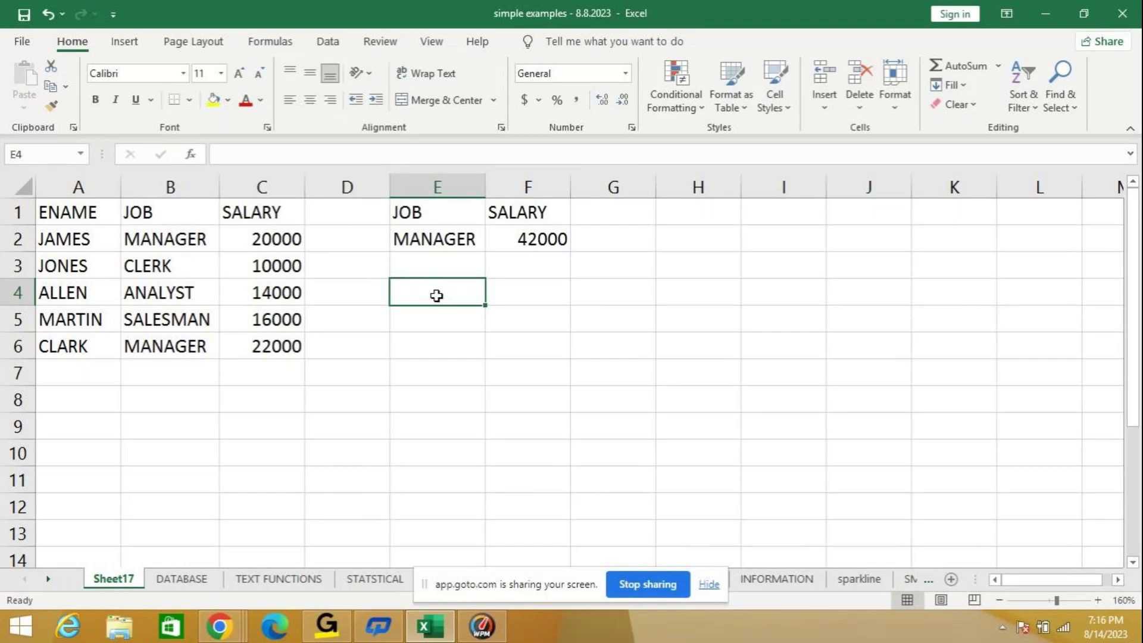
# Step: Enter the criteria ENAME in E4 and J in E5
pyautogui.write('ENAME')
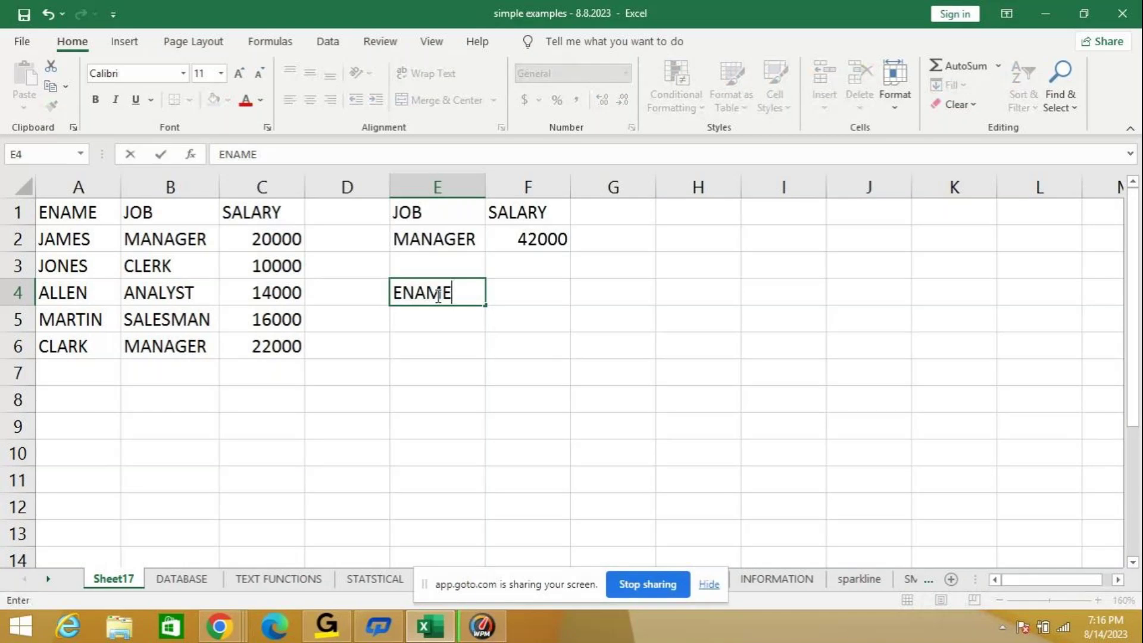
pyautogui.press('Return')
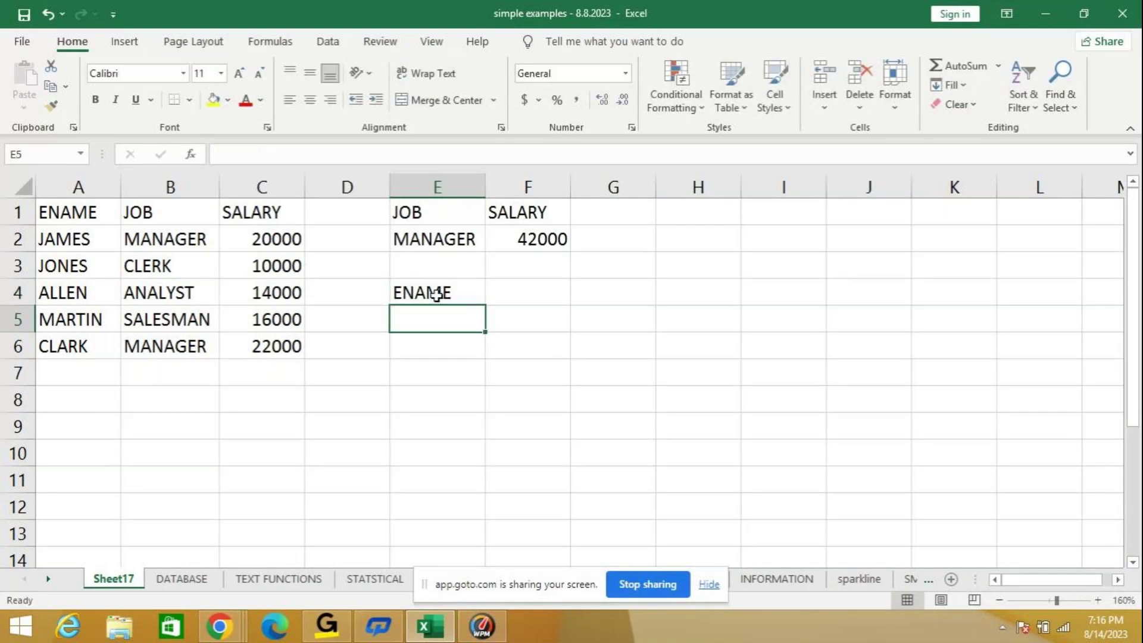
pyautogui.write('J')
pyautogui.press('Return')
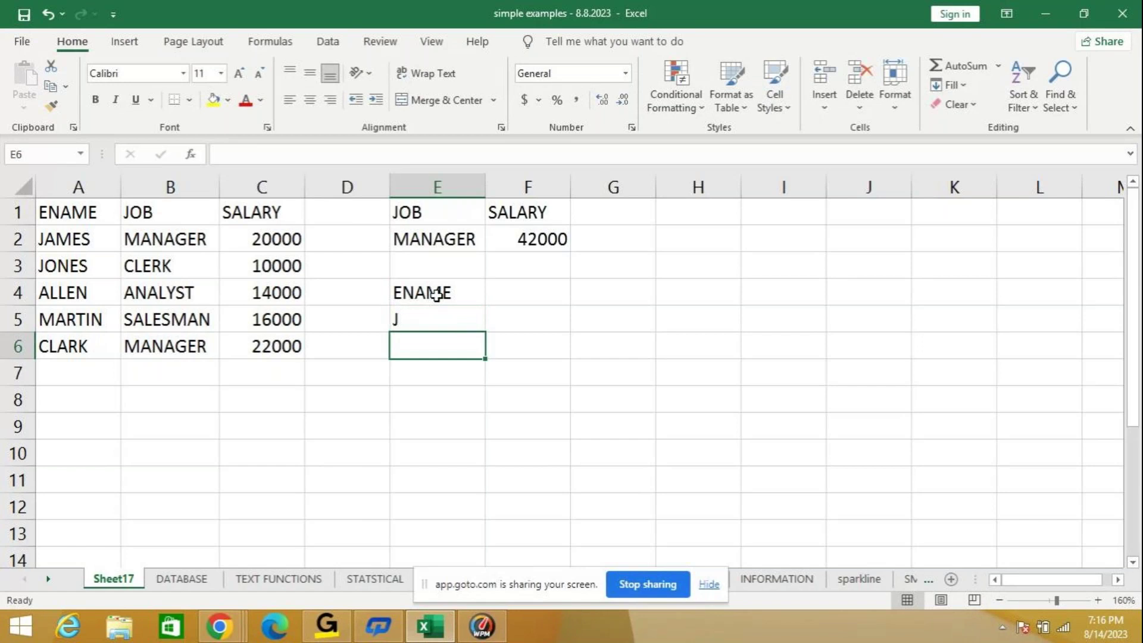
# Step: Put the SALARY heading in F4 and start a DSUM formula in F5
pyautogui.click(539, 293)
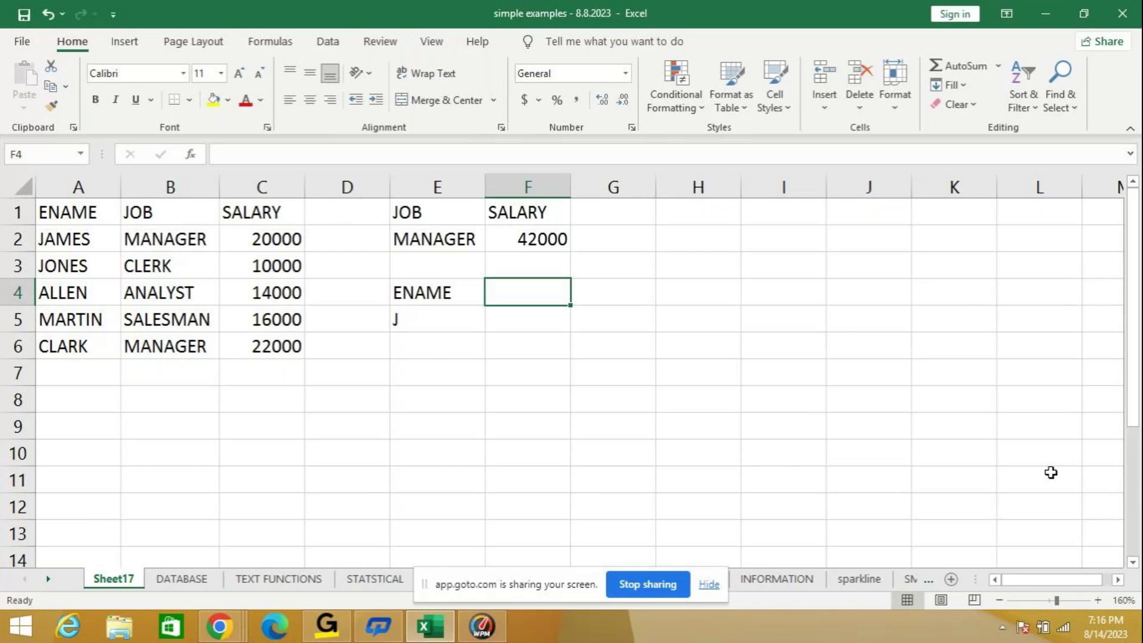
pyautogui.write('SALA')
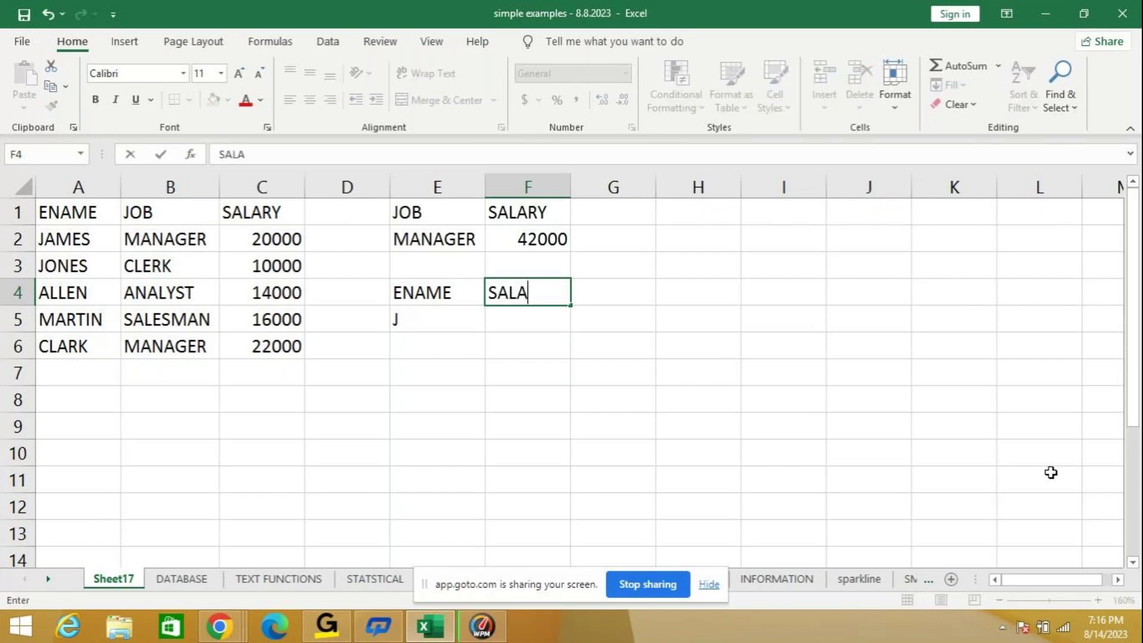
pyautogui.write('RY')
pyautogui.press('Return')
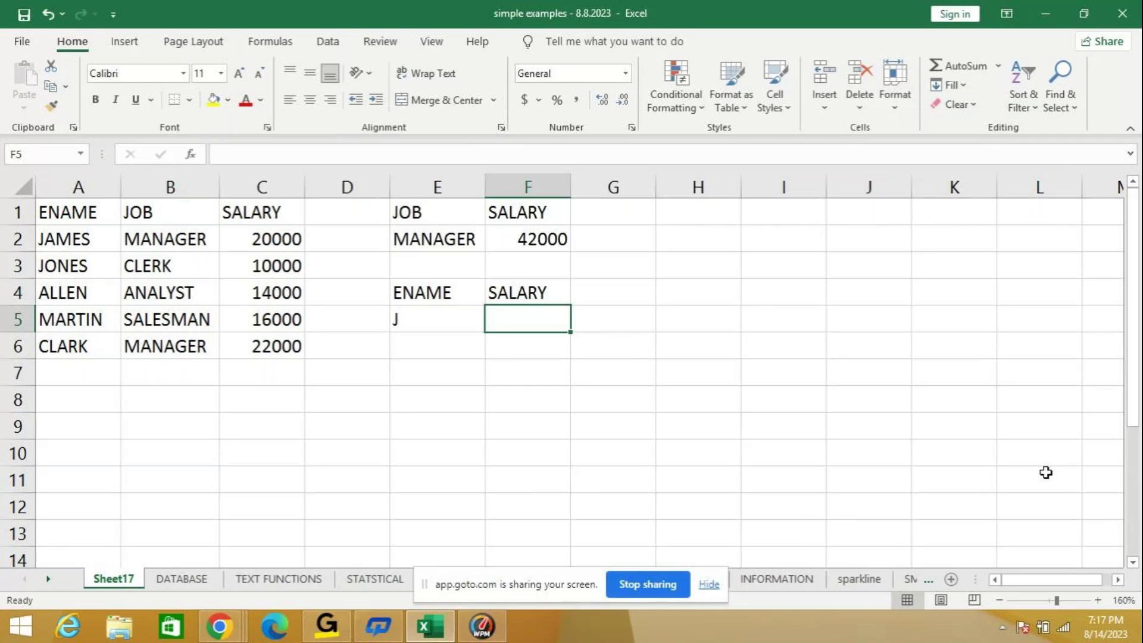
pyautogui.write('=')
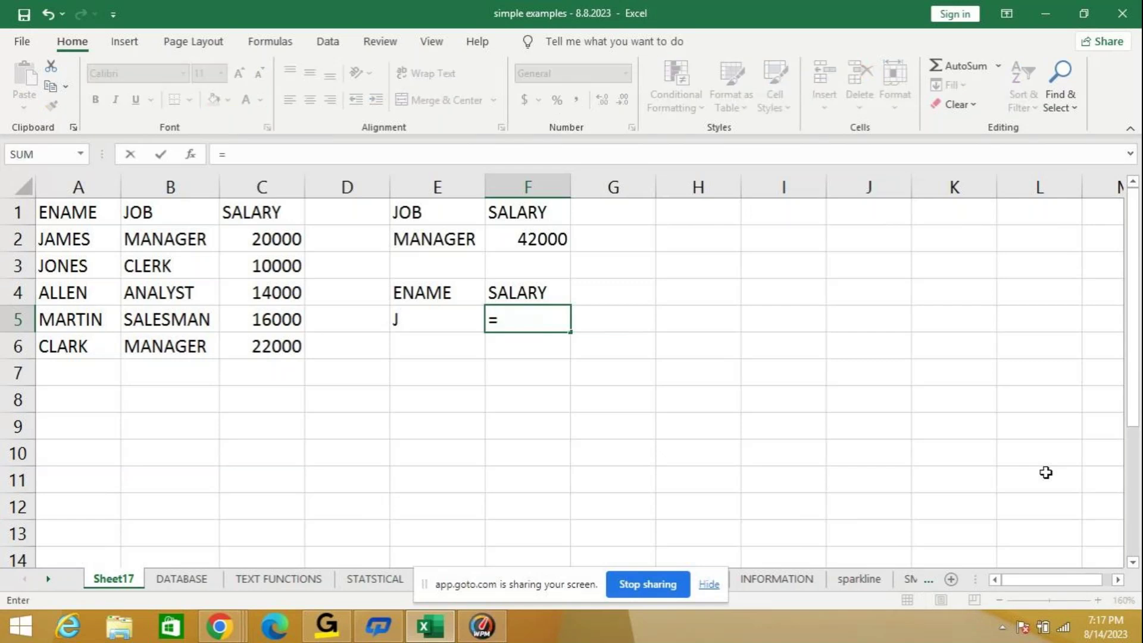
pyautogui.write('DSU')
# Step: Complete F5 as =DSUM(A1:C6,C1,E4:E5), totalling 30000 for names starting with J
pyautogui.press('BackSpace')
pyautogui.press('BackSpace')
pyautogui.write('DSUM')
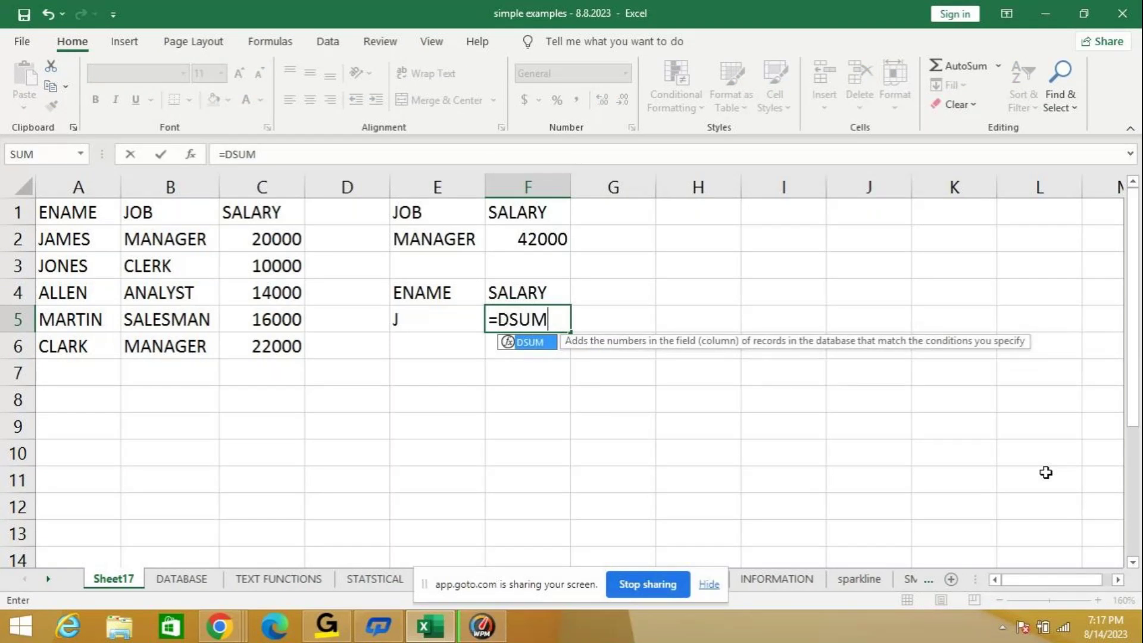
pyautogui.write('(')
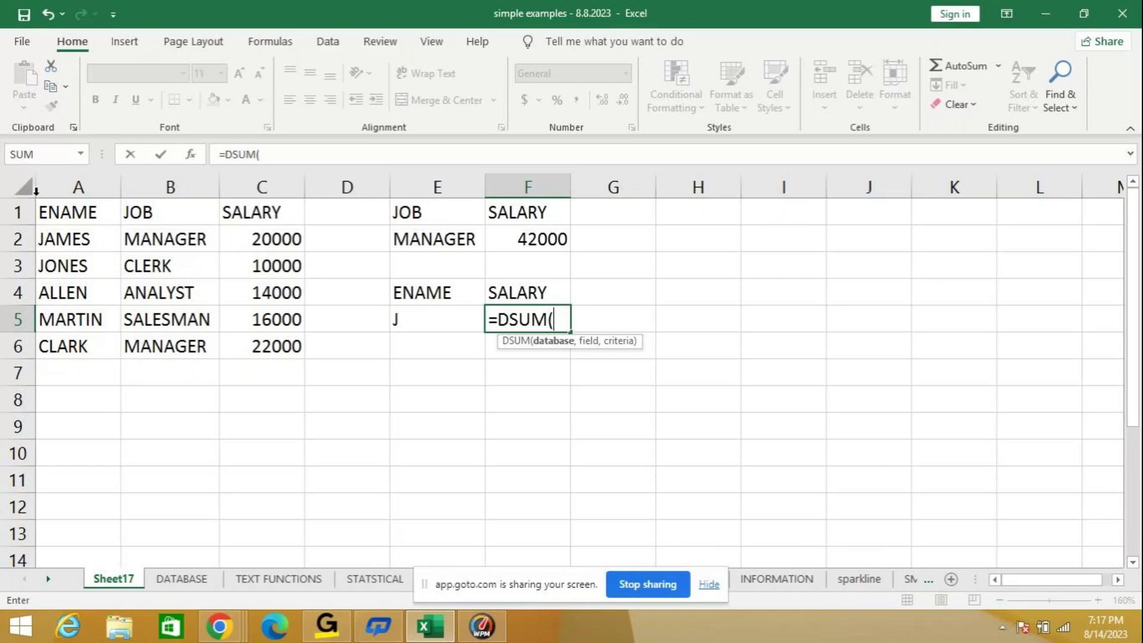
pyautogui.moveTo(64, 212); pyautogui.dragTo(272, 337)
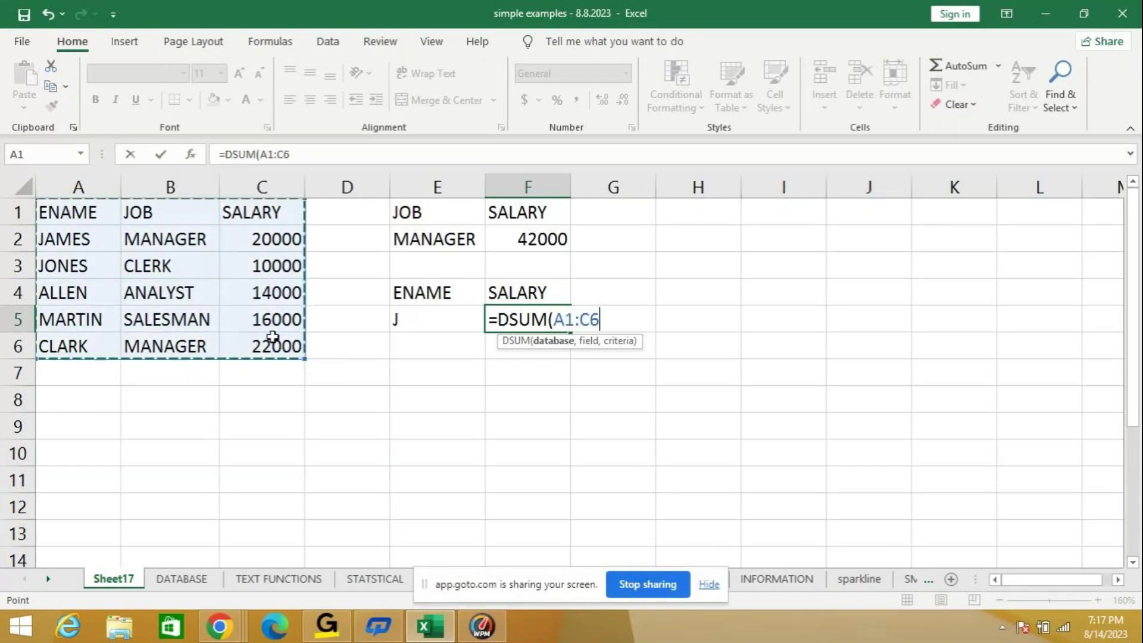
pyautogui.write(',')
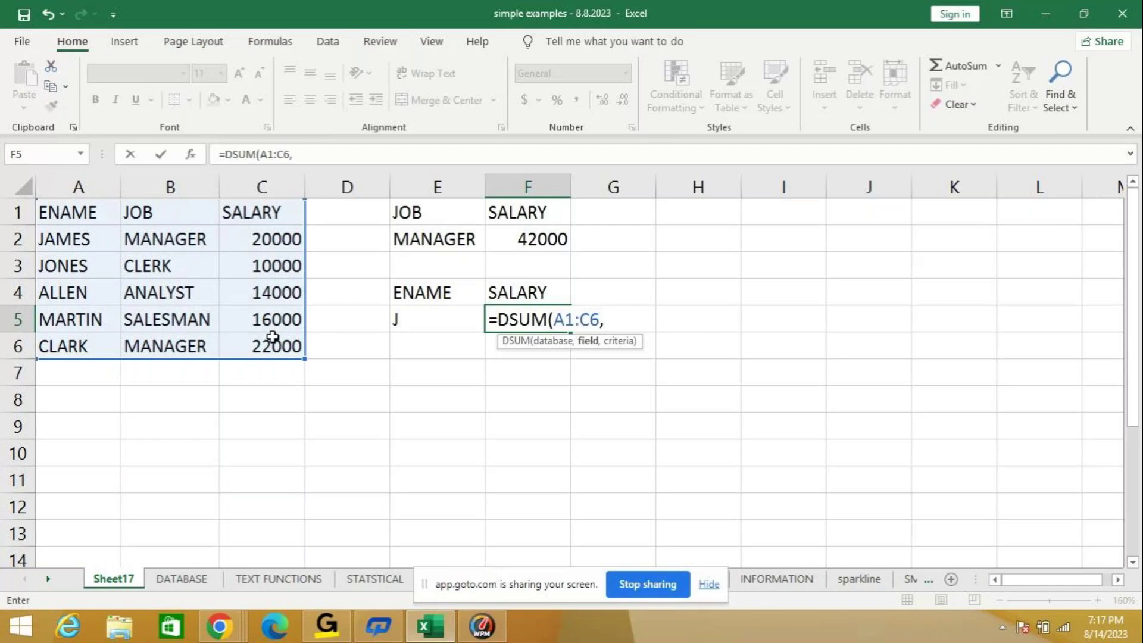
pyautogui.write('C')
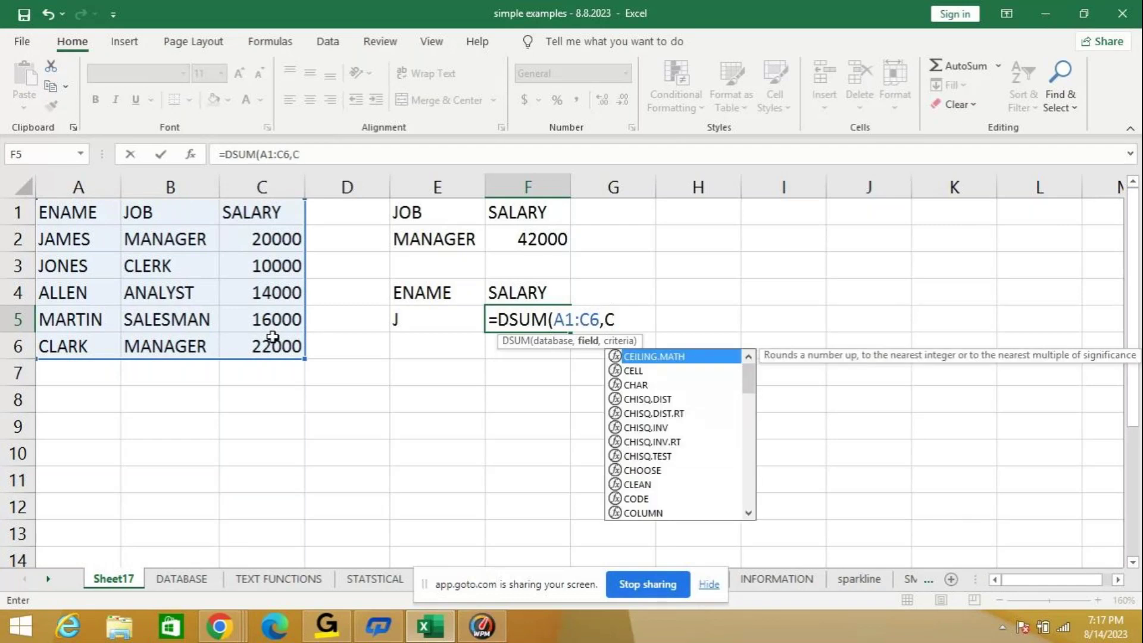
pyautogui.write('1')
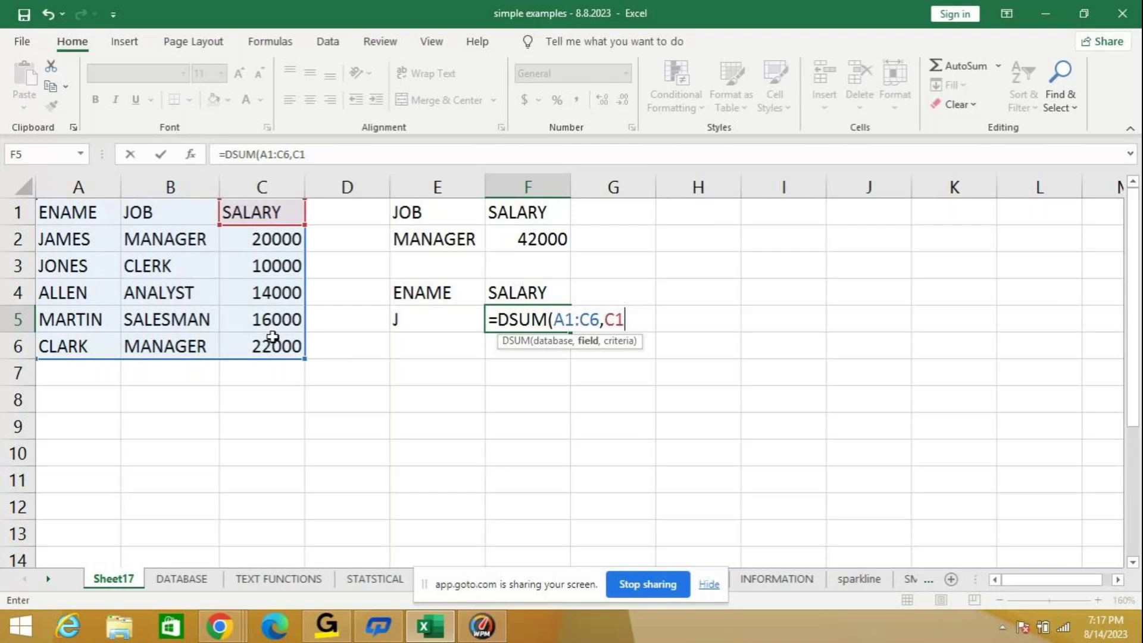
pyautogui.write(',')
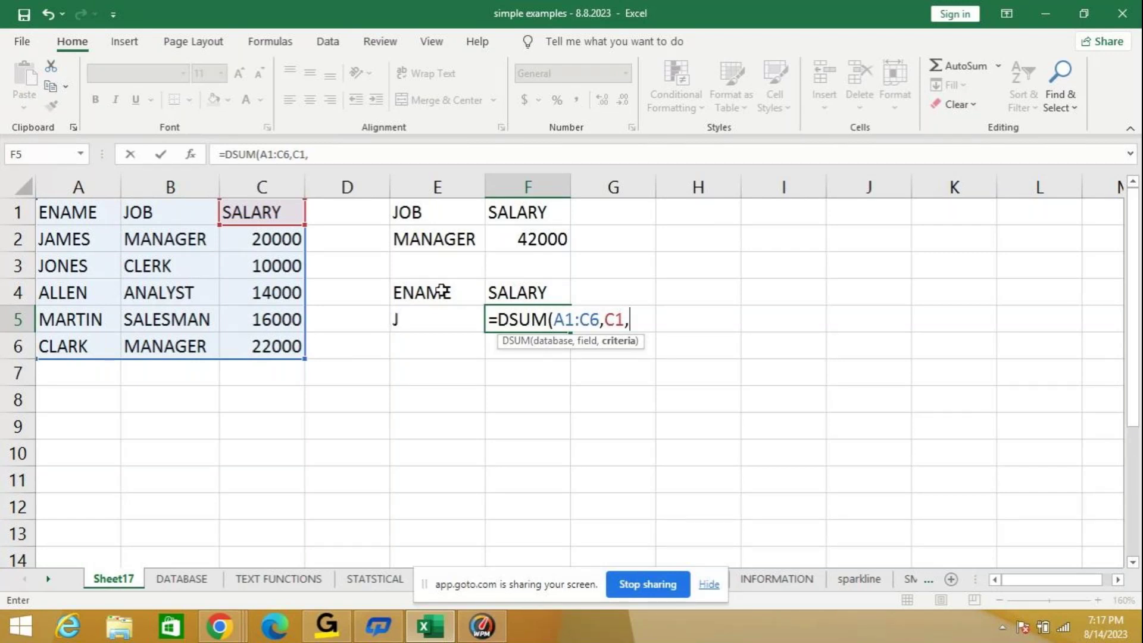
pyautogui.moveTo(442, 291); pyautogui.dragTo(444, 318)
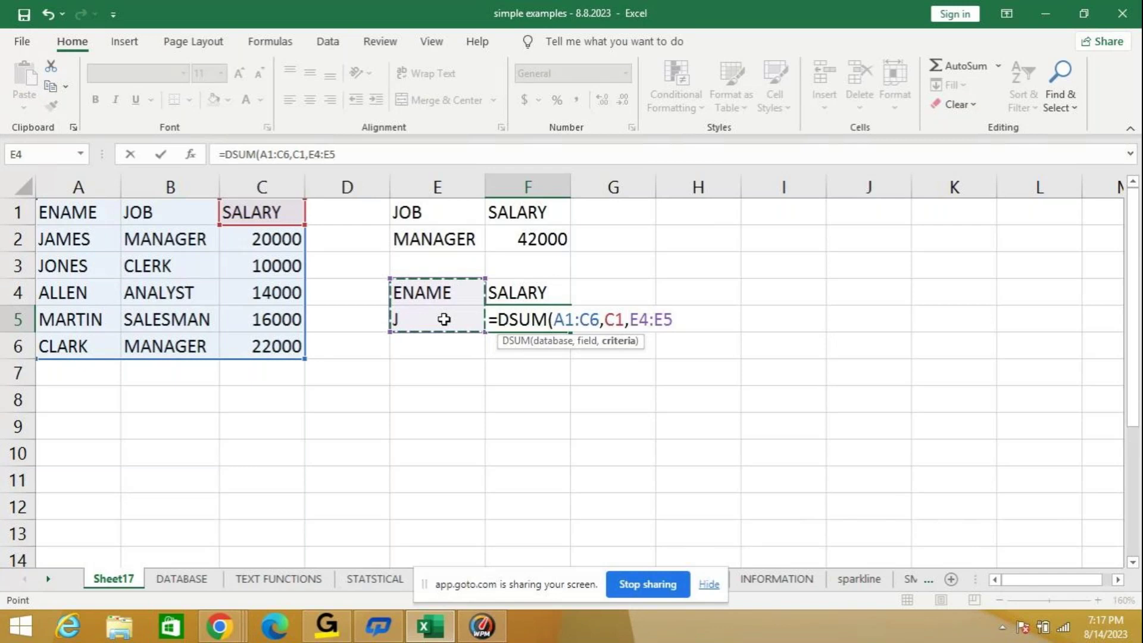
pyautogui.press('Return')
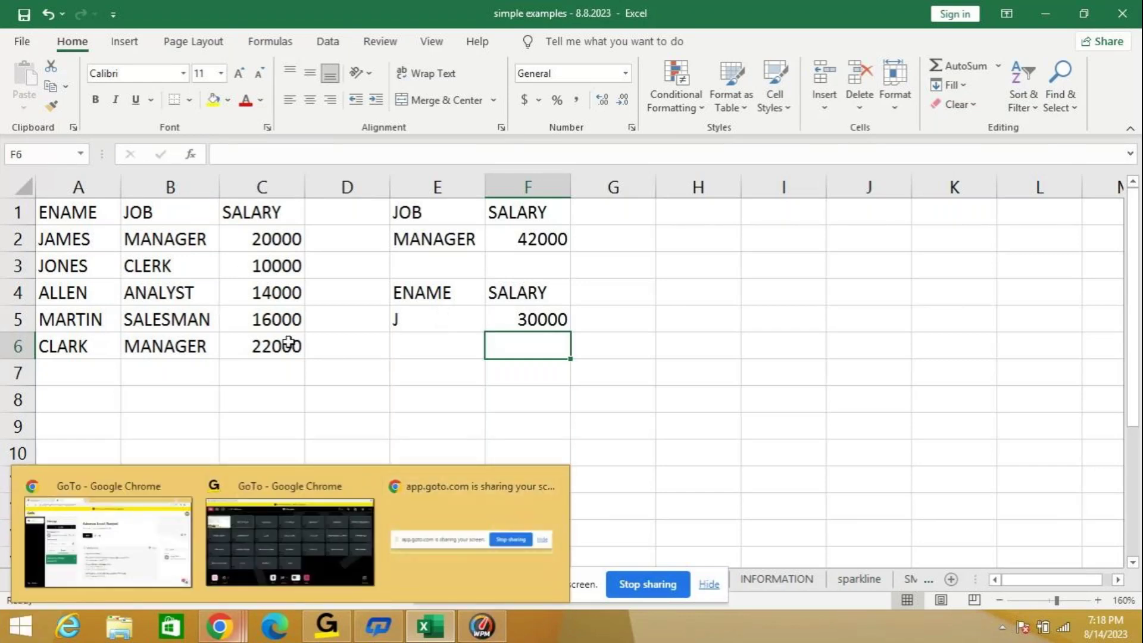
# Step: Switch to the TEXT FUNCTIONS sheet and look over its examples
pyautogui.click(279, 579)
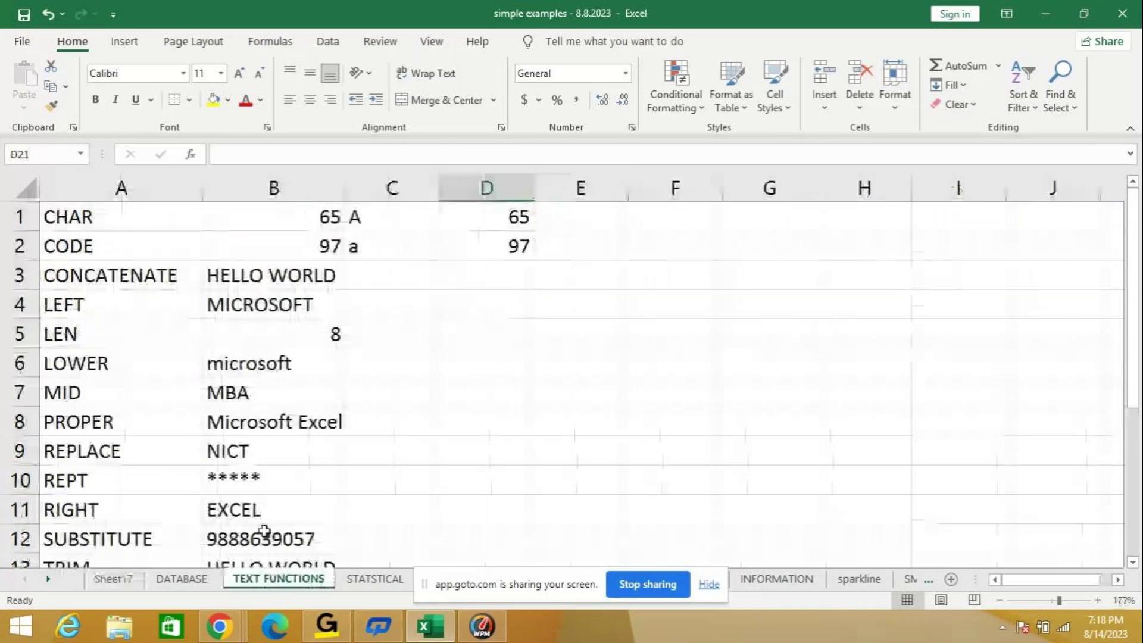
pyautogui.scroll(-5, 454, 409)
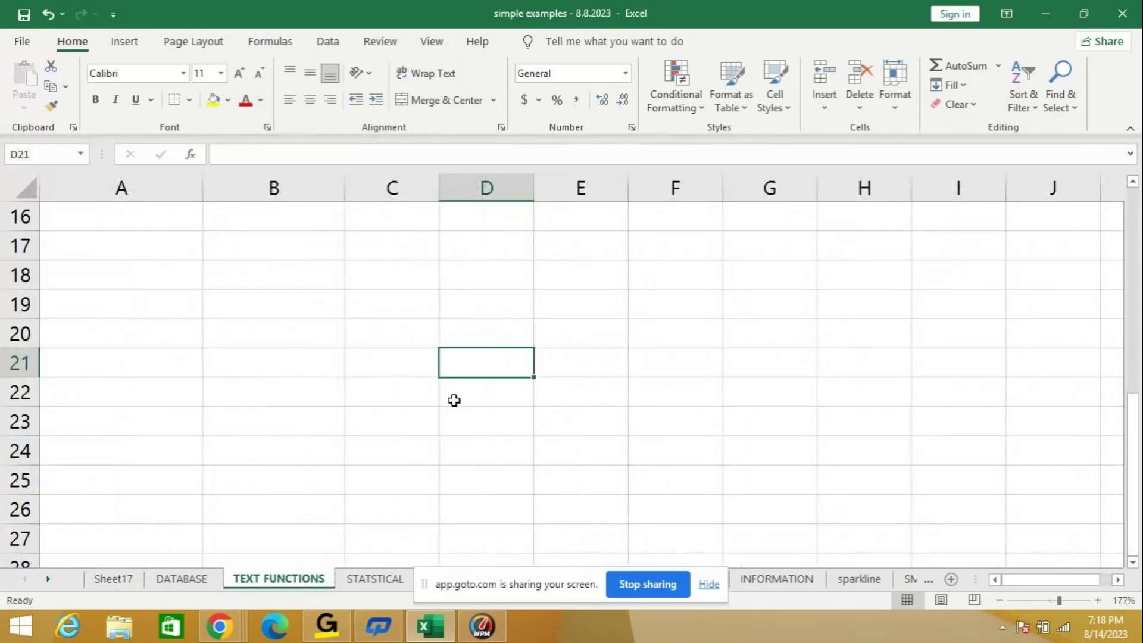
pyautogui.scroll(4, 454, 410)
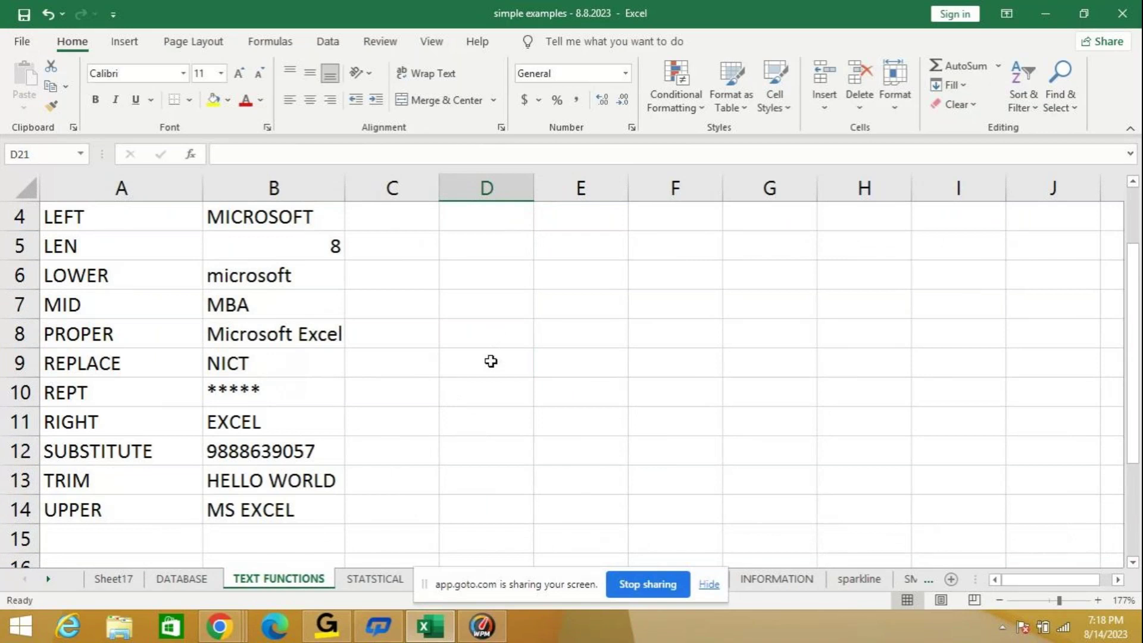
pyautogui.scroll(1, 491, 361)
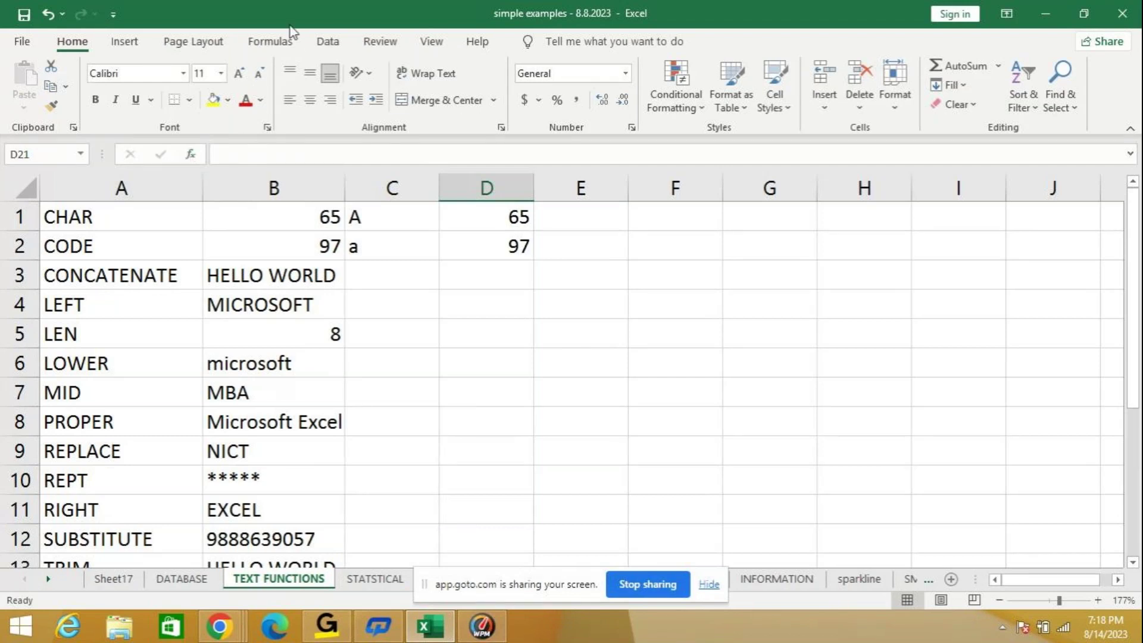
# Step: Browse the function category menus on the Formulas ribbon, then close them
pyautogui.click(281, 43)
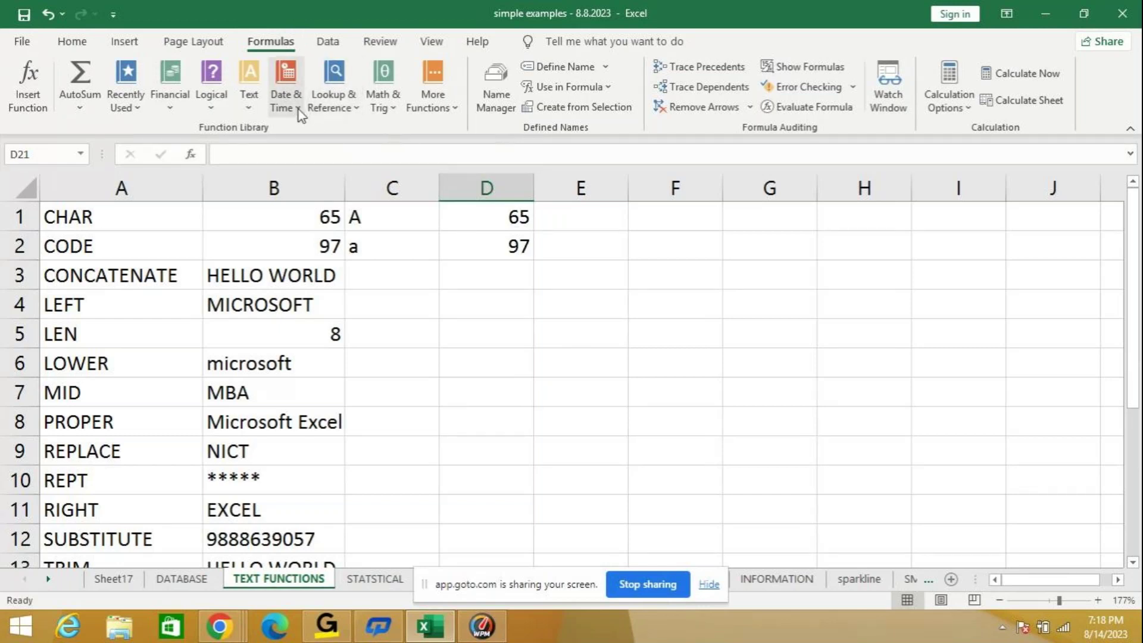
pyautogui.click(446, 110)
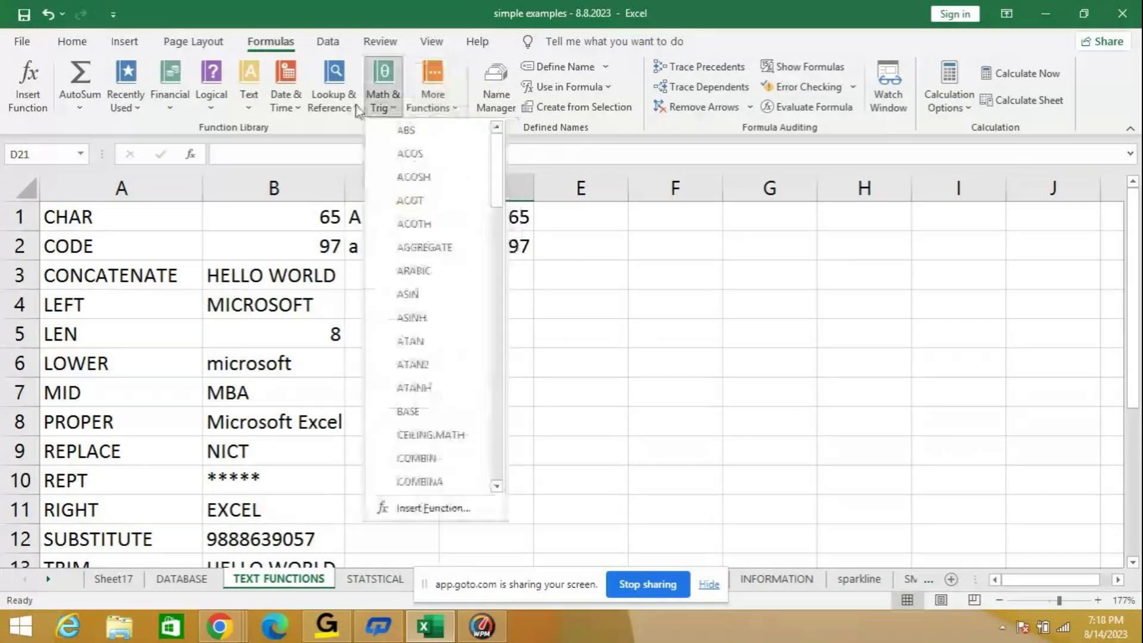
pyautogui.moveTo(357, 110)
pyautogui.moveTo(300, 112)
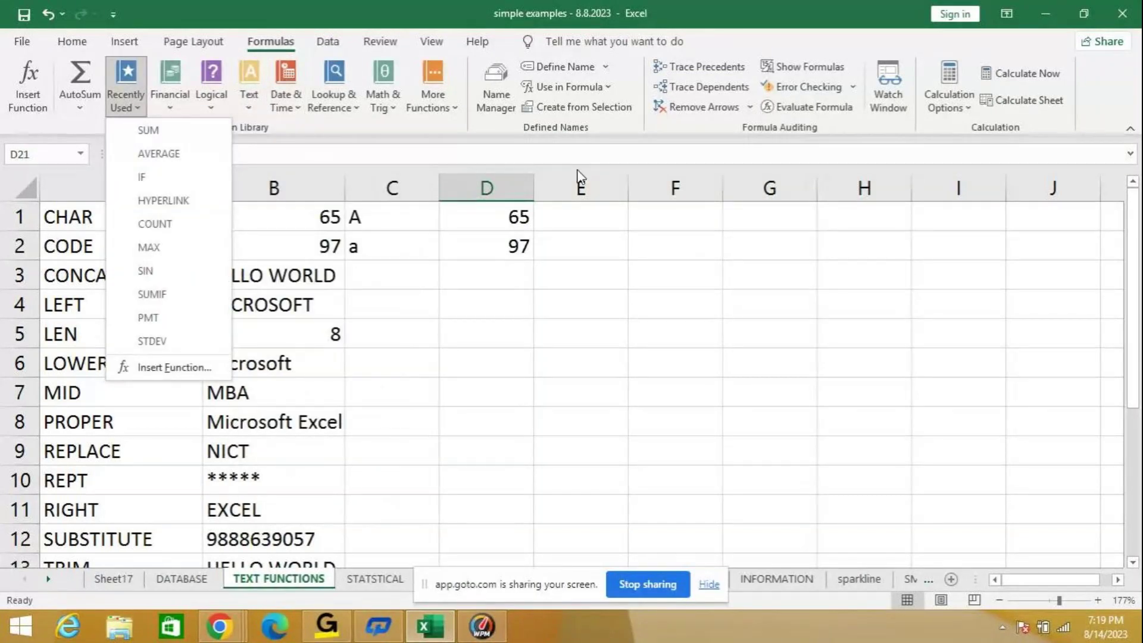
pyautogui.press('Escape')
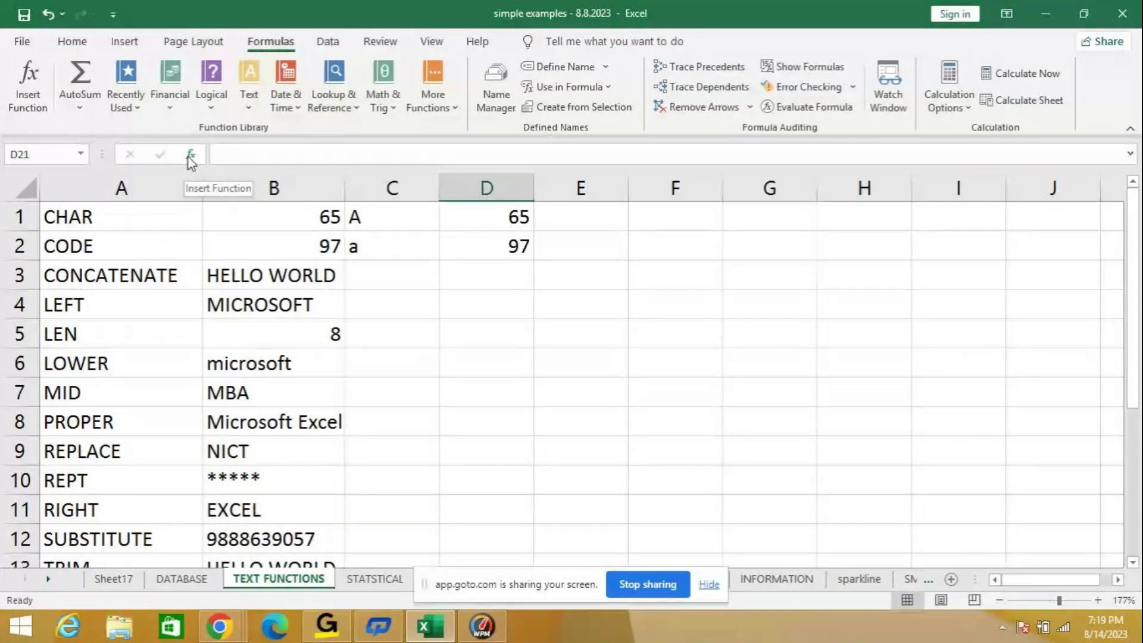
pyautogui.click(190, 156)
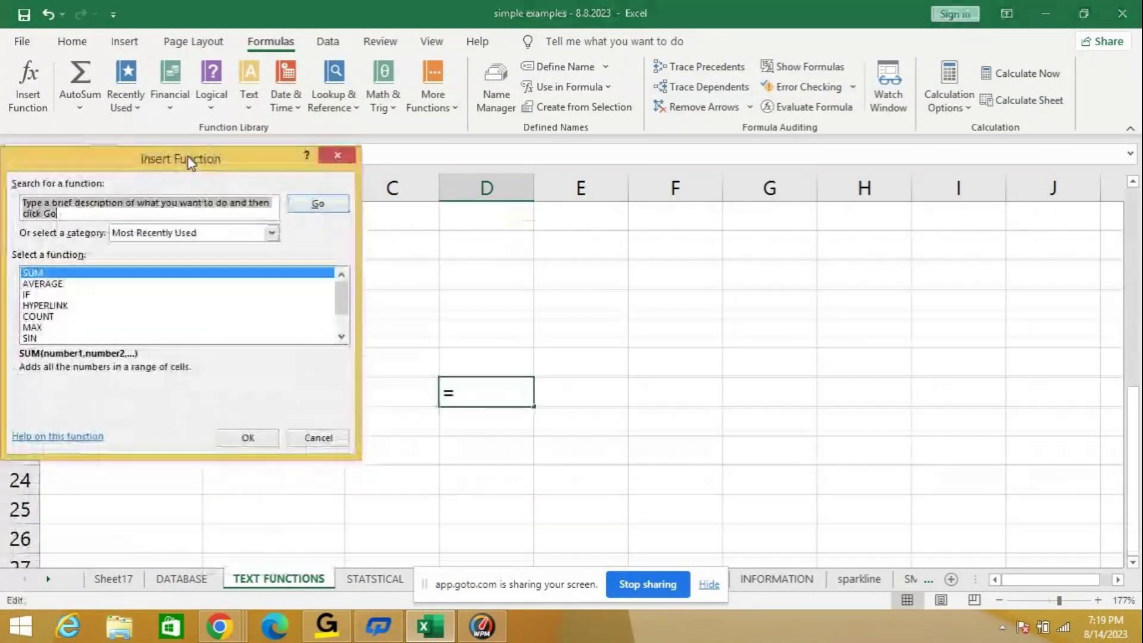
pyautogui.moveTo(212, 157); pyautogui.dragTo(622, 164)
pyautogui.click(711, 238)
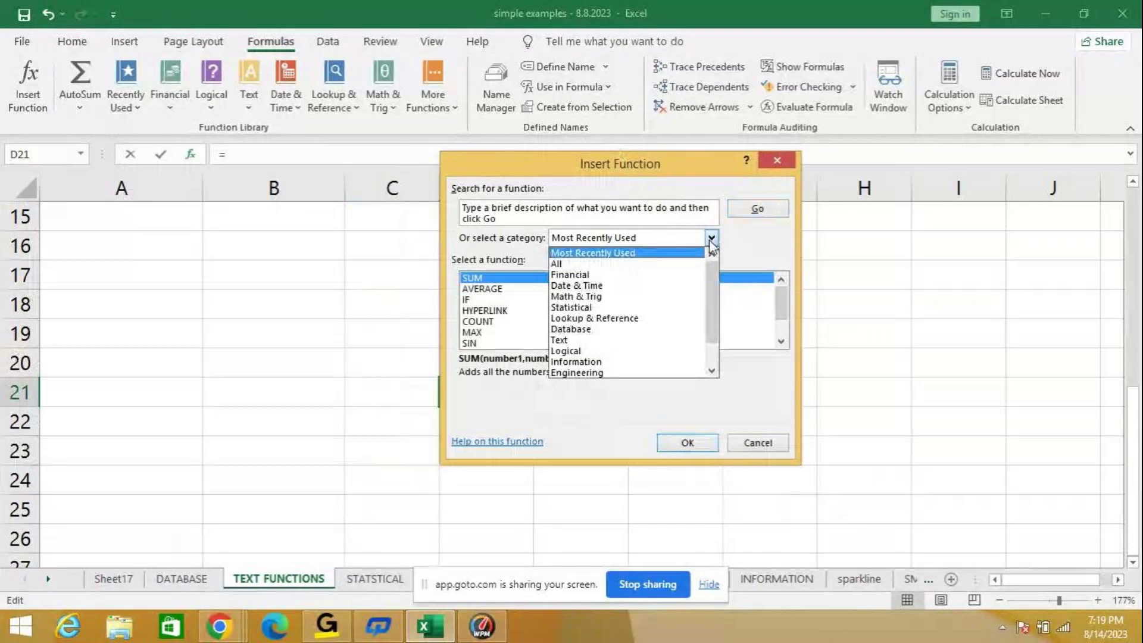
pyautogui.click(607, 330)
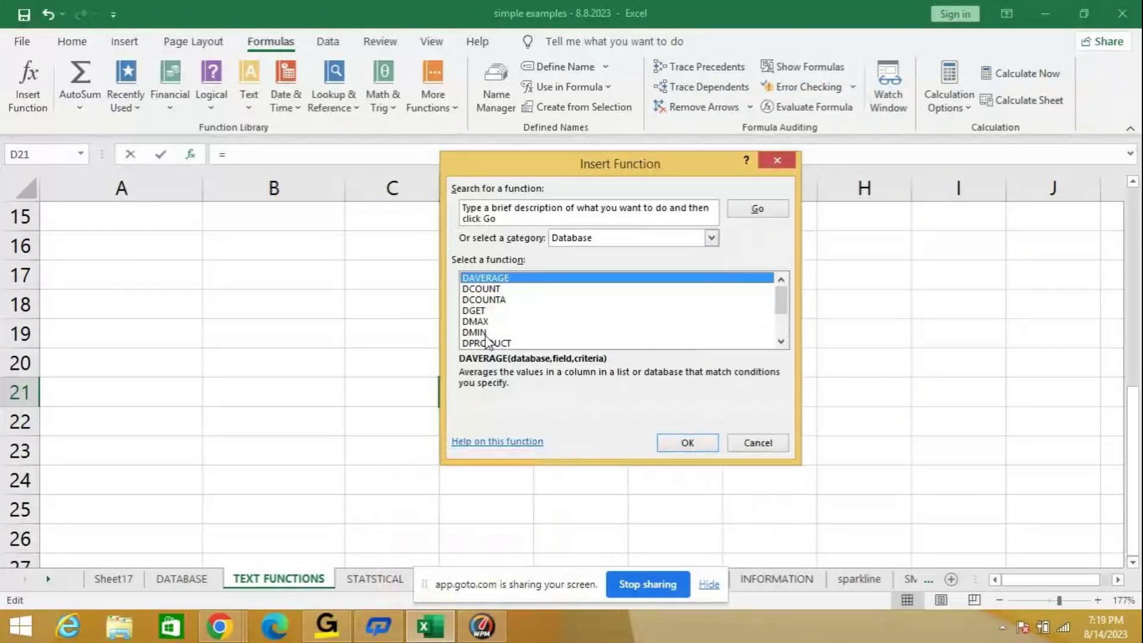
pyautogui.press('Escape')
pyautogui.click(209, 580)
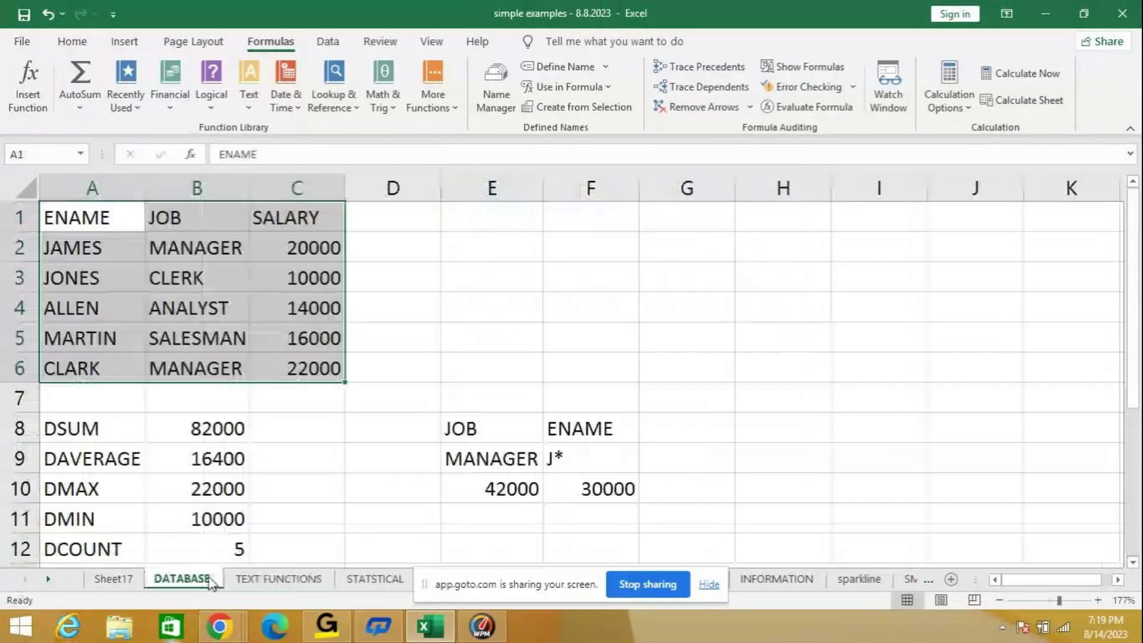
pyautogui.click(479, 216)
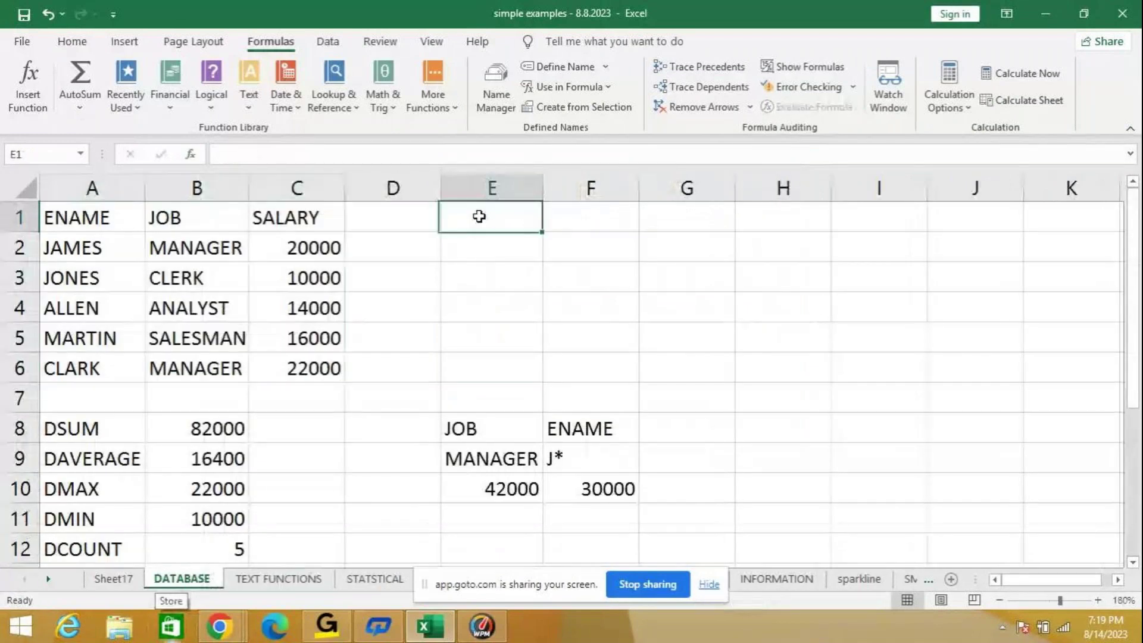
pyautogui.click(116, 587)
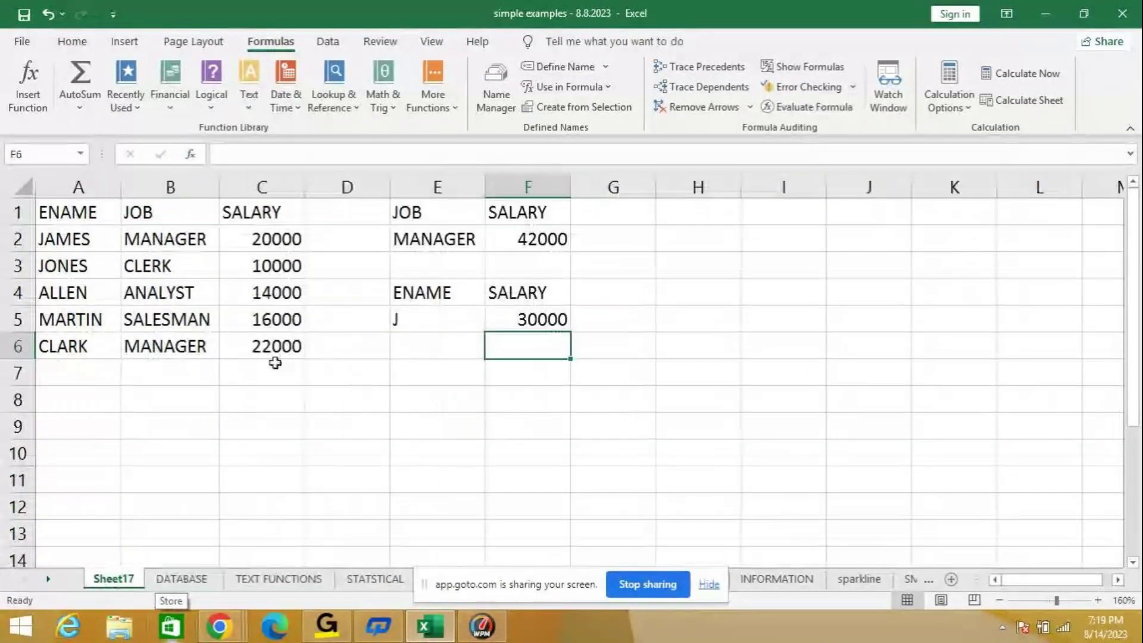
pyautogui.click(262, 378)
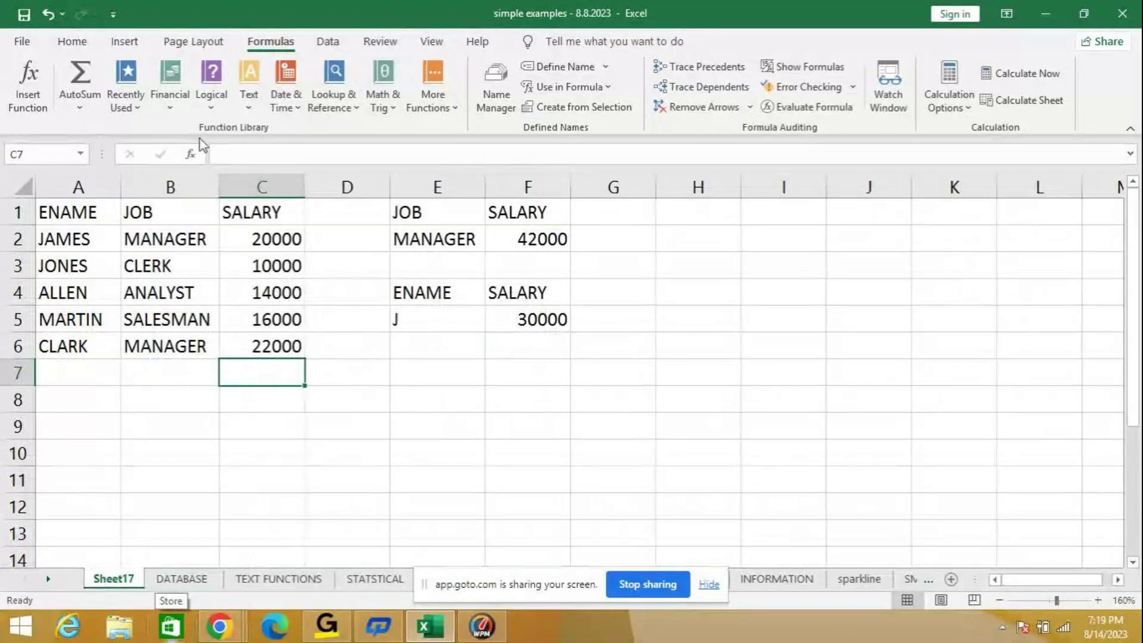
pyautogui.click(191, 154)
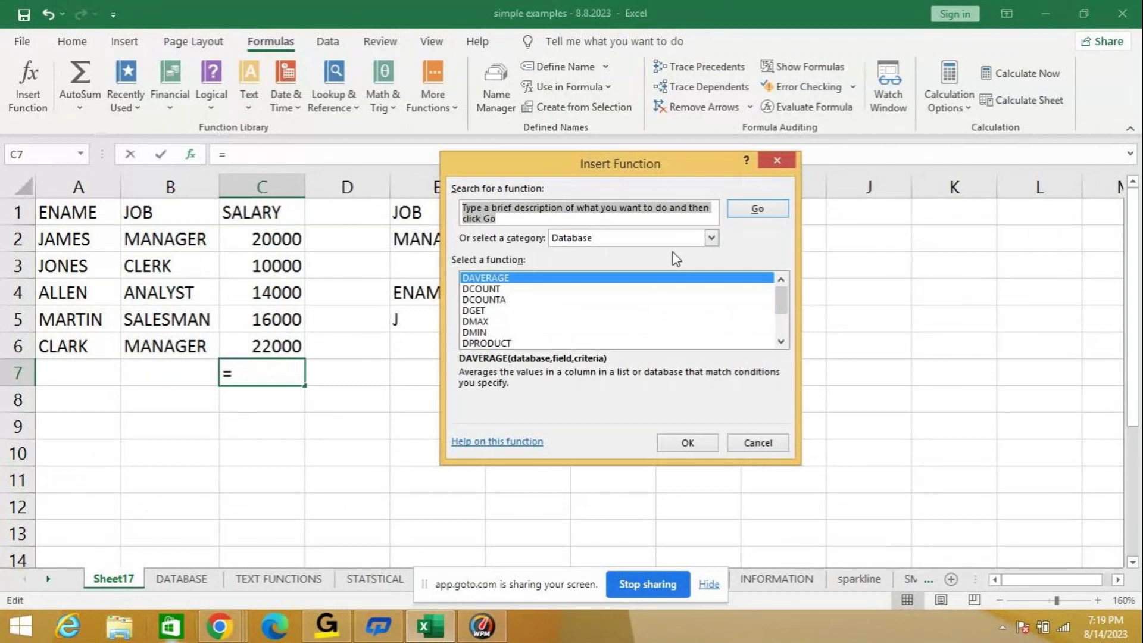
pyautogui.click(711, 237)
pyautogui.click(711, 237)
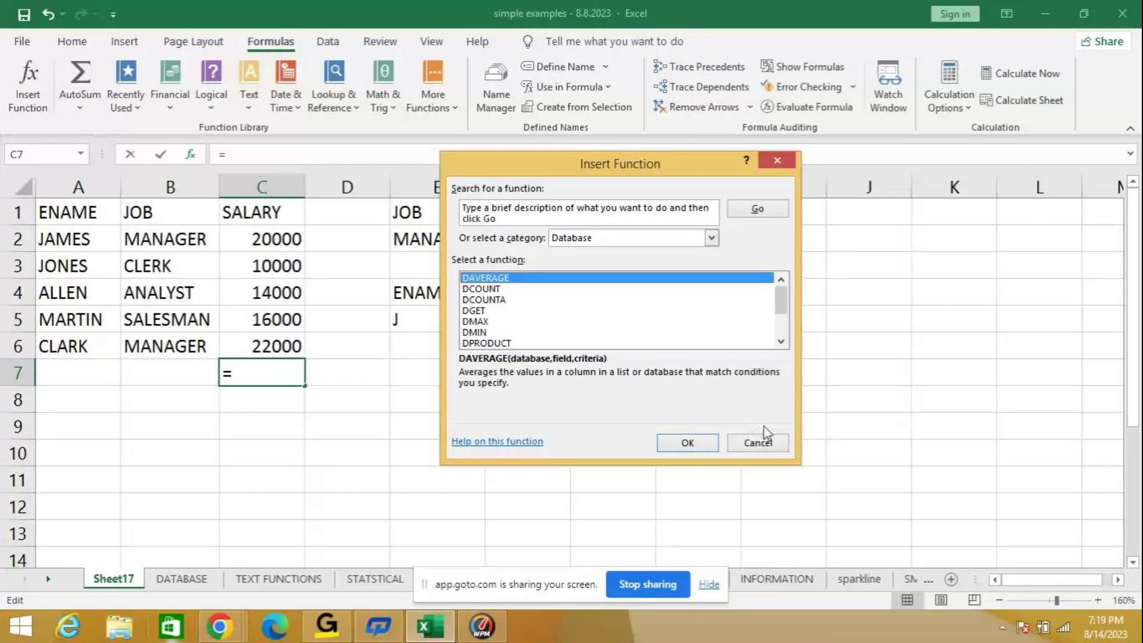
pyautogui.click(754, 441)
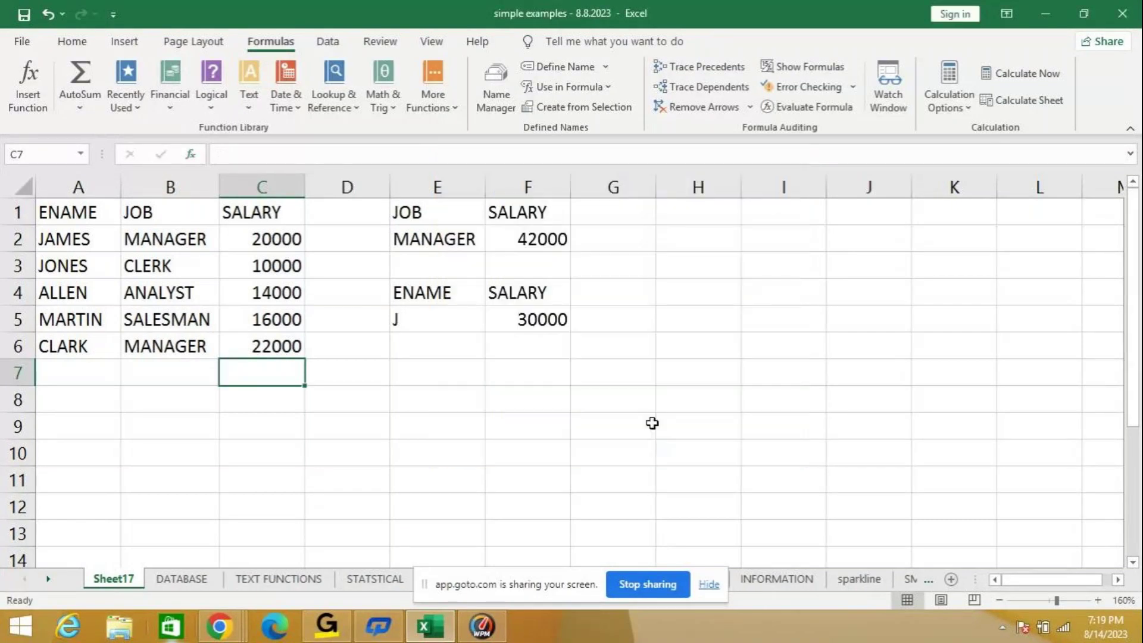
pyautogui.click(427, 298)
pyautogui.click(418, 319)
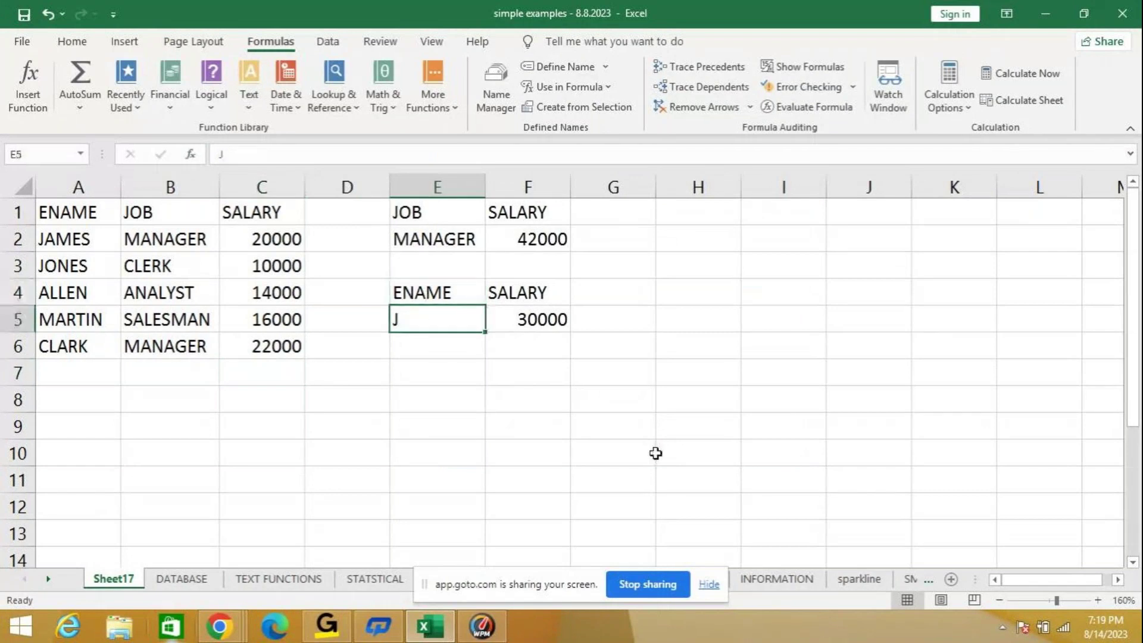
pyautogui.click(553, 295)
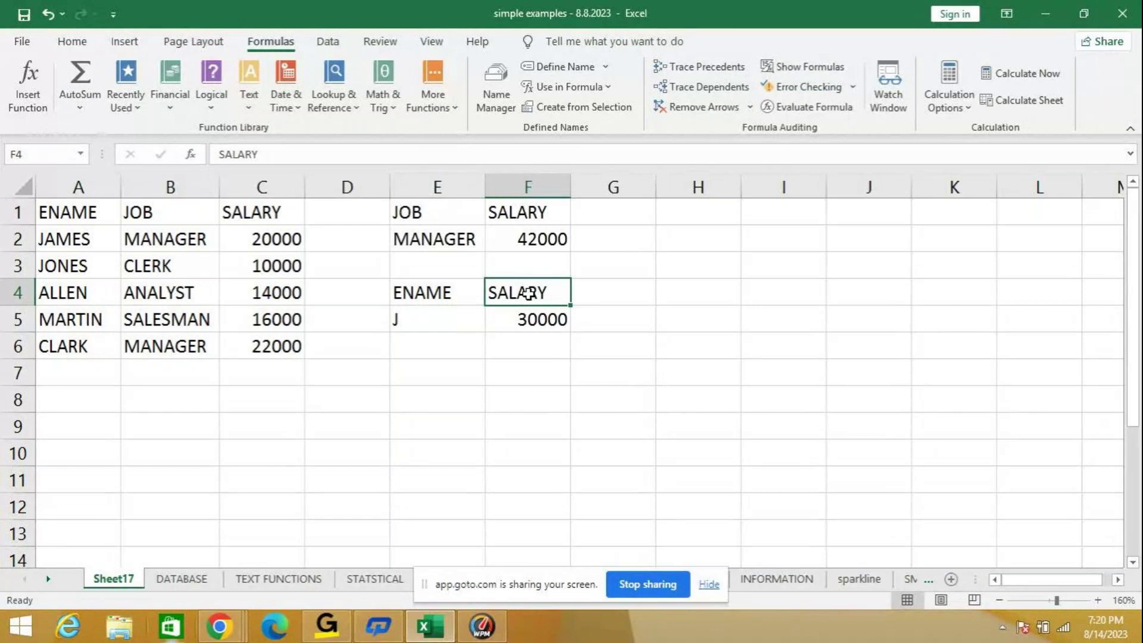
pyautogui.press('Down')
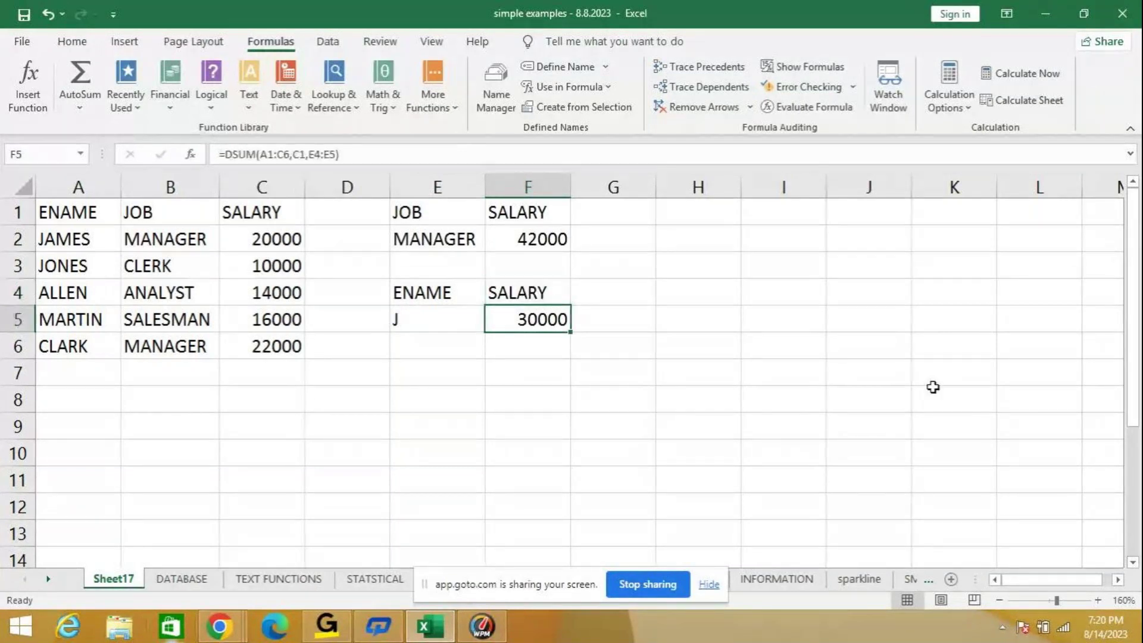
# Step: Clear the existing DSUM formula from F5 and reselect the cell
pyautogui.press('Delete')
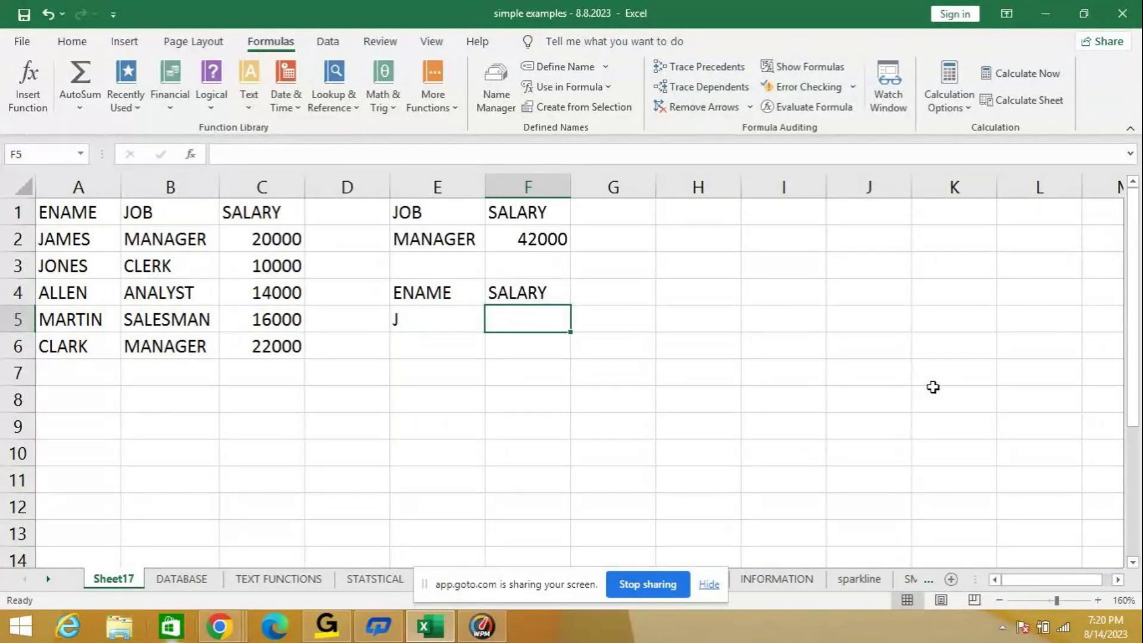
pyautogui.write('=')
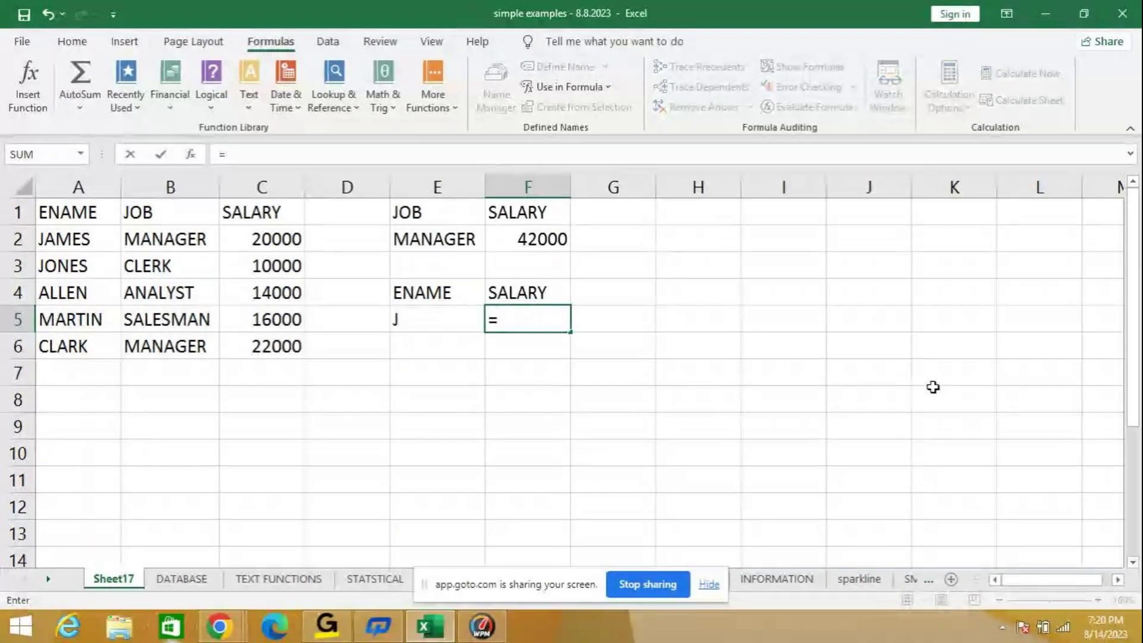
pyautogui.press('BackSpace')
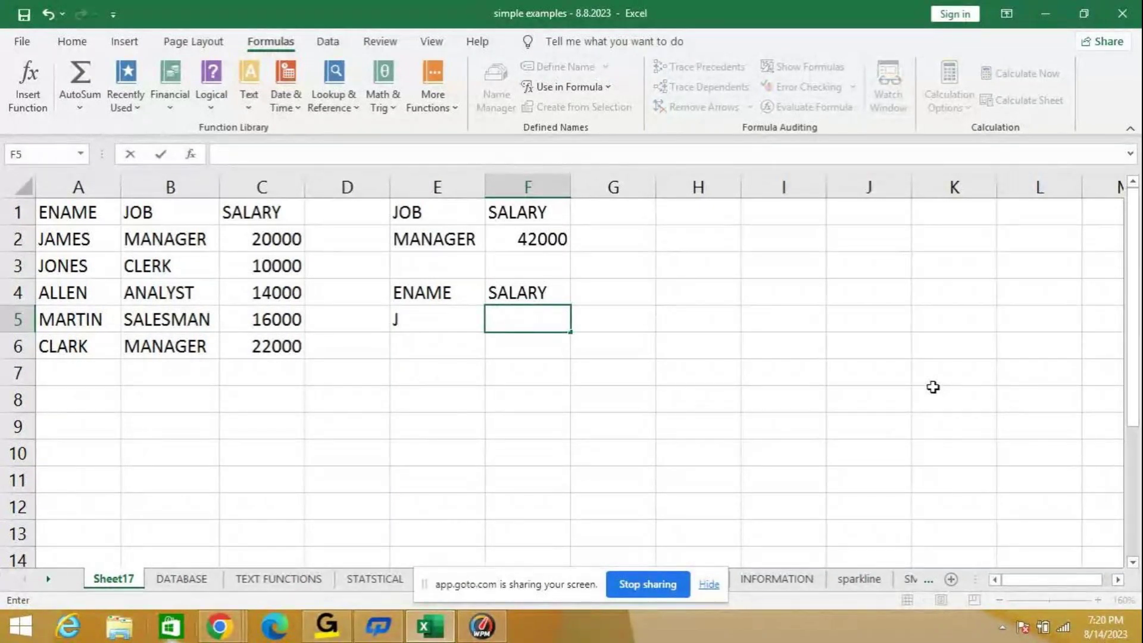
pyautogui.click(591, 366)
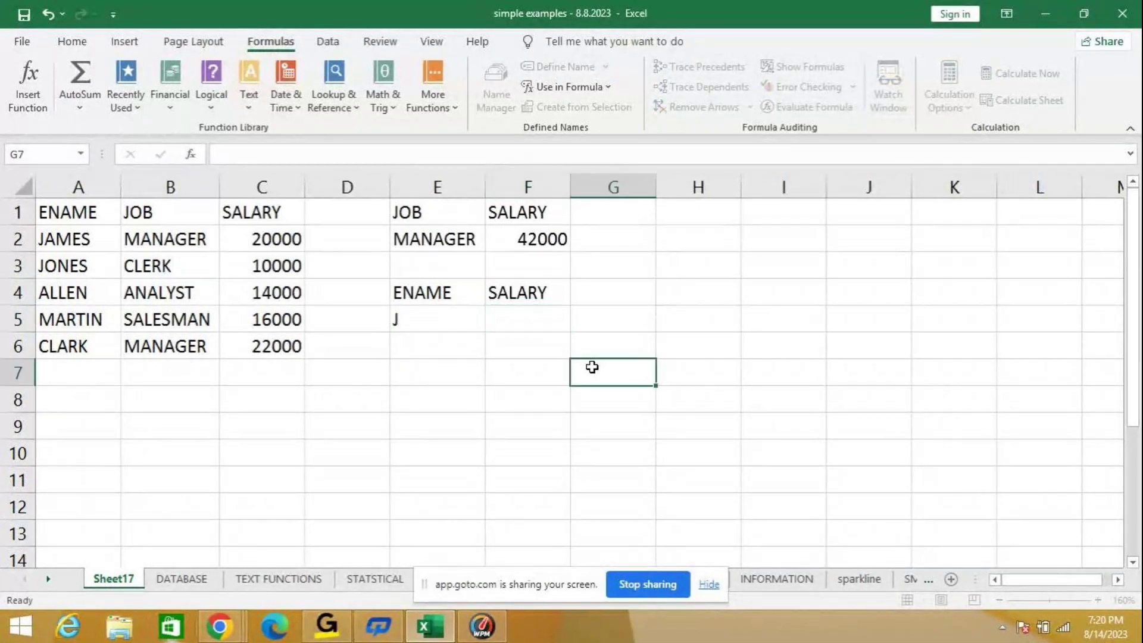
pyautogui.click(527, 319)
# Step: Pick DSUM from the Insert Function browser for F5
pyautogui.click(190, 154)
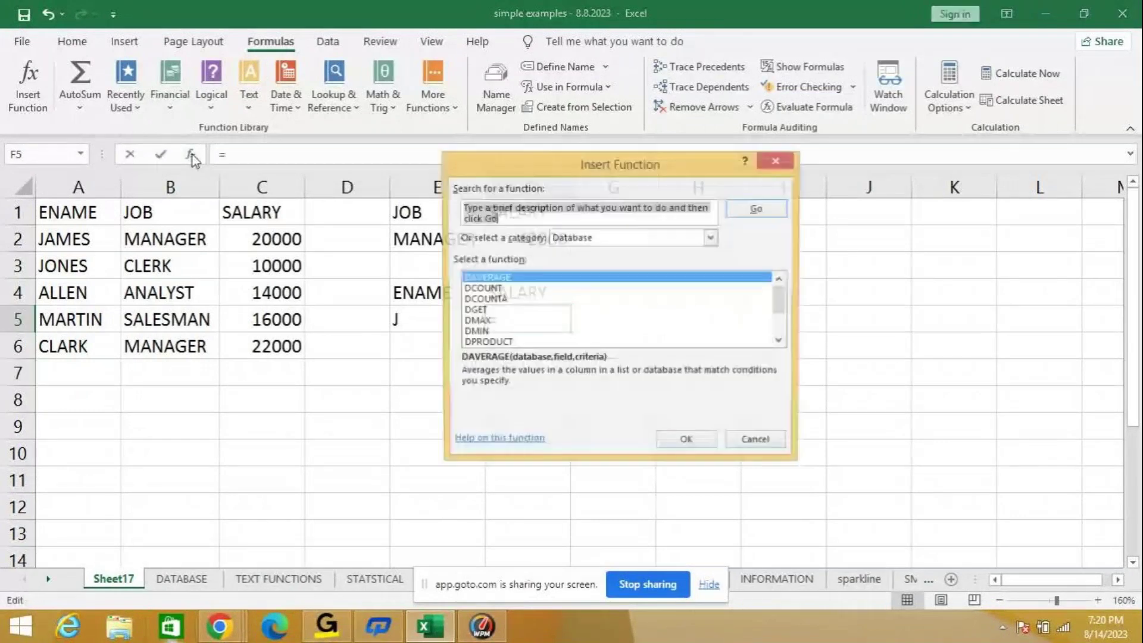
pyautogui.moveTo(630, 165); pyautogui.dragTo(742, 108)
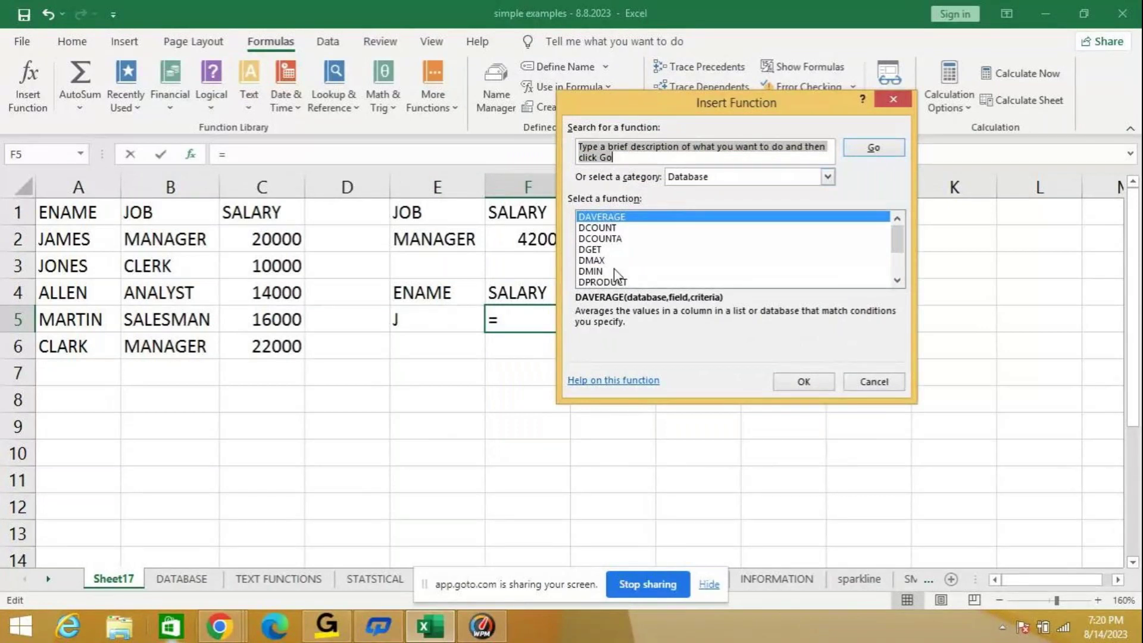
pyautogui.scroll(-1, 616, 274)
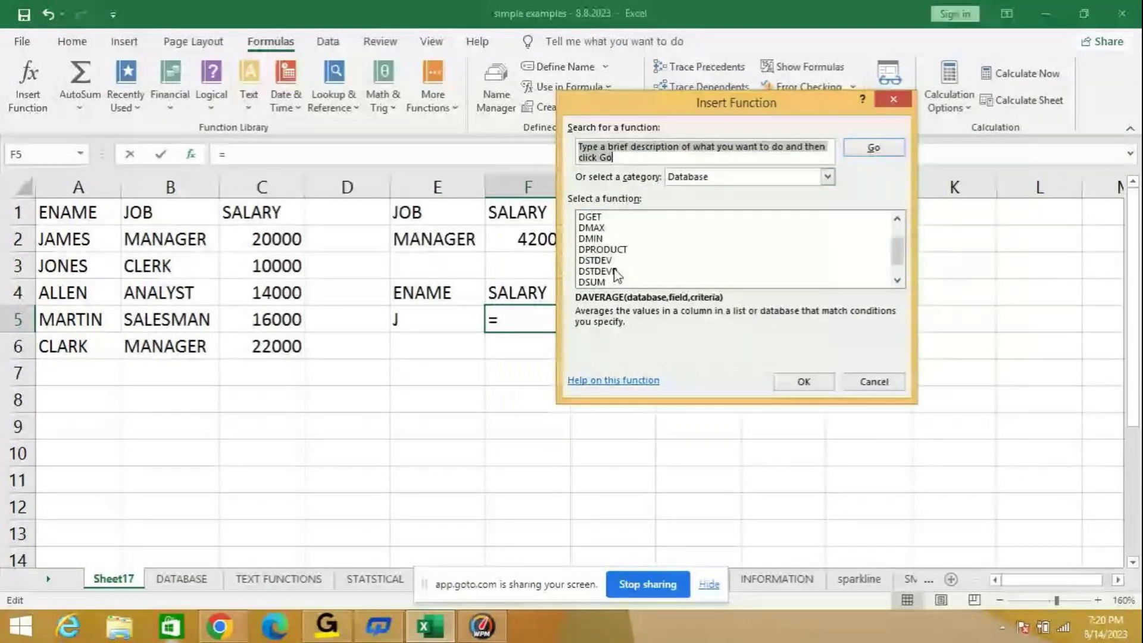
pyautogui.doubleClick(608, 281)
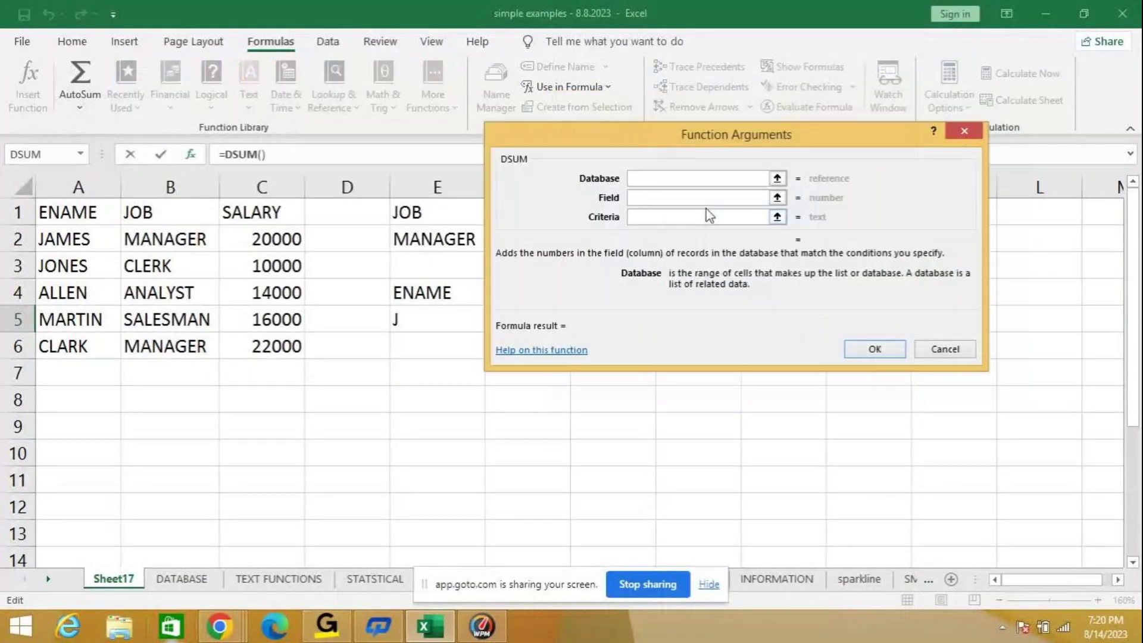
# Step: Set DSUM arguments Database A1:C6, Field C1, Criteria E4:E5, giving 30000
pyautogui.moveTo(670, 136); pyautogui.dragTo(822, 138)
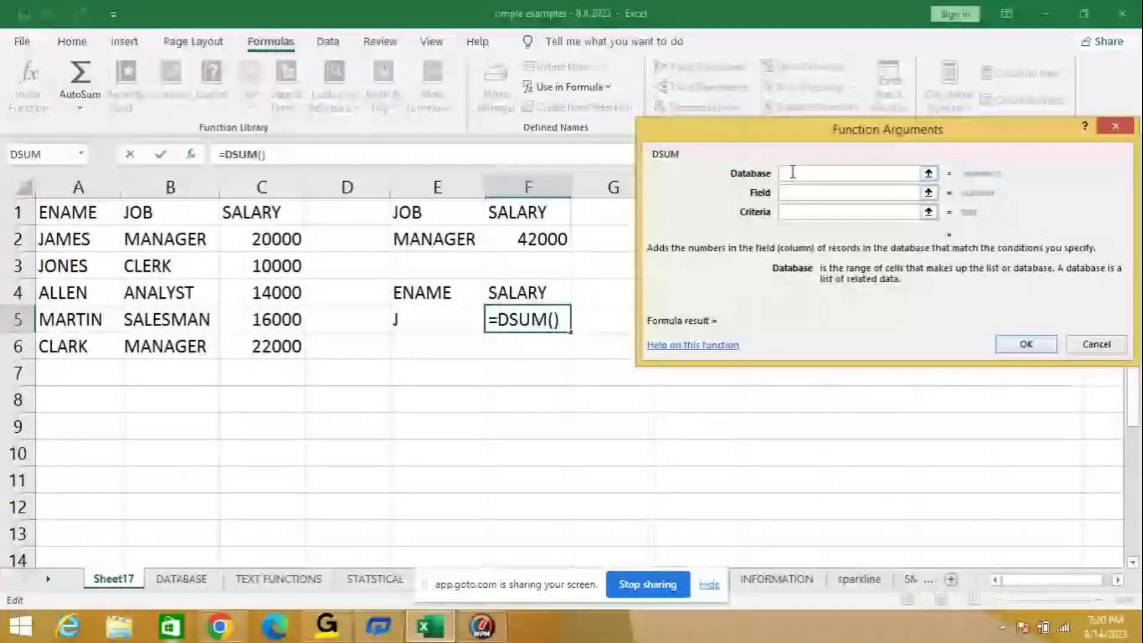
pyautogui.moveTo(60, 212); pyautogui.dragTo(260, 340)
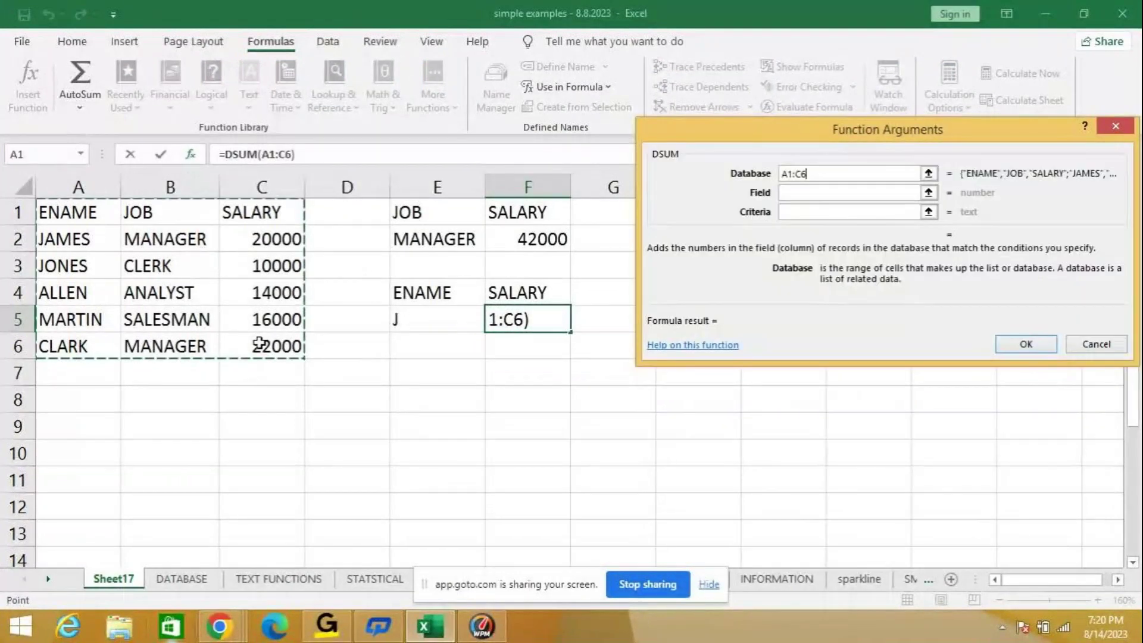
pyautogui.press('Tab')
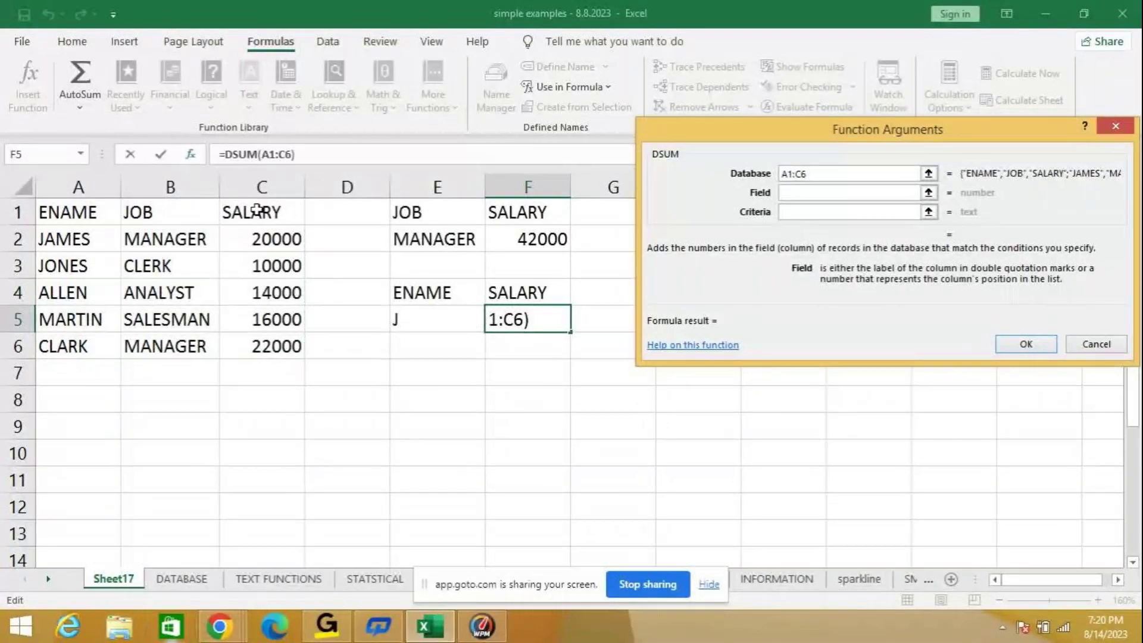
pyautogui.click(257, 210)
pyautogui.press('Tab')
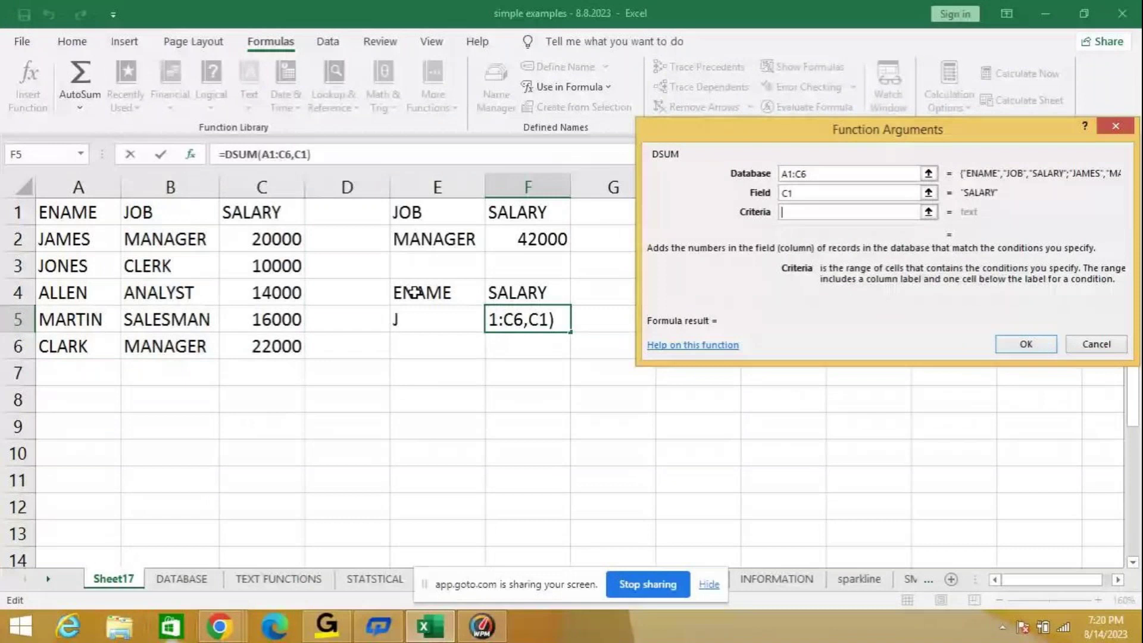
pyautogui.moveTo(415, 291); pyautogui.dragTo(417, 315)
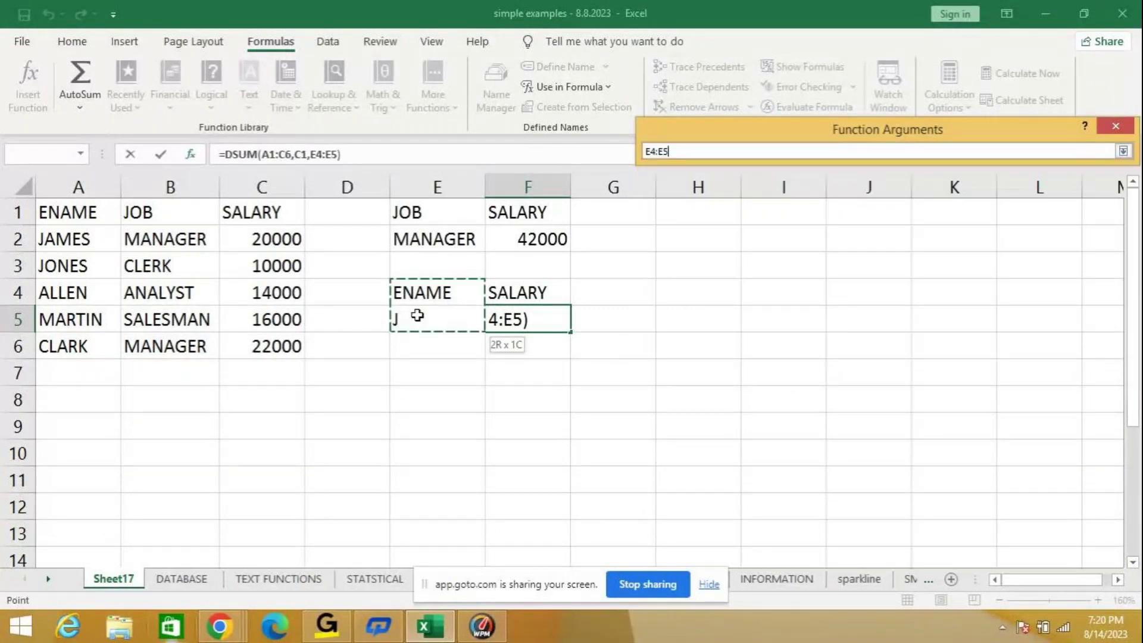
pyautogui.click(1019, 343)
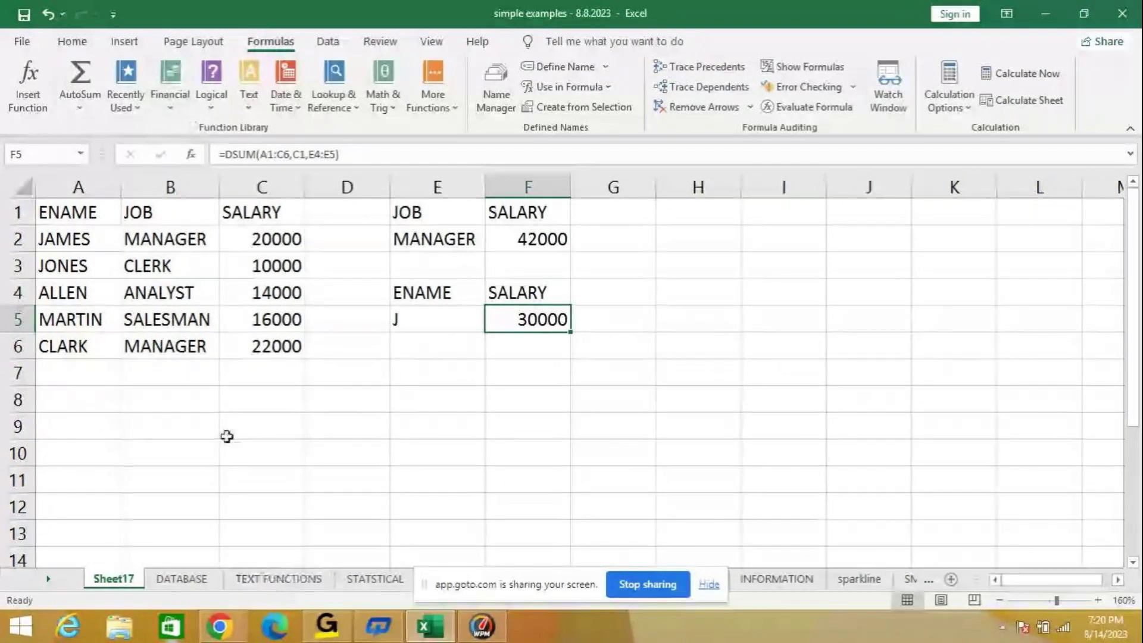
pyautogui.click(321, 436)
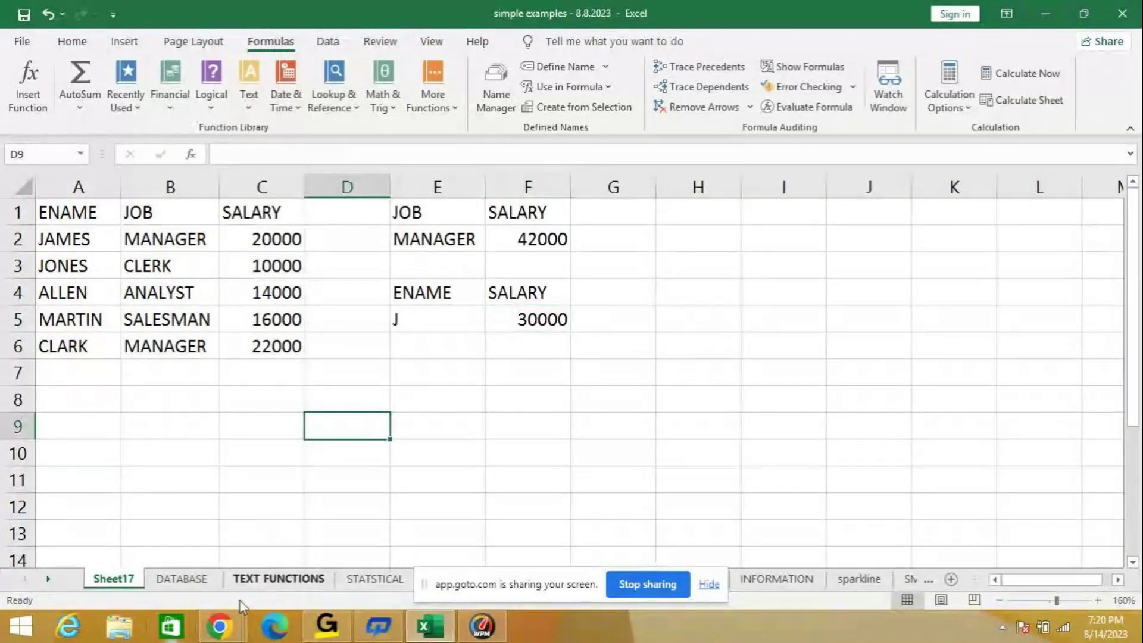
# Step: Delete all contents of A1:G8 and select A1
pyautogui.moveTo(49, 212); pyautogui.dragTo(649, 402)
pyautogui.press('Delete')
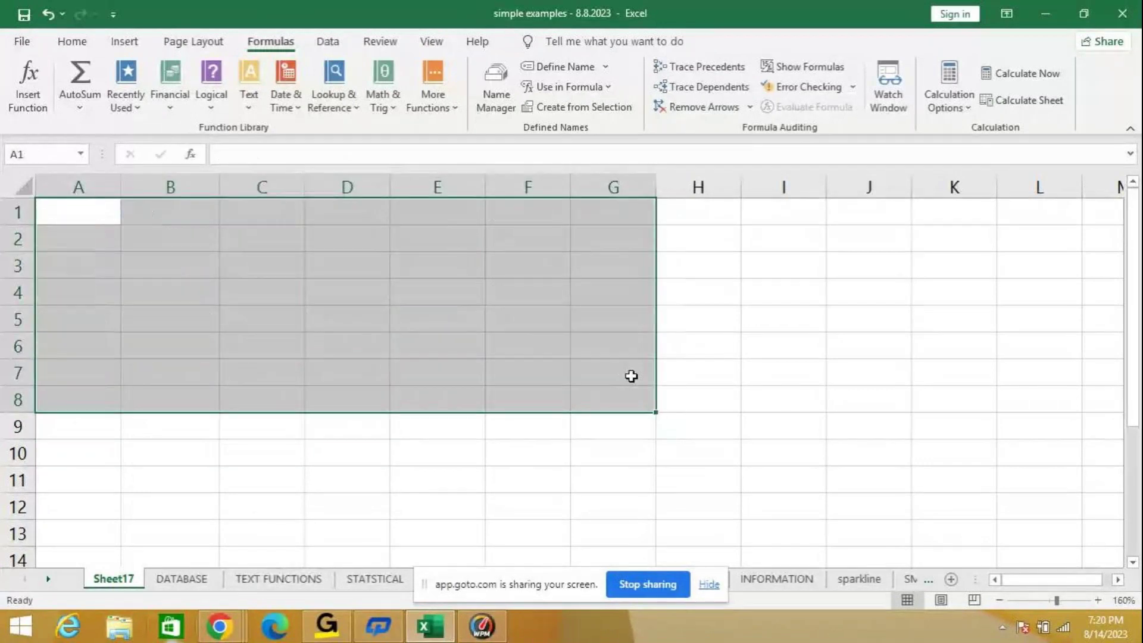
pyautogui.click(84, 216)
# Step: Browse the Text category in Insert Function, then cancel without inserting
pyautogui.click(191, 154)
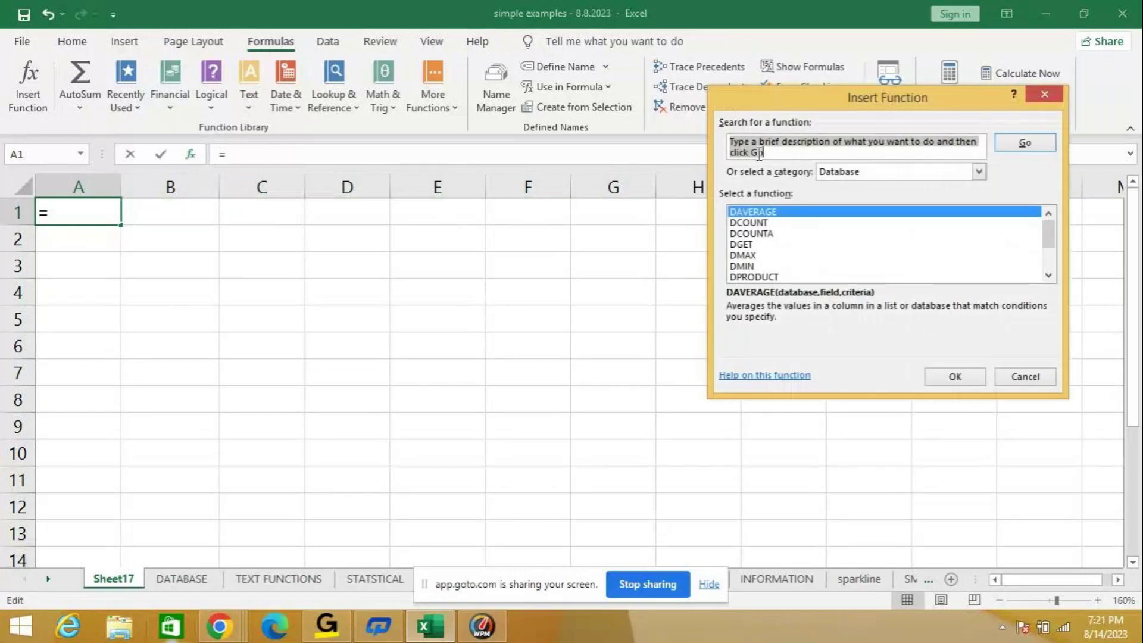
pyautogui.click(887, 183)
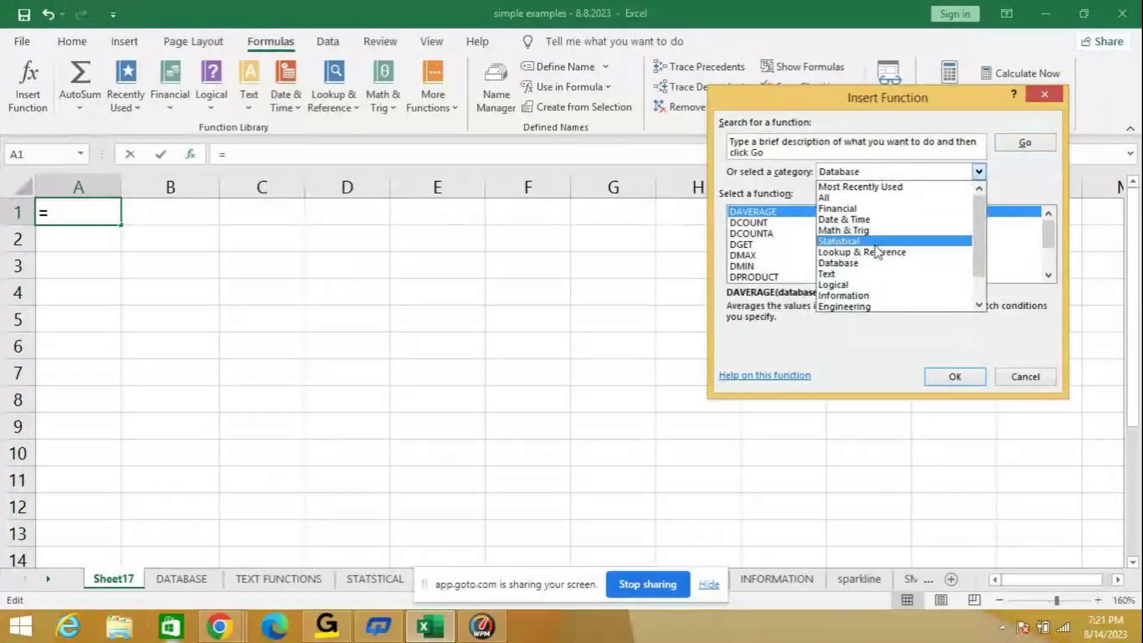
pyautogui.click(852, 268)
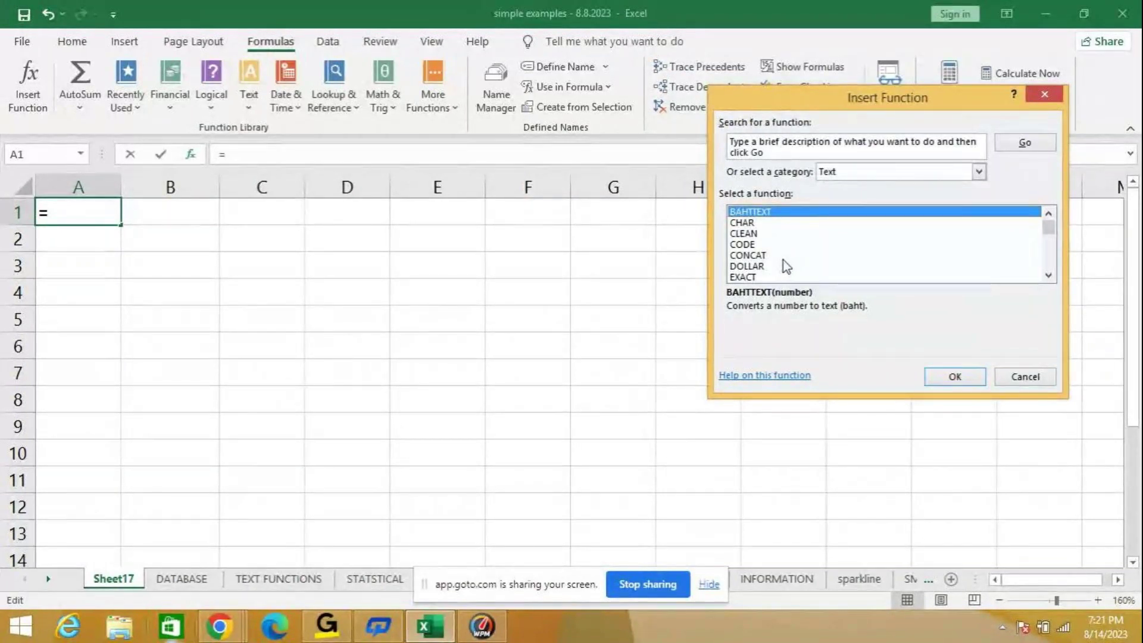
pyautogui.click(1048, 275)
pyautogui.click(1048, 275)
pyautogui.click(1048, 275)
pyautogui.click(1048, 275)
pyautogui.click(1048, 275)
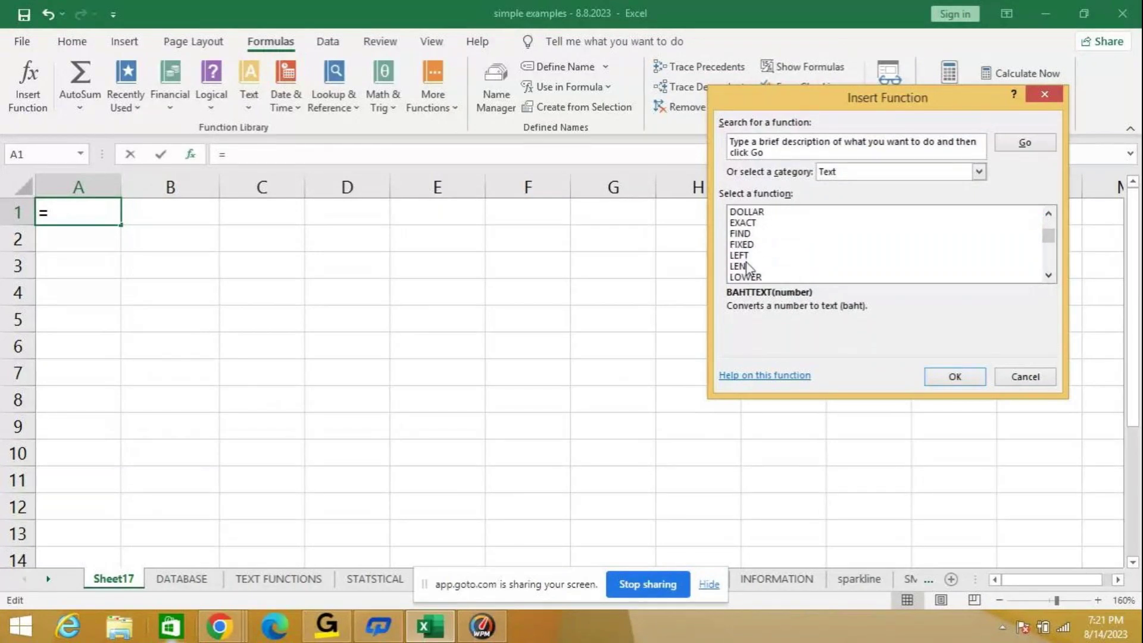
pyautogui.click(1025, 378)
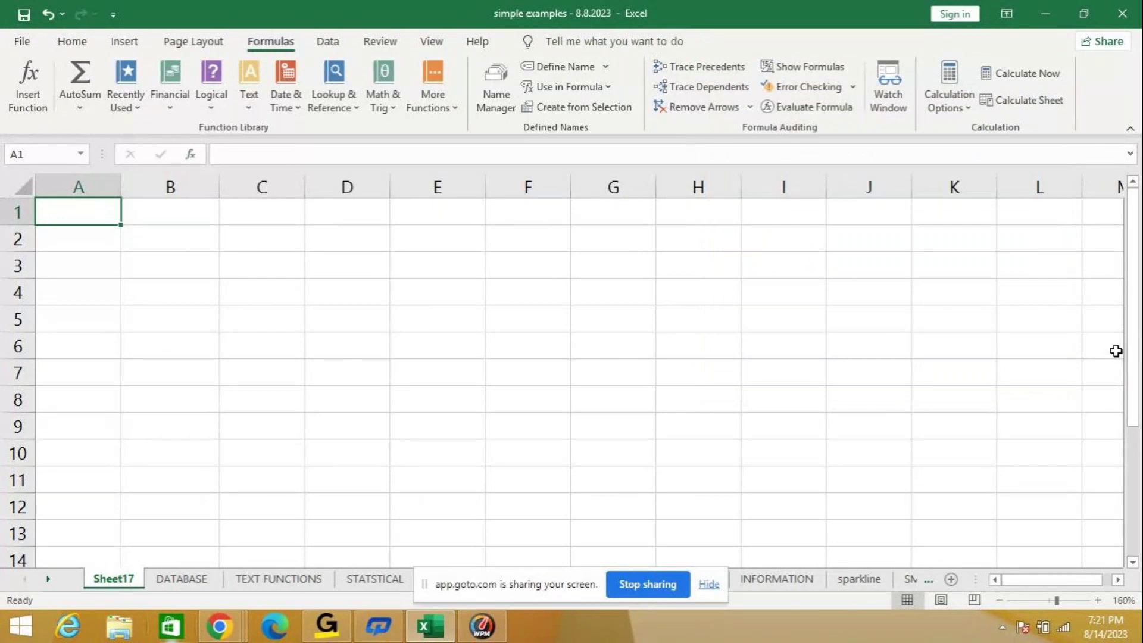
# Step: Enter NICT COMPUTER EDUCATION in A1, autofit column A, and begin =LEFT in B1
pyautogui.write('NICT ')
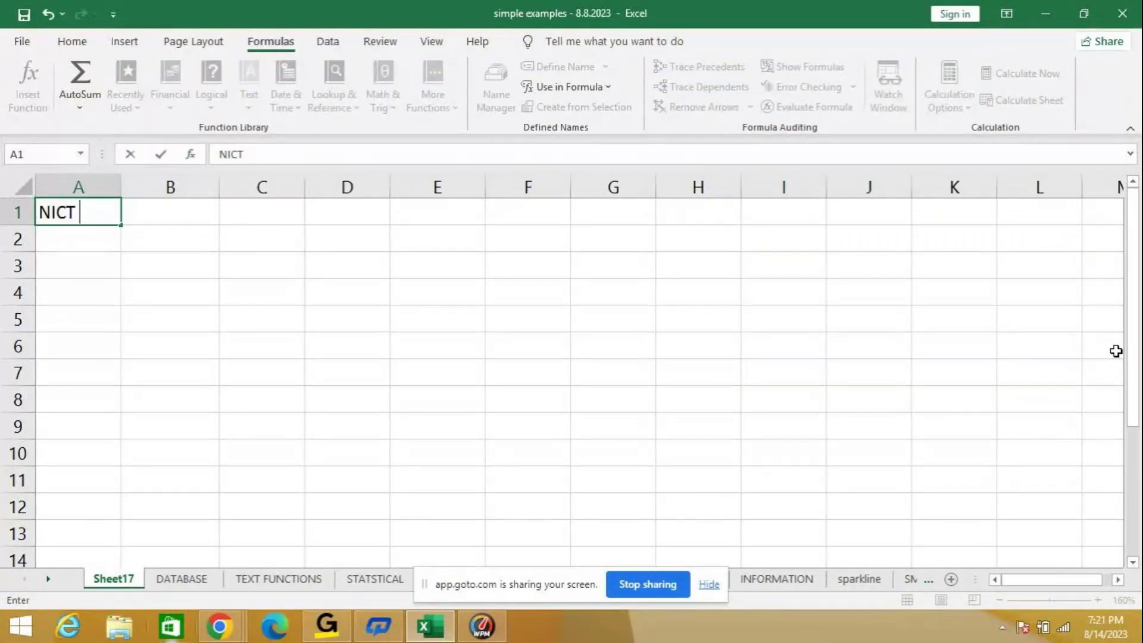
pyautogui.write('COMPUTER ED')
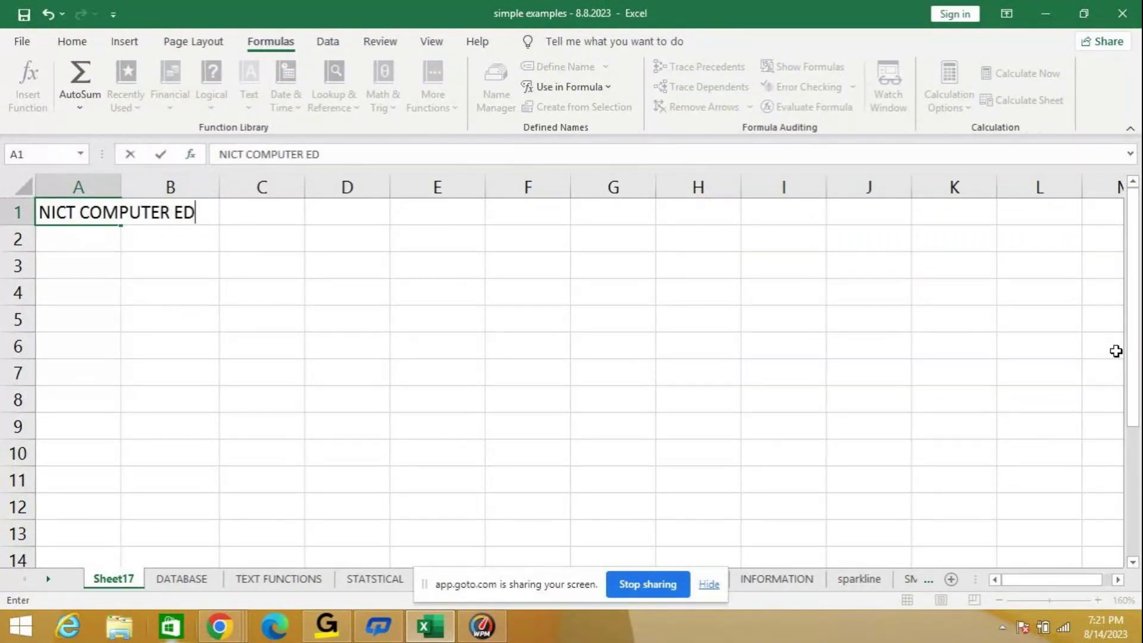
pyautogui.write('UCATION')
pyautogui.press('Return')
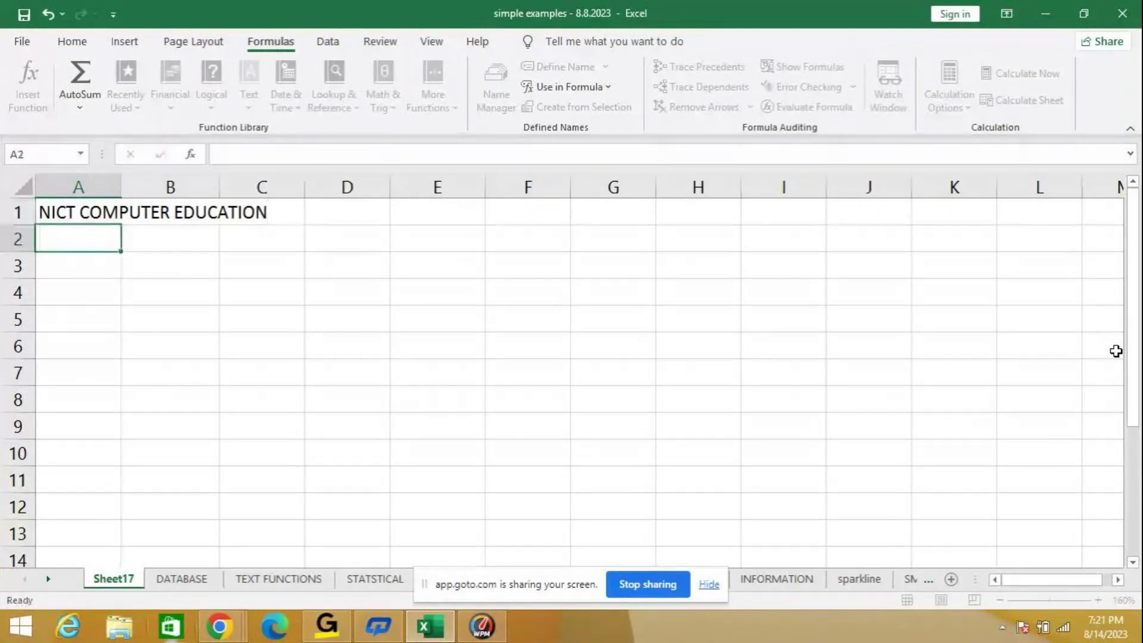
pyautogui.doubleClick(121, 177)
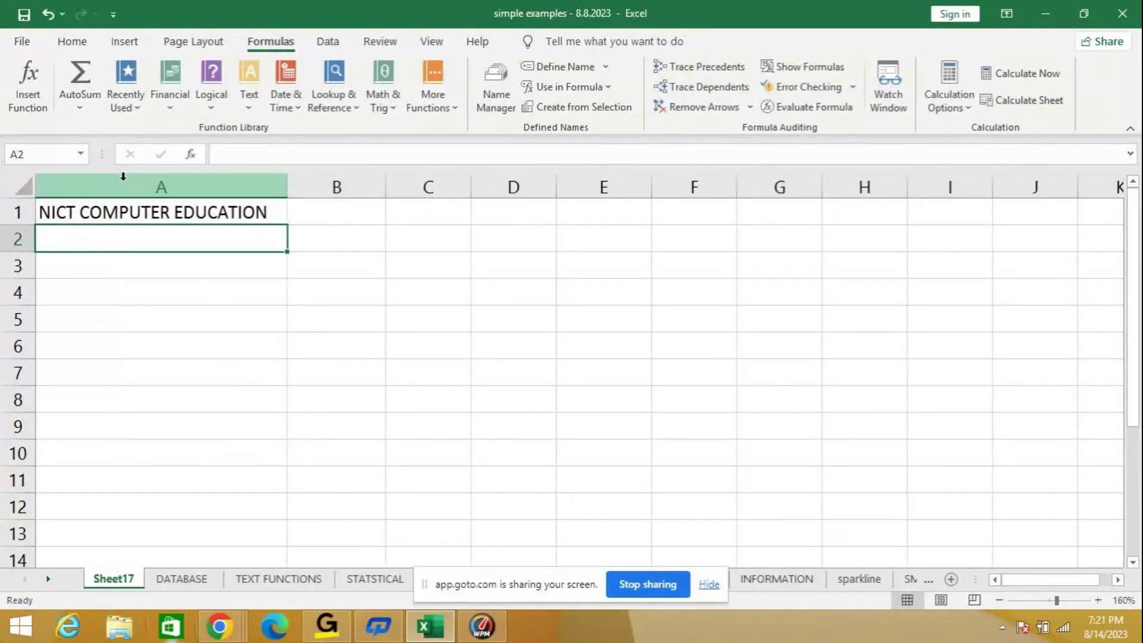
pyautogui.click(314, 216)
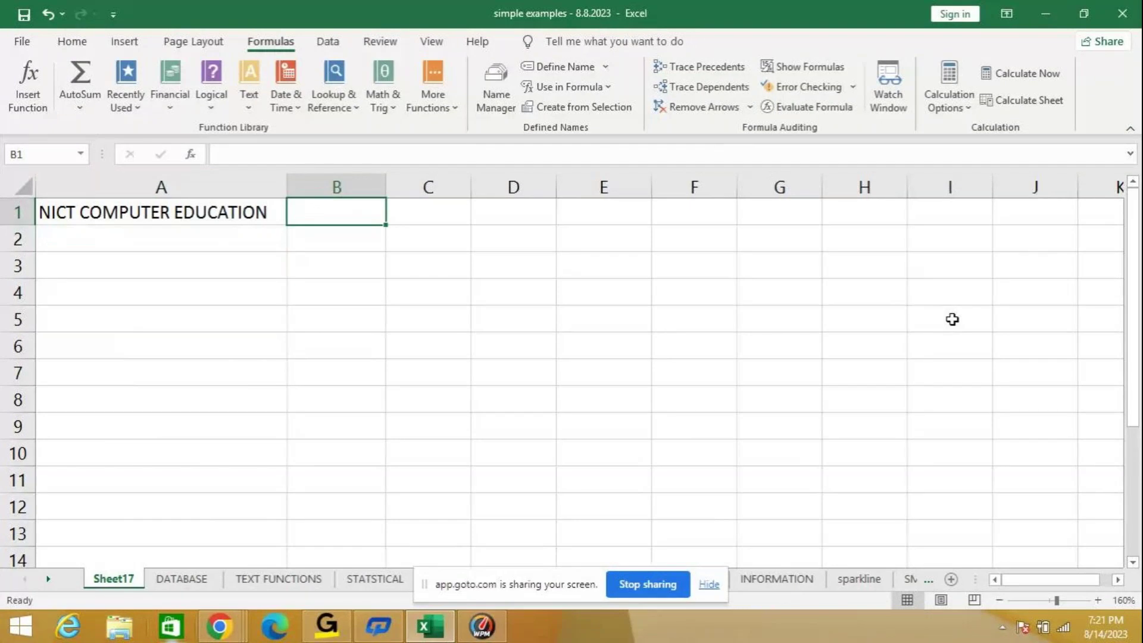
pyautogui.write('=LEFT')
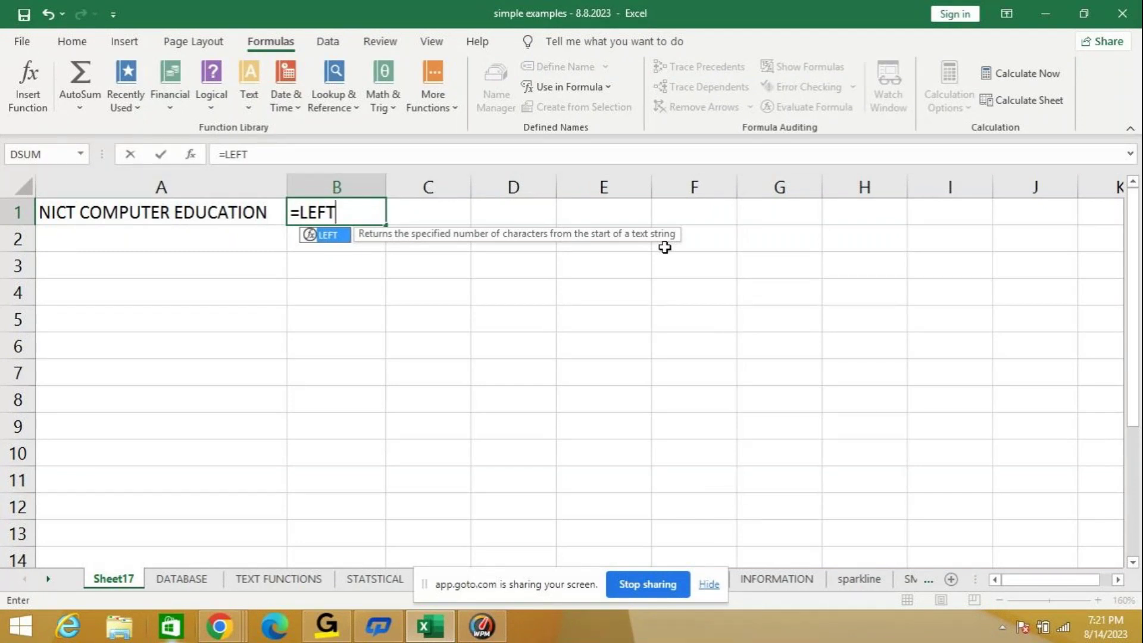
# Step: Complete B1 as =LEFT(A1,6), returning NICT C
pyautogui.write('(')
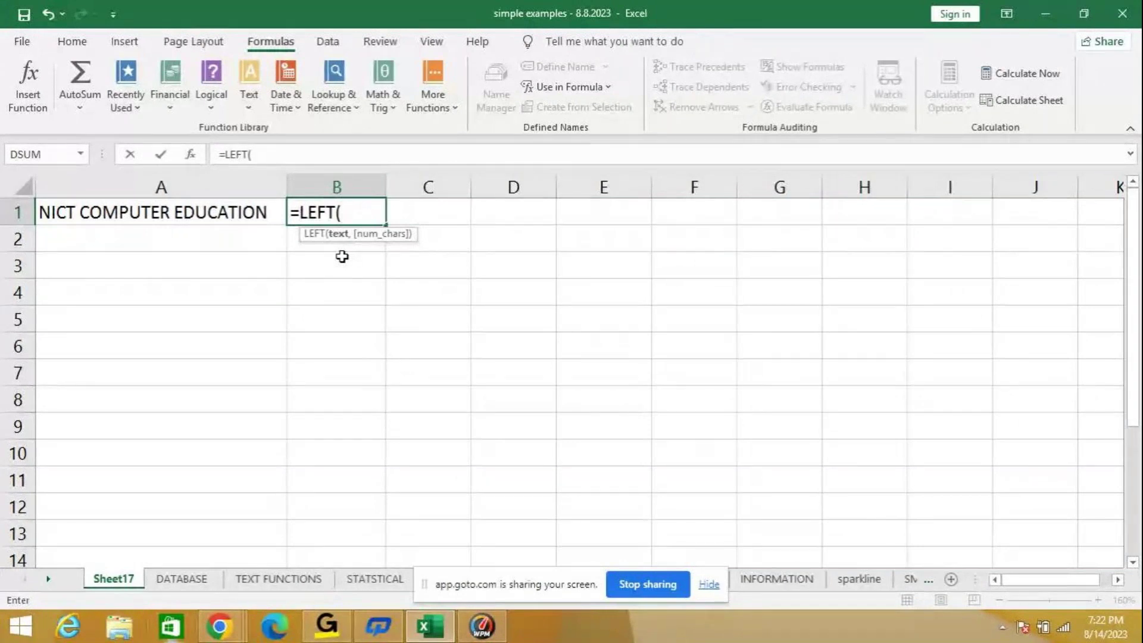
pyautogui.write('A1')
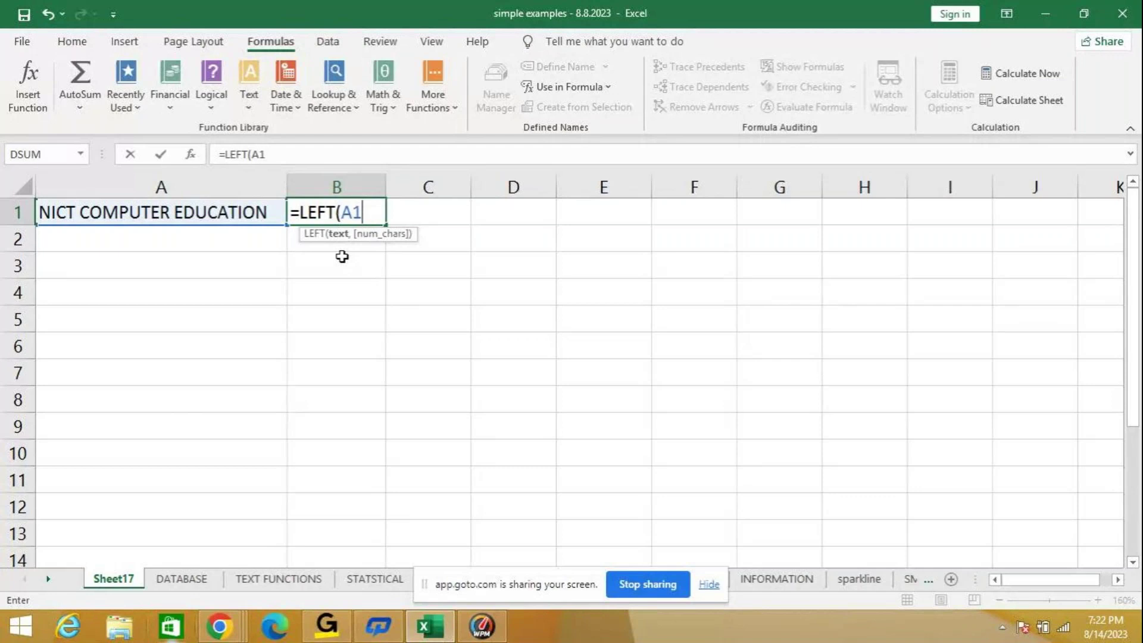
pyautogui.write(',')
pyautogui.write('6')
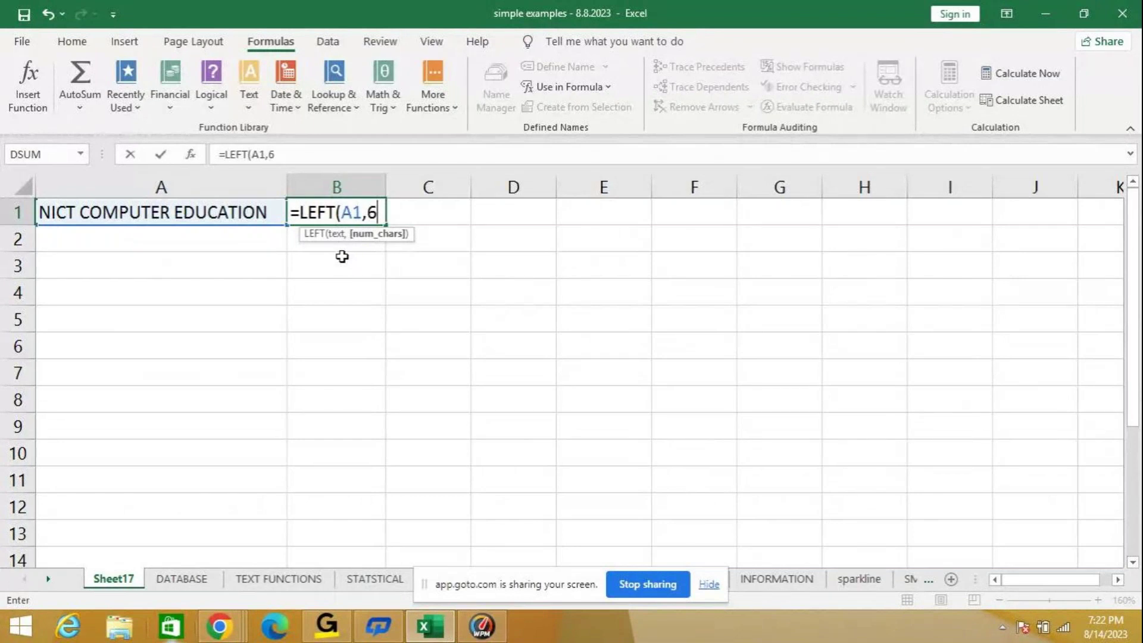
pyautogui.write(')')
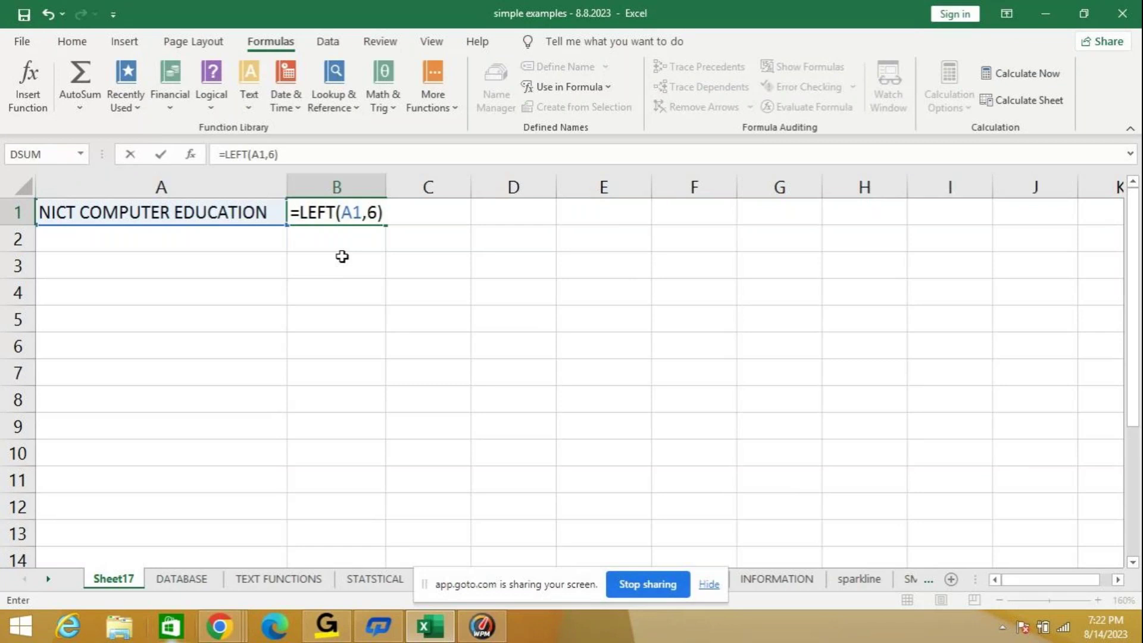
pyautogui.press('Return')
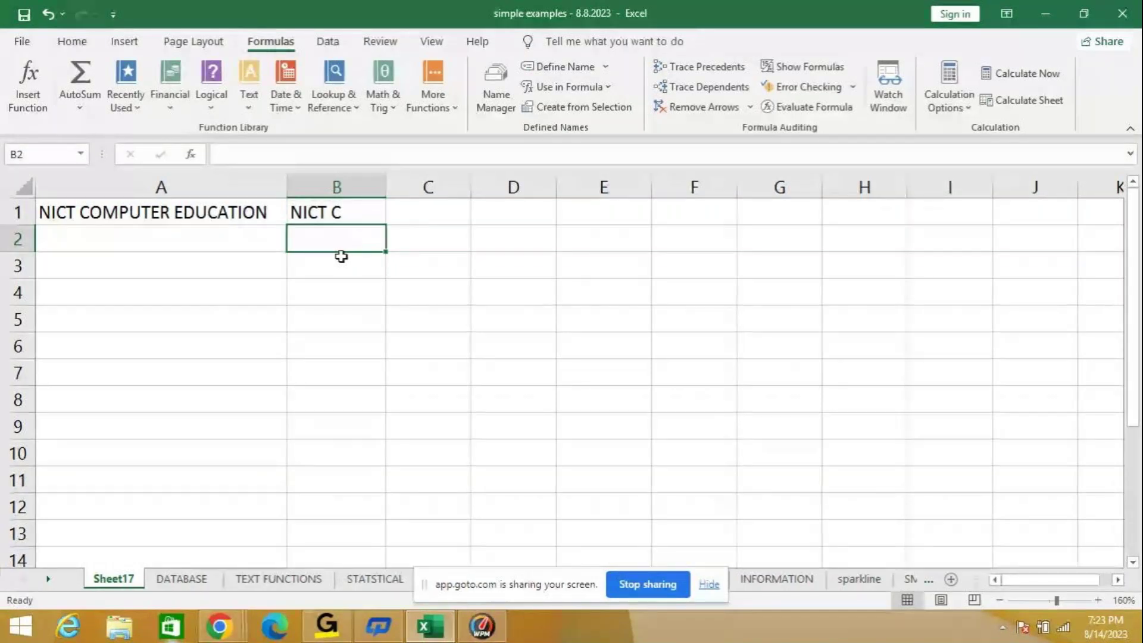
pyautogui.click(357, 213)
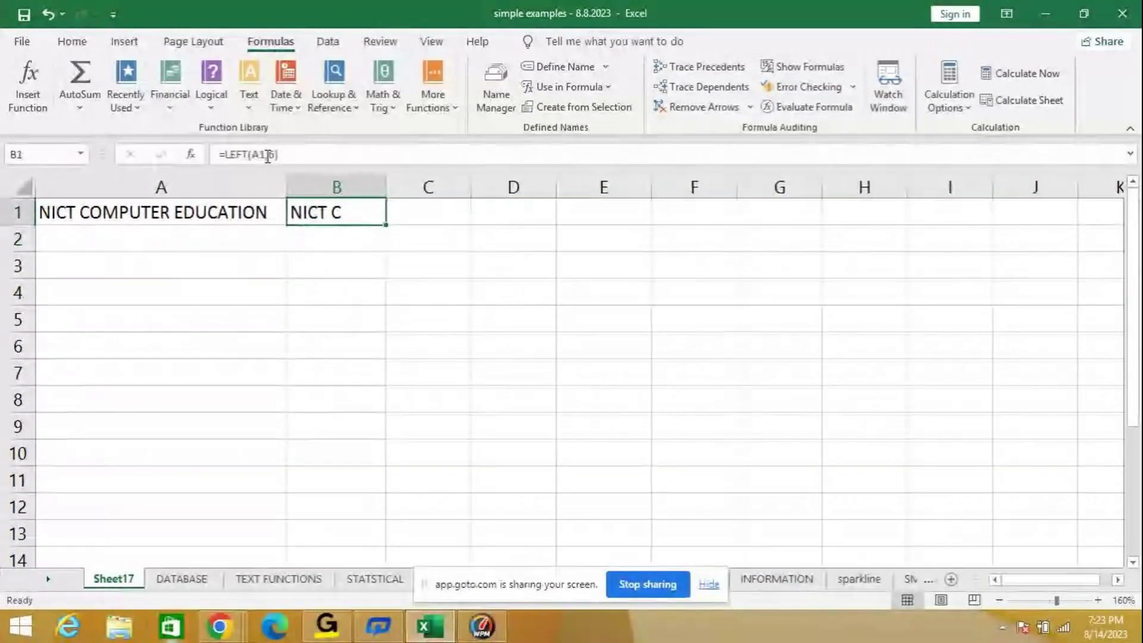
pyautogui.click(268, 156)
pyautogui.press('Delete')
pyautogui.write('5')
pyautogui.press('Return')
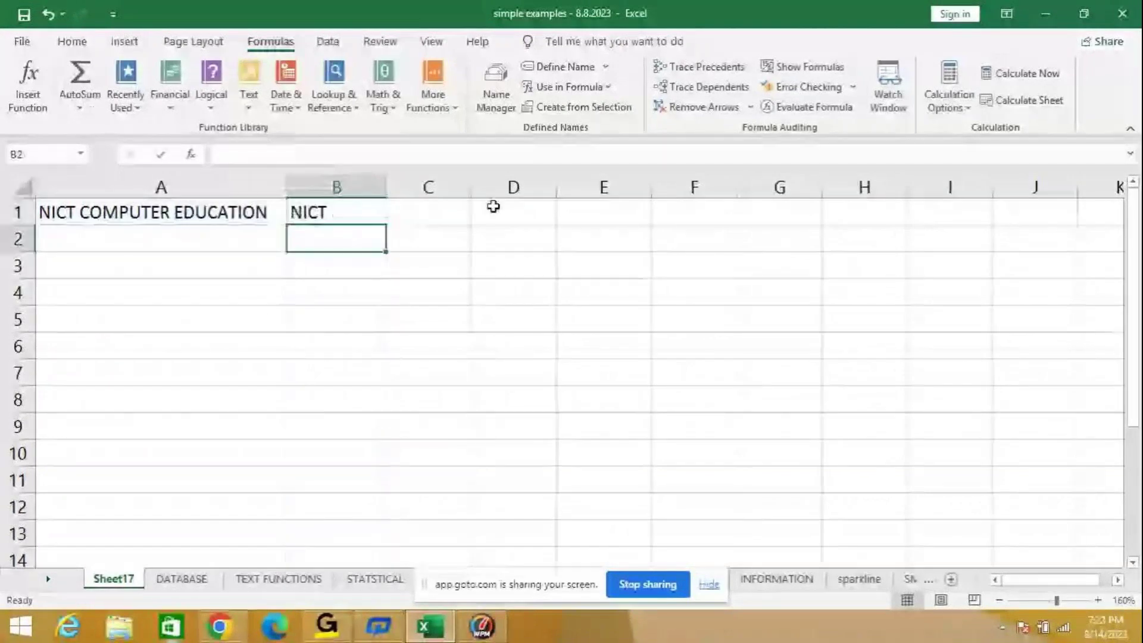
pyautogui.press('Up')
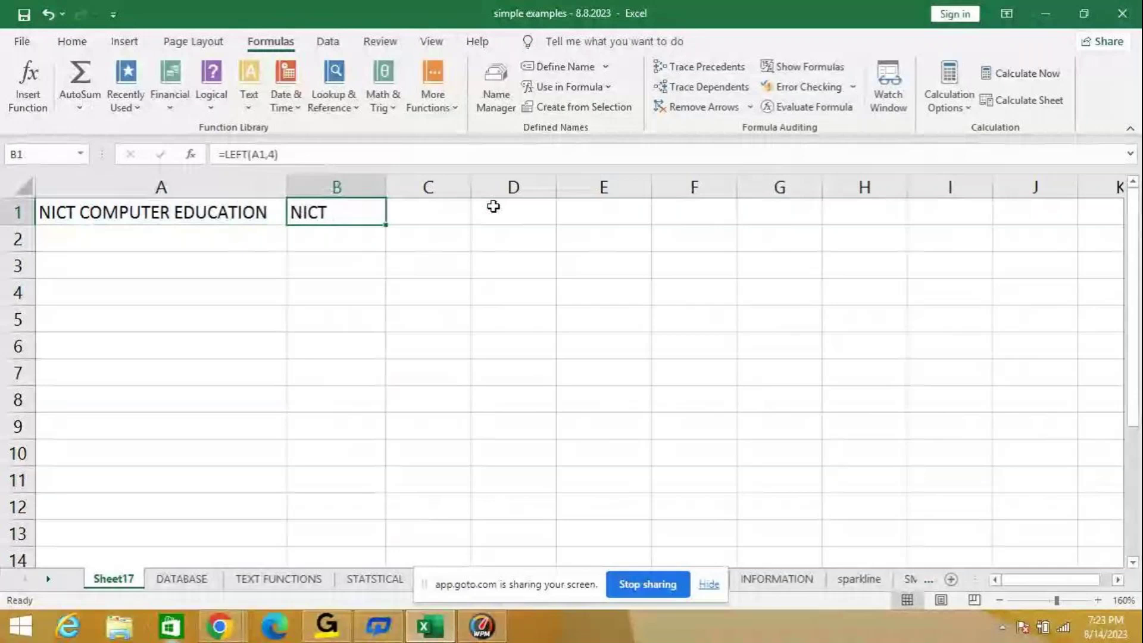
pyautogui.press('F2')
pyautogui.press('BackSpace')
pyautogui.write('6')
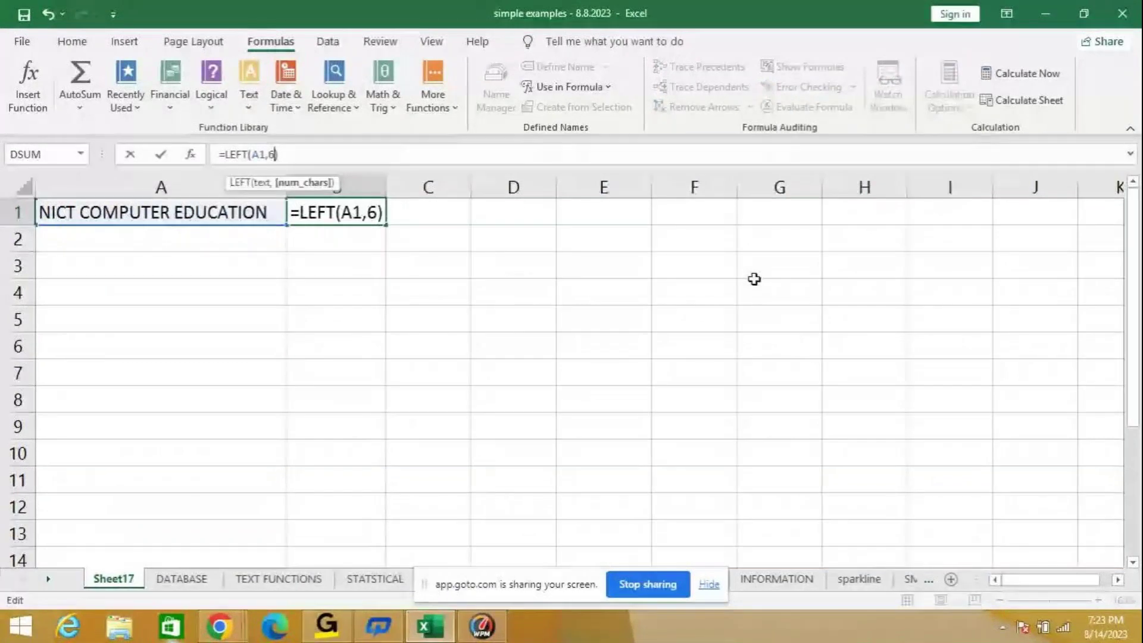
pyautogui.press('Return')
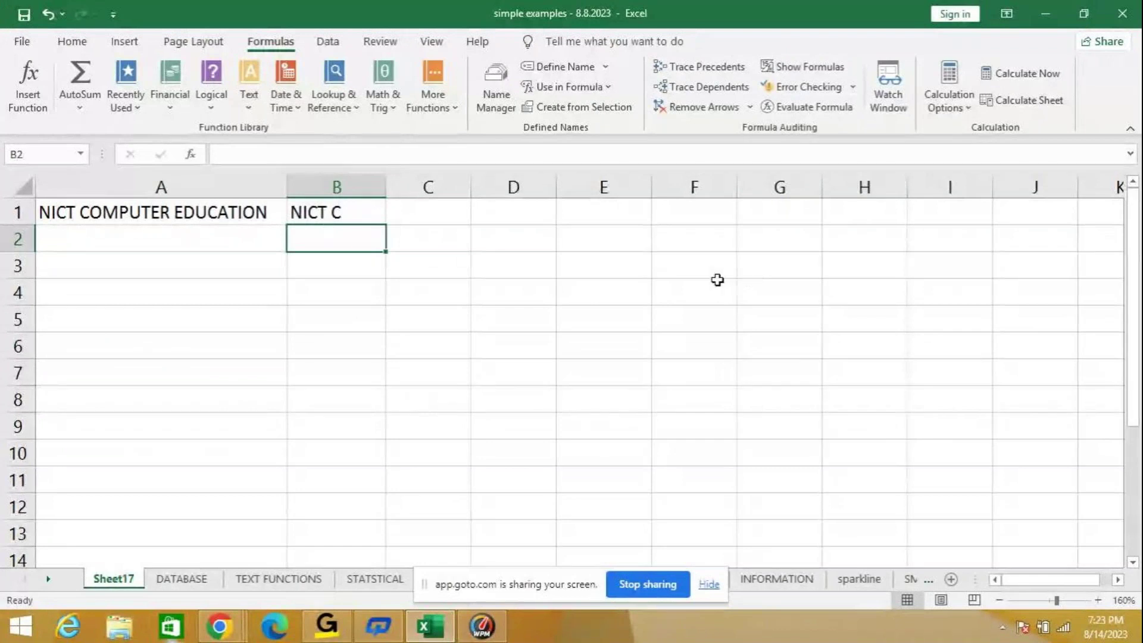
pyautogui.click(337, 212)
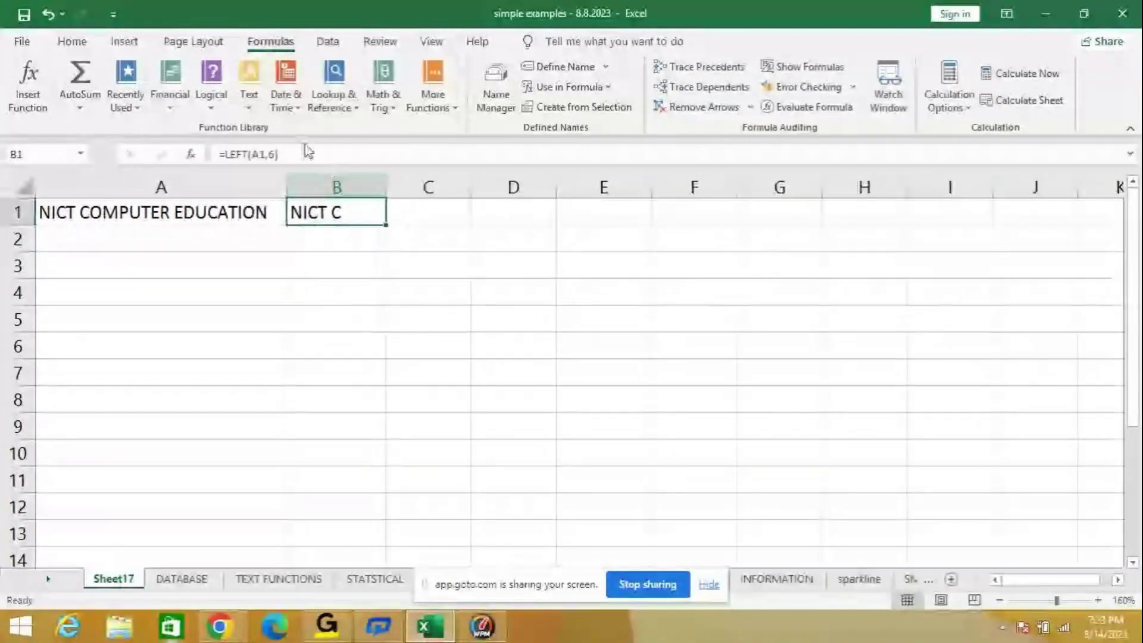
# Step: Rewrite B1 as =RIGHT(A1,9) to show EDUCATION, then undo and retype =RIGHT
pyautogui.click(248, 153)
pyautogui.press('BackSpace')
pyautogui.press('BackSpace')
pyautogui.press('BackSpace')
pyautogui.press('BackSpace')
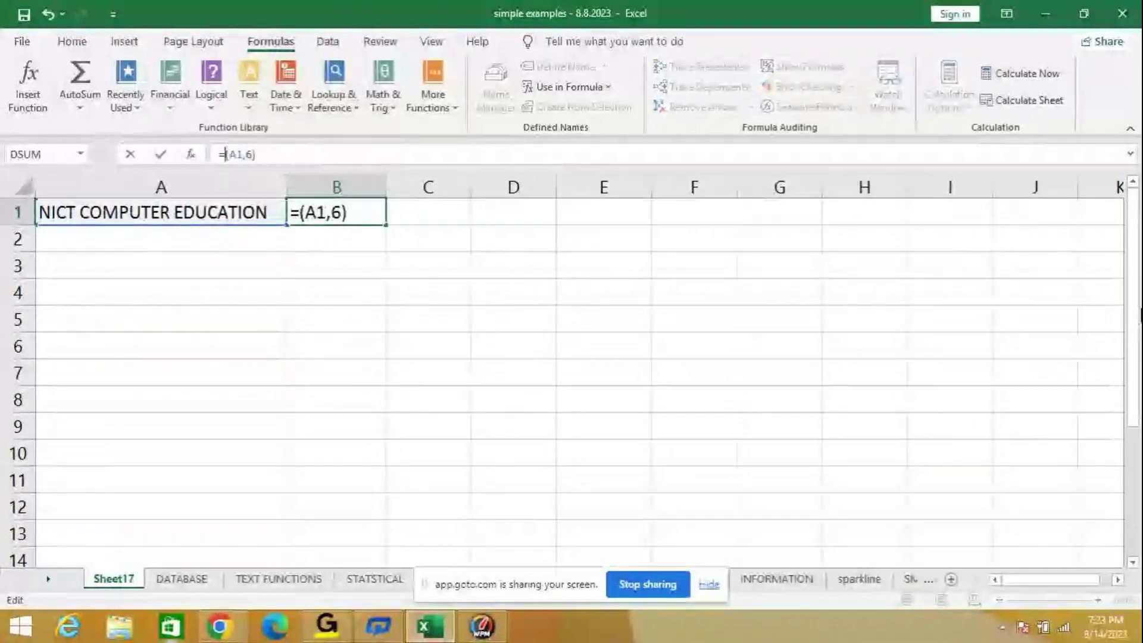
pyautogui.write('RIGH')
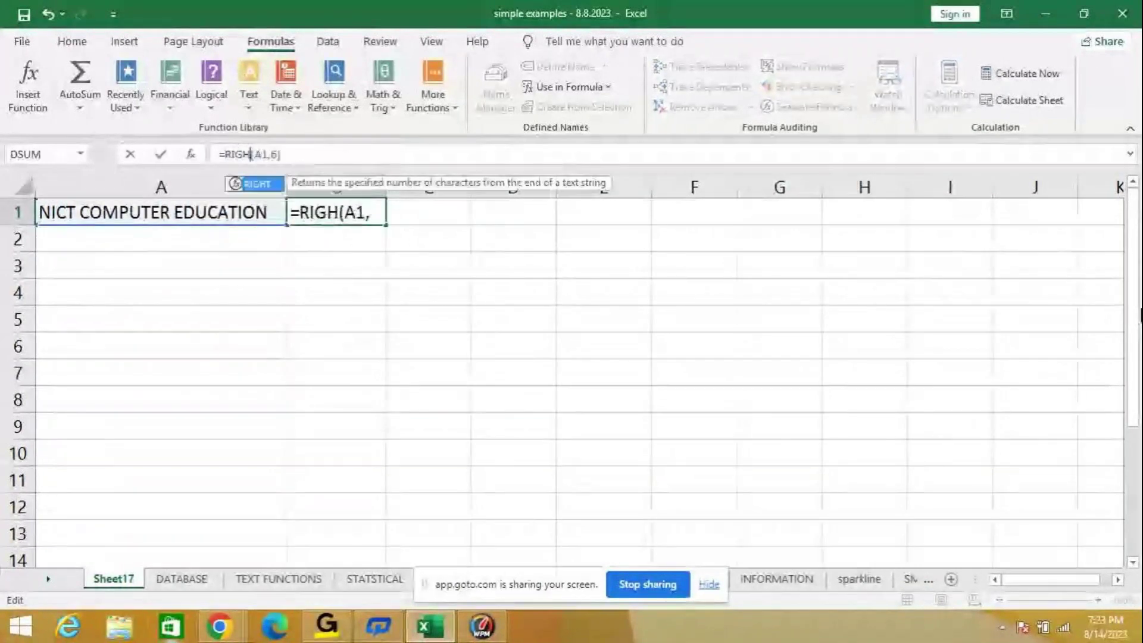
pyautogui.write('T')
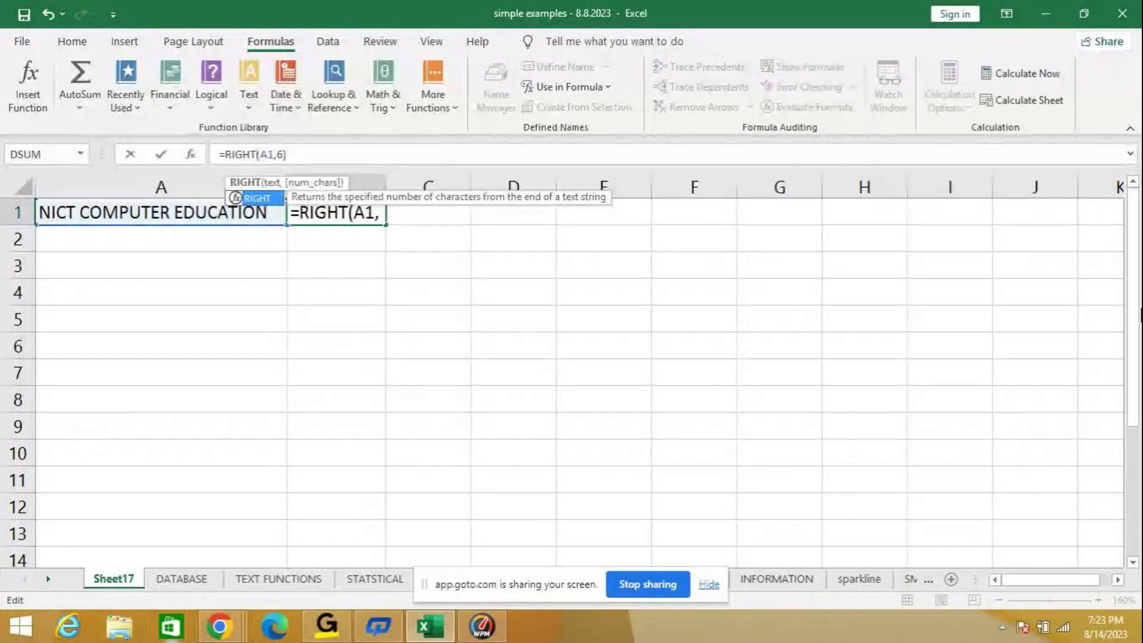
pyautogui.press('Escape')
pyautogui.press('Delete')
pyautogui.press('Delete')
pyautogui.press('Delete')
pyautogui.press('Delete')
pyautogui.press('Delete')
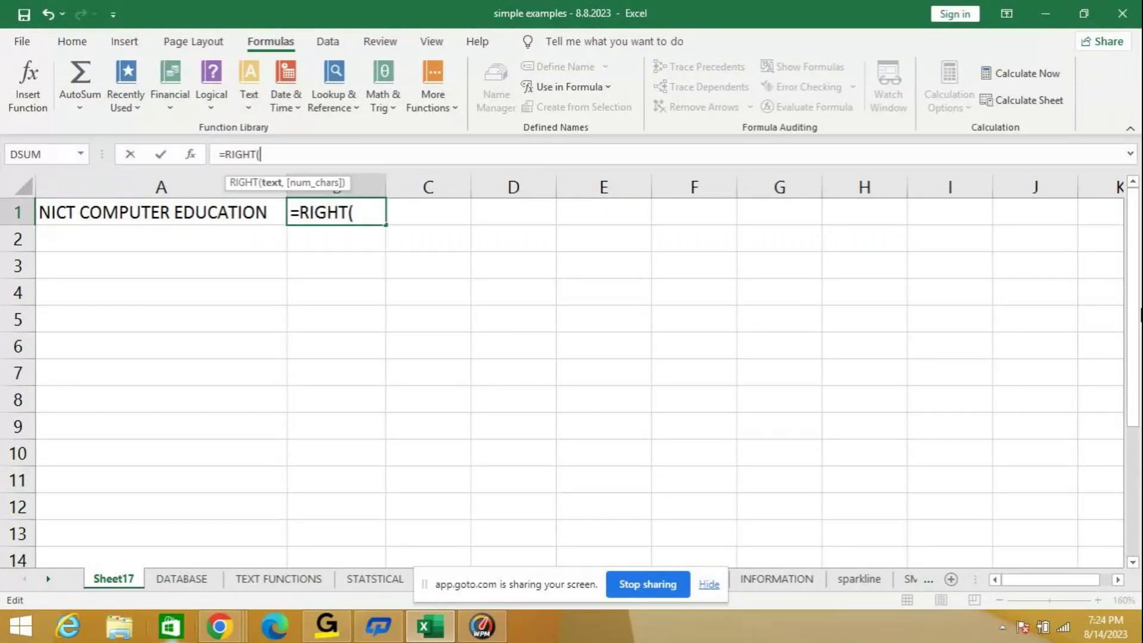
pyautogui.write('A1,')
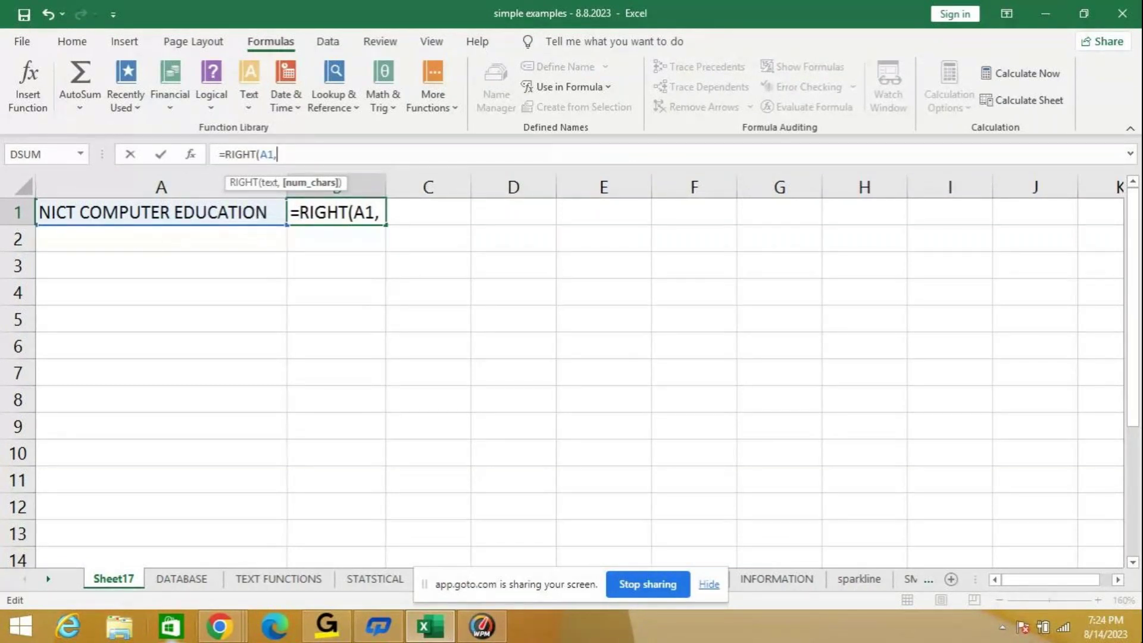
pyautogui.moveTo(1142, 0)
pyautogui.write('9)')
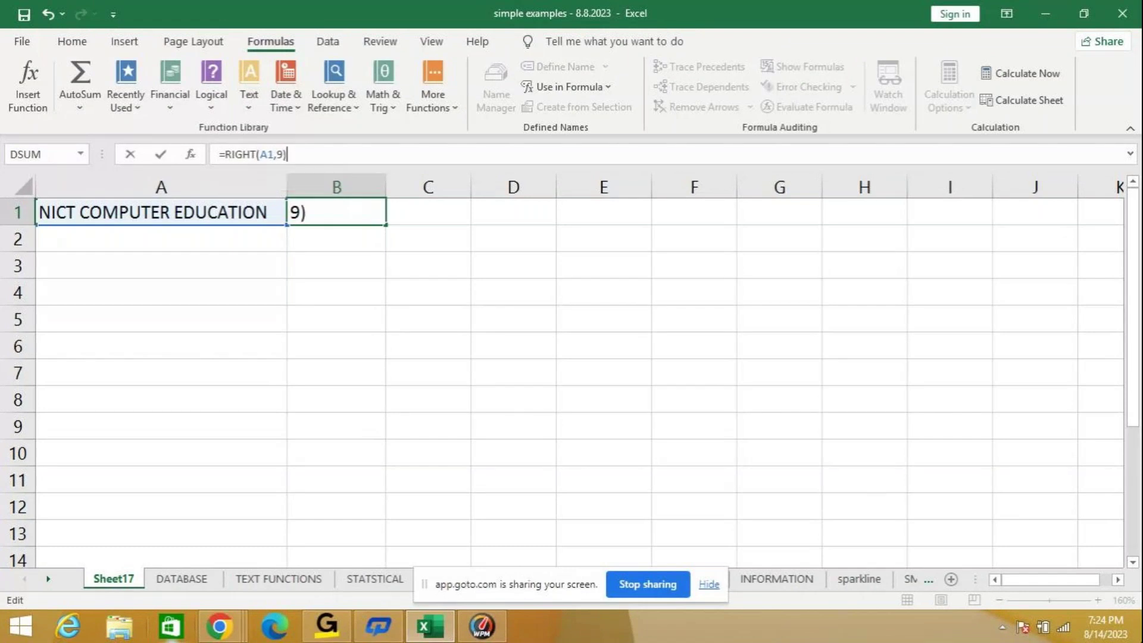
pyautogui.press('Return')
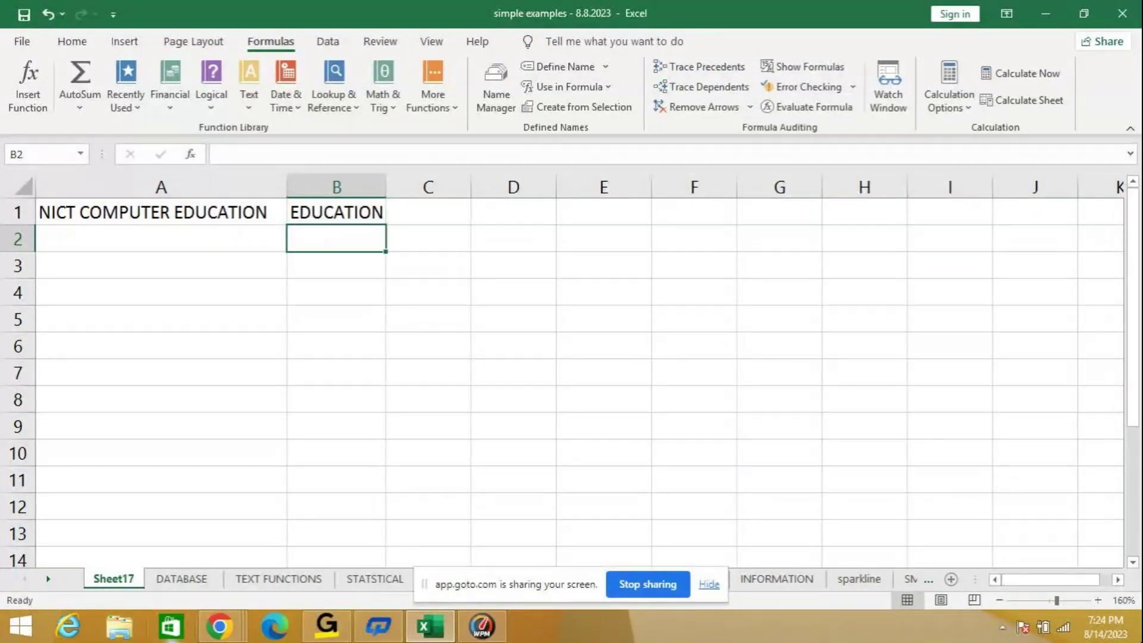
pyautogui.hotkey('ctrl', 'z')
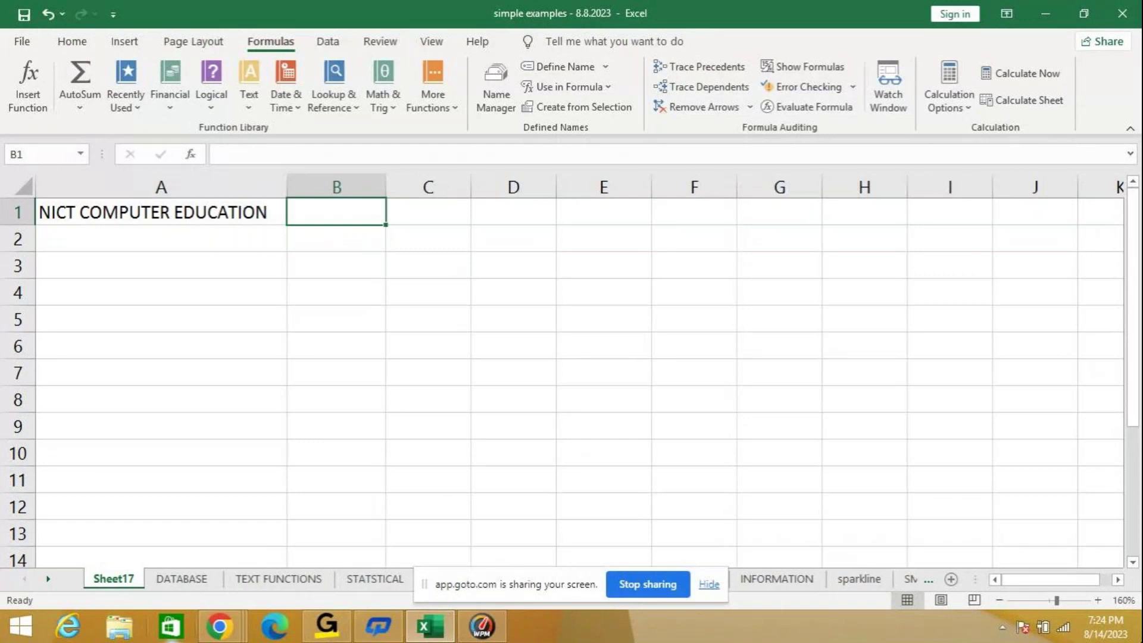
pyautogui.write('=RIGHT')
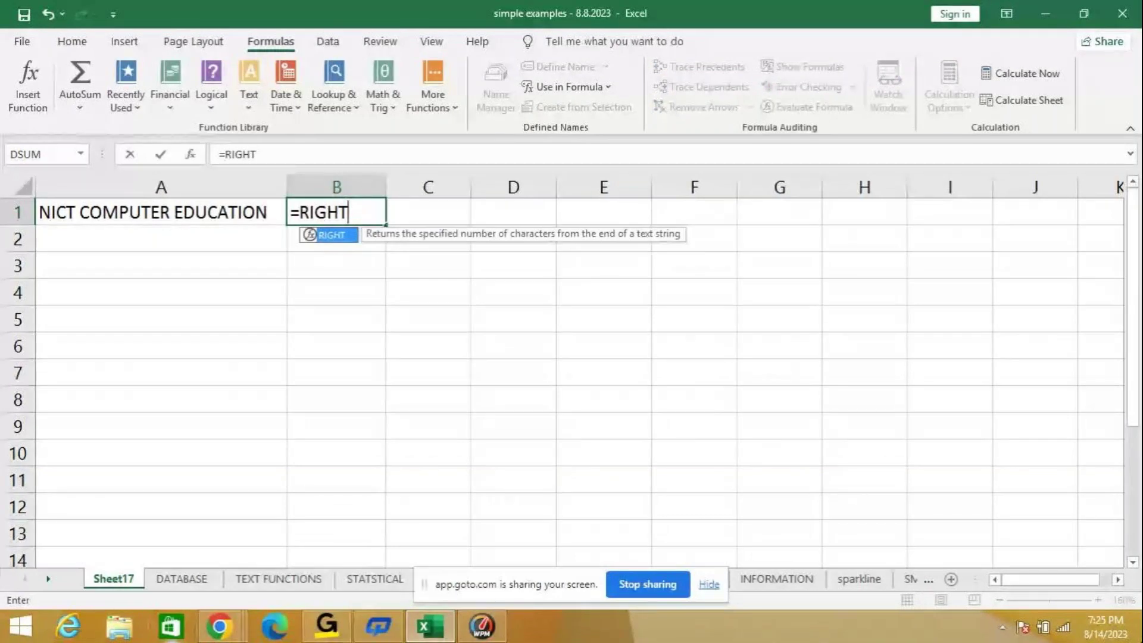
# Step: Type =RIGHT("MICROSOFT EXCEL 2016",4) in B1 to extract the last four characters
pyautogui.write('(')
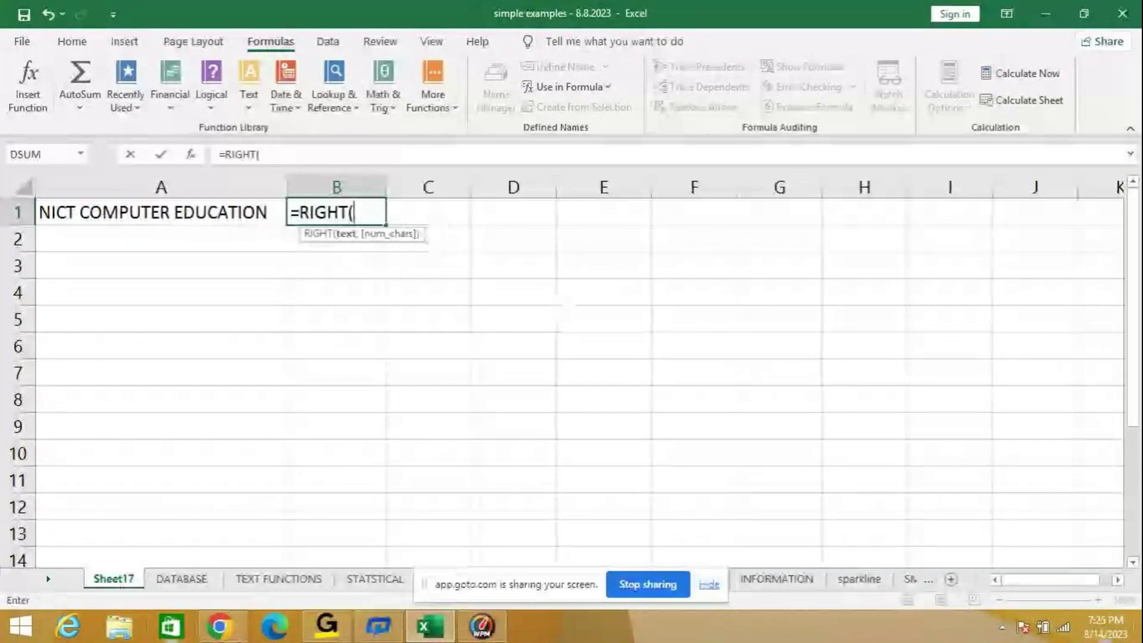
pyautogui.moveTo(1139, 640)
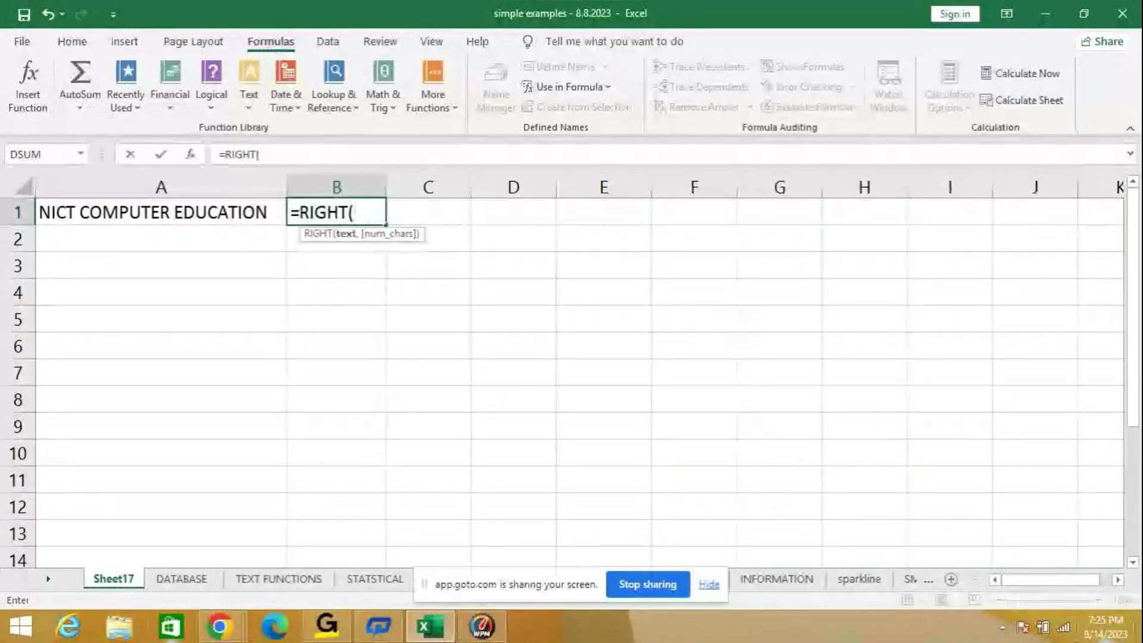
pyautogui.write('"')
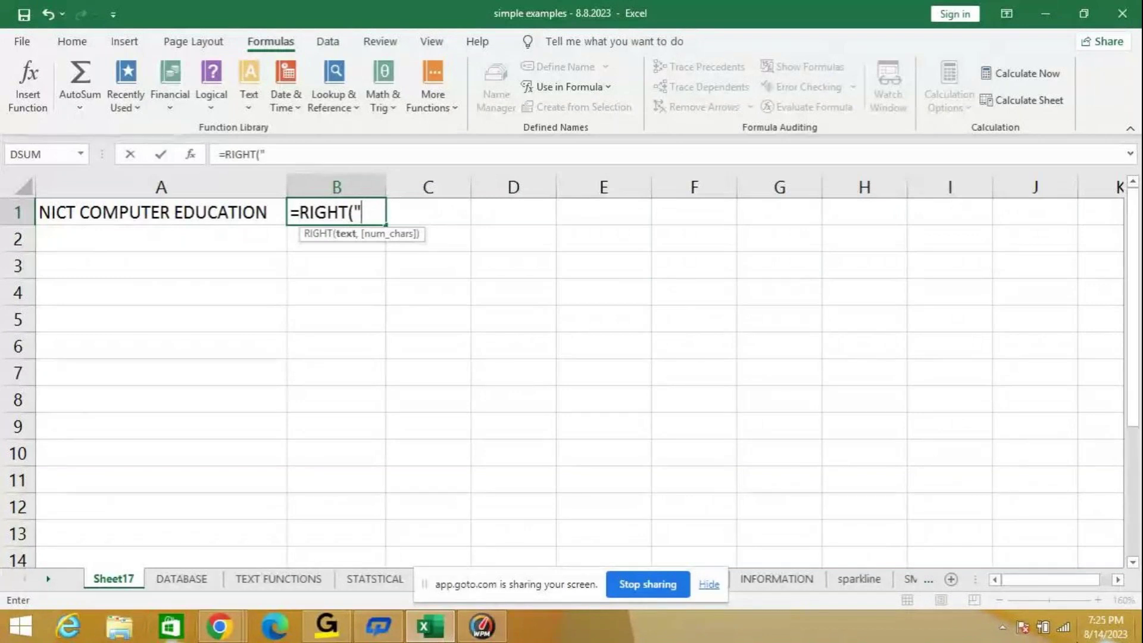
pyautogui.write('MICRO')
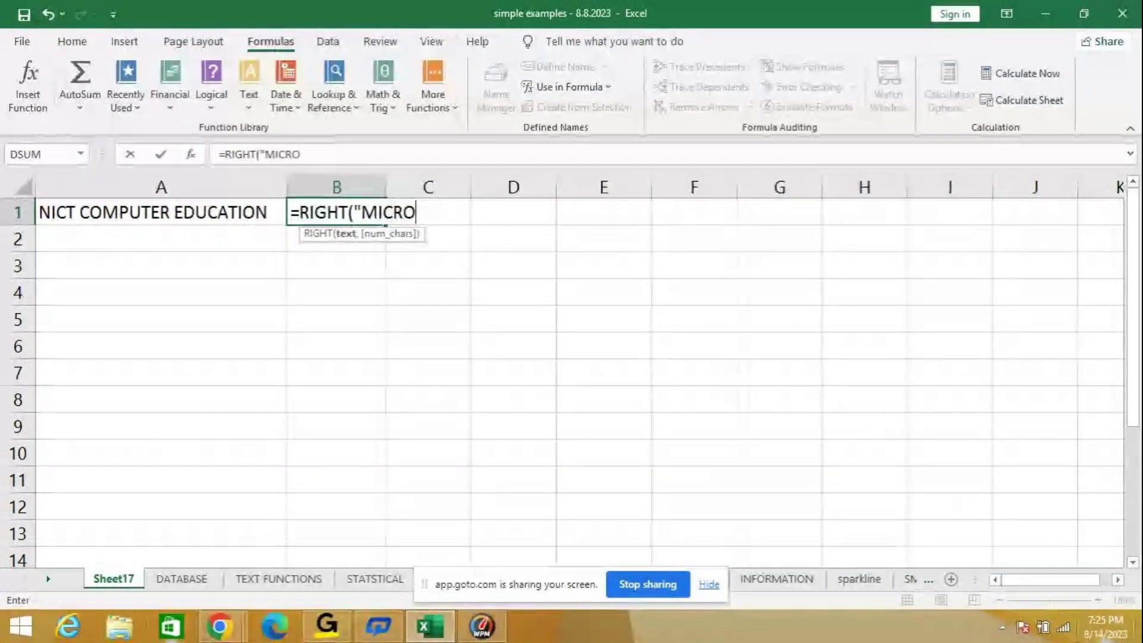
pyautogui.write('SOFT ')
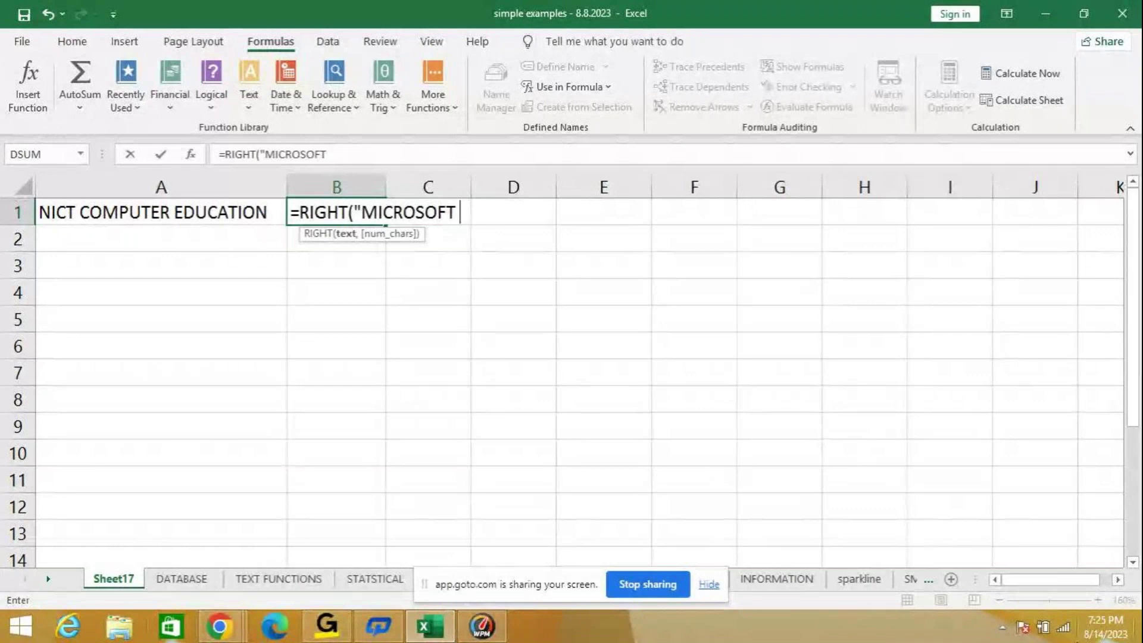
pyautogui.write('EXCE')
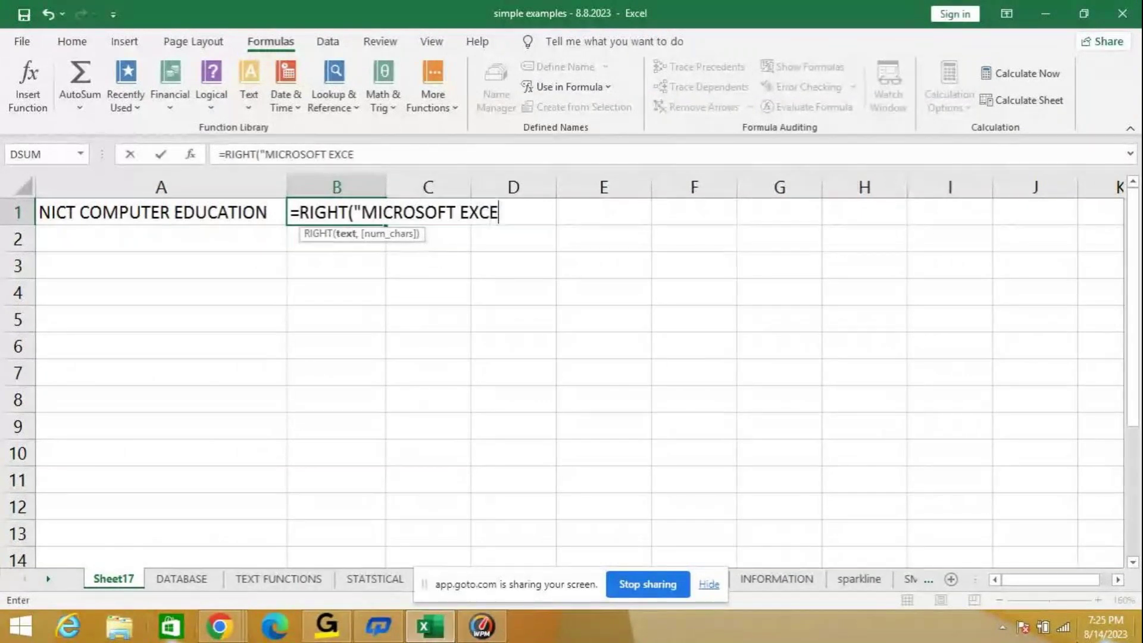
pyautogui.write('L 201')
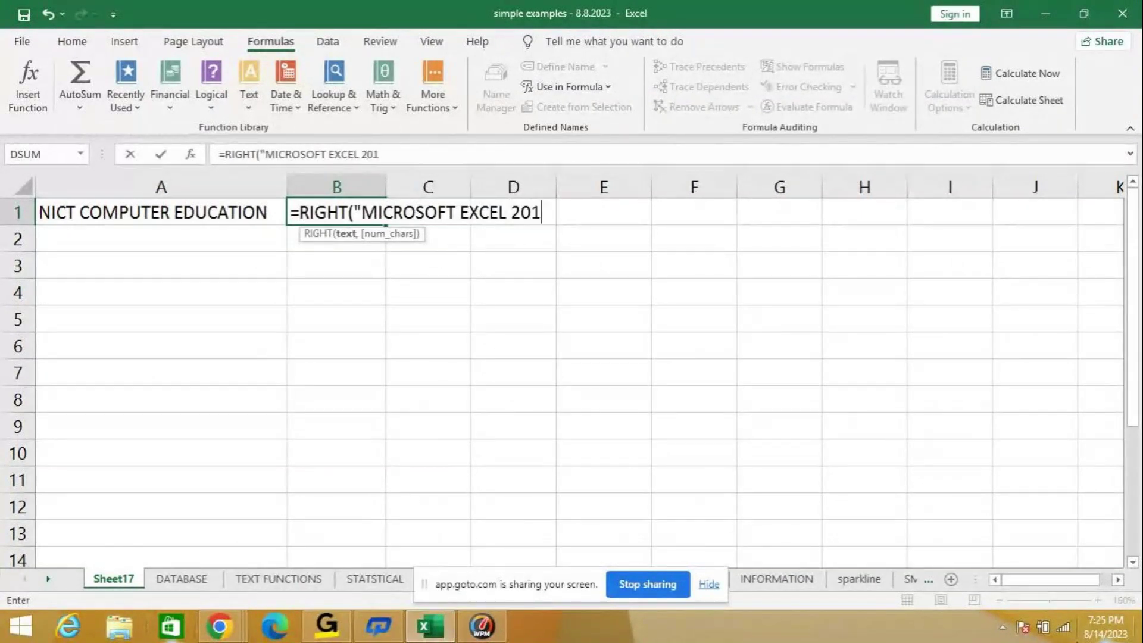
pyautogui.write('6"')
pyautogui.write(',')
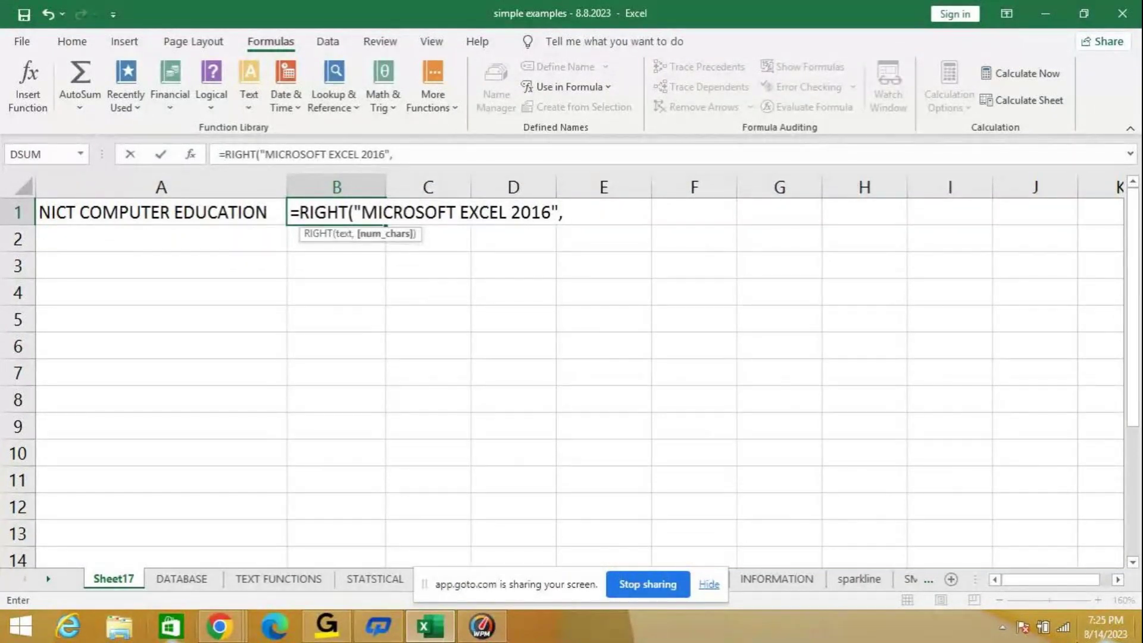
pyautogui.write('4')
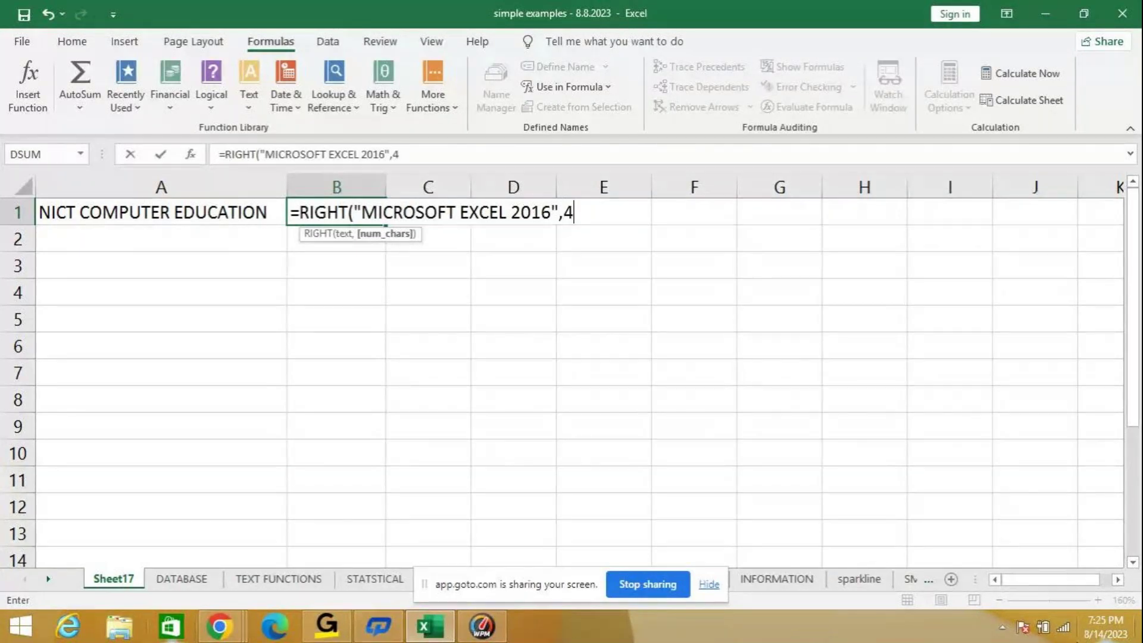
pyautogui.write(')')
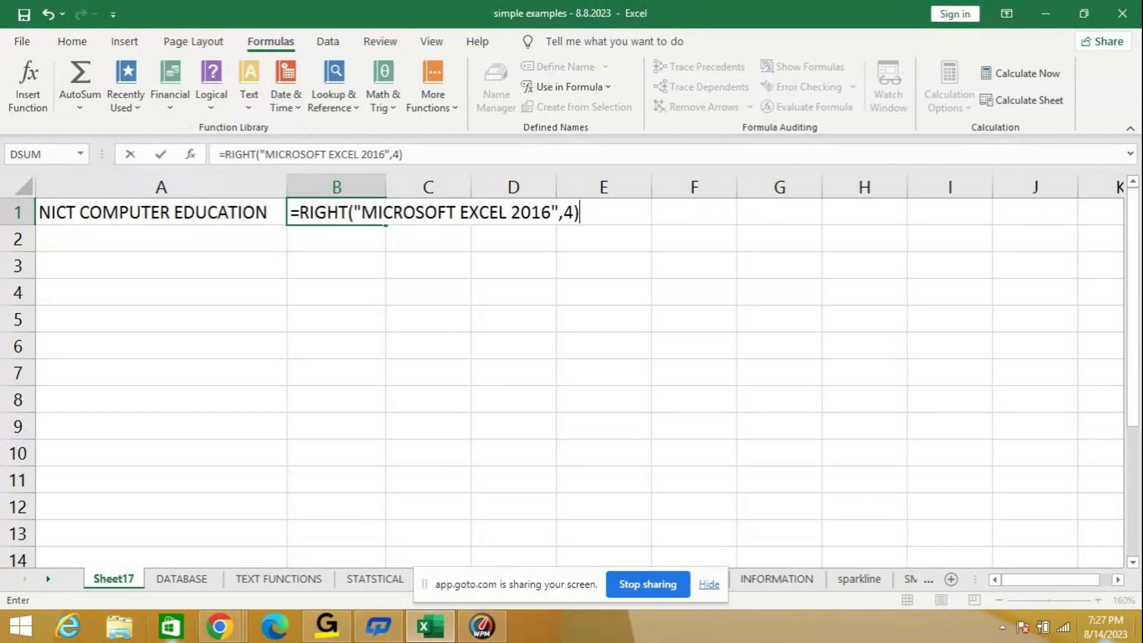
# Step: Commit =RIGHT("MICROSOFT EXCEL 2016",4) in B1, confirm it returns 2016, then clear B1
pyautogui.press('Return')
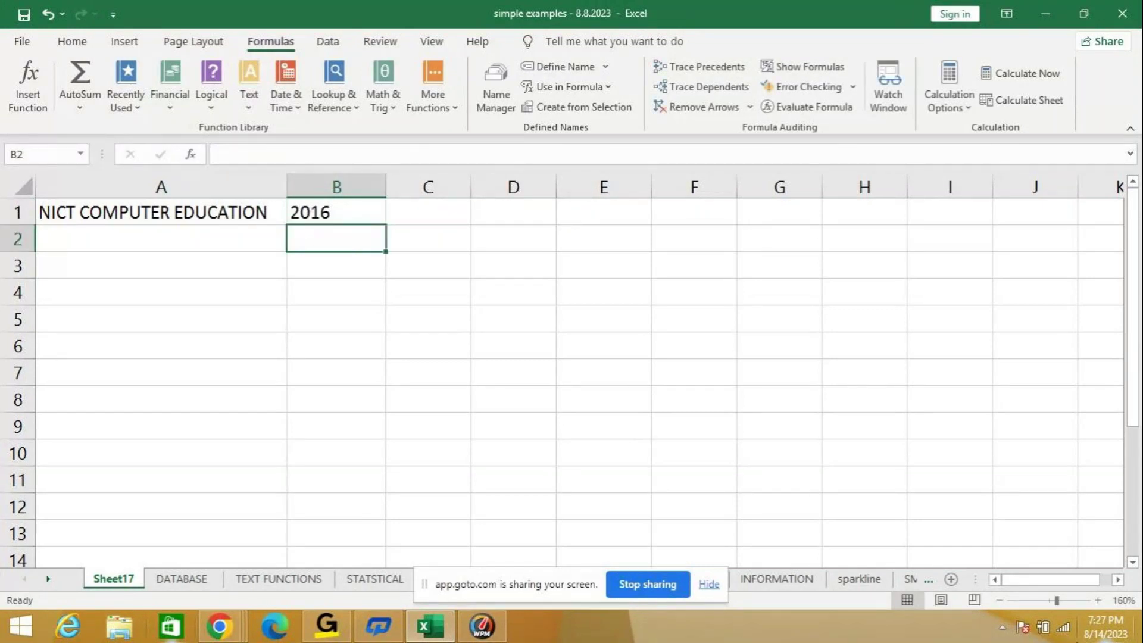
pyautogui.click(337, 212)
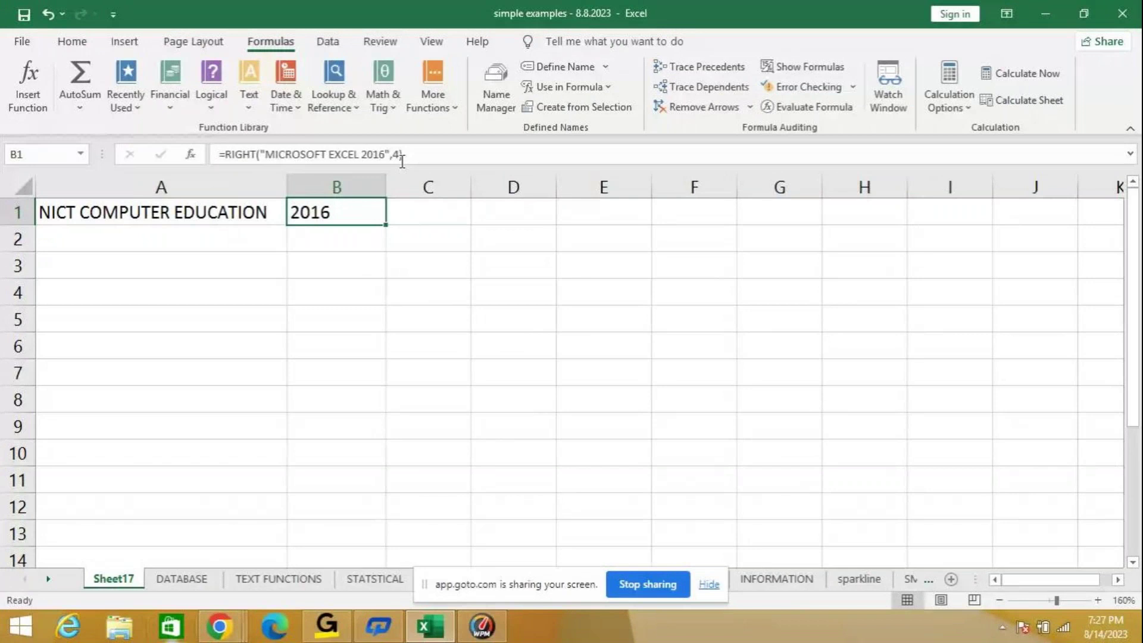
pyautogui.press('Delete')
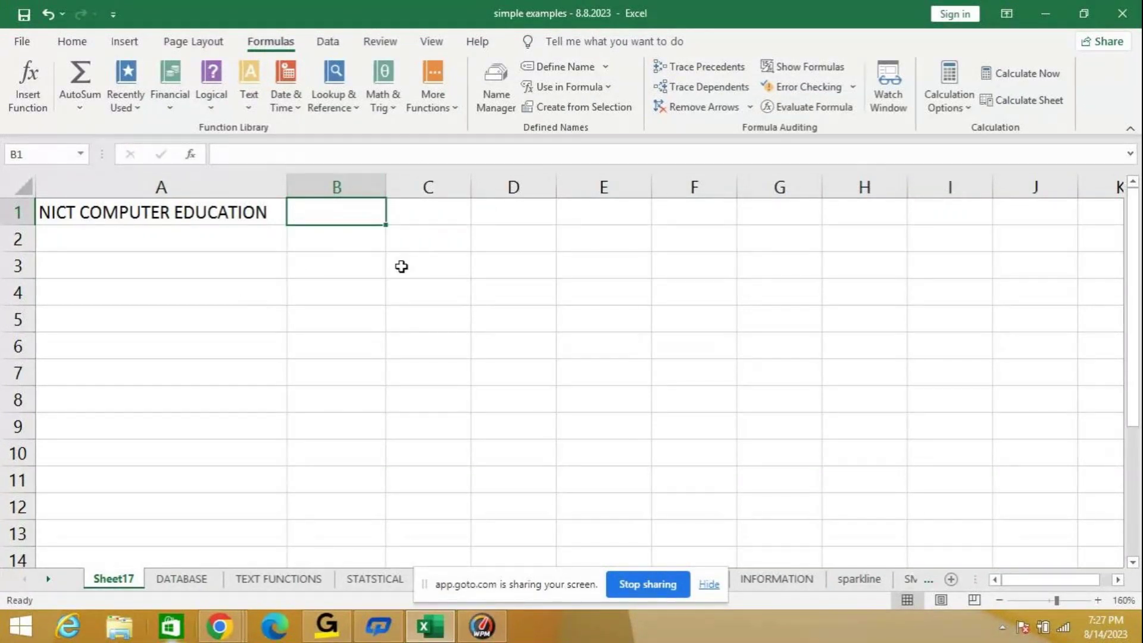
# Step: Enter =LEN(A1) in B1, returning 23 characters for NICT COMPUTER EDUCATION
pyautogui.press('F2')
pyautogui.press('Escape')
pyautogui.write('=')
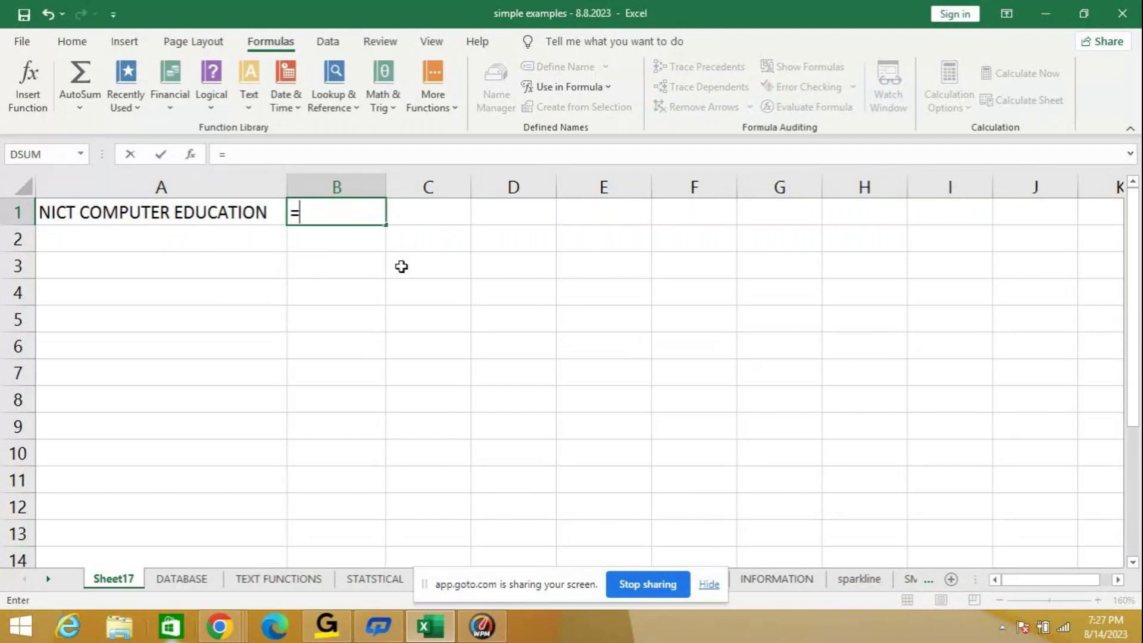
pyautogui.write('LEN')
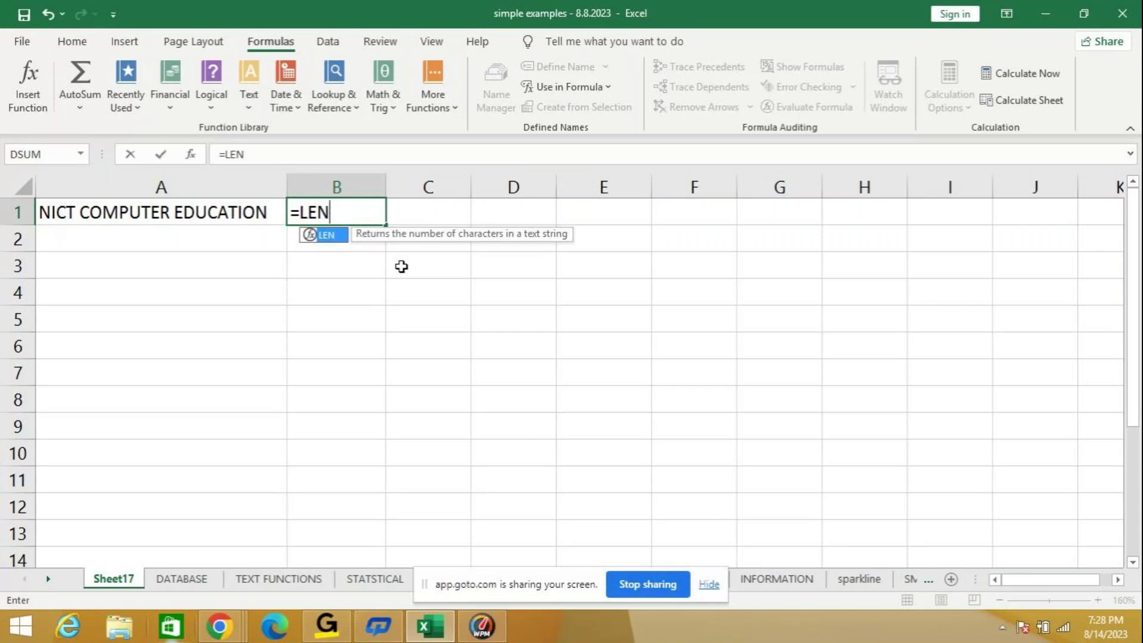
pyautogui.write('(')
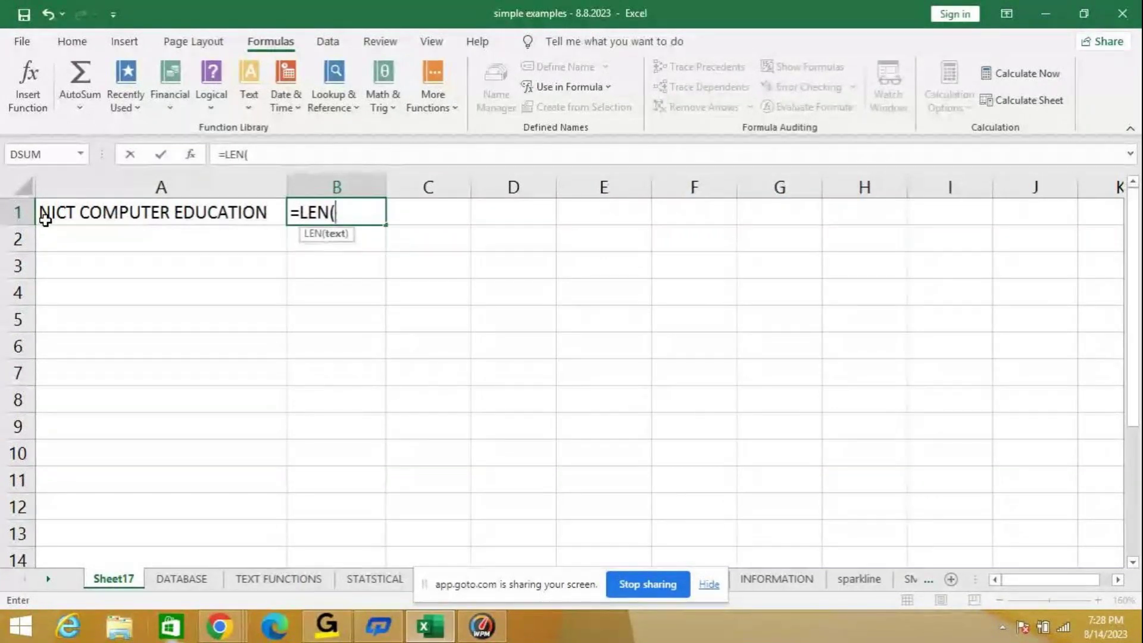
pyautogui.write('A1')
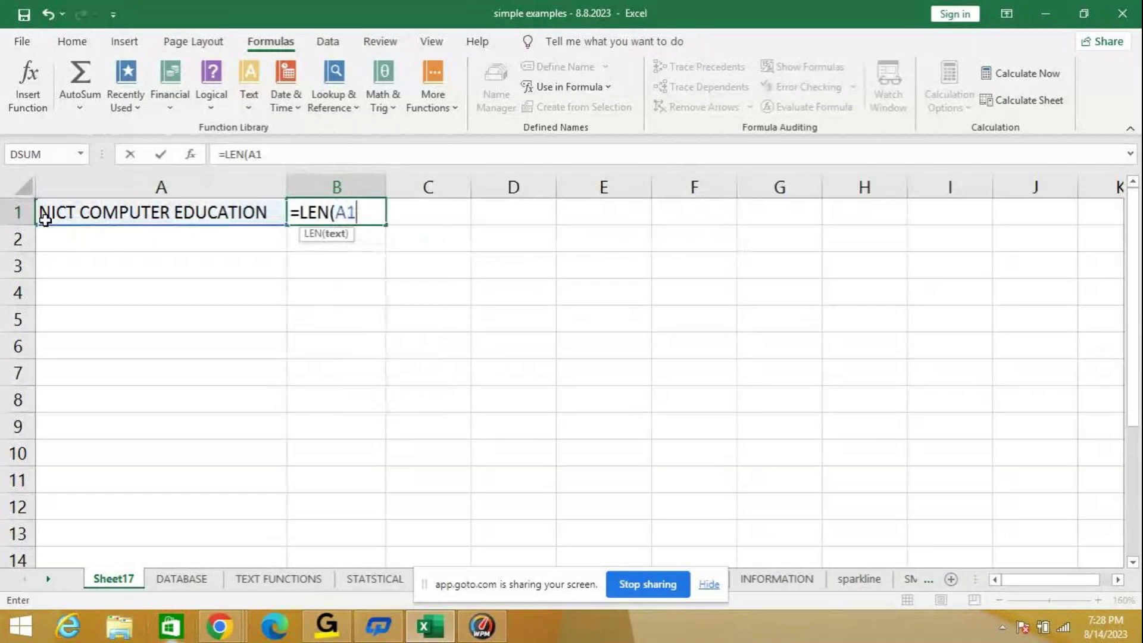
pyautogui.write(')')
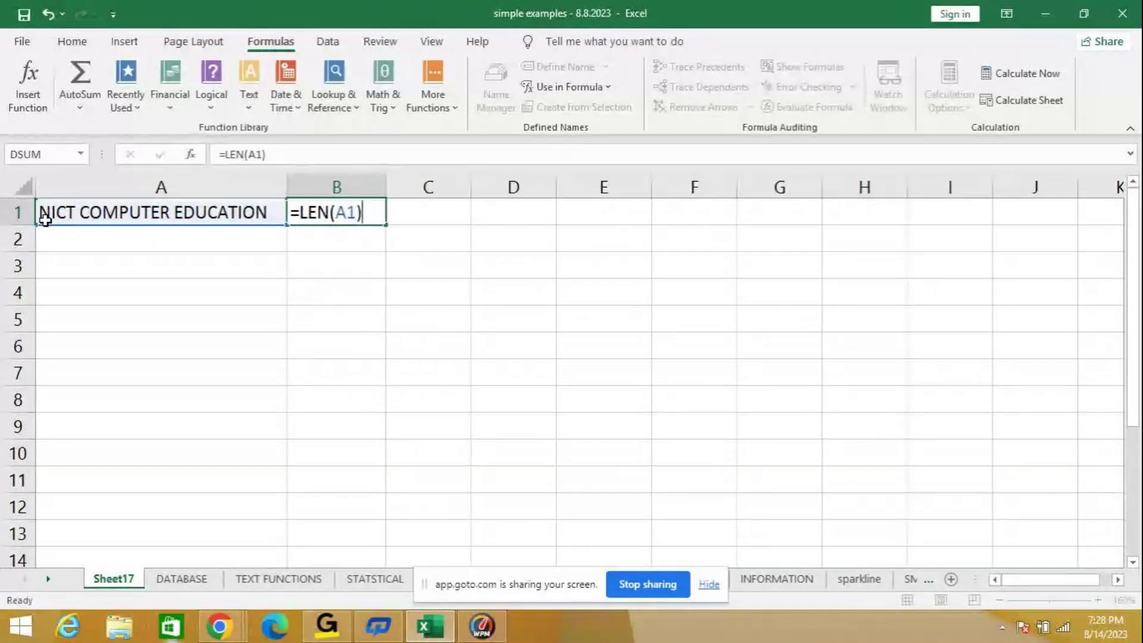
pyautogui.press('Return')
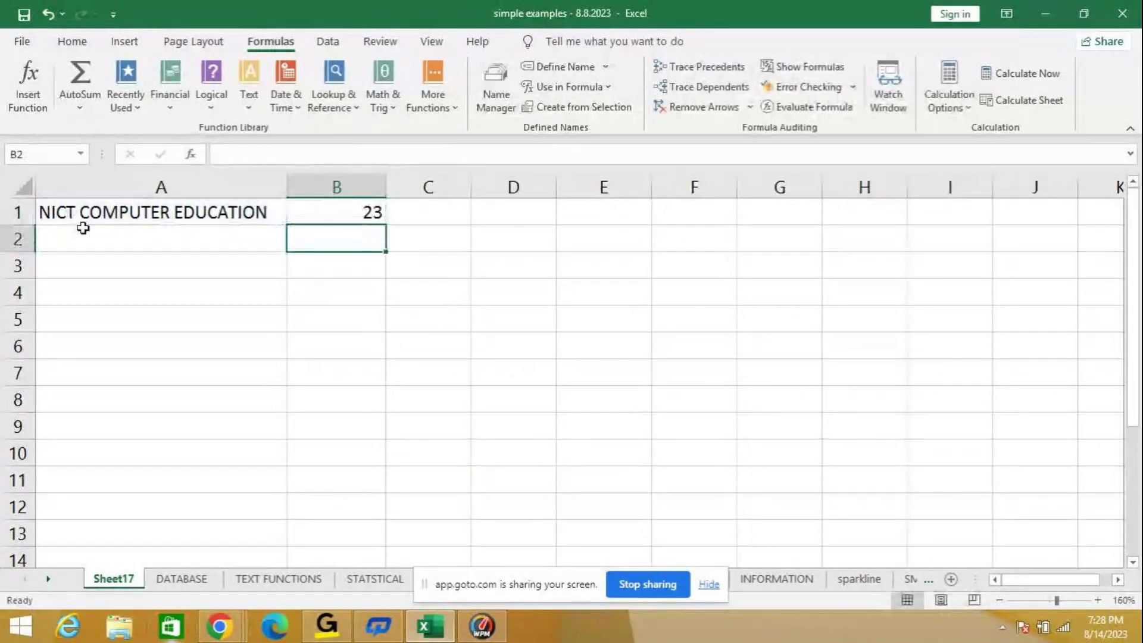
pyautogui.click(326, 211)
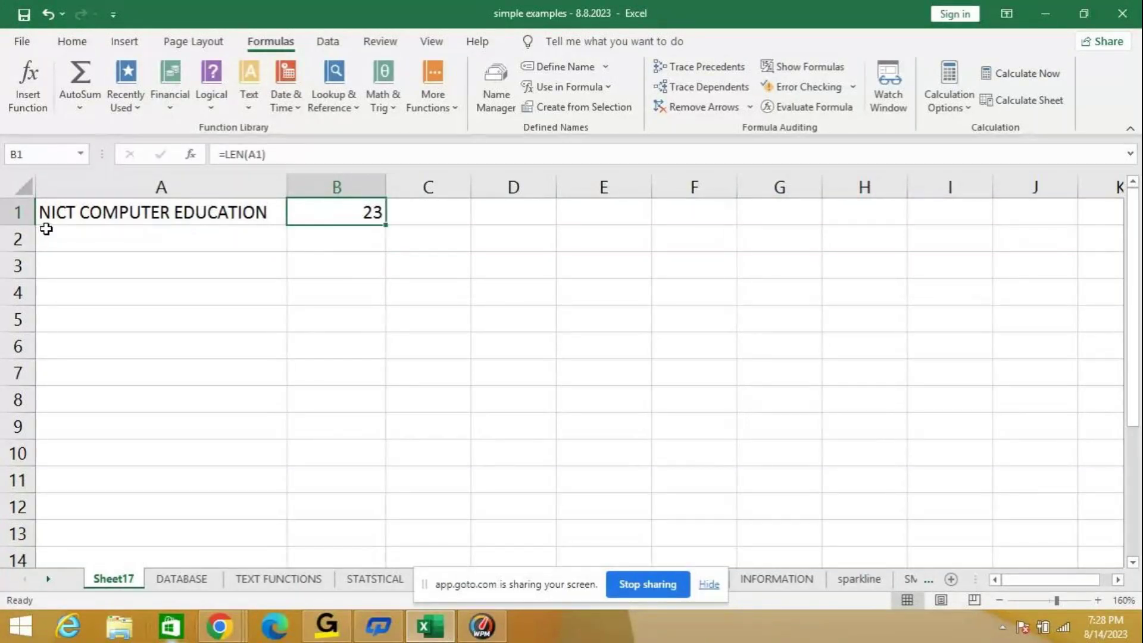
pyautogui.click(302, 240)
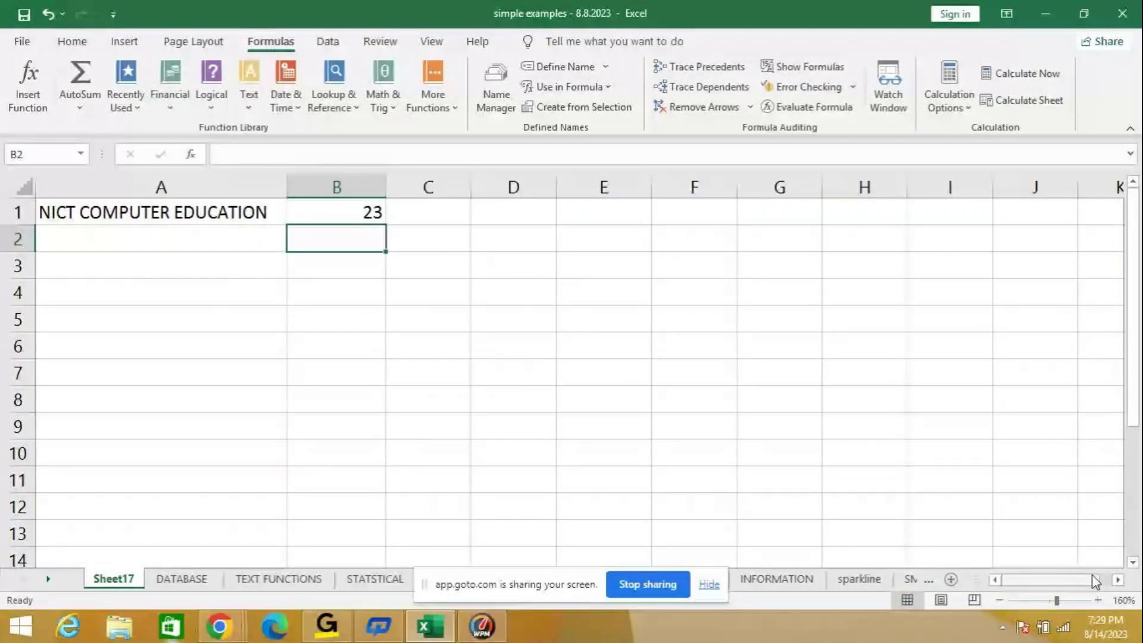
# Step: Enter =LEN("N I C T") in B2, spacing the letters so it returns 7
pyautogui.write('=LEN')
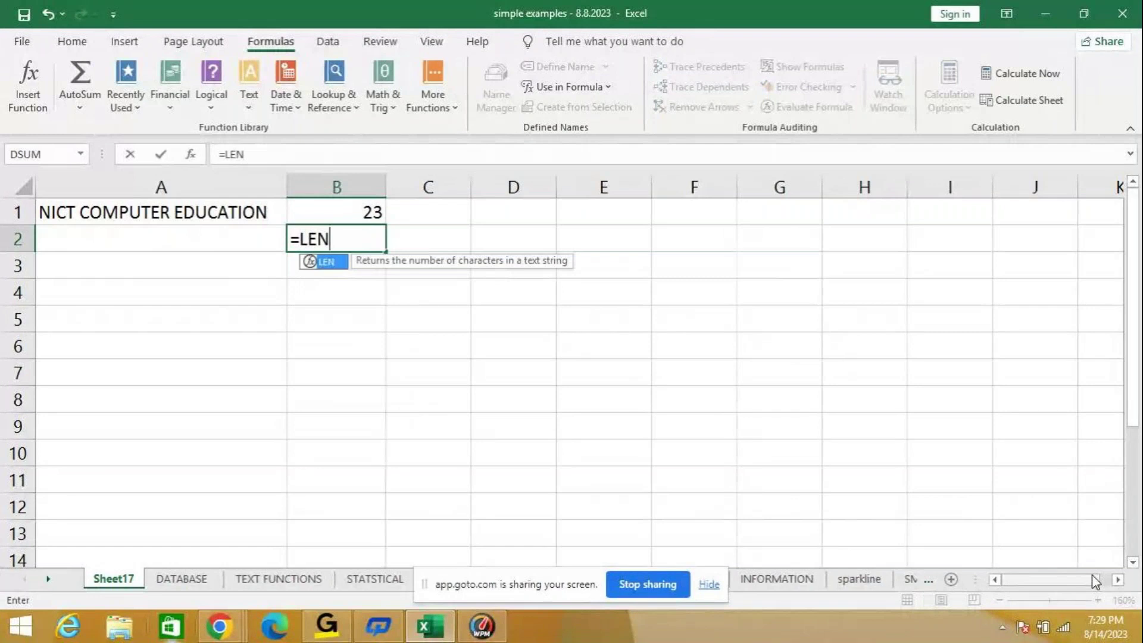
pyautogui.write('(')
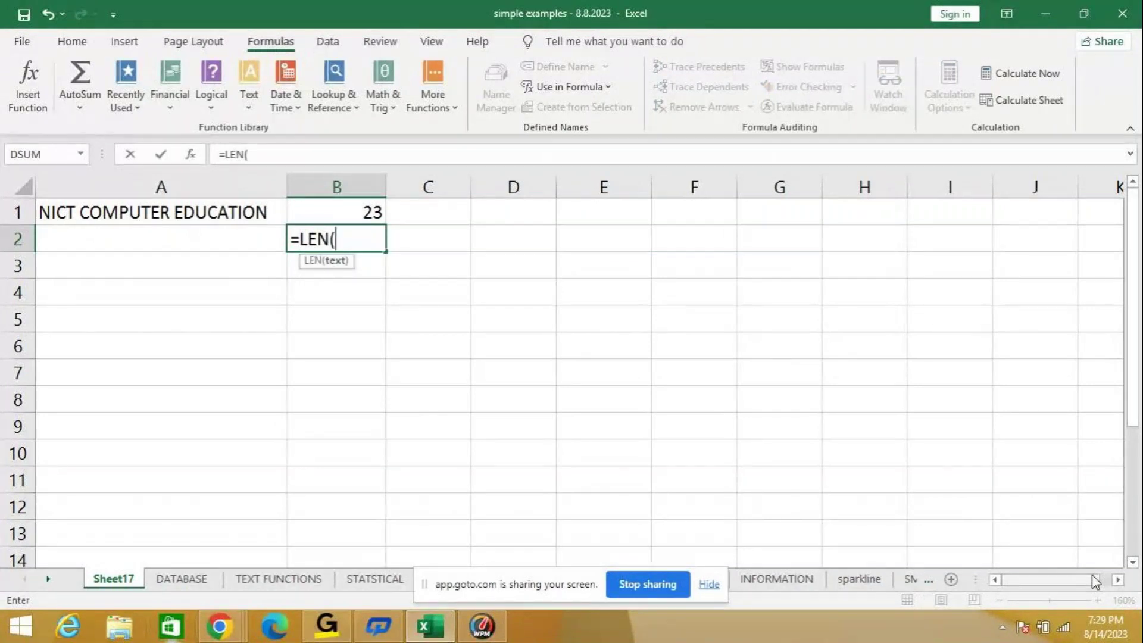
pyautogui.press('BackSpace')
pyautogui.write('"NICT')
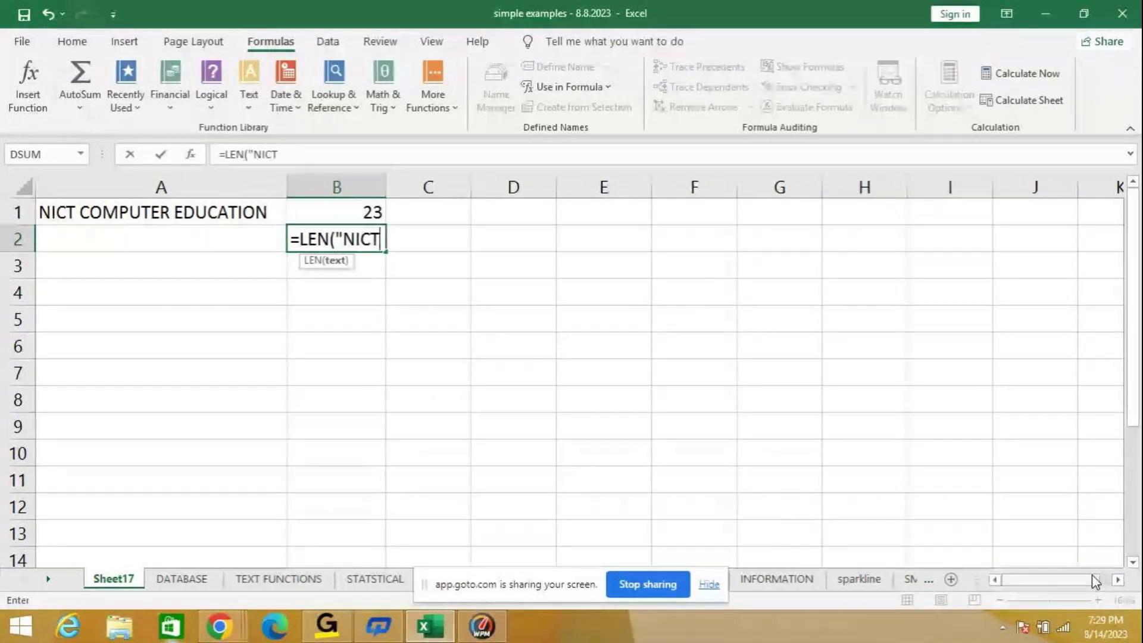
pyautogui.write('")')
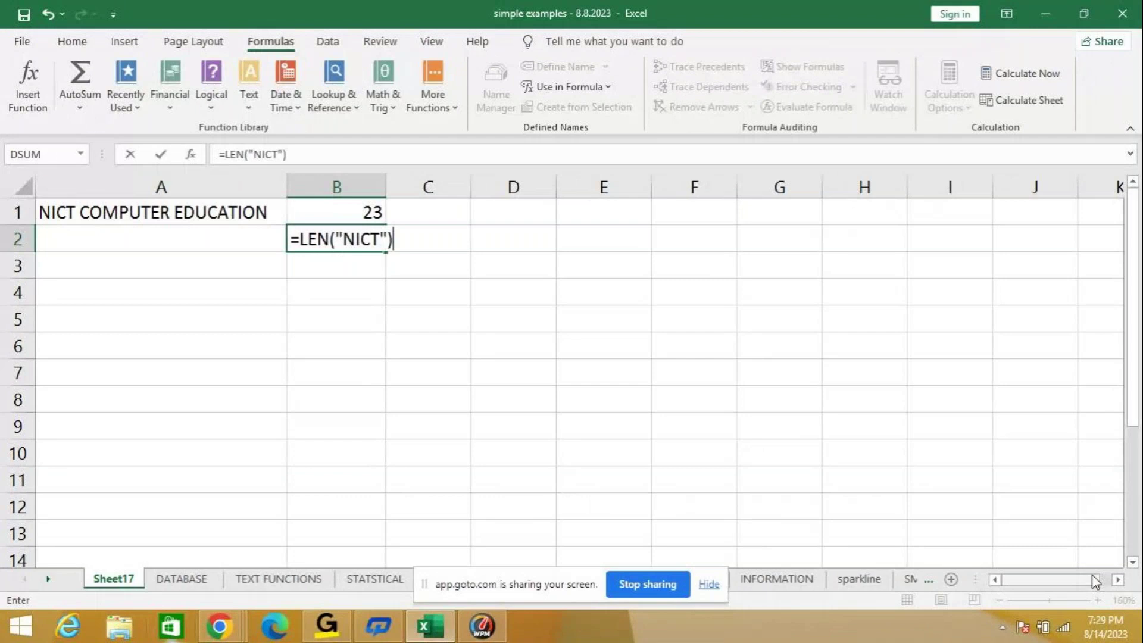
pyautogui.click(258, 154)
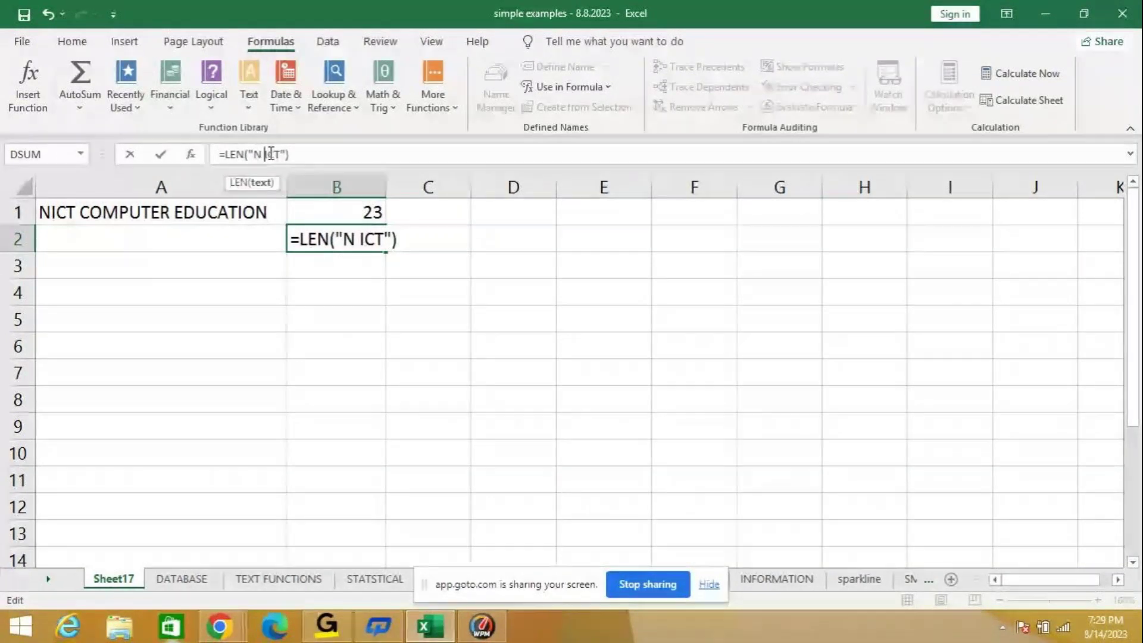
pyautogui.click(268, 154)
pyautogui.press('Right')
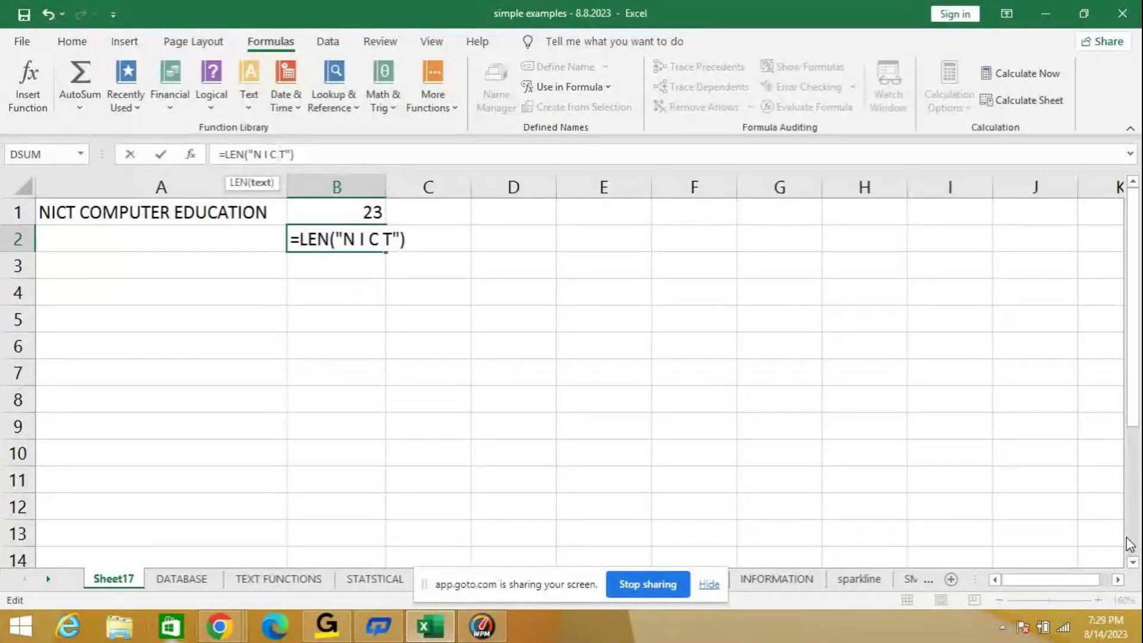
pyautogui.press('Return')
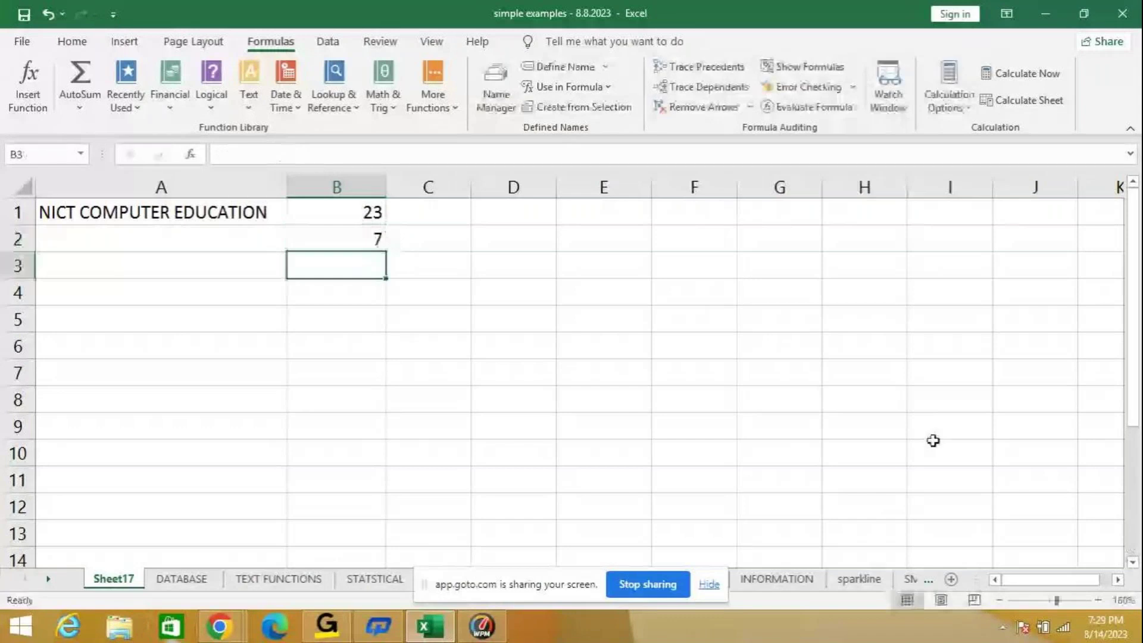
pyautogui.click(340, 237)
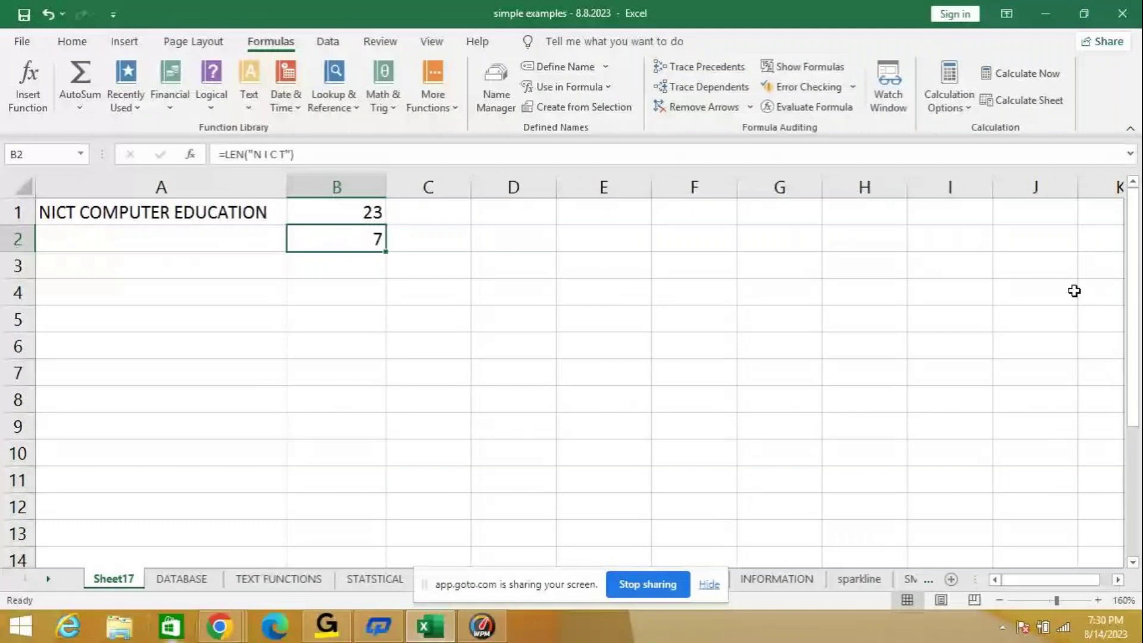
# Step: Enter =MID("BOMBAY",3,3) in B2 to show MBA, then clear the cell
pyautogui.write('=')
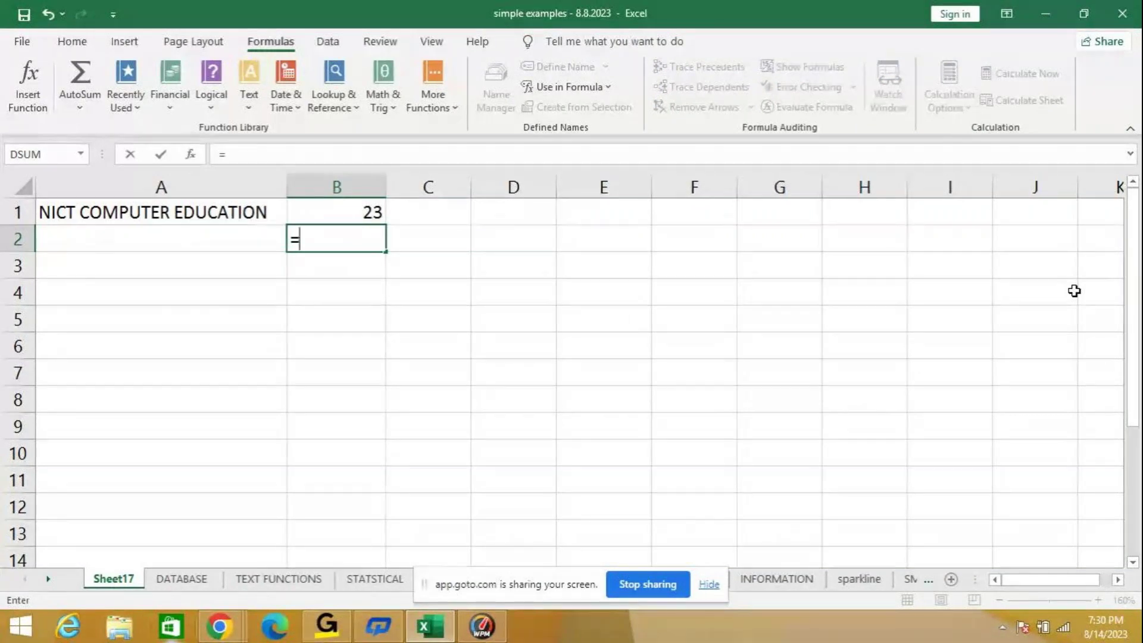
pyautogui.write('MID')
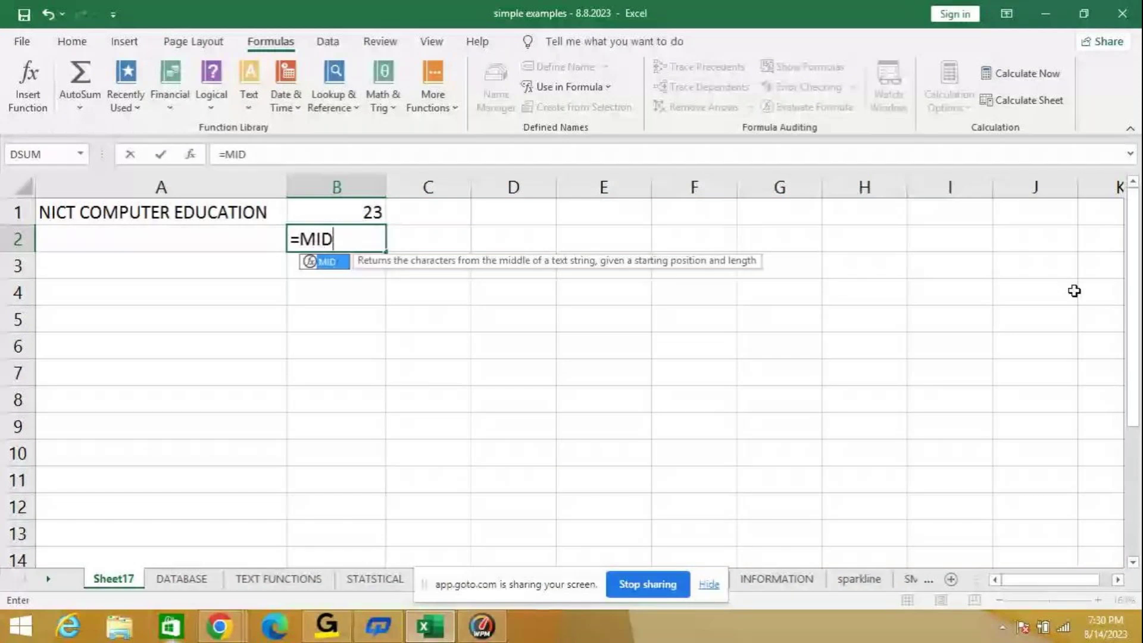
pyautogui.write('(')
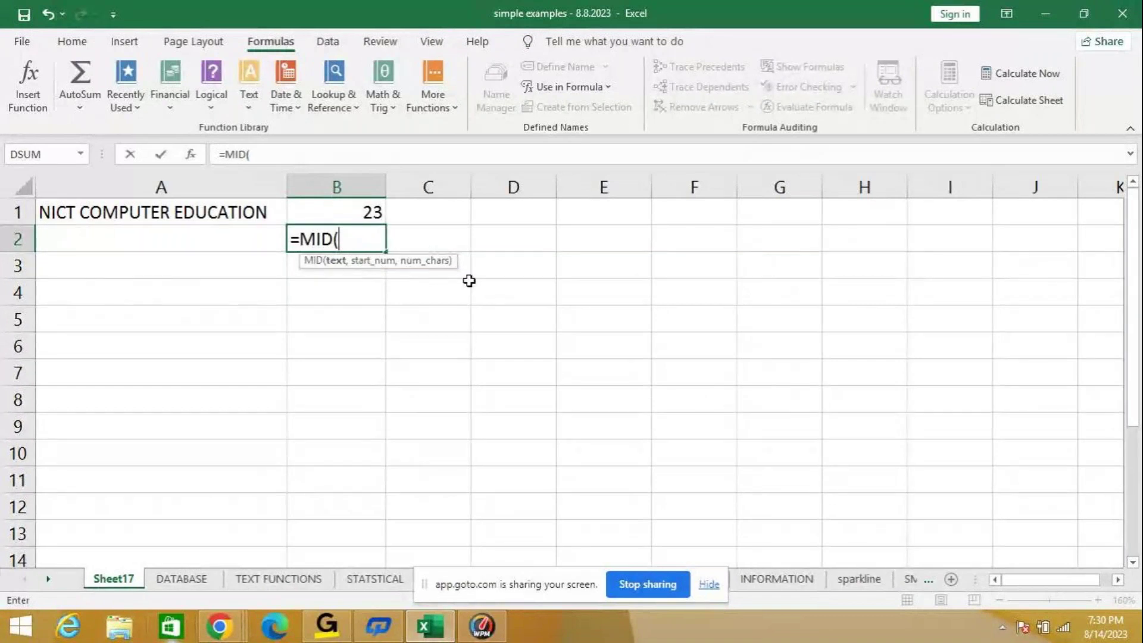
pyautogui.write('"BOMBA')
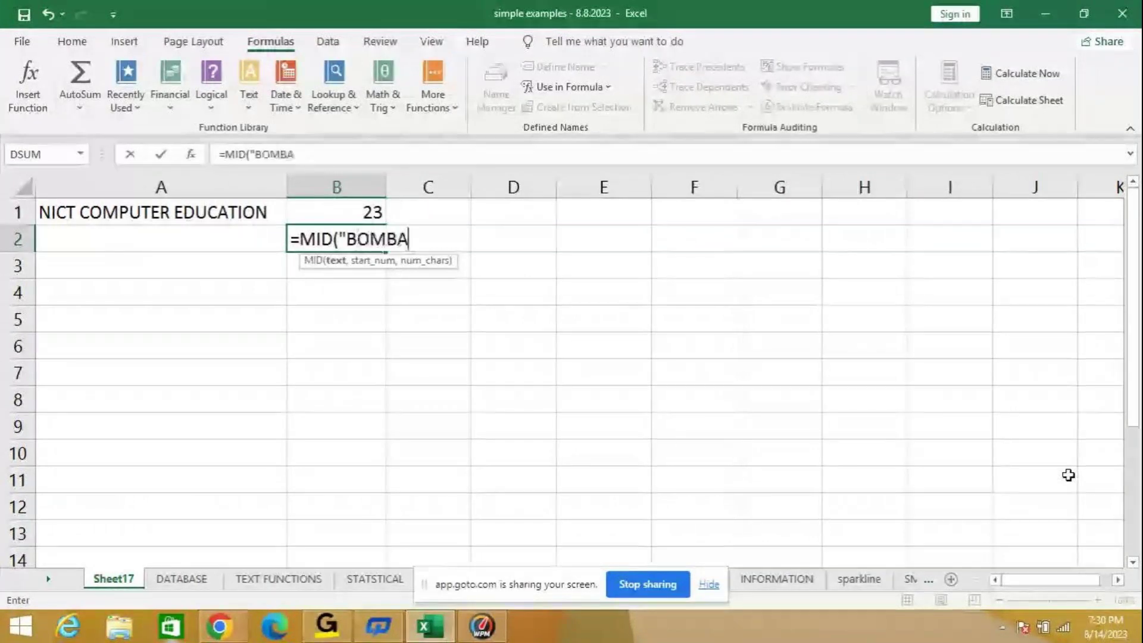
pyautogui.write('Y"')
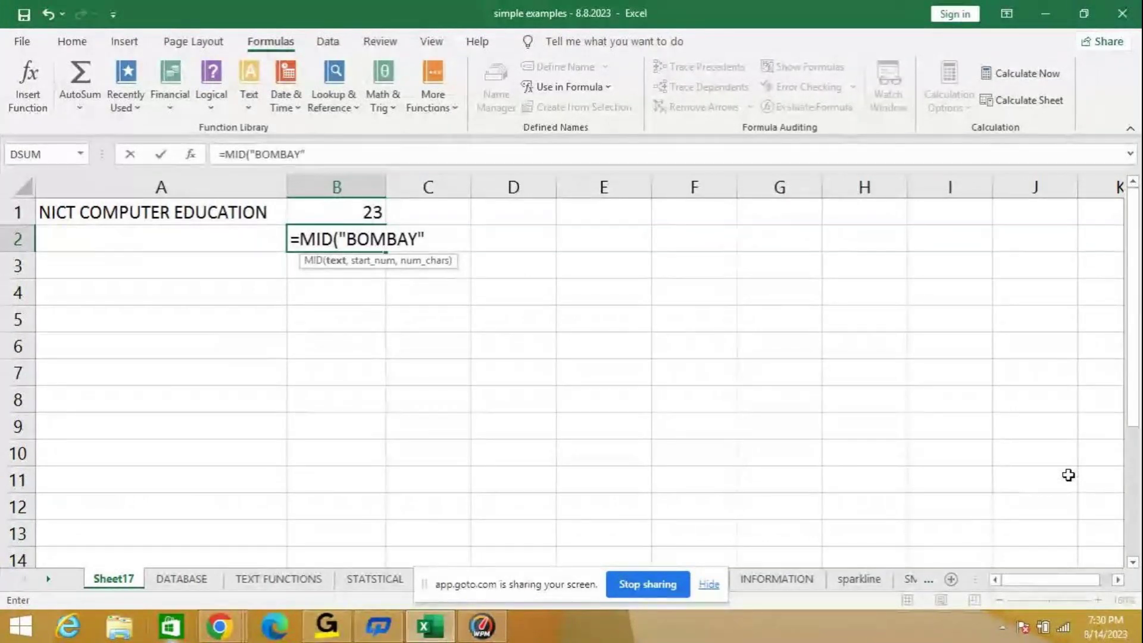
pyautogui.write(',')
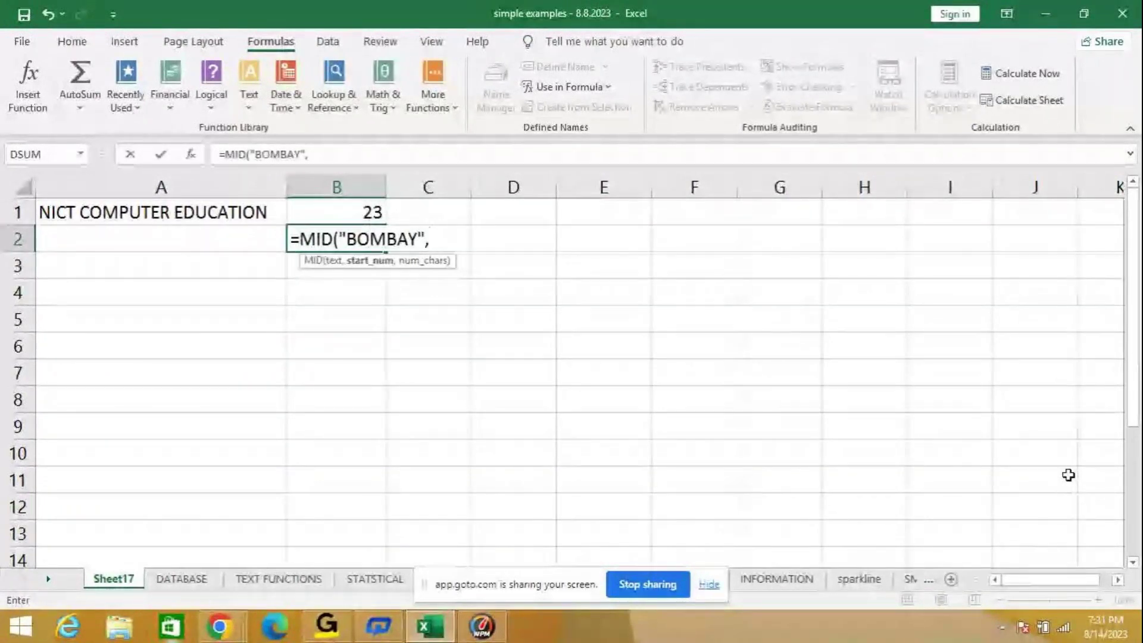
pyautogui.write('3')
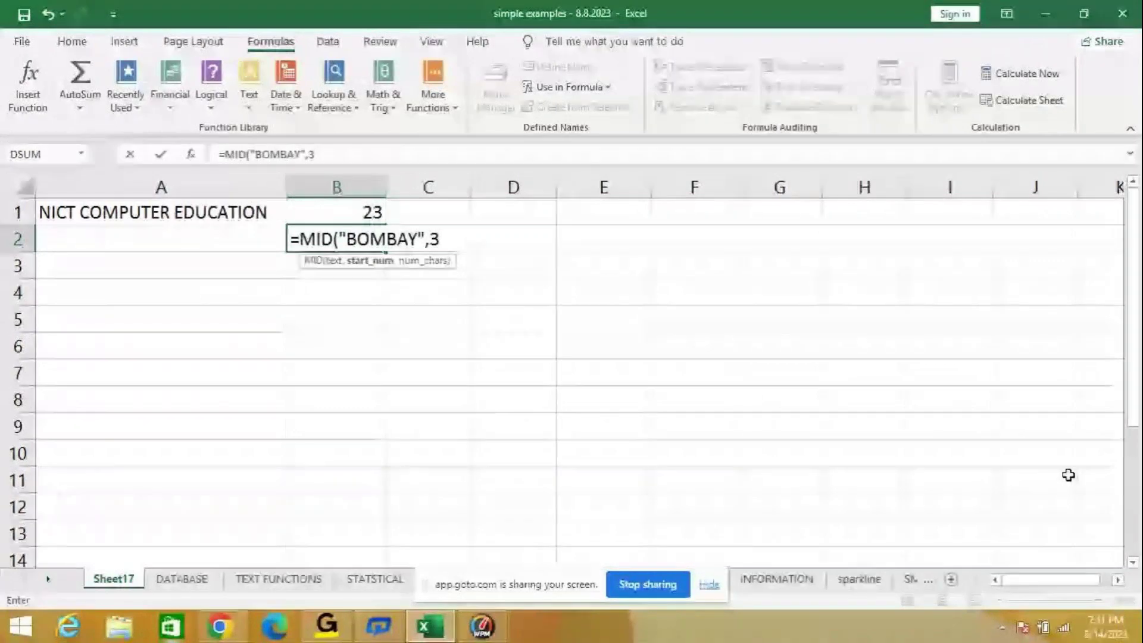
pyautogui.write(',')
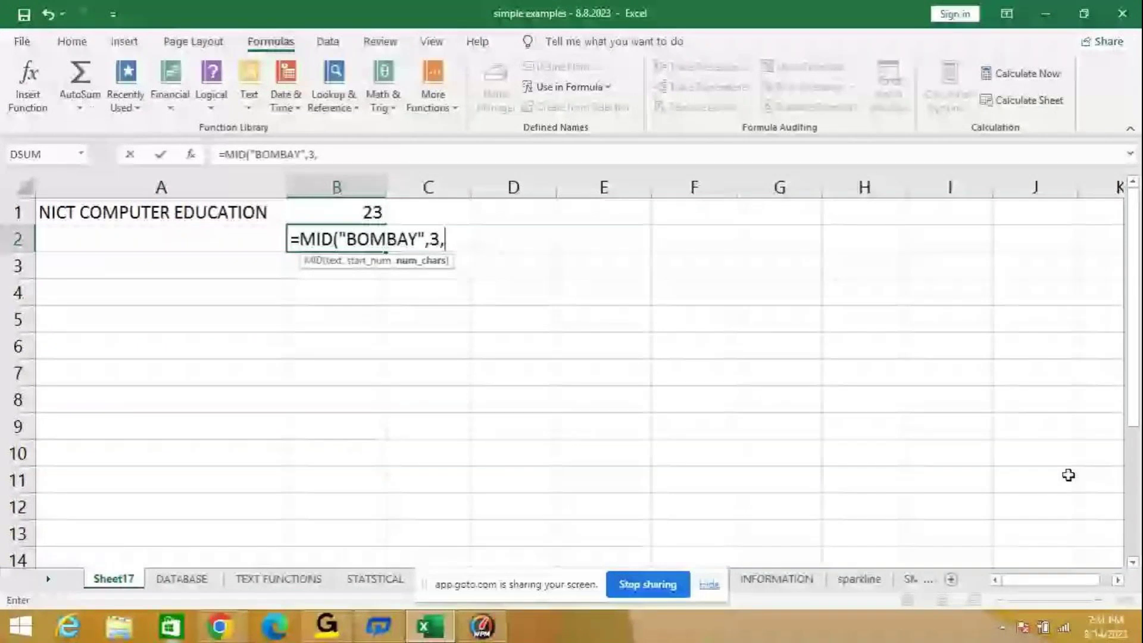
pyautogui.write('3')
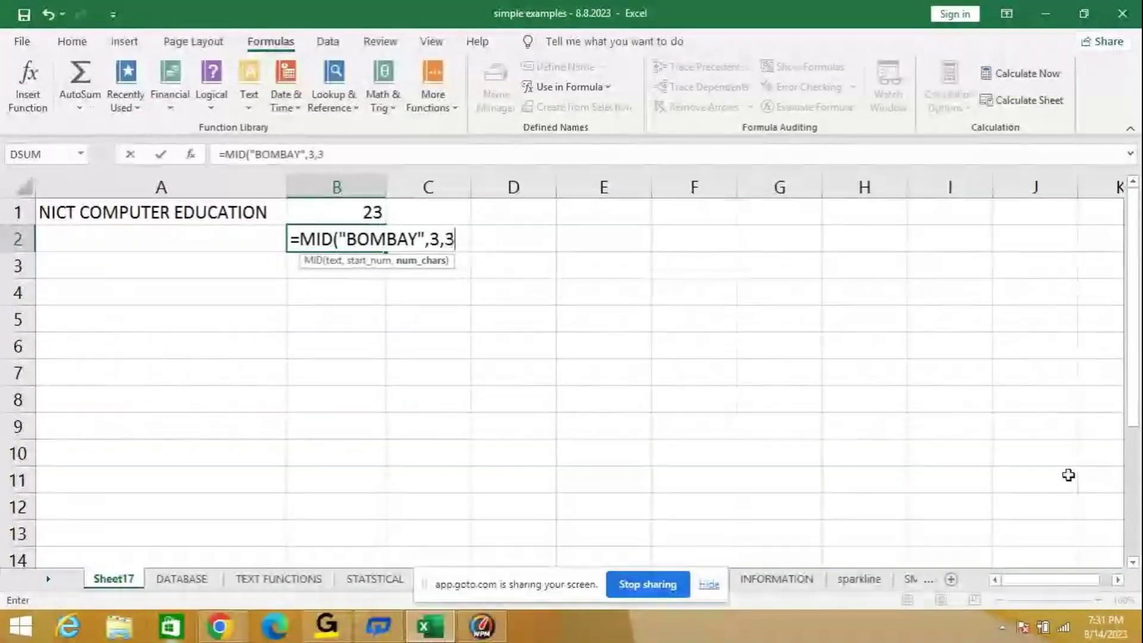
pyautogui.press('Return')
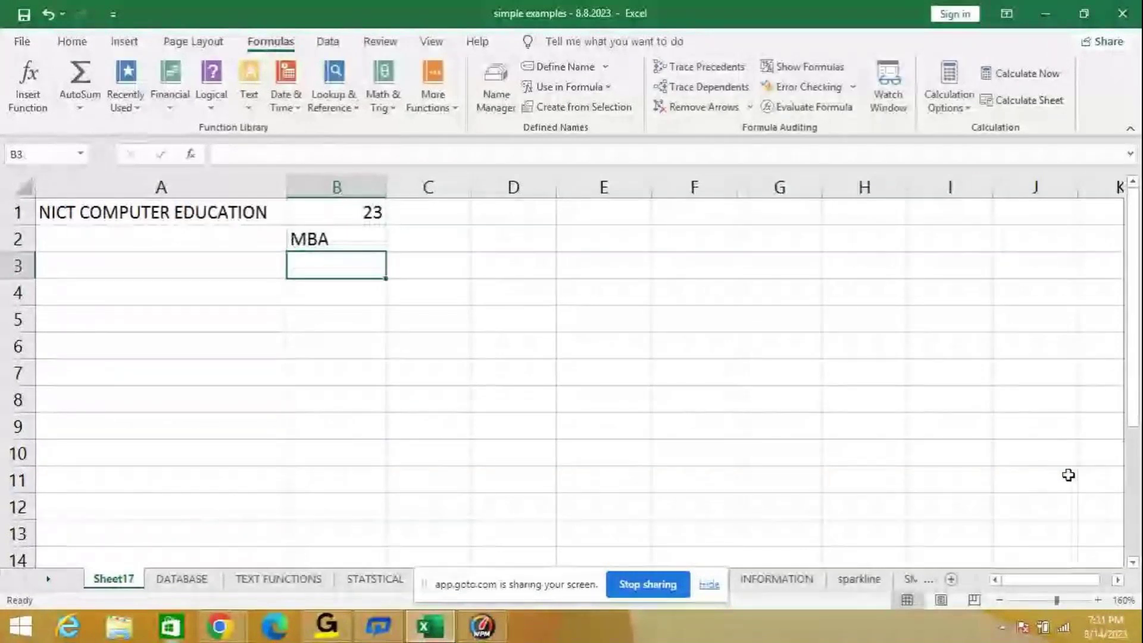
pyautogui.press('Up')
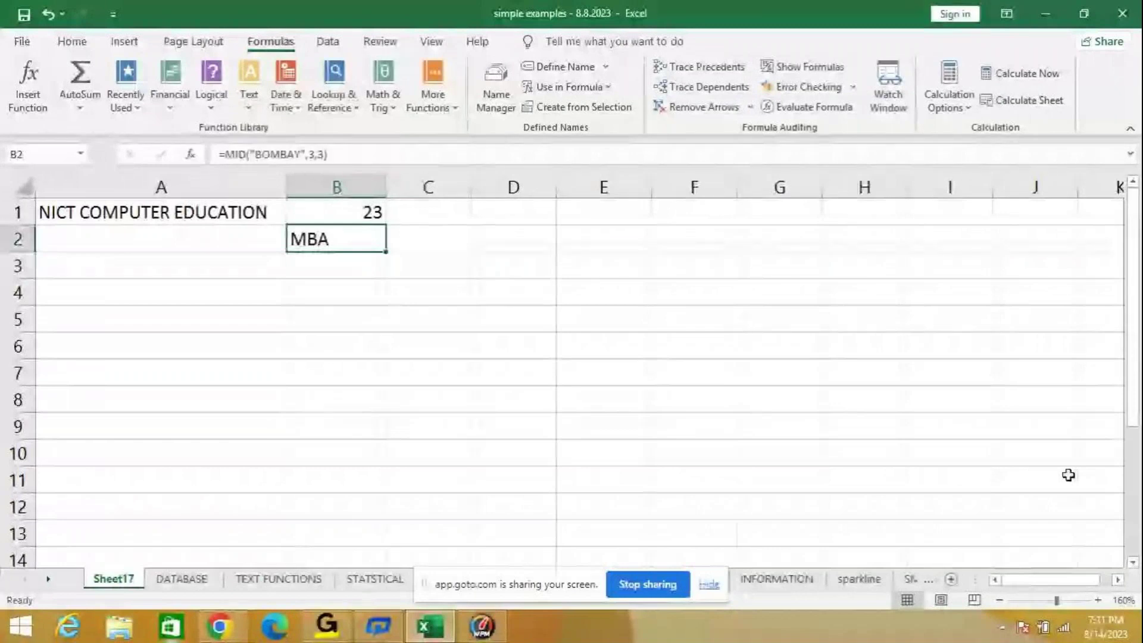
pyautogui.press('Delete')
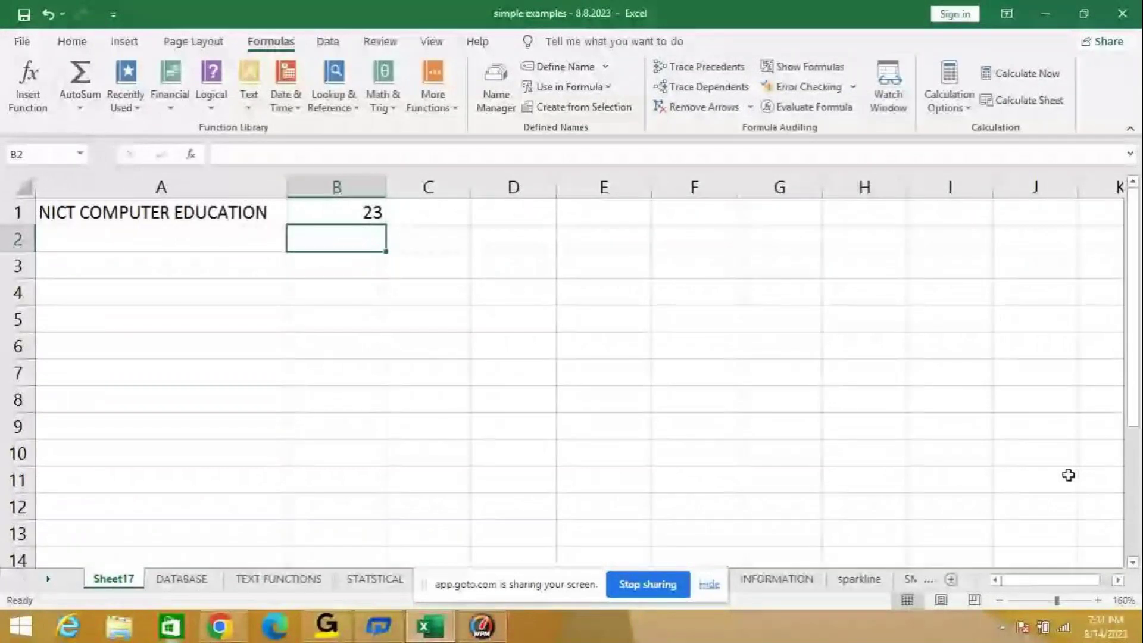
# Step: Enter =PROPER(A1) in B2 to get Nict Computer Education, then start a PROPER formula in B4
pyautogui.hotkey('shift', 'F3')
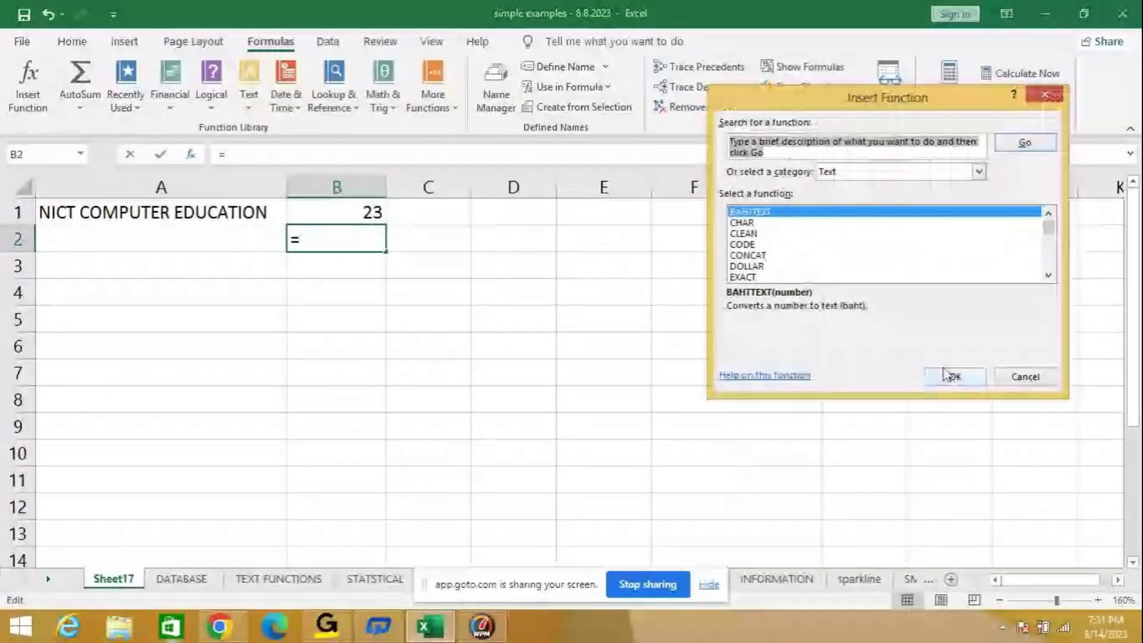
pyautogui.scroll(-3, 952, 381)
pyautogui.click(1037, 380)
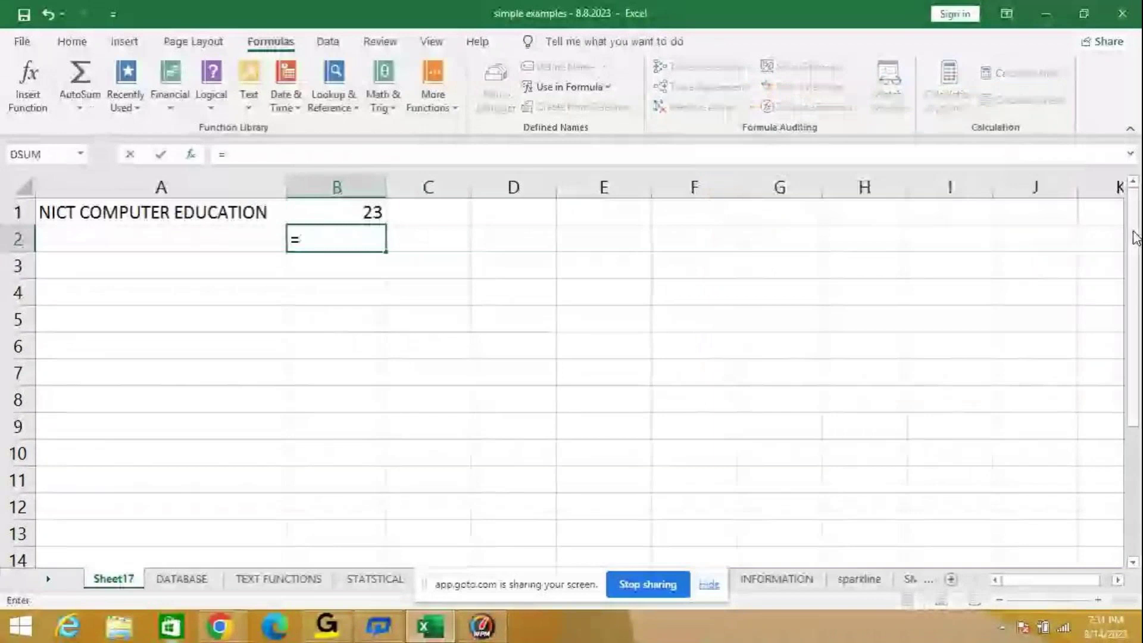
pyautogui.write('PROPER')
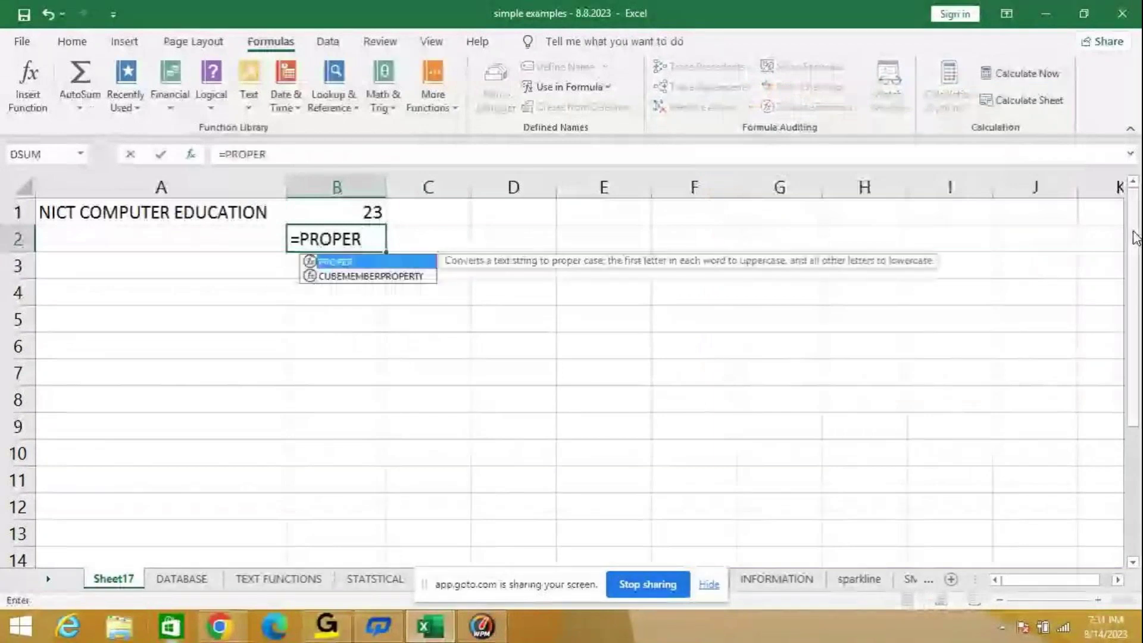
pyautogui.write('(')
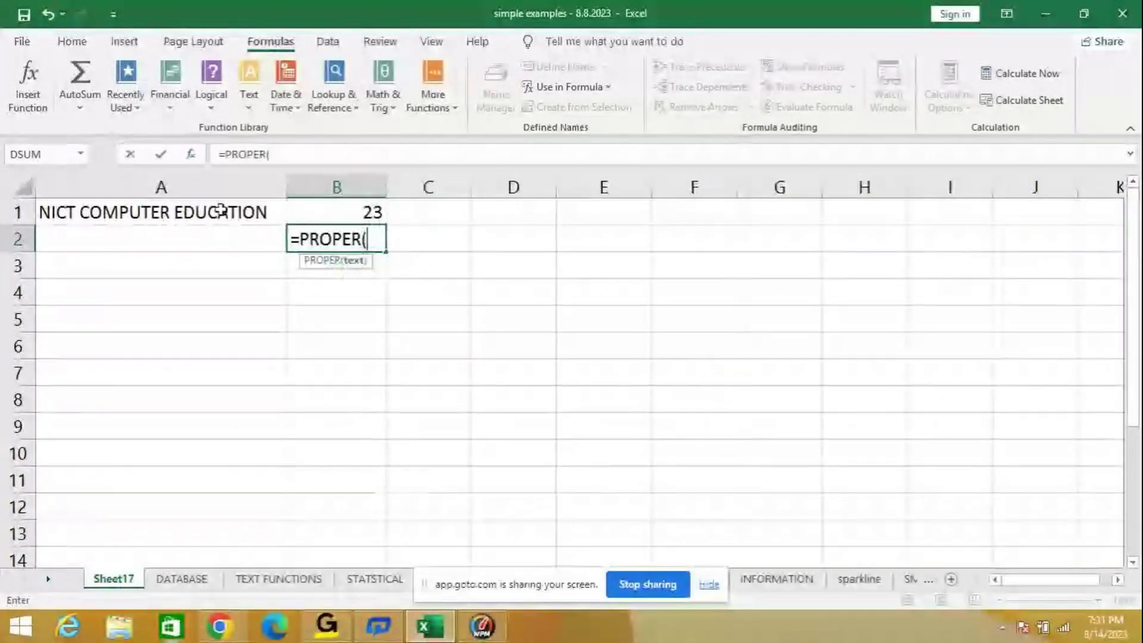
pyautogui.click(221, 209)
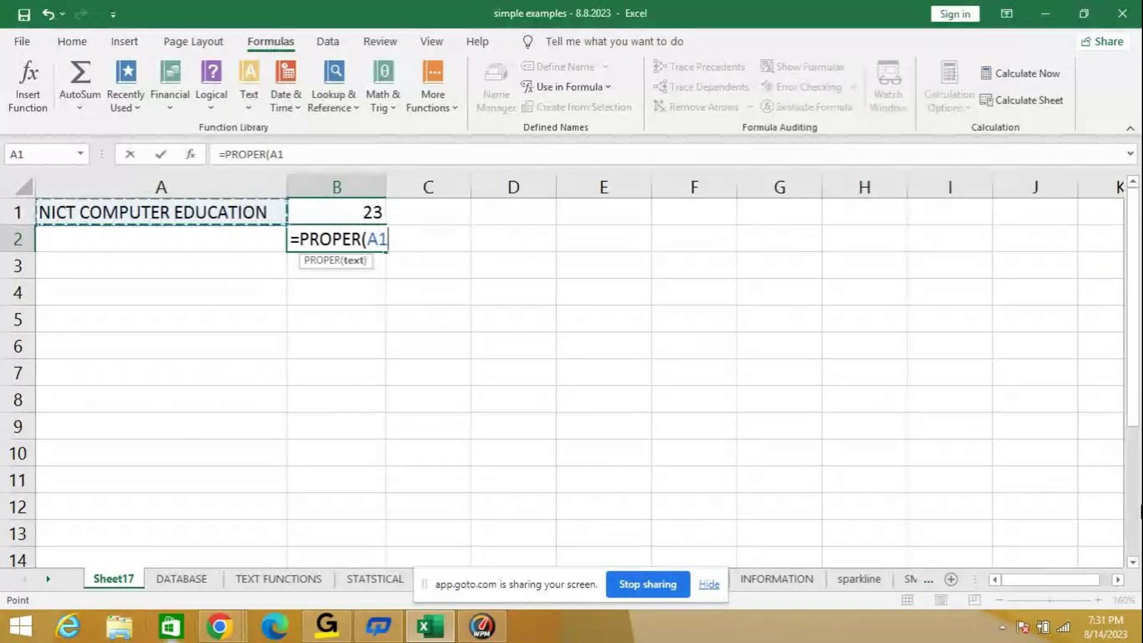
pyautogui.write(')')
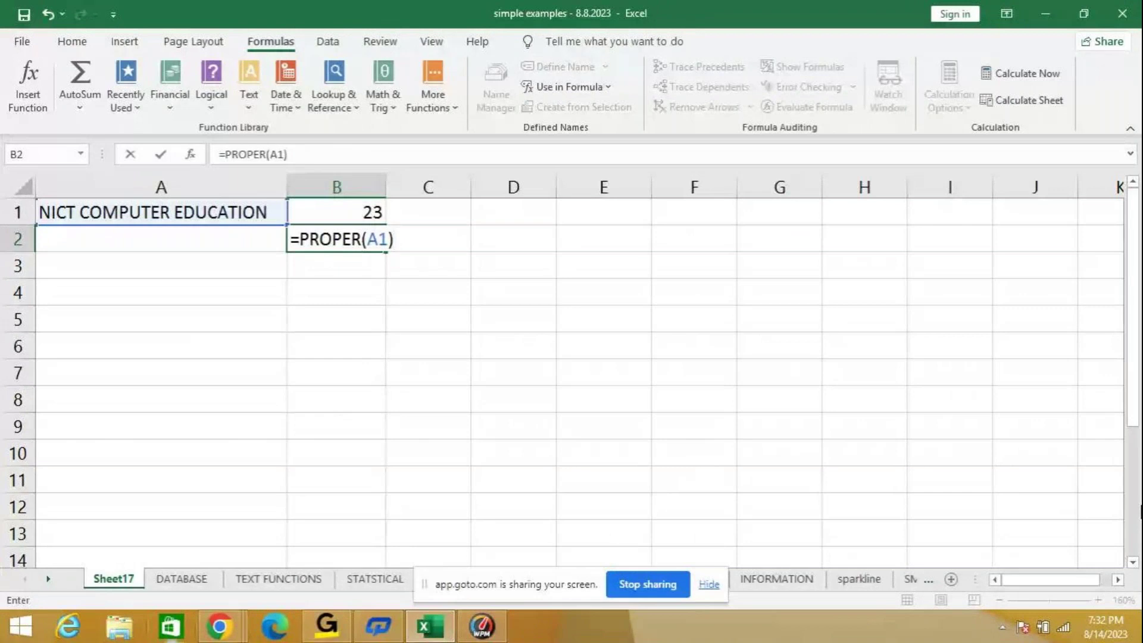
pyautogui.press('Return')
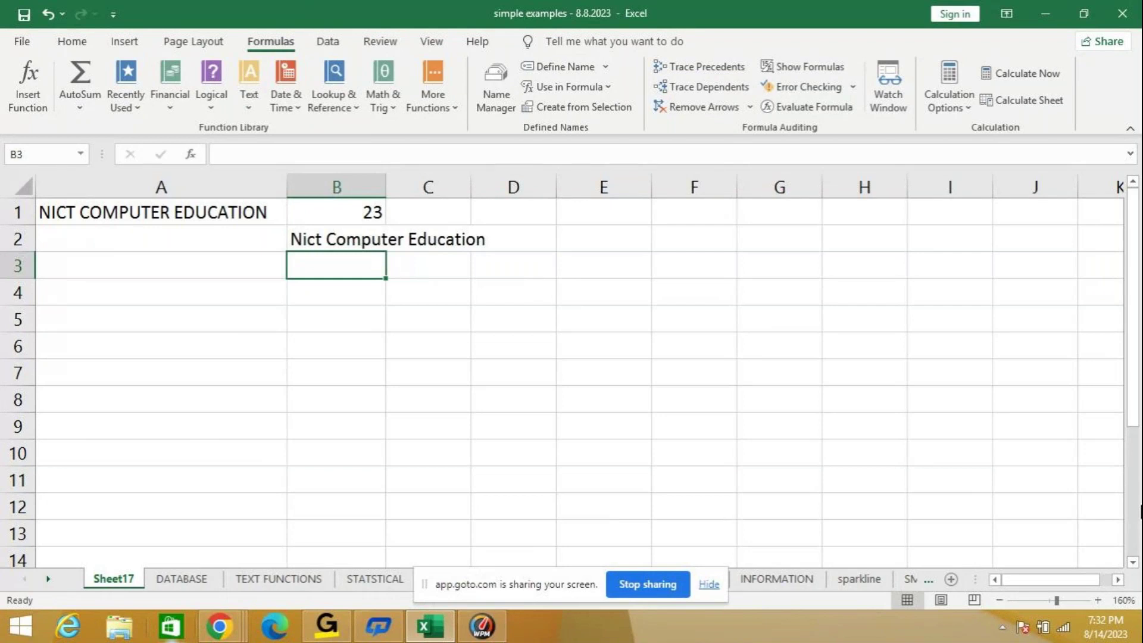
pyautogui.click(336, 292)
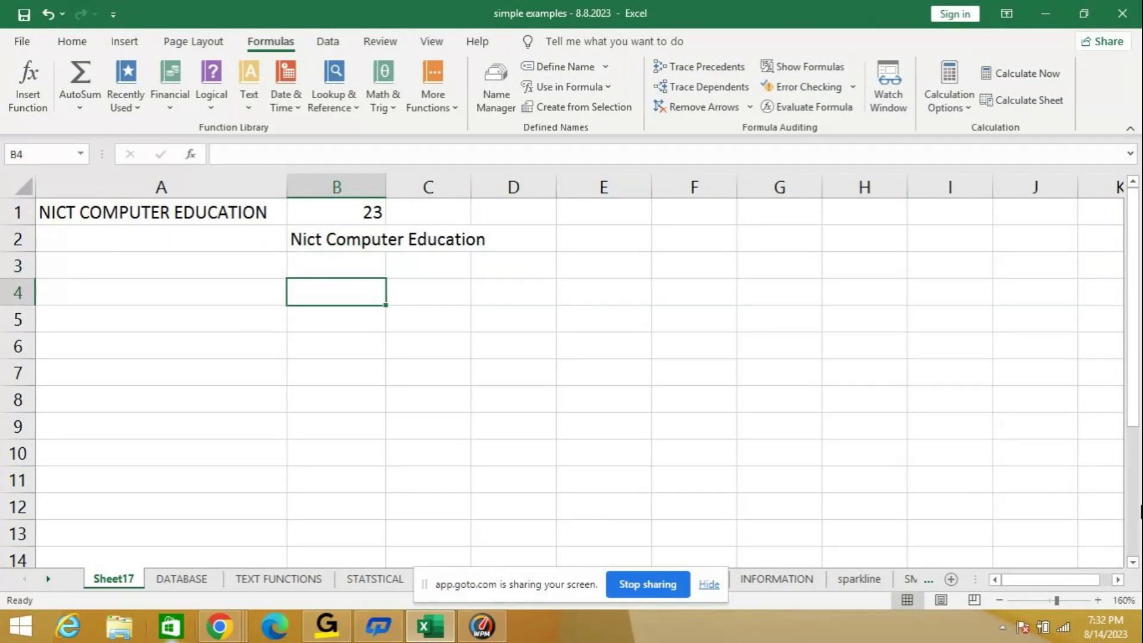
pyautogui.write('=')
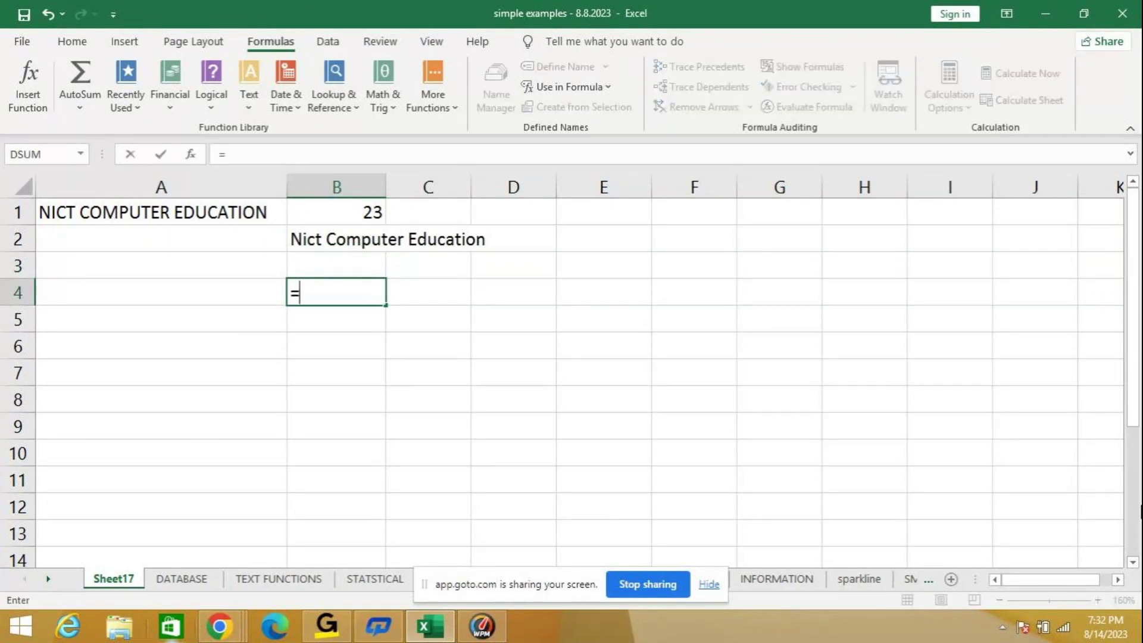
pyautogui.write('PR')
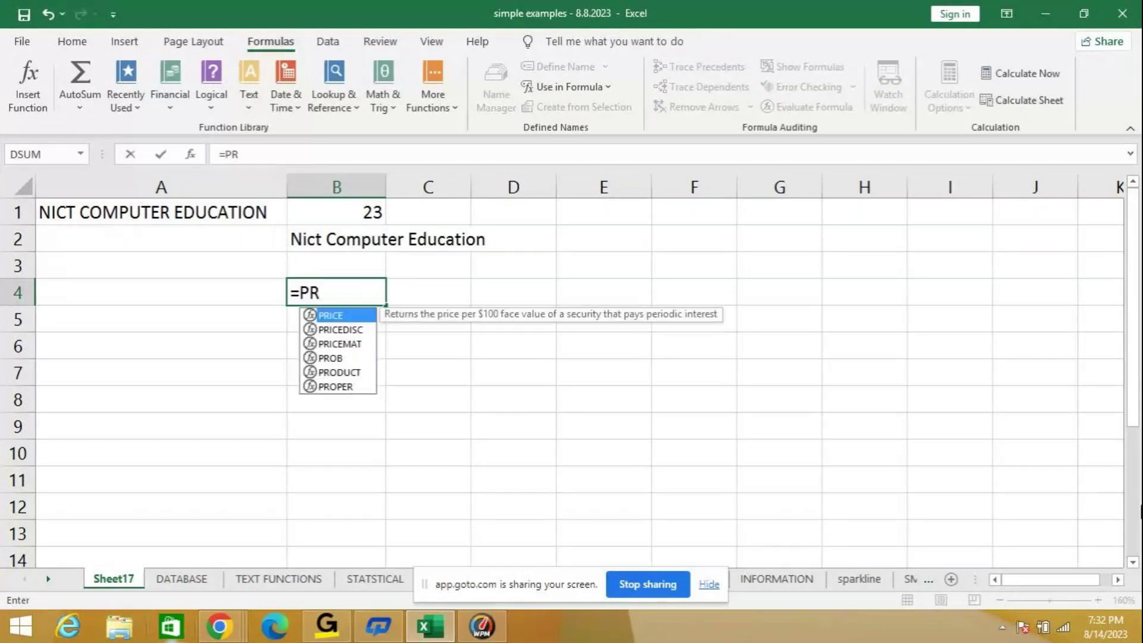
pyautogui.write('OPER(')
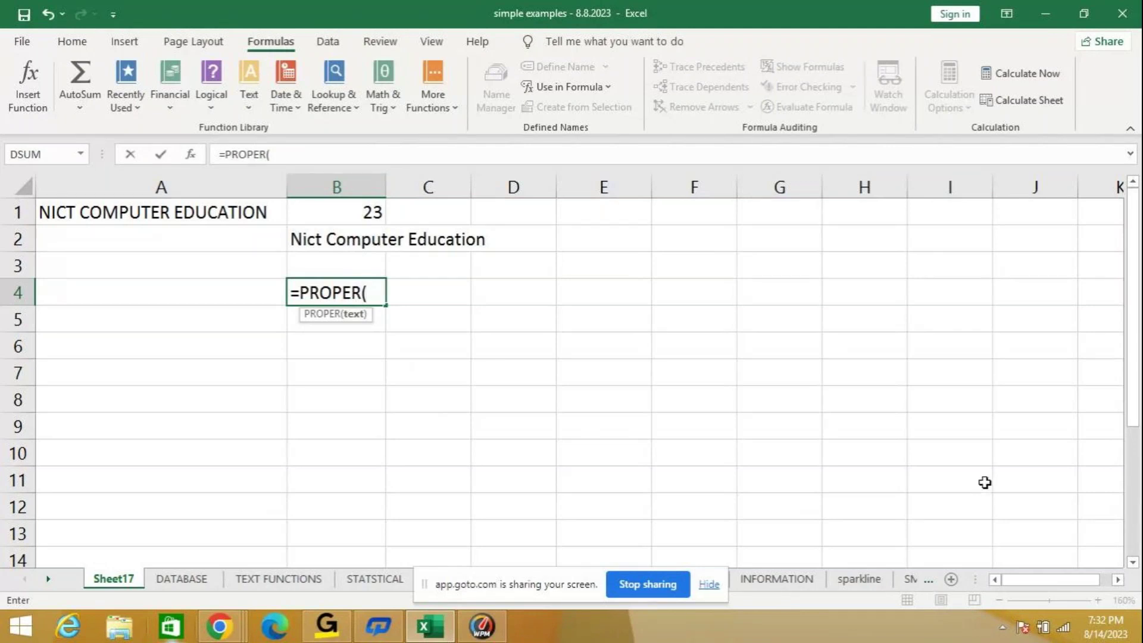
# Step: Complete =PROPER("HELLO WORLD") in B4 so it shows Hello World
pyautogui.write('"HELLO WORLD')
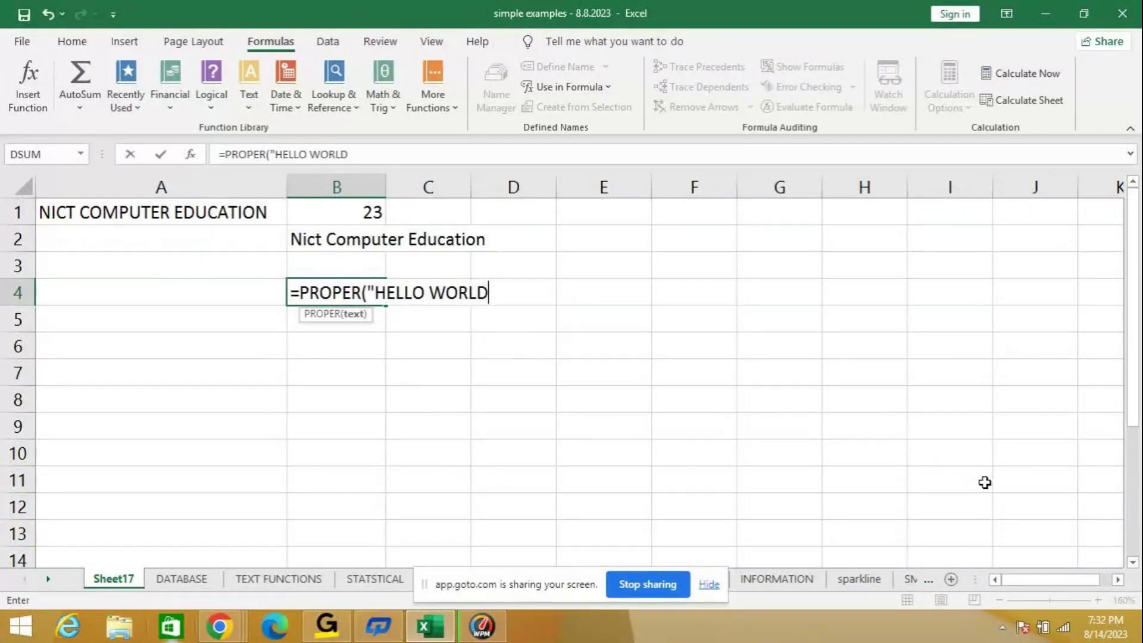
pyautogui.write('")')
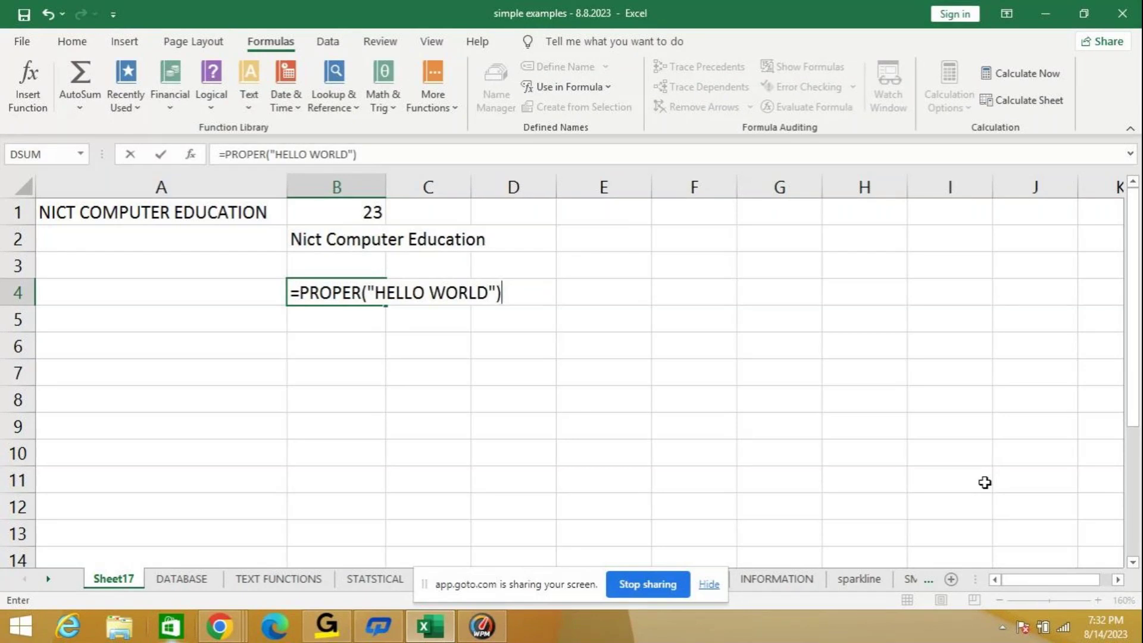
pyautogui.press('Return')
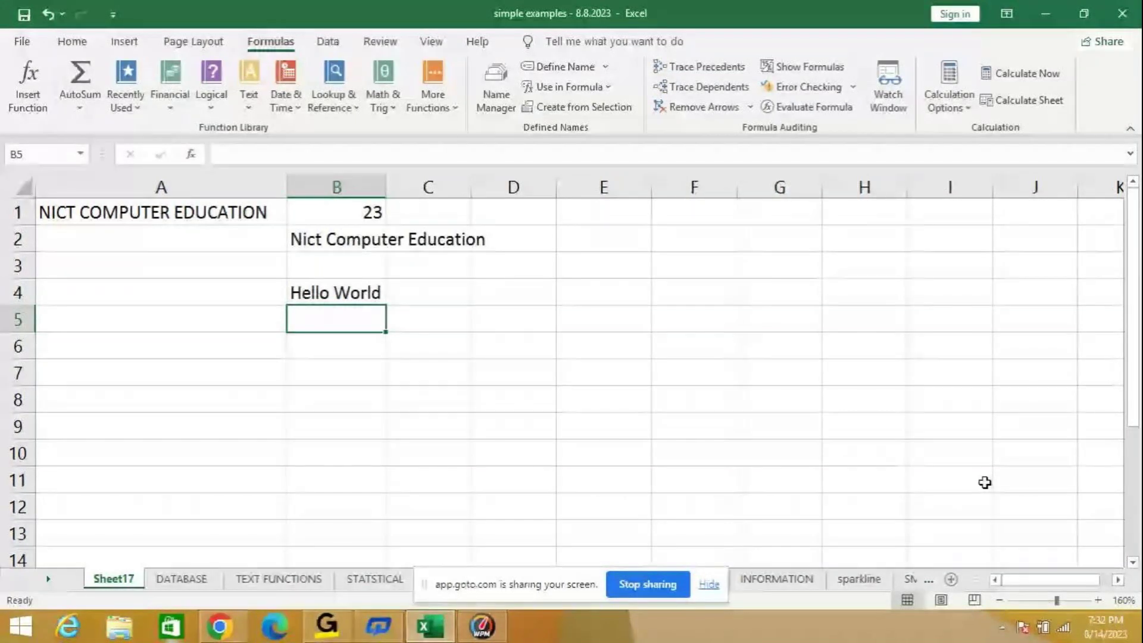
# Step: Enter =PROPER("WELCOME TO EXCEL") in B5 to display Welcome To Excel
pyautogui.write('=')
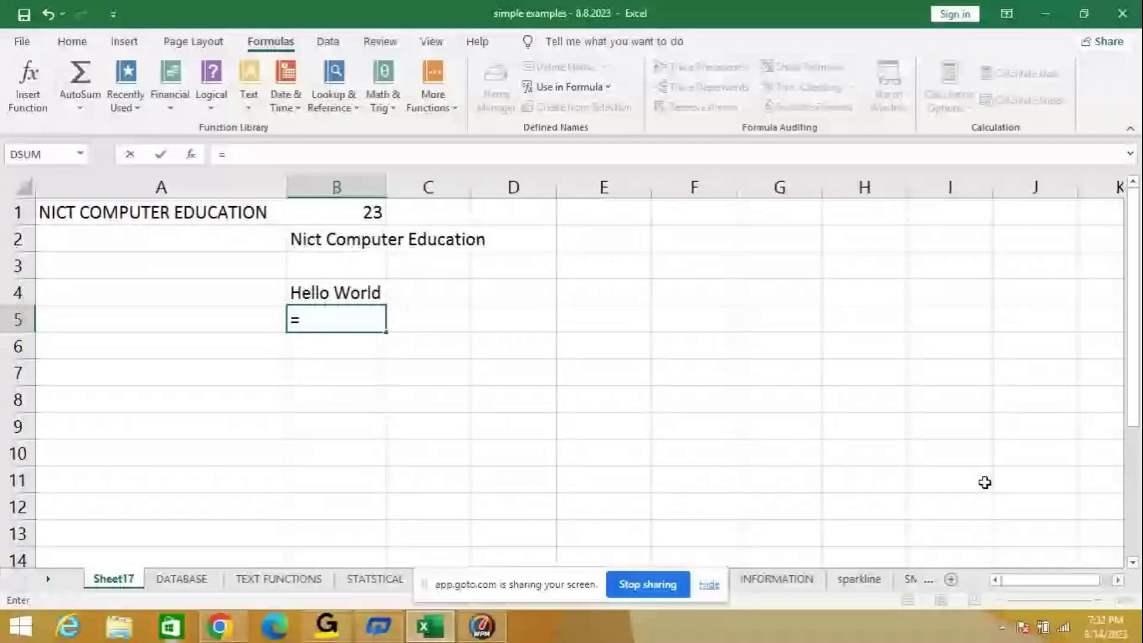
pyautogui.write('PROPER(')
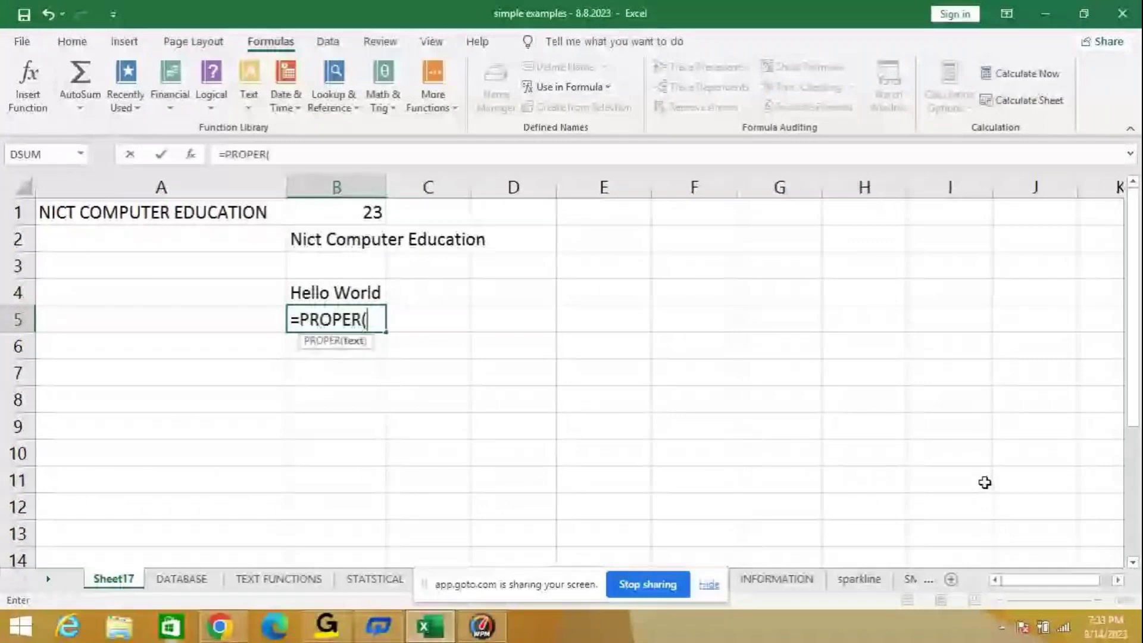
pyautogui.write('"')
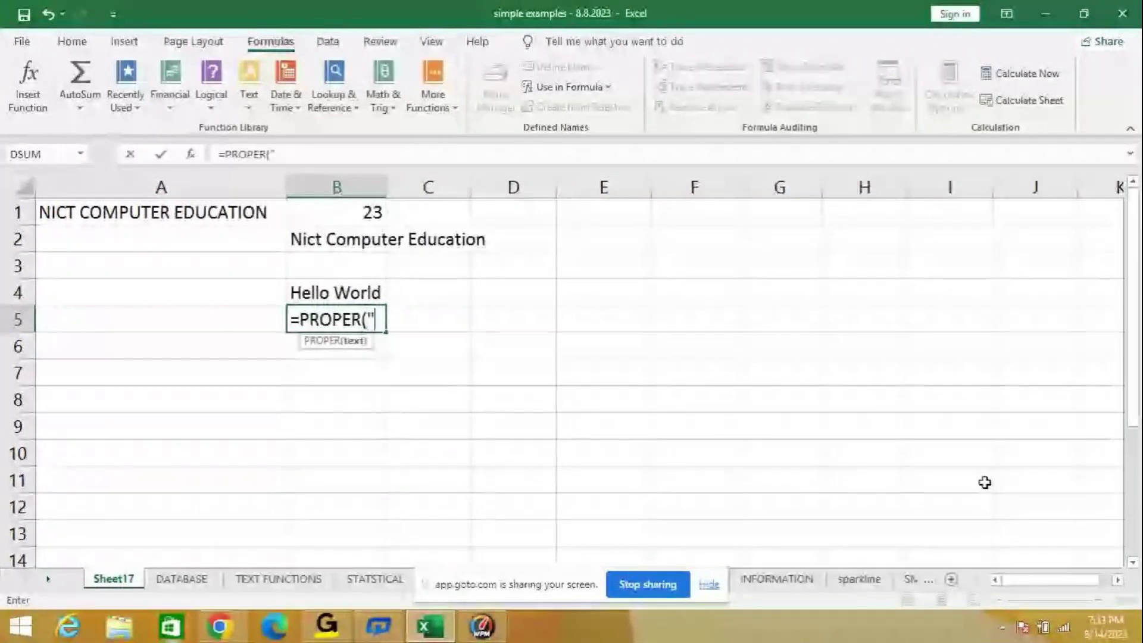
pyautogui.write('WELCO')
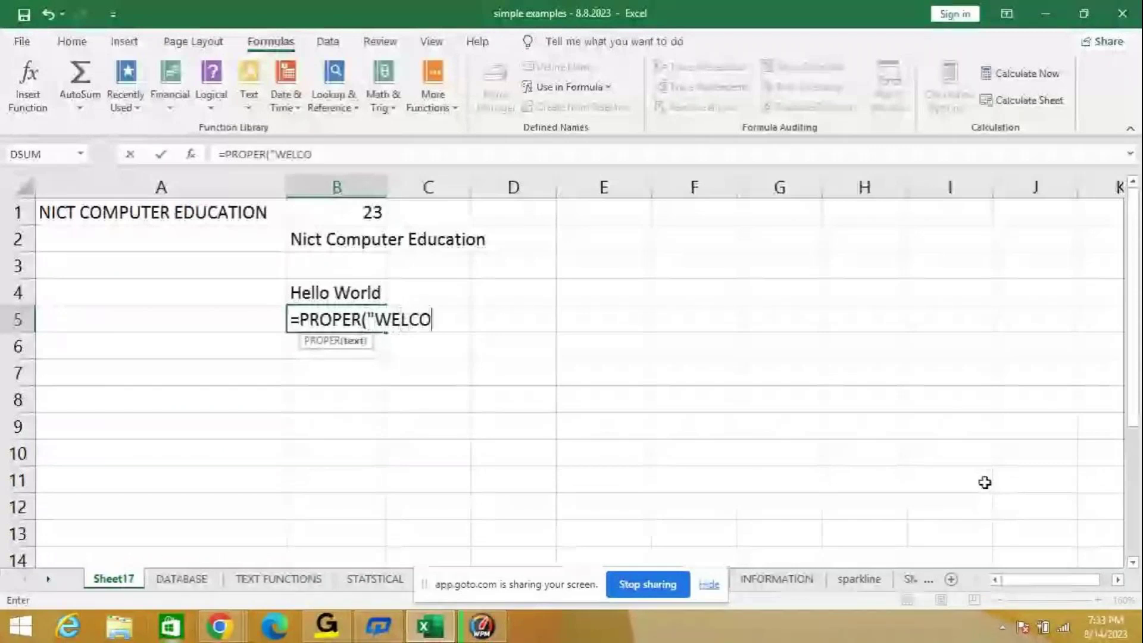
pyautogui.write('ME TO E')
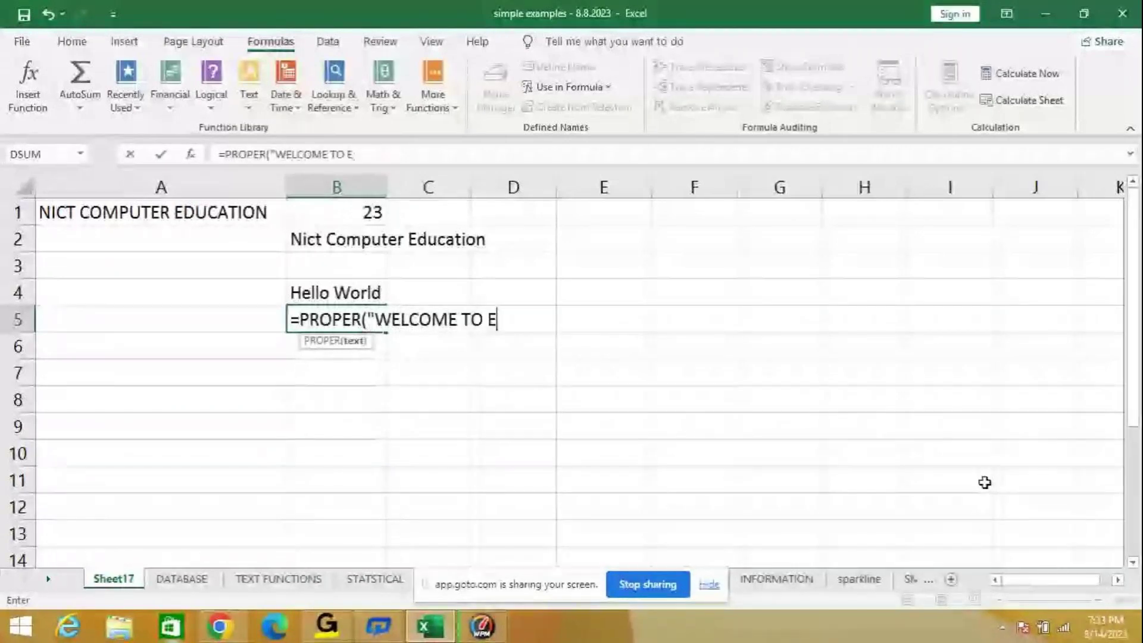
pyautogui.write('XCEL"')
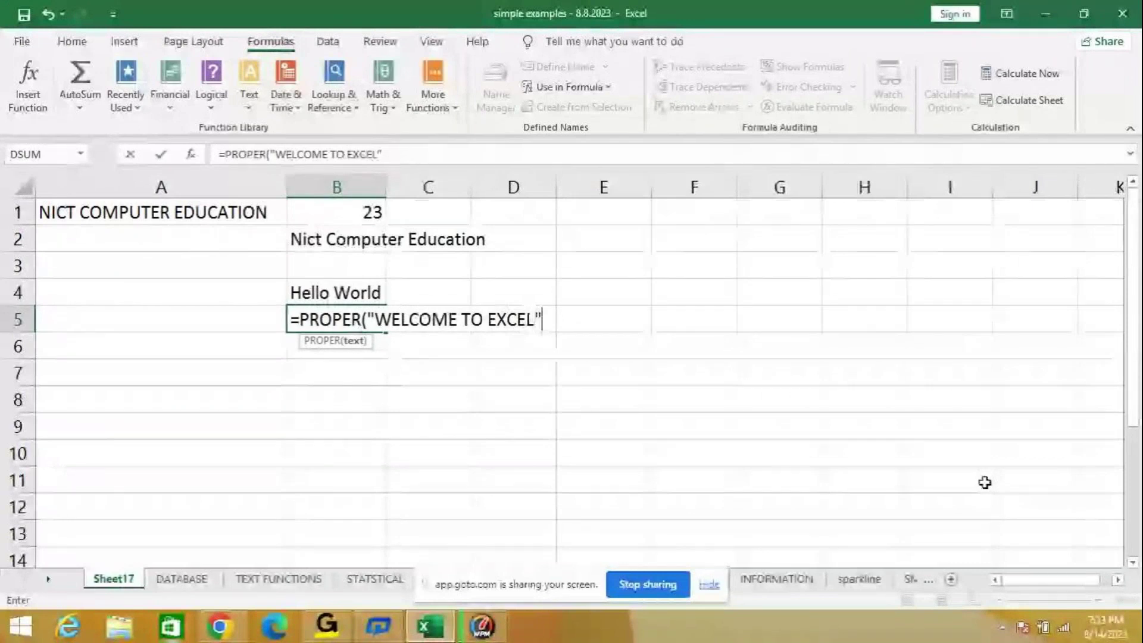
pyautogui.write(')')
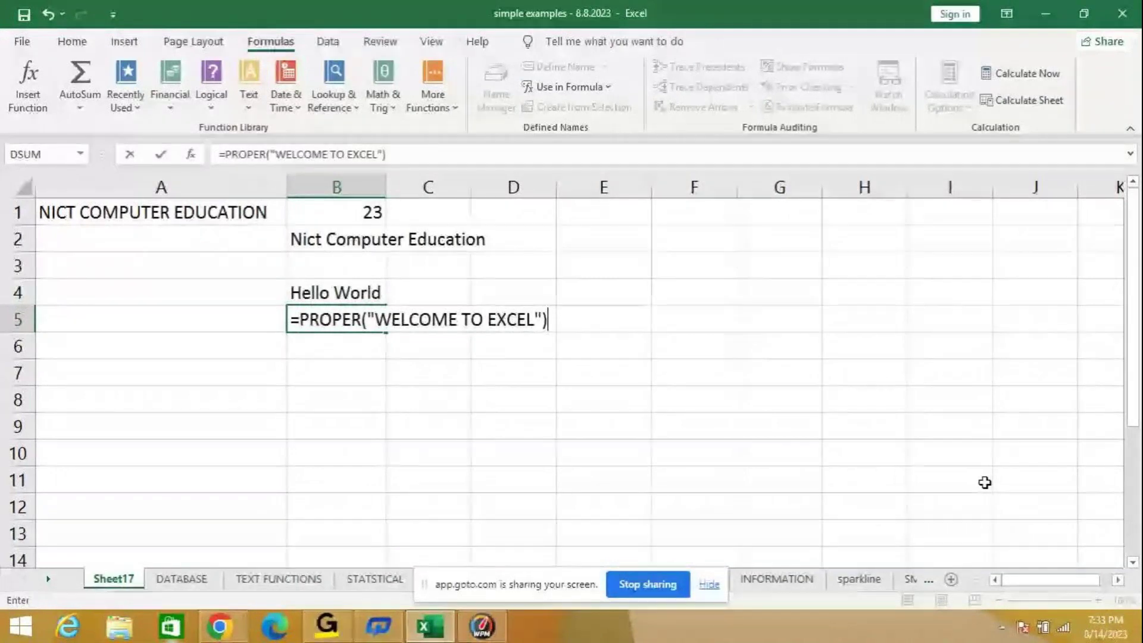
pyautogui.press('Return')
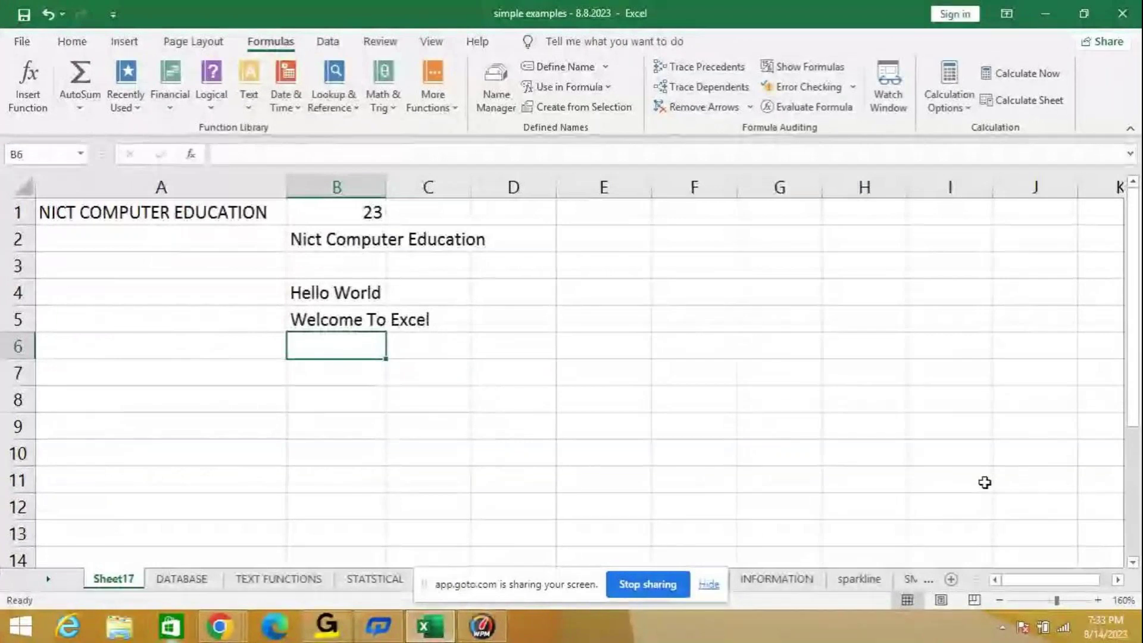
# Step: Select B7 and start typing =REPLACE("NIIT", with NIIT as the text to modify
pyautogui.click(322, 373)
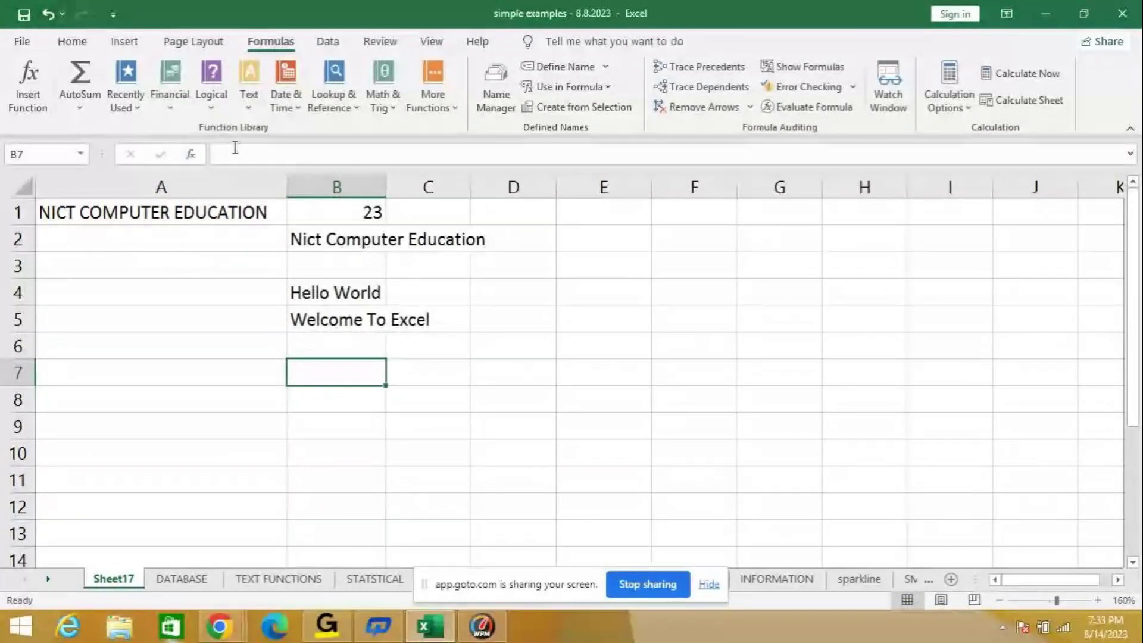
pyautogui.click(191, 154)
pyautogui.scroll(-3, 833, 275)
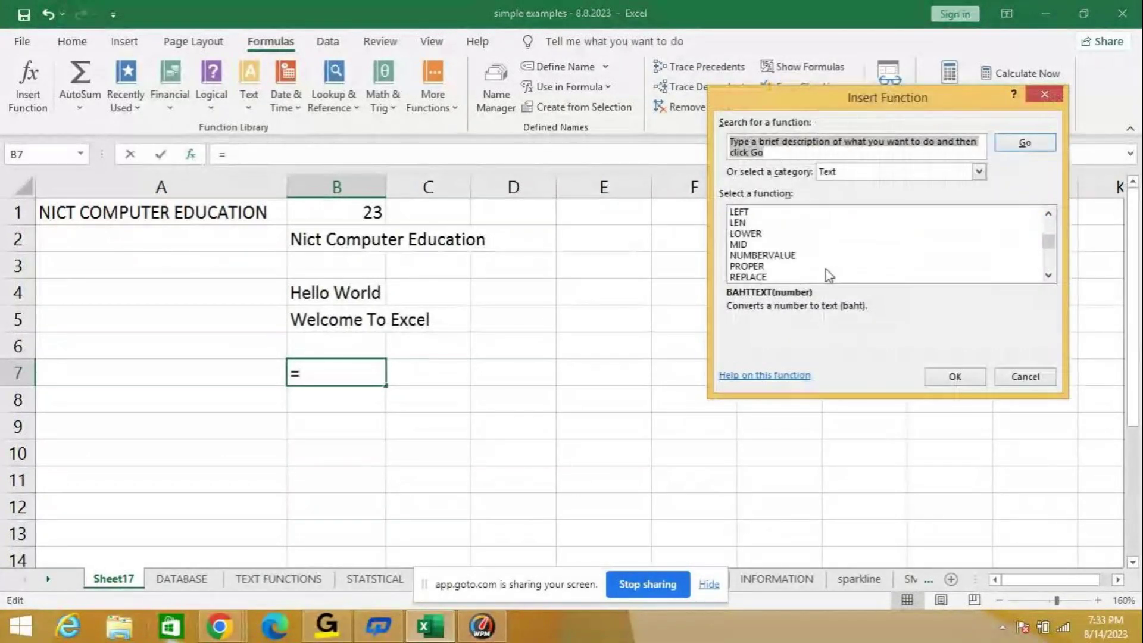
pyautogui.scroll(-1, 797, 273)
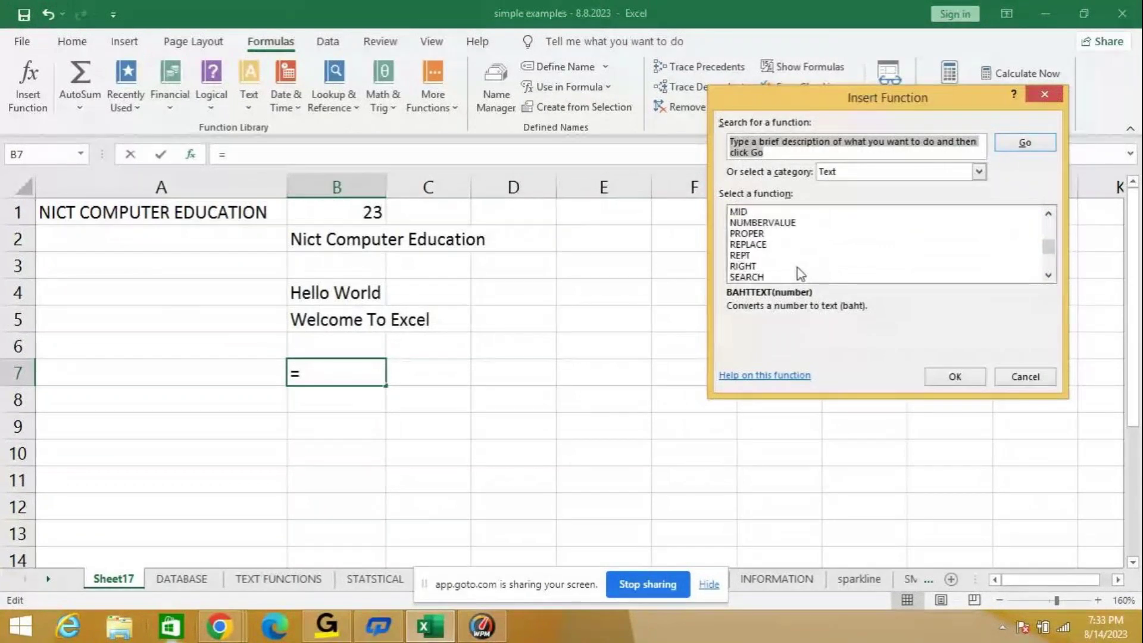
pyautogui.click(1024, 377)
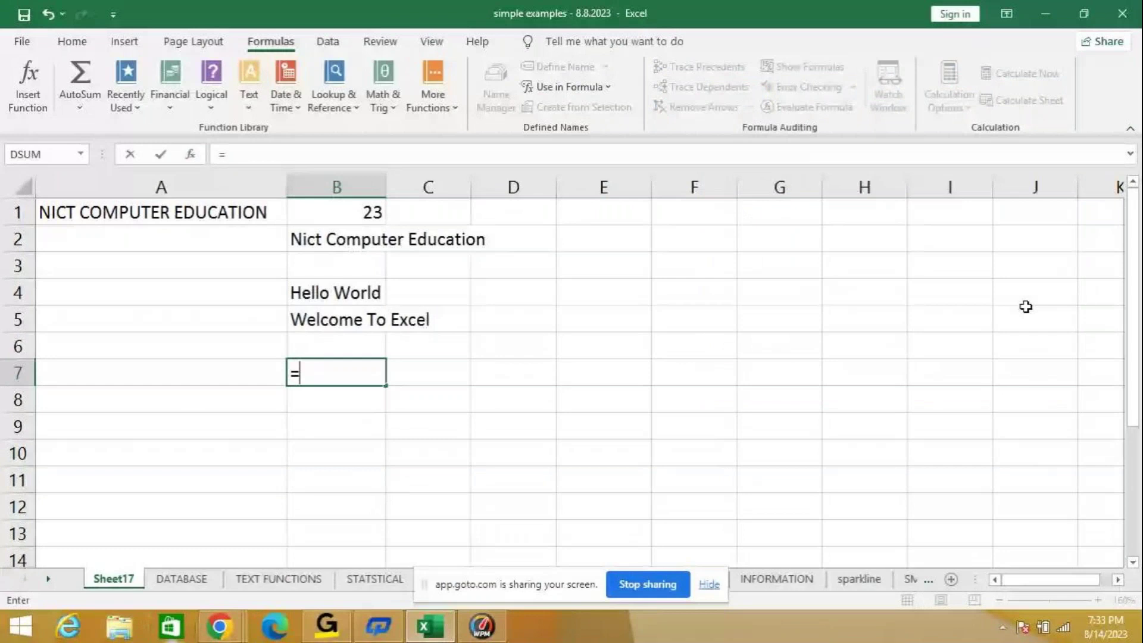
pyautogui.write('REPLACE(')
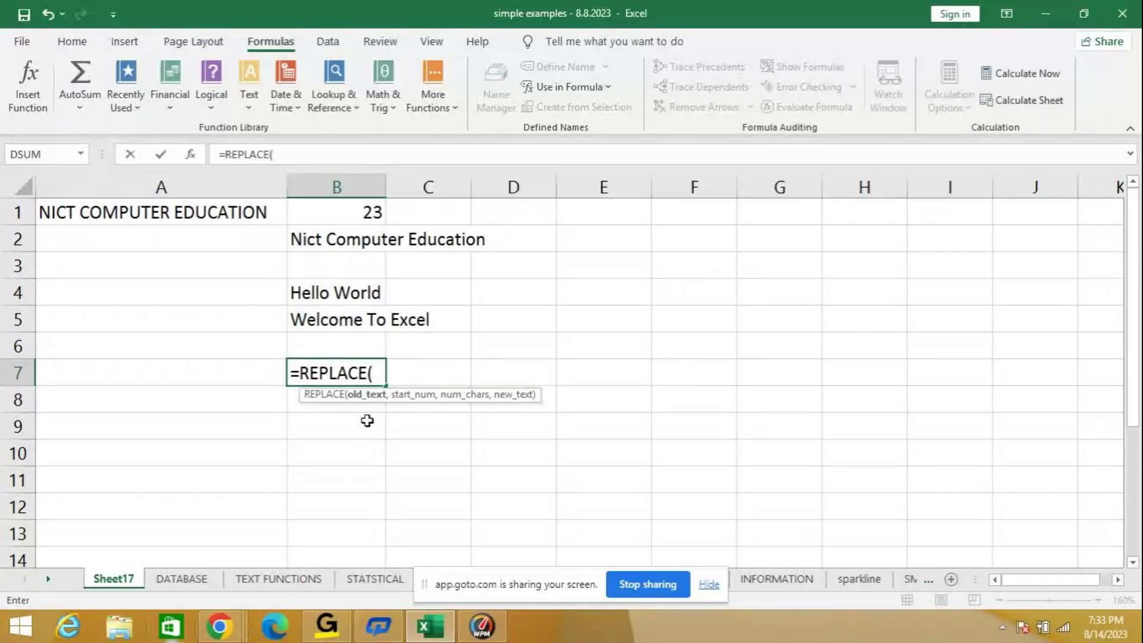
pyautogui.press('BackSpace')
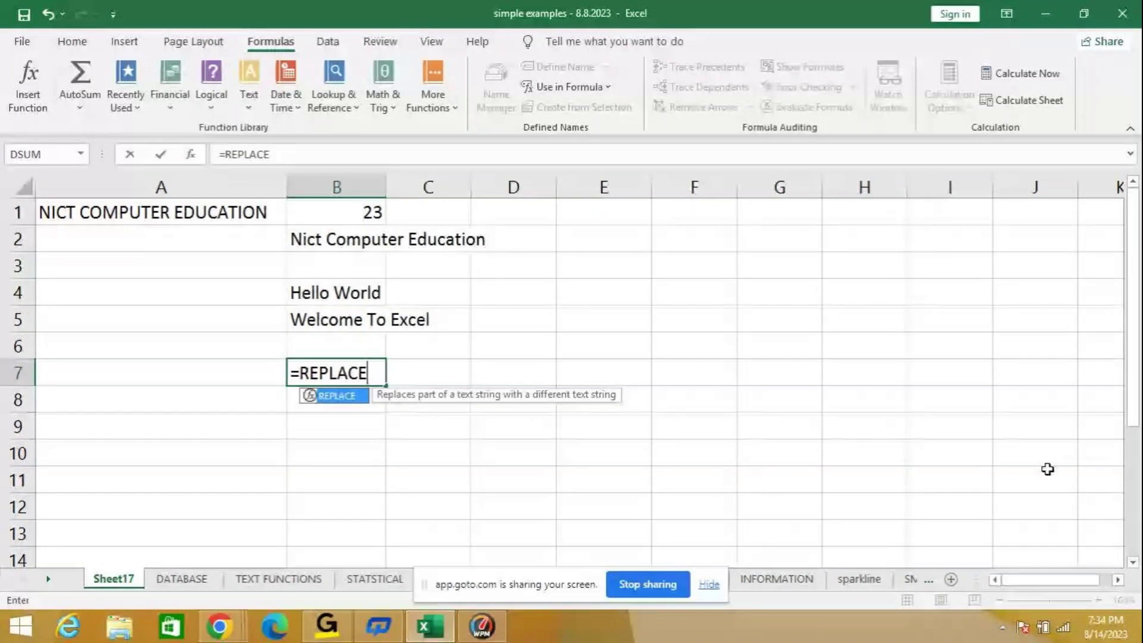
pyautogui.write('(')
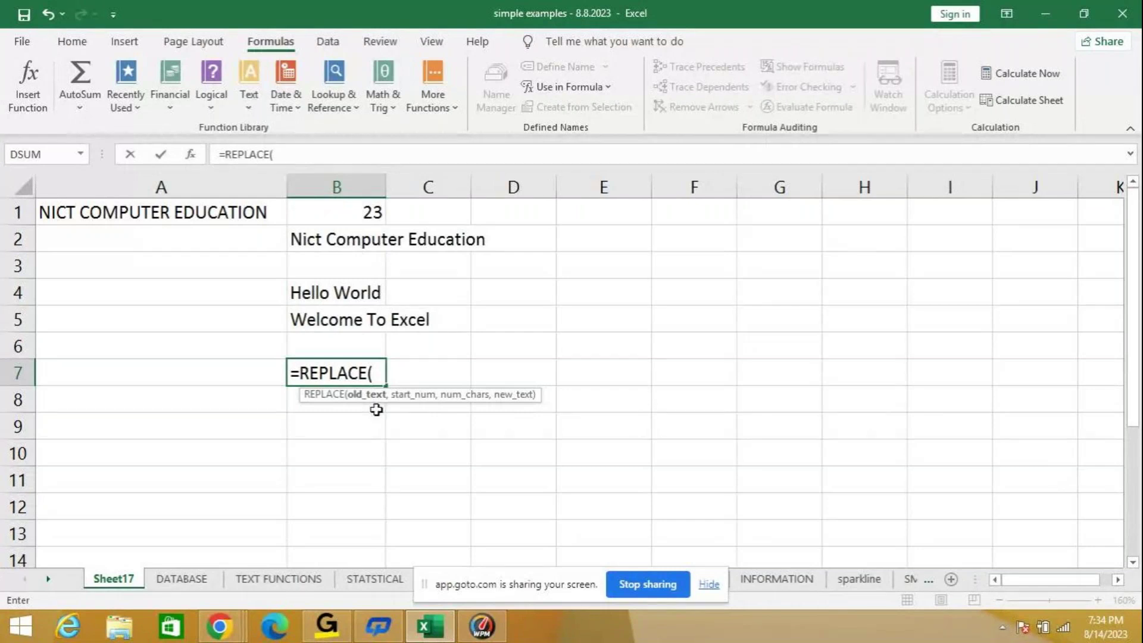
pyautogui.write('"NII')
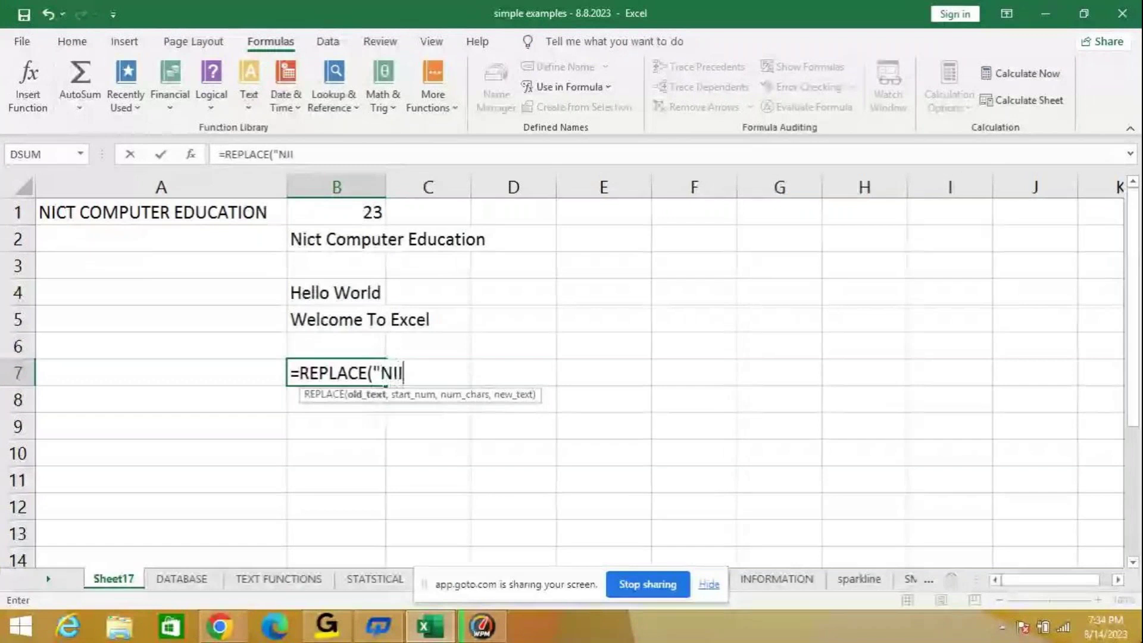
pyautogui.write('T')
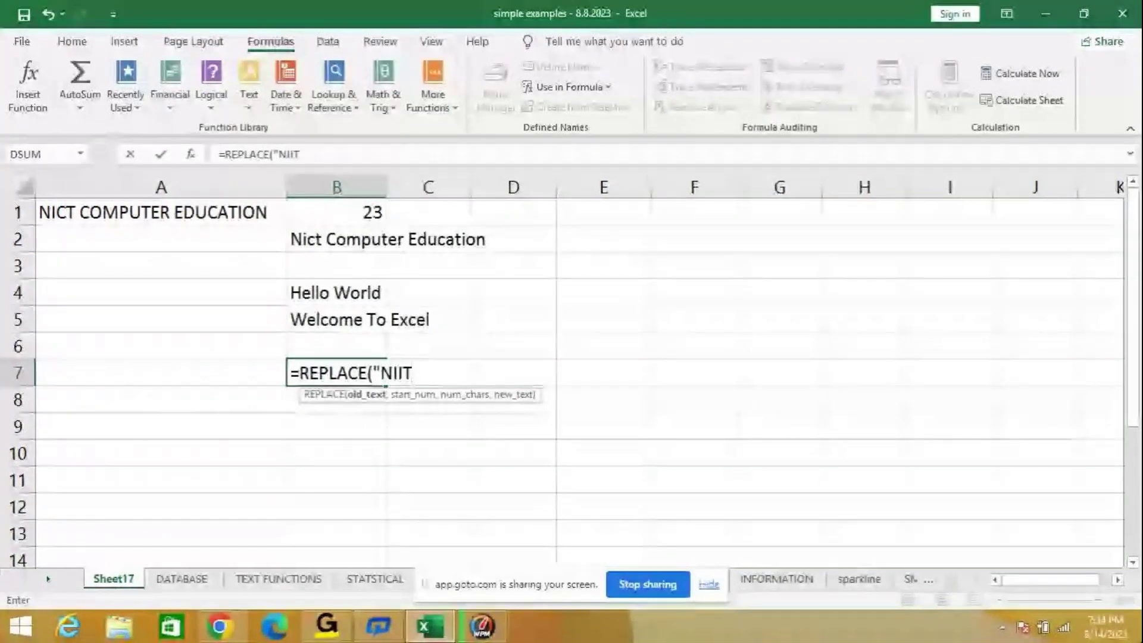
pyautogui.write('",')
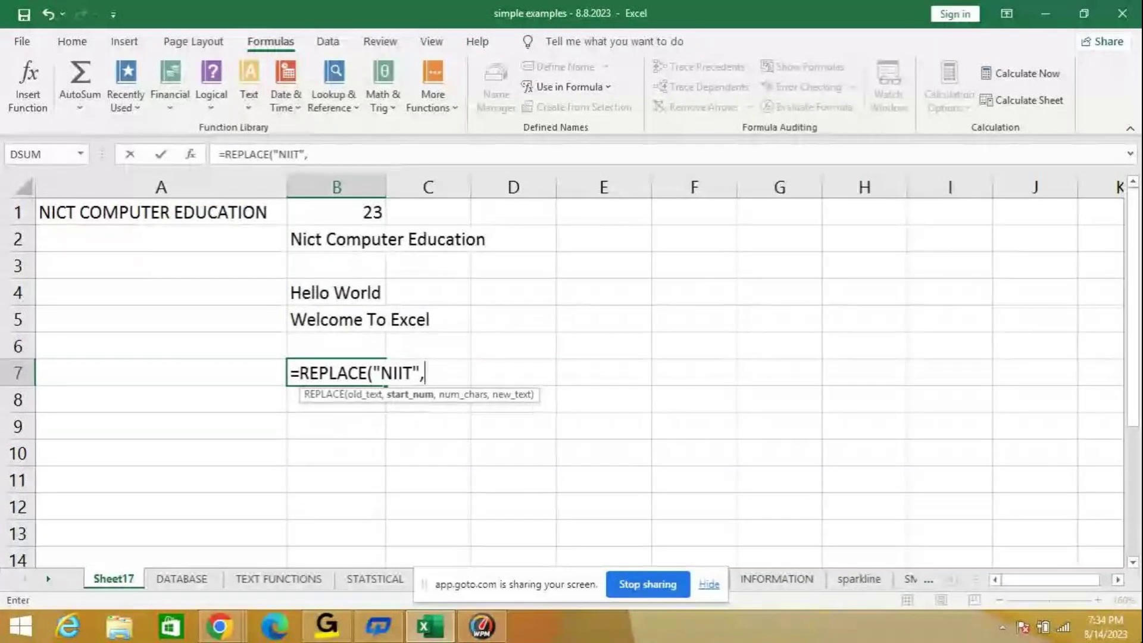
# Step: Finish =REPLACE("NIIT",3,1,"C") in B7 so it returns NICT
pyautogui.write('3,')
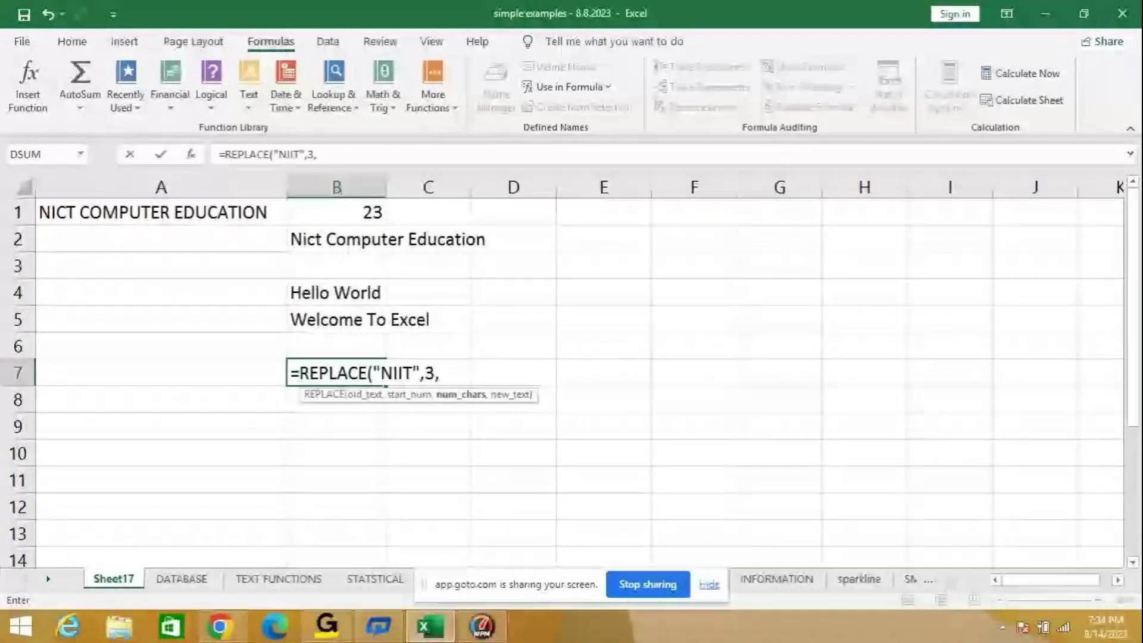
pyautogui.write('1,')
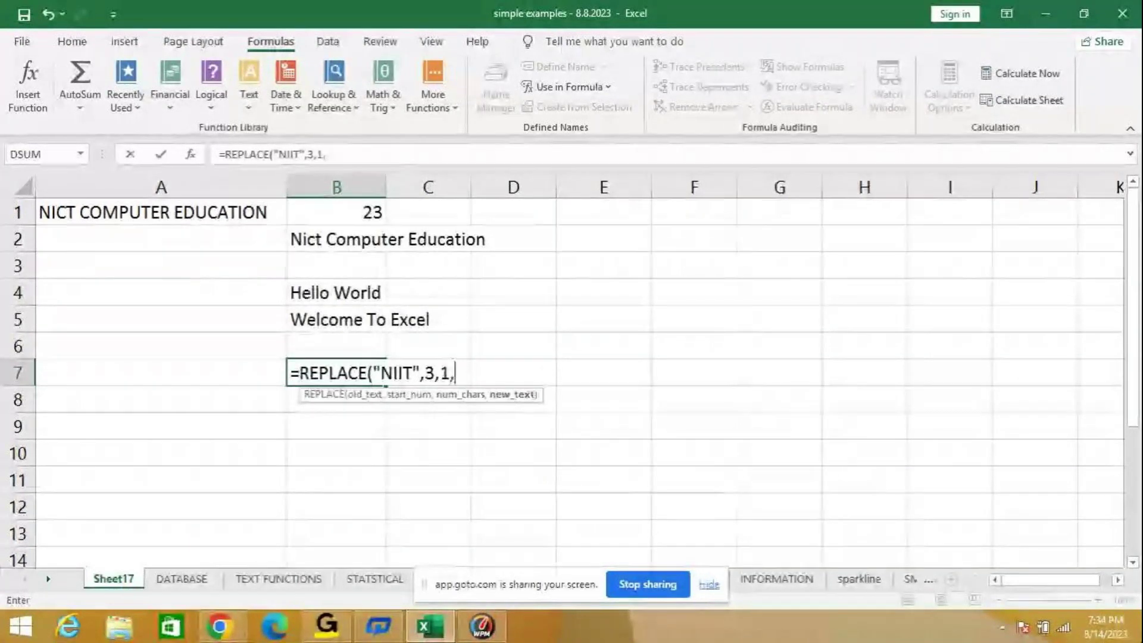
pyautogui.write('"C"')
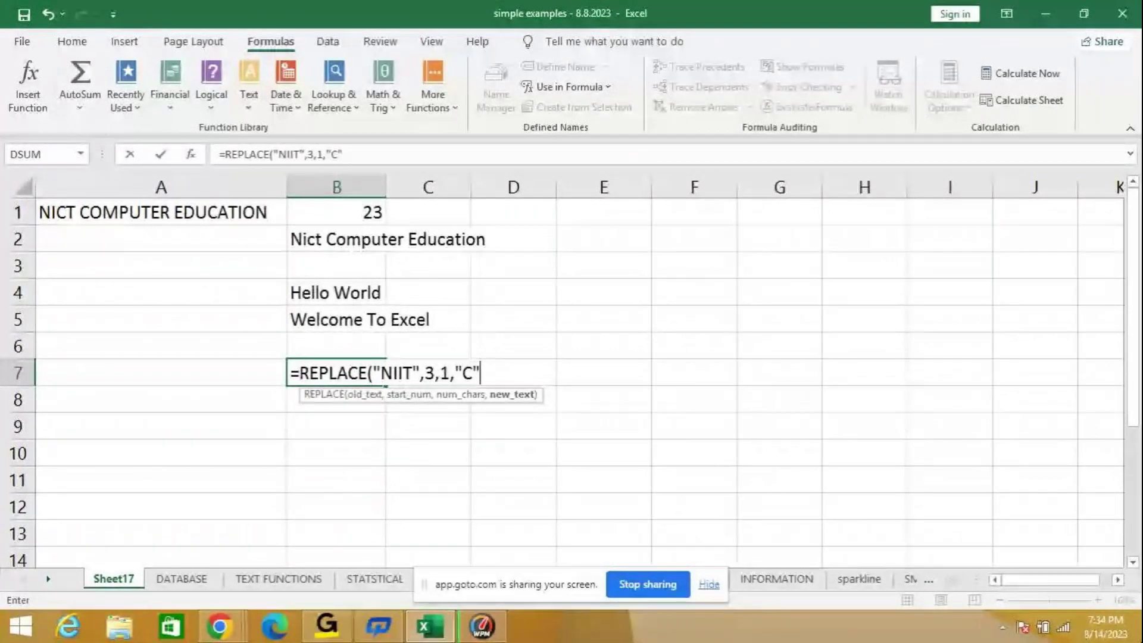
pyautogui.write(')')
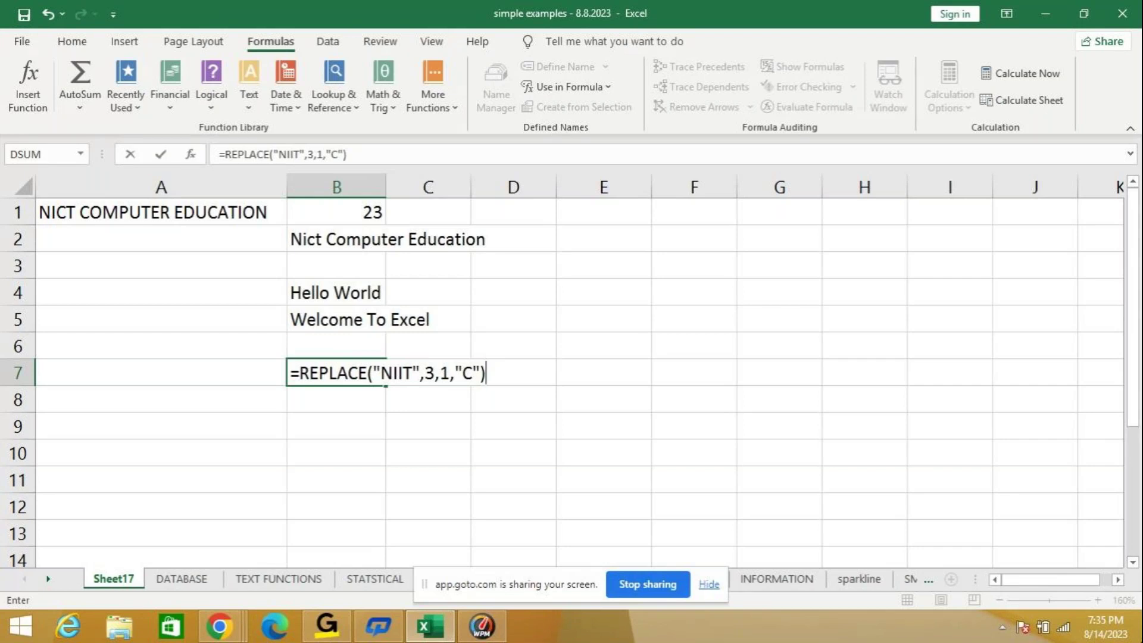
pyautogui.press('Return')
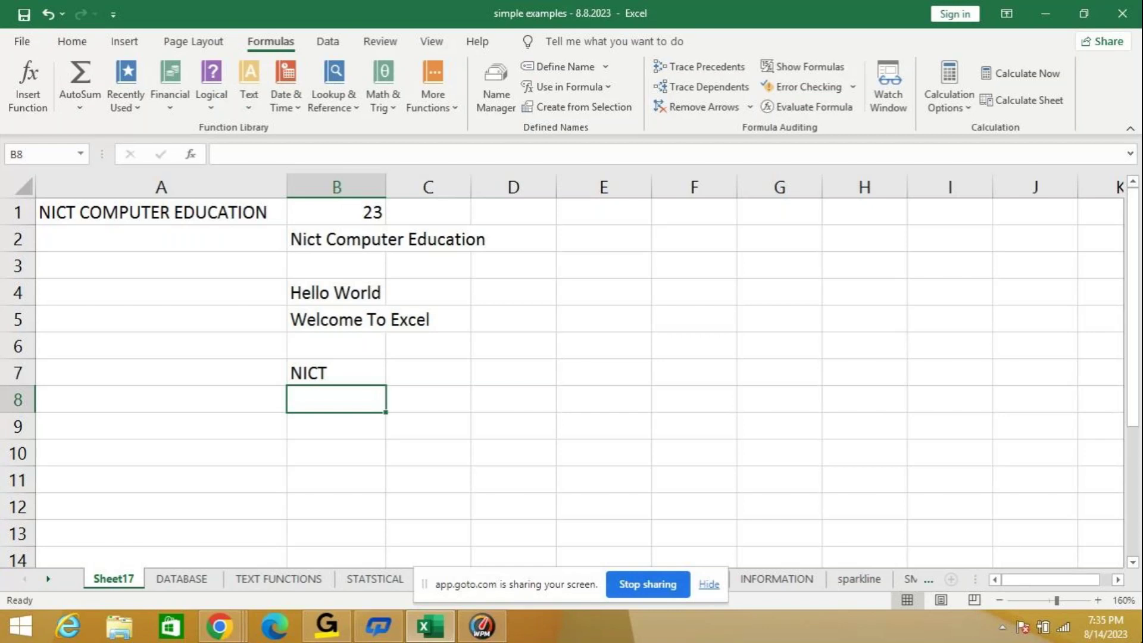
# Step: Enter =REPT("*",5) in B8 to repeat an asterisk five times
pyautogui.click(189, 154)
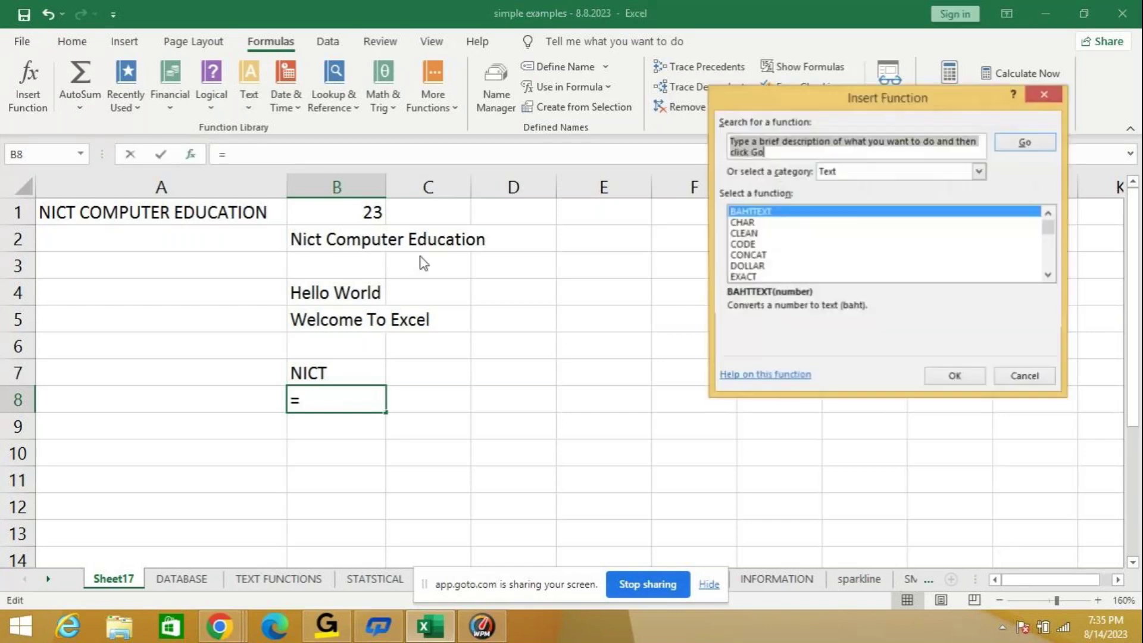
pyautogui.scroll(-7, 778, 246)
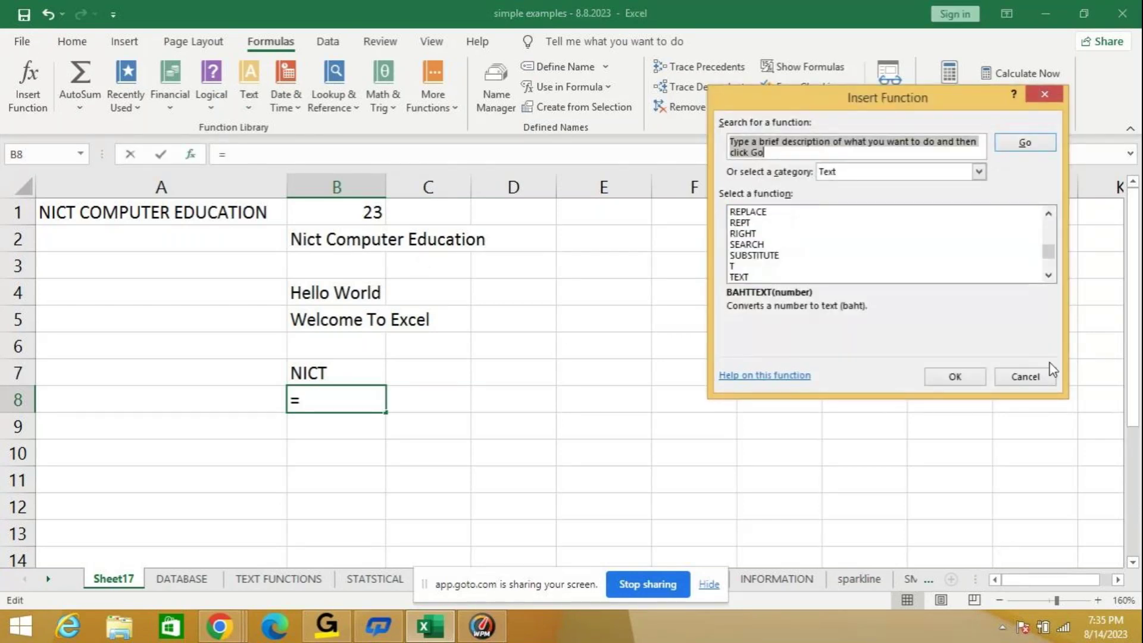
pyautogui.click(1026, 377)
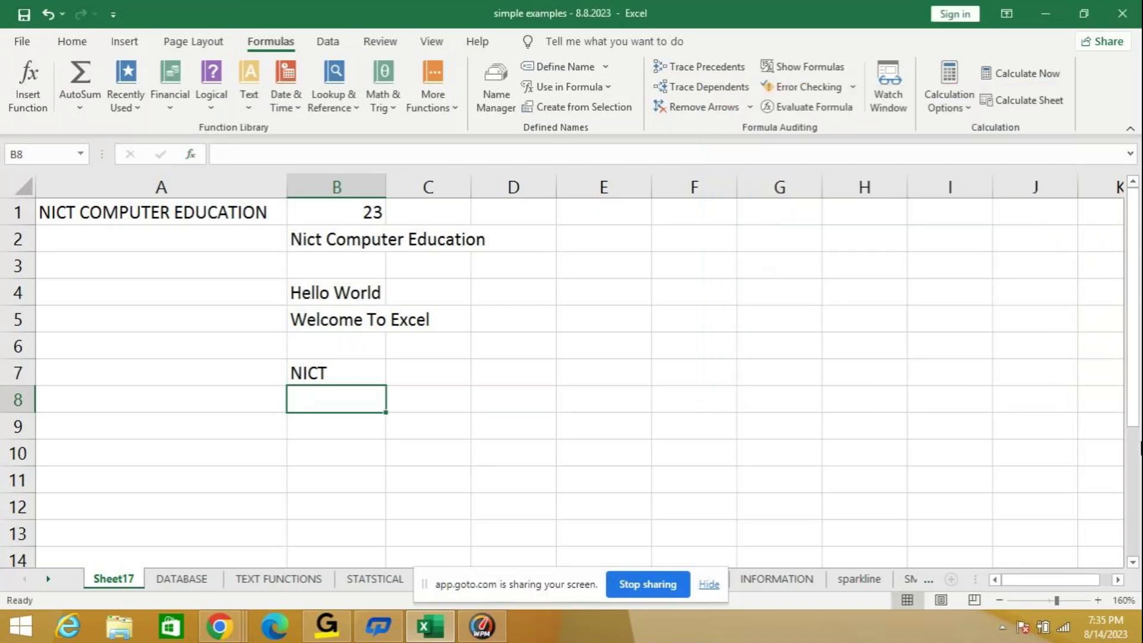
pyautogui.write('=REPT')
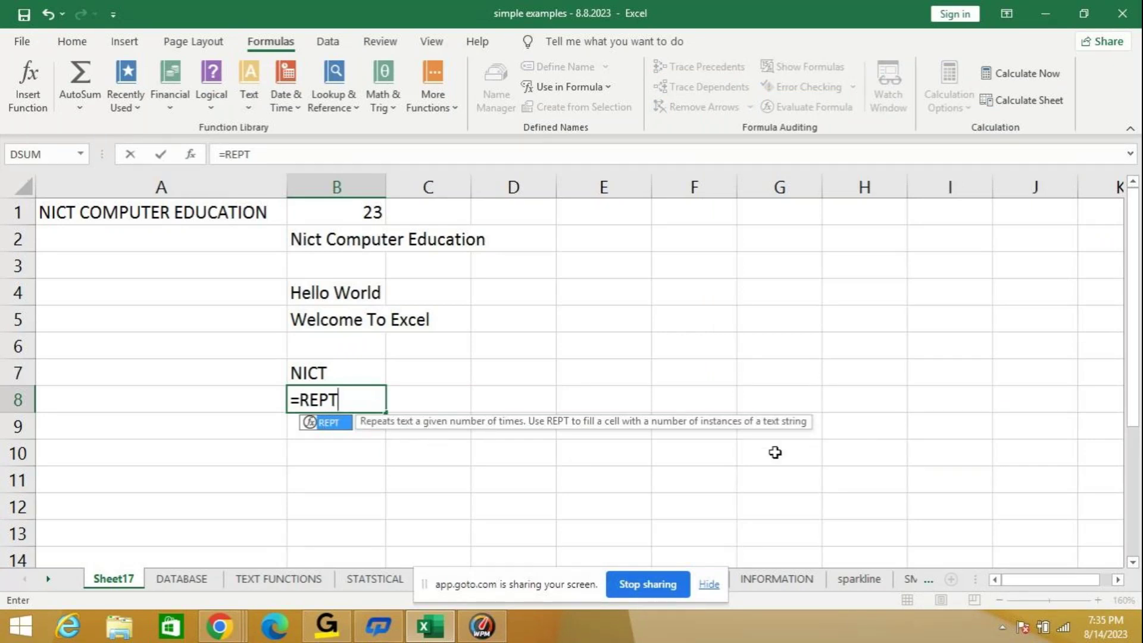
pyautogui.write('("')
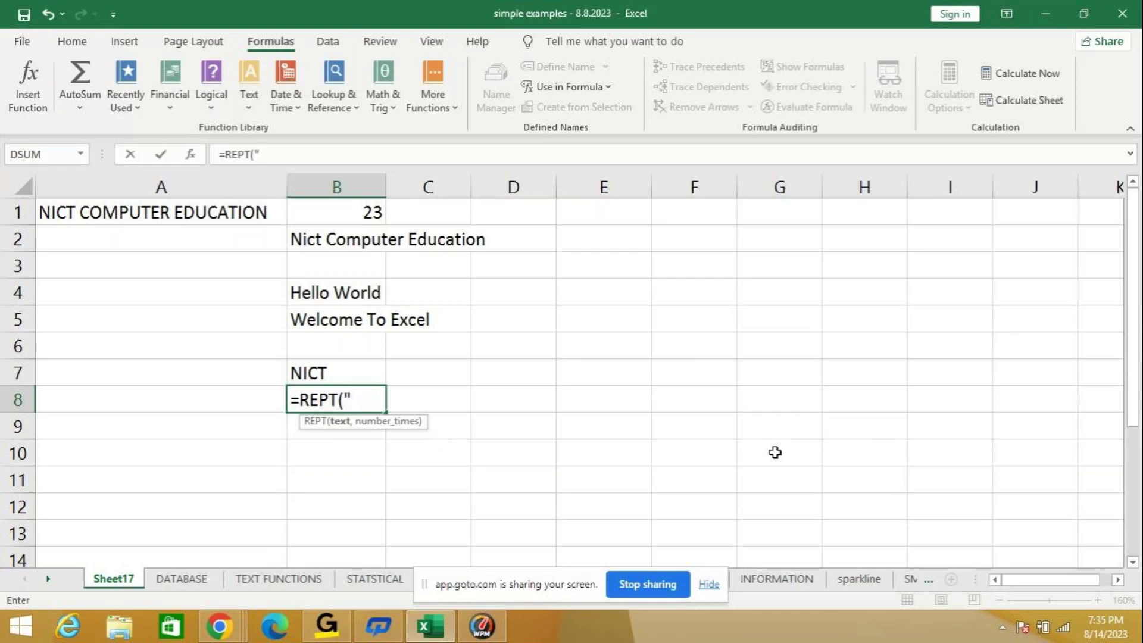
pyautogui.write('*",5)')
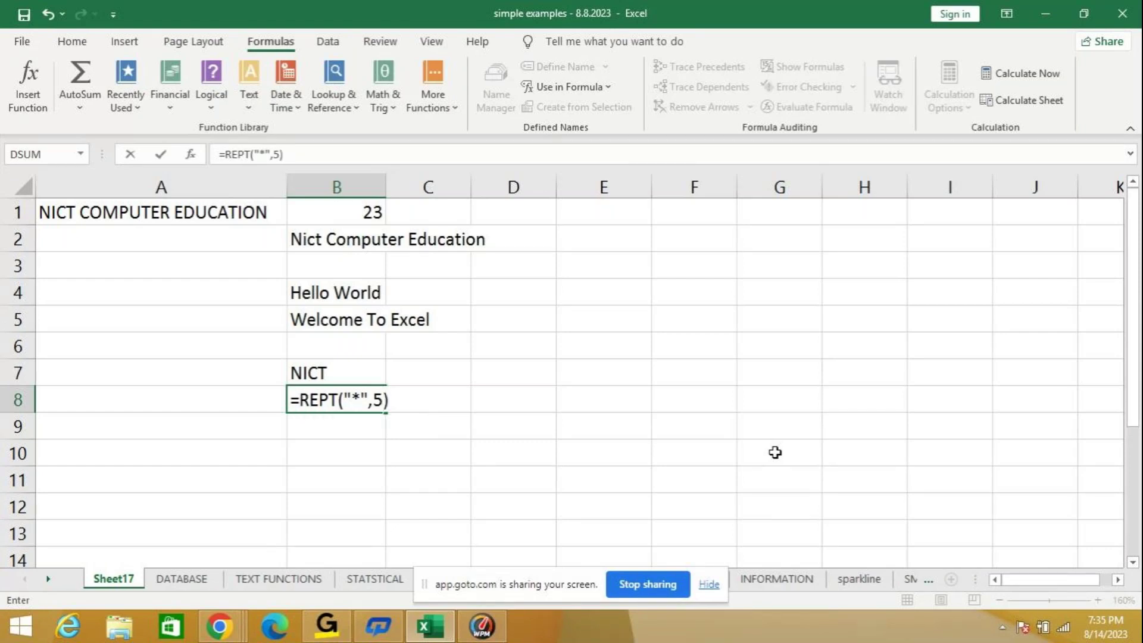
pyautogui.press('Left')
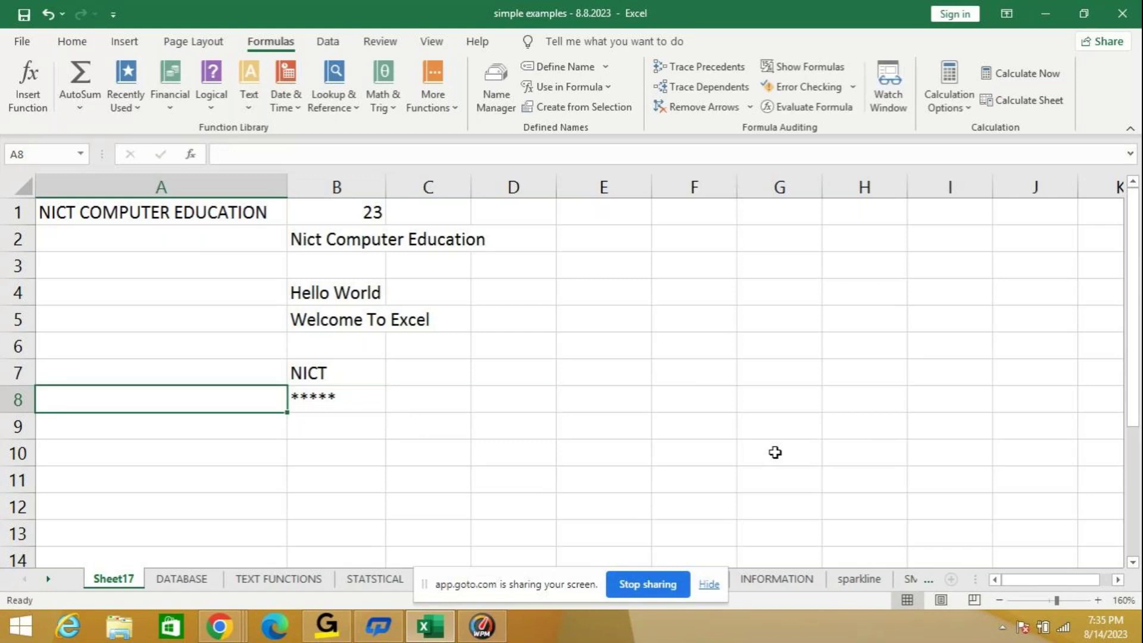
pyautogui.click(349, 394)
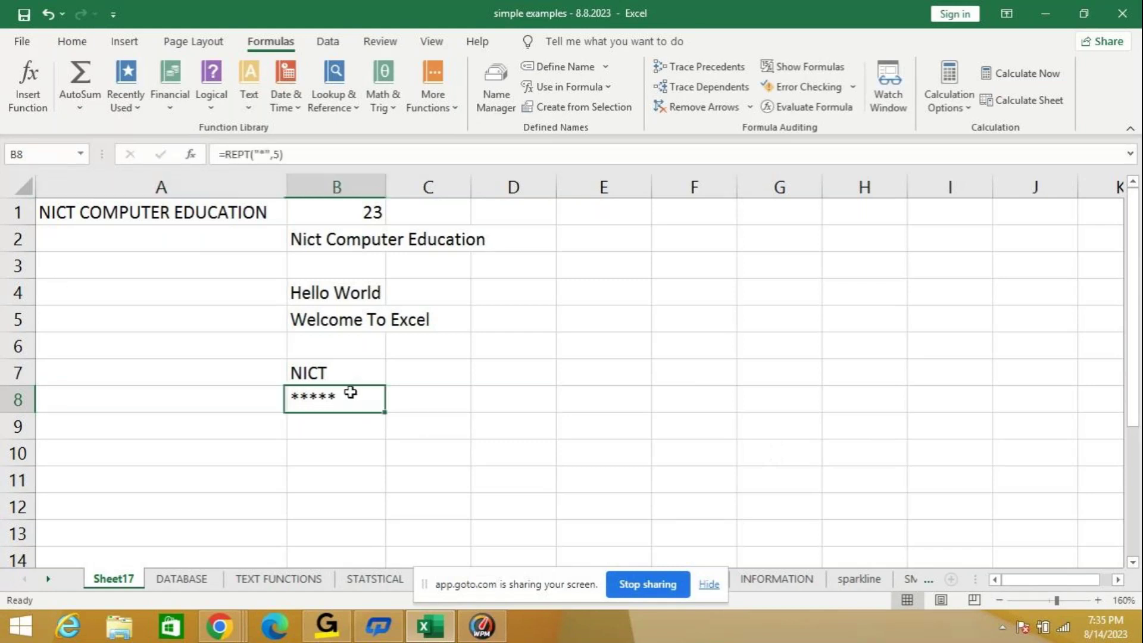
pyautogui.click(269, 153)
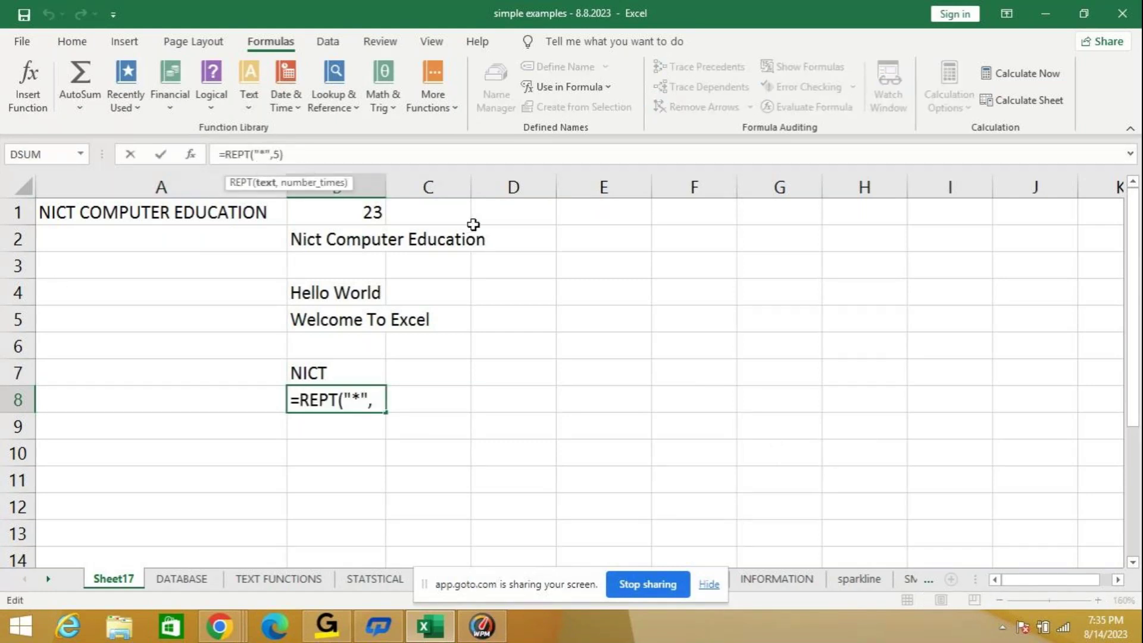
pyautogui.press('End')
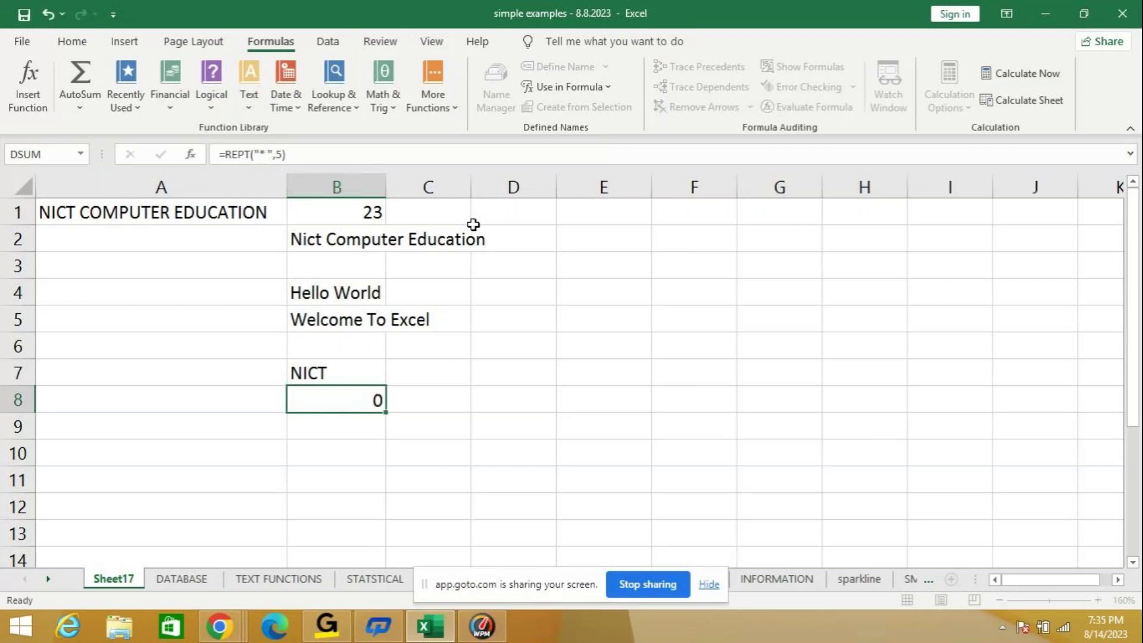
pyautogui.press('Return')
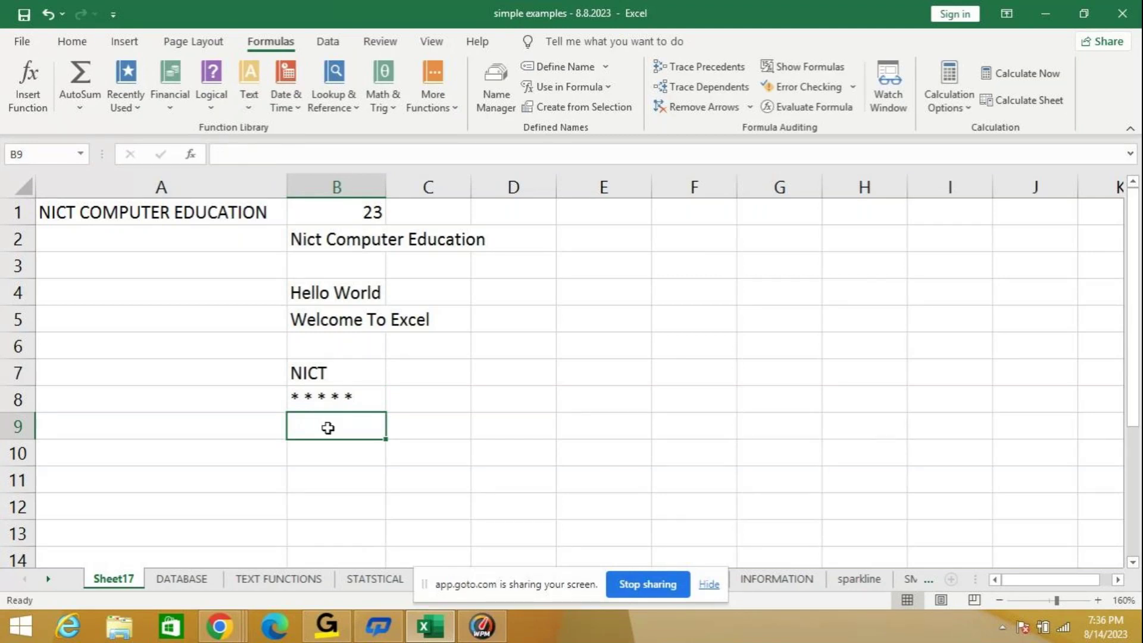
# Step: Edit B8 to =REPT("NICT ",5) so NICT repeats five times, then type =REPT("HELLO",5) in B9
pyautogui.click(331, 400)
pyautogui.click(265, 154)
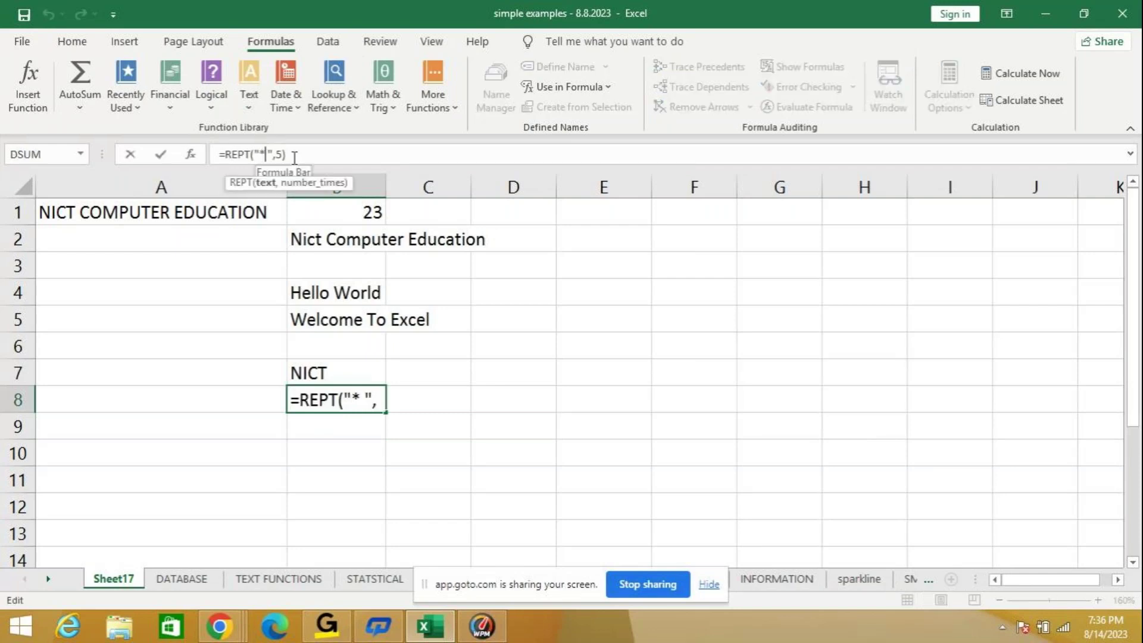
pyautogui.press('BackSpace')
pyautogui.write('N')
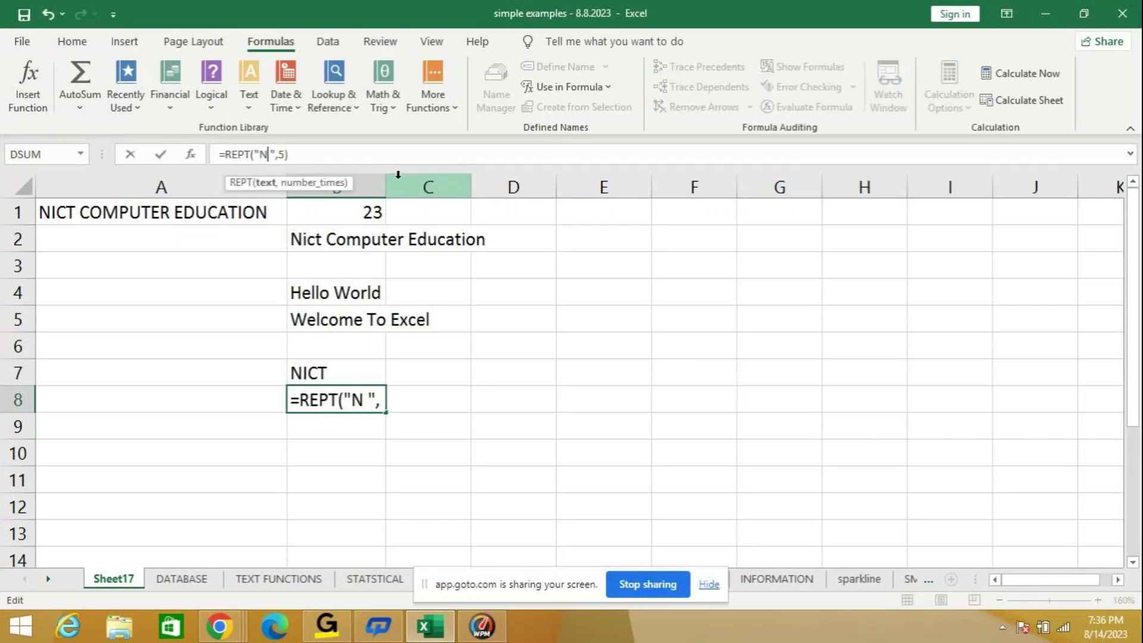
pyautogui.write('ICT')
pyautogui.press('Return')
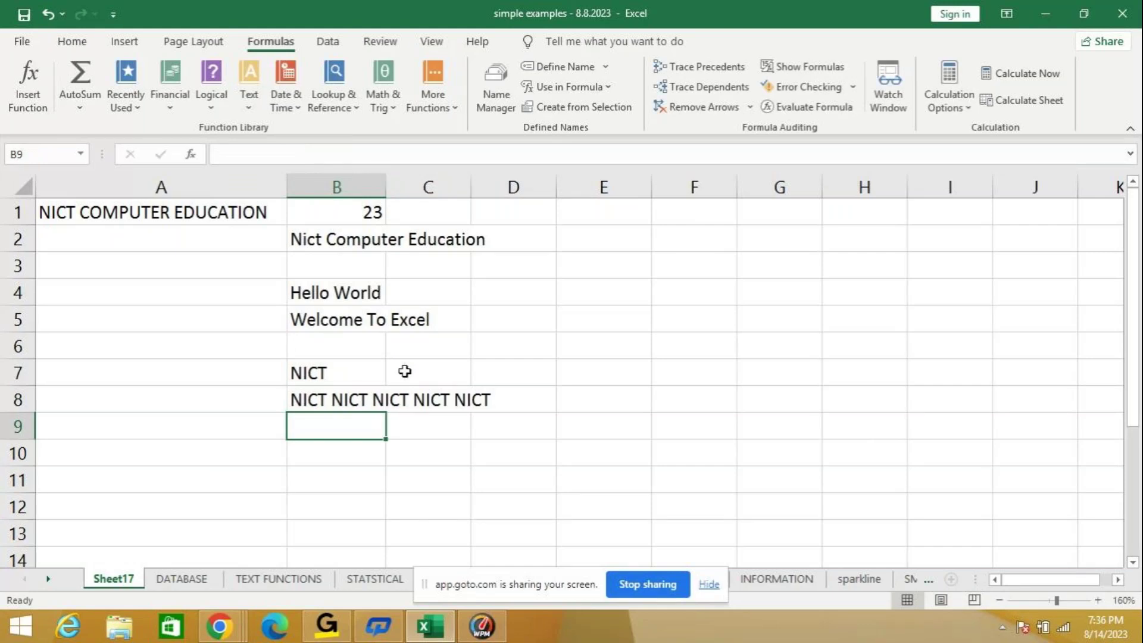
pyautogui.click(311, 403)
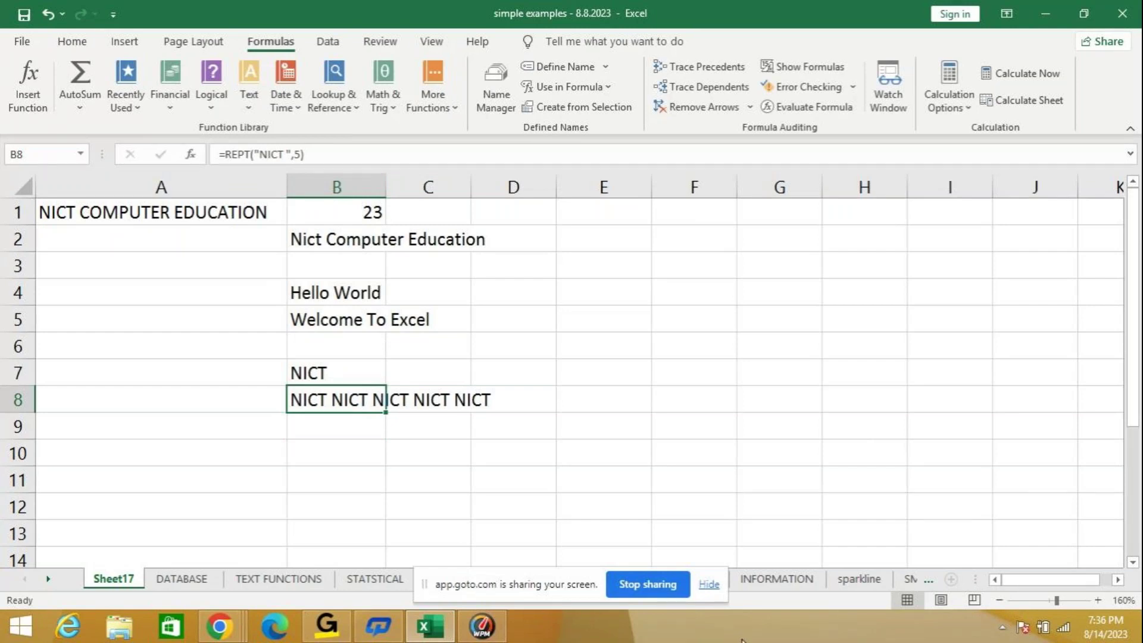
pyautogui.click(335, 426)
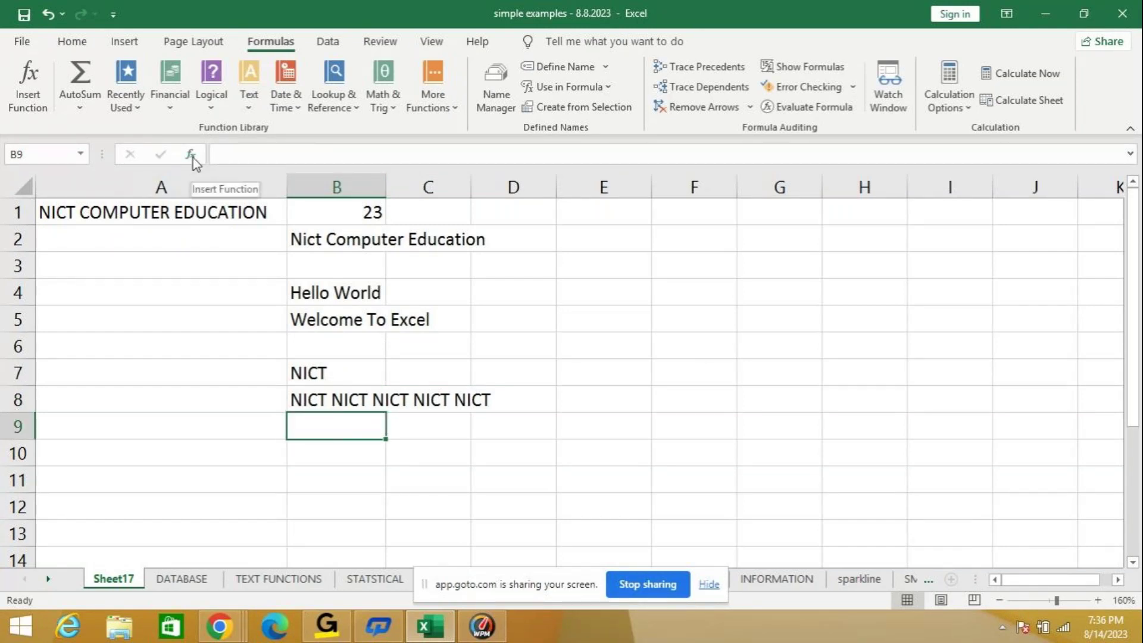
pyautogui.write('=REPT')
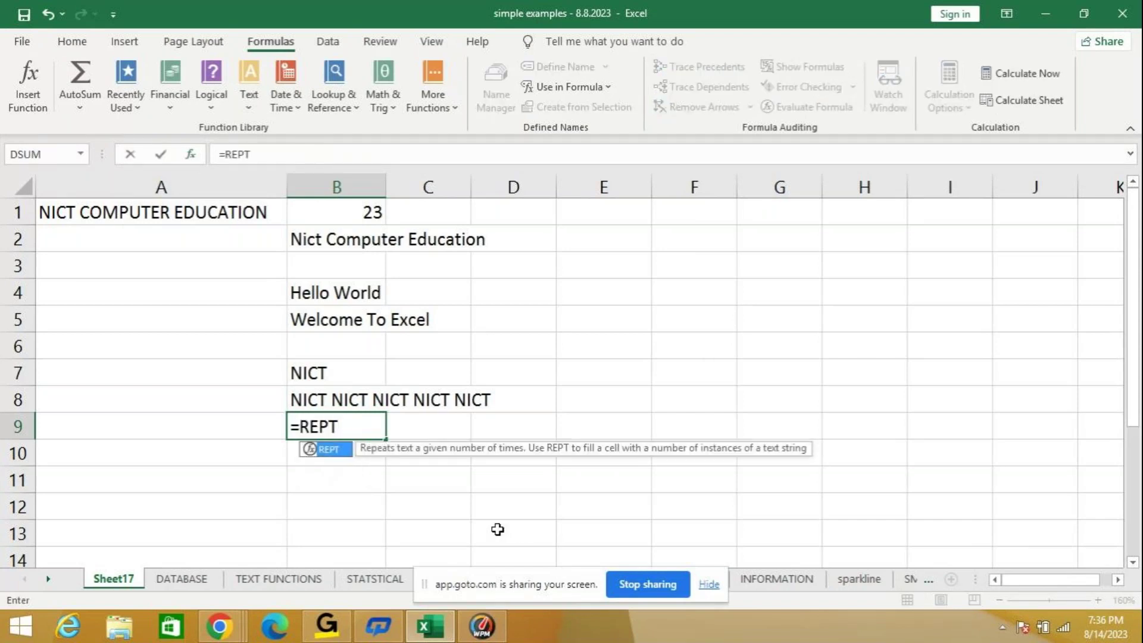
pyautogui.write('("')
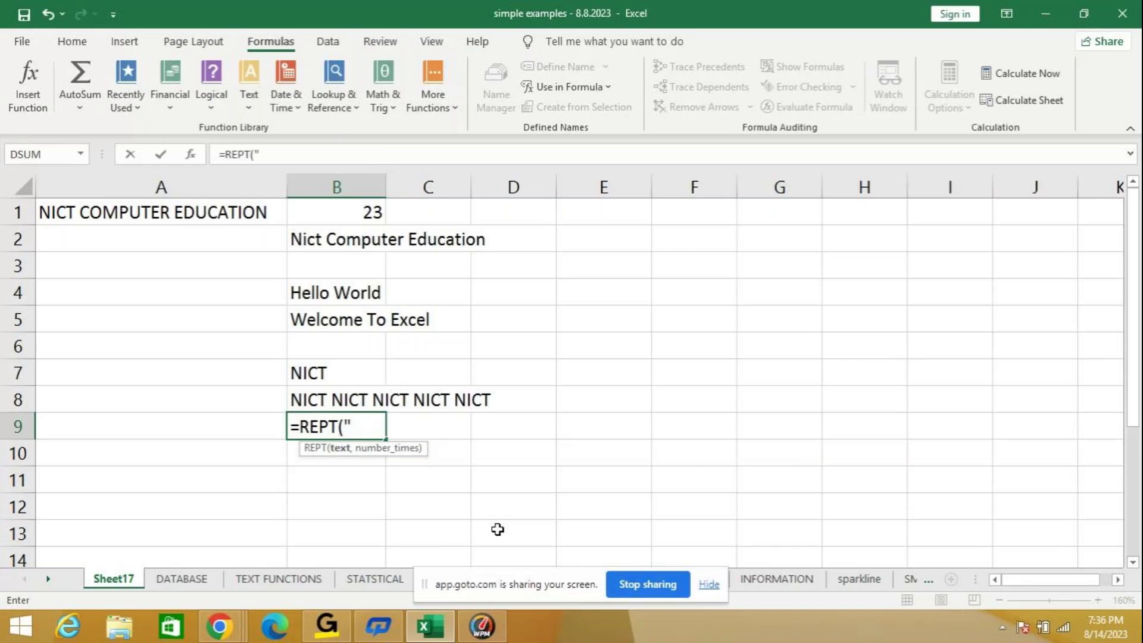
pyautogui.write('HELLO')
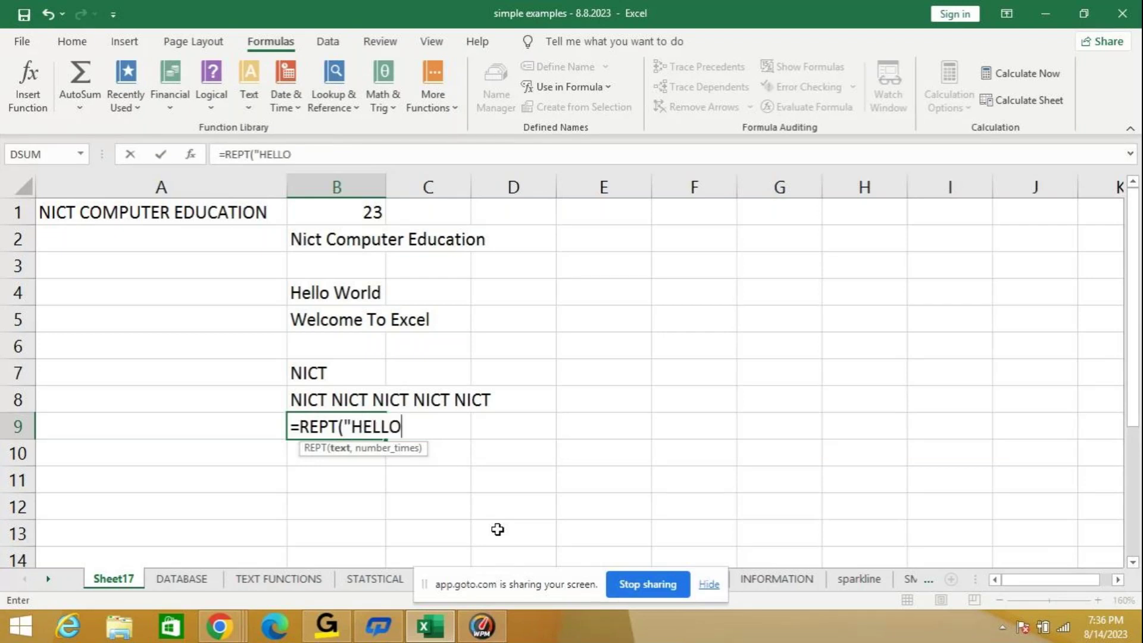
pyautogui.write('",5')
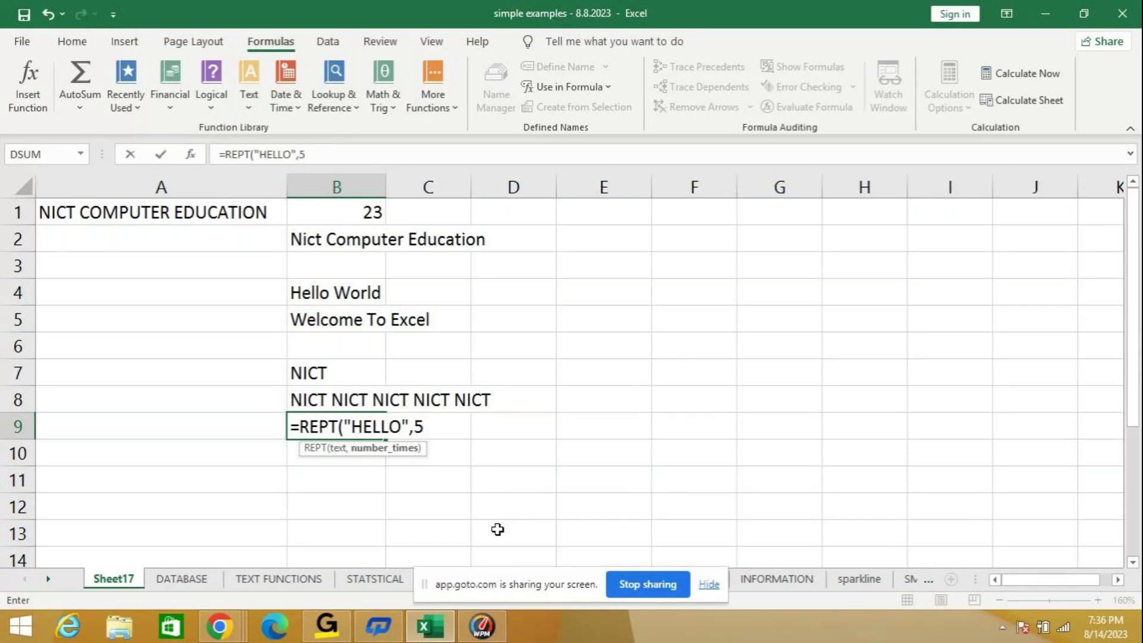
pyautogui.write(')')
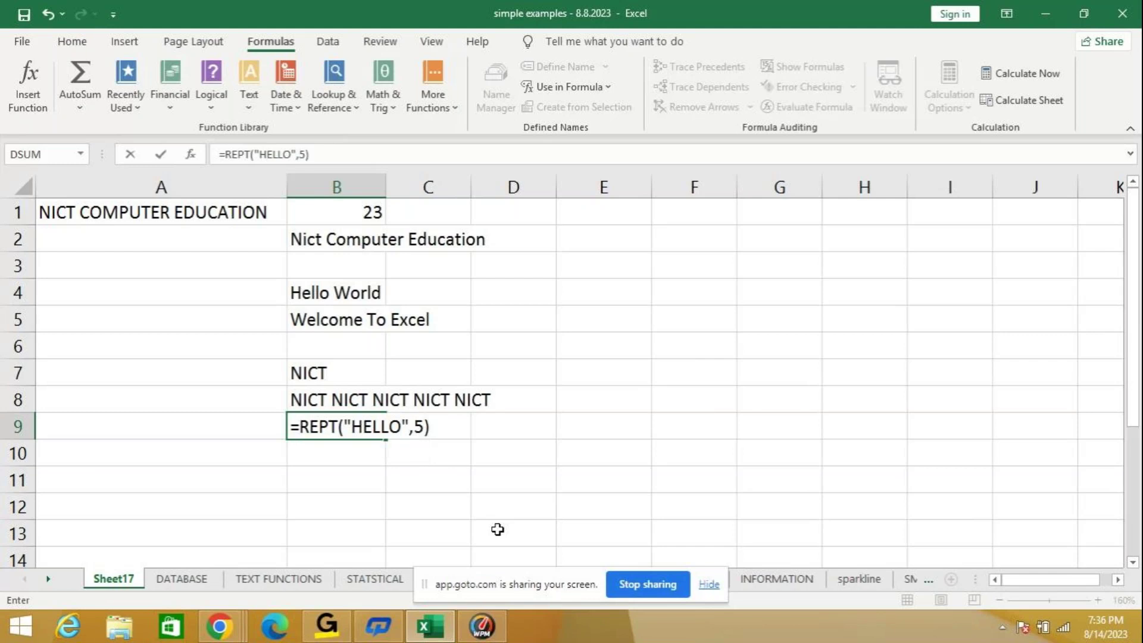
# Step: Finish =REPT("HELLO ",5) in B9, then delete all results in B1:B11
pyautogui.click(402, 426)
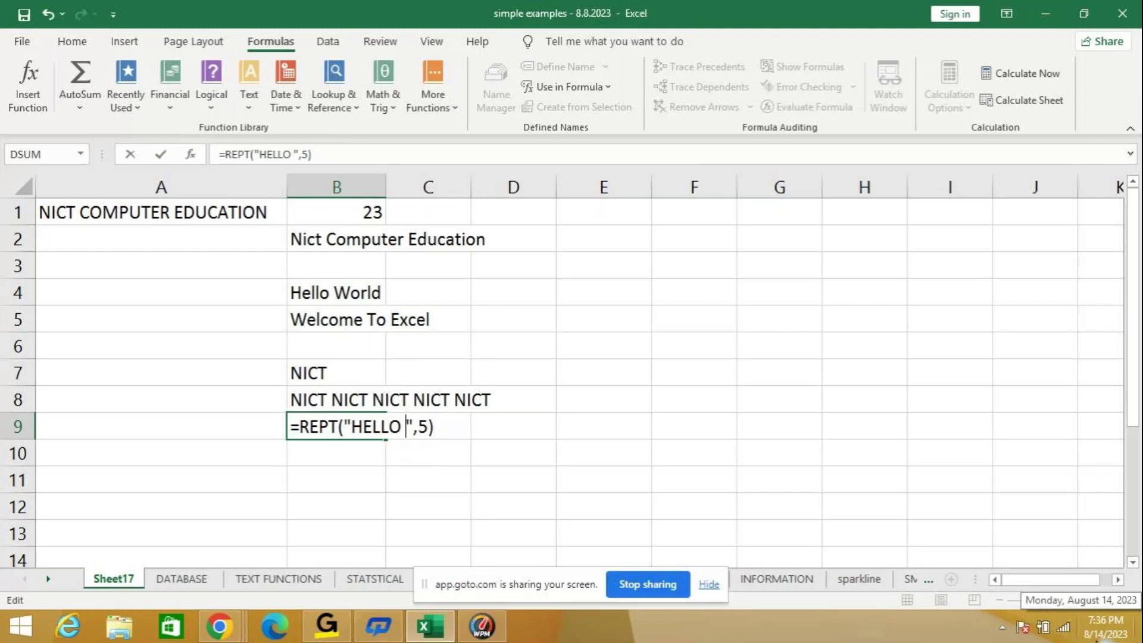
pyautogui.press('Return')
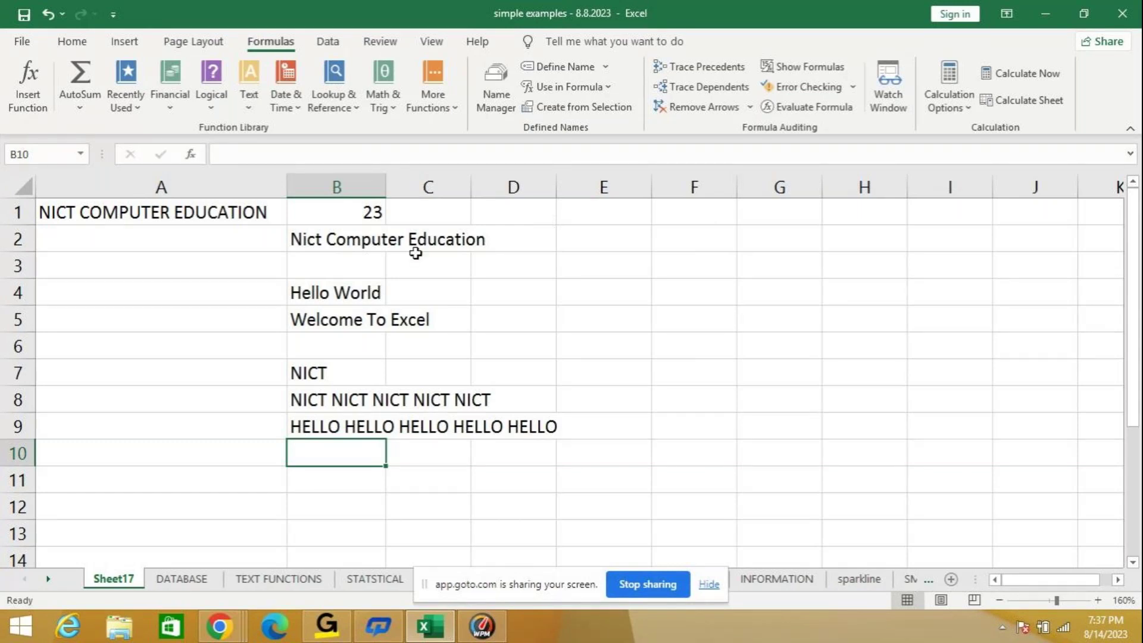
pyautogui.moveTo(384, 238); pyautogui.dragTo(368, 467)
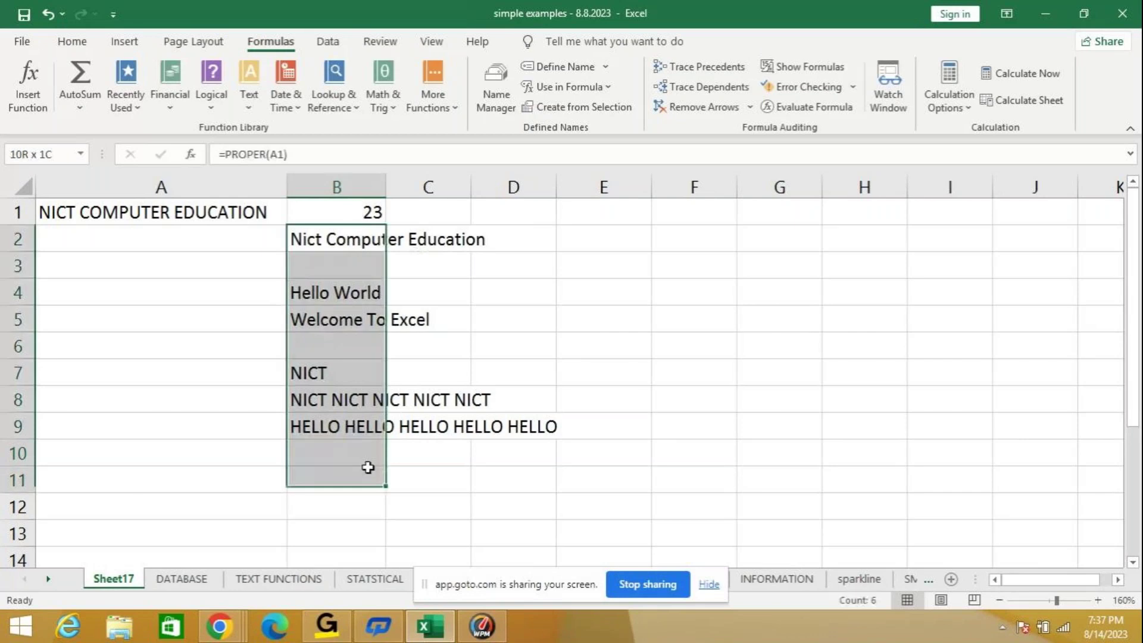
pyautogui.press('Delete')
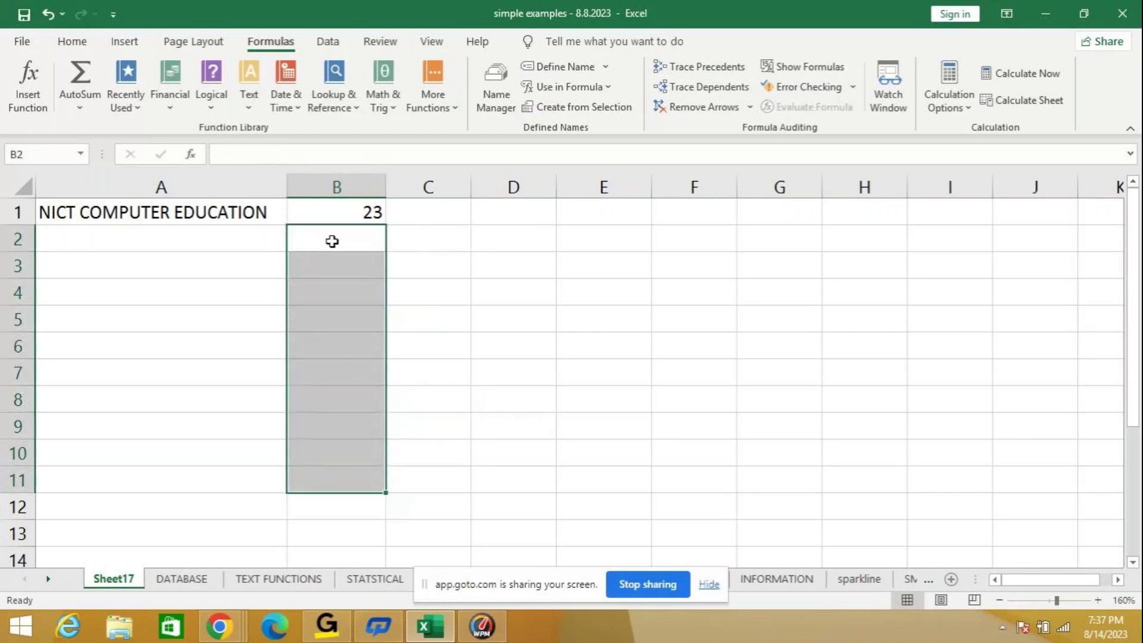
pyautogui.press('Up')
pyautogui.press('Delete')
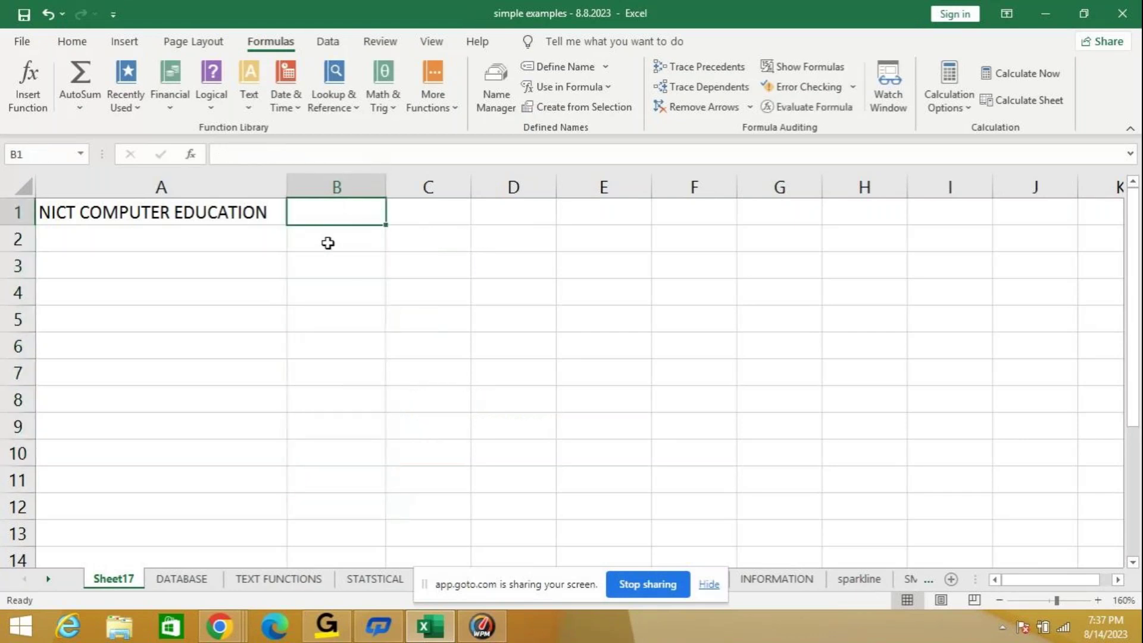
# Step: Browse the Text functions, cancel, then enter =UPPER("Hello") in B1 so it shows HELLO
pyautogui.click(196, 152)
pyautogui.scroll(-5, 815, 273)
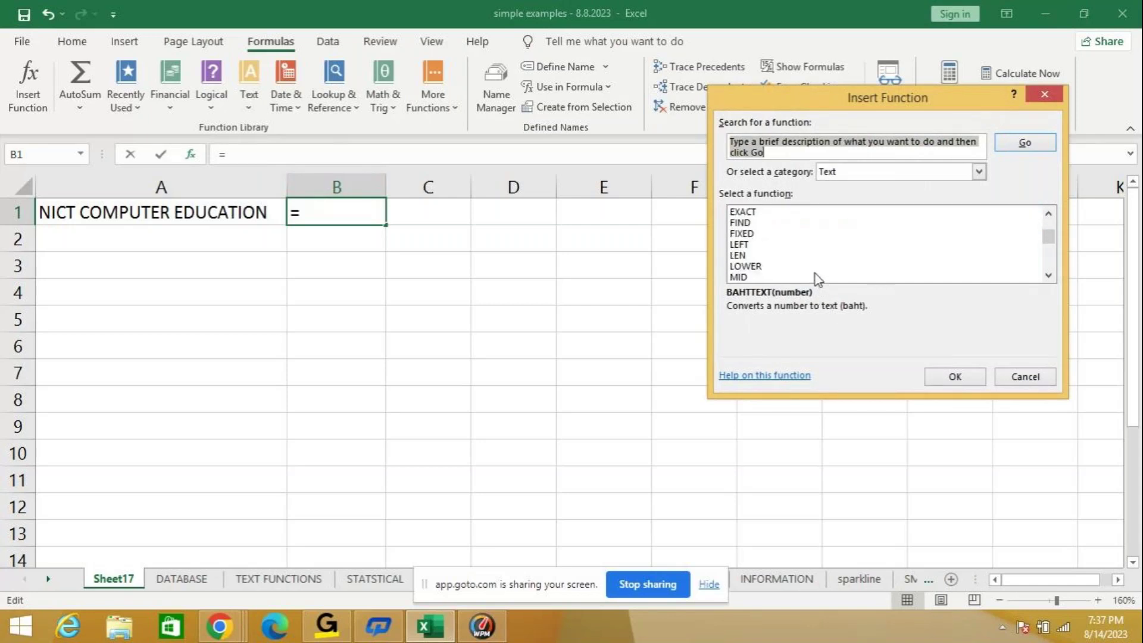
pyautogui.scroll(-3, 815, 279)
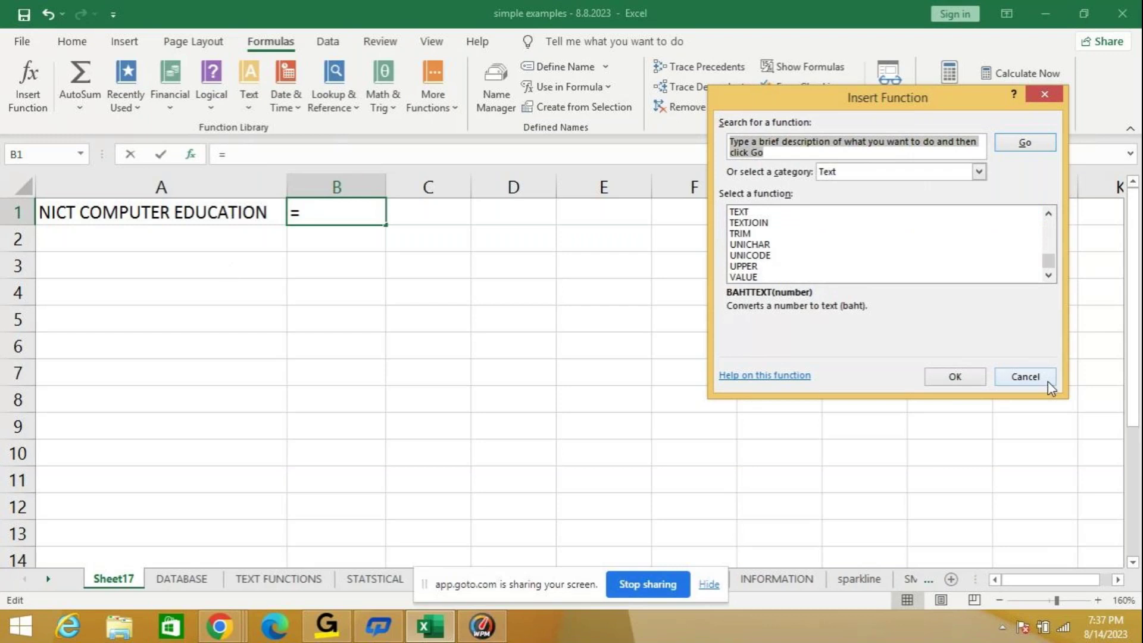
pyautogui.click(1031, 380)
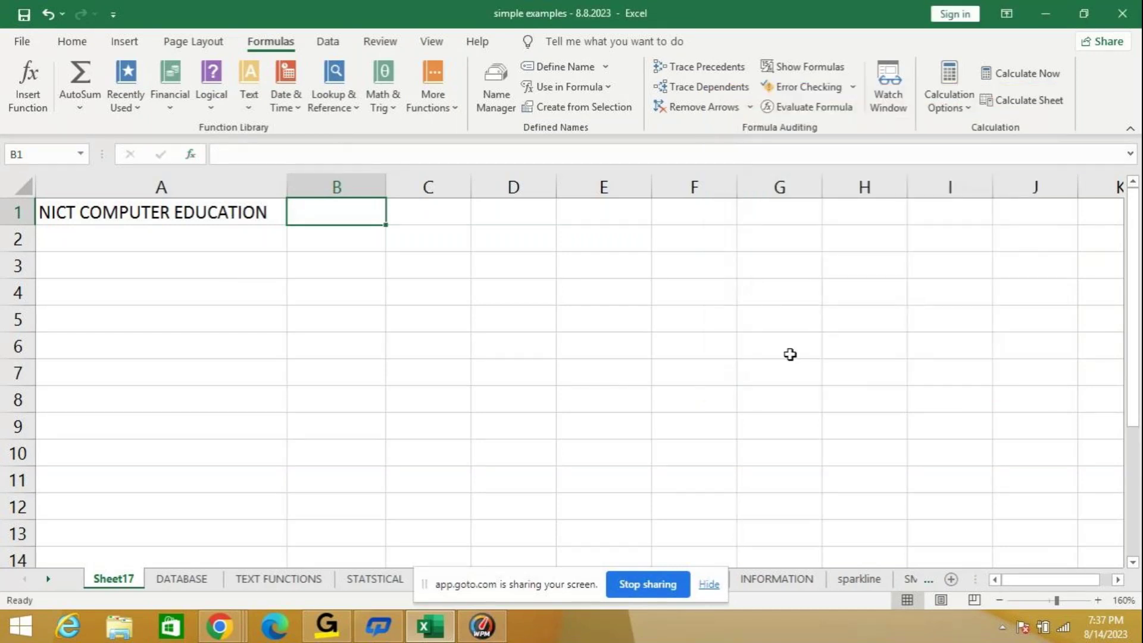
pyautogui.write('=')
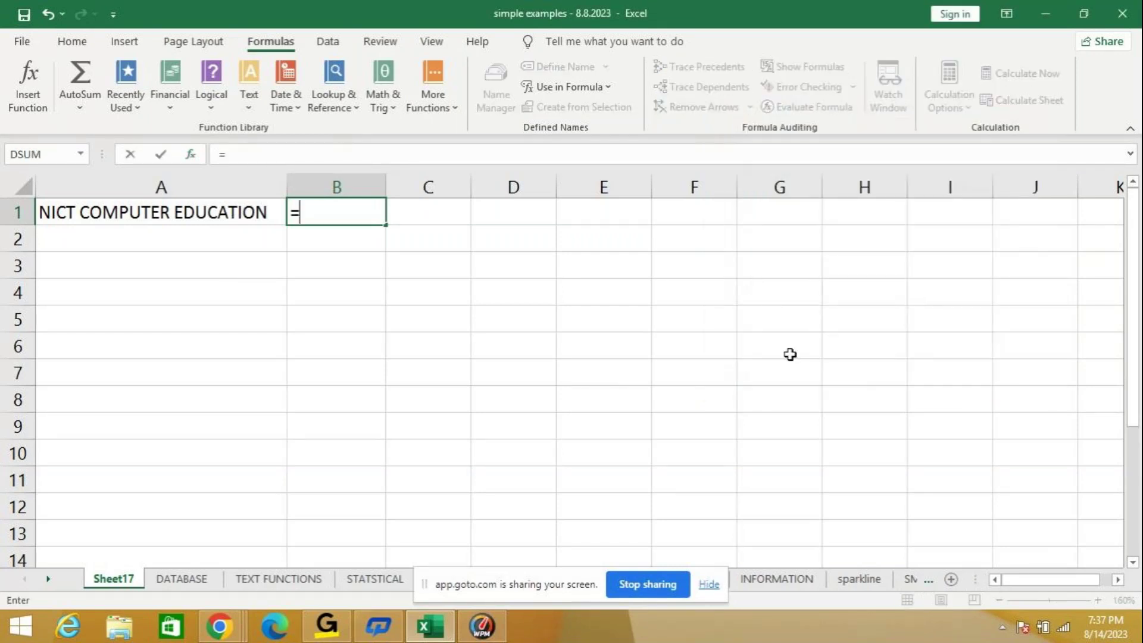
pyautogui.write('UP')
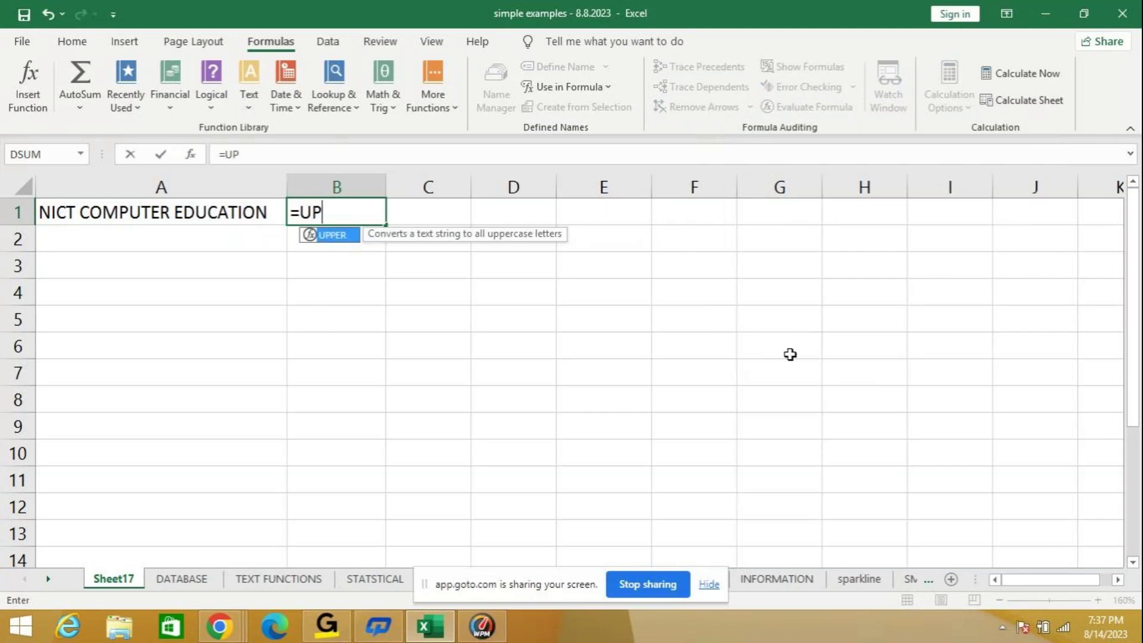
pyautogui.write('PER("')
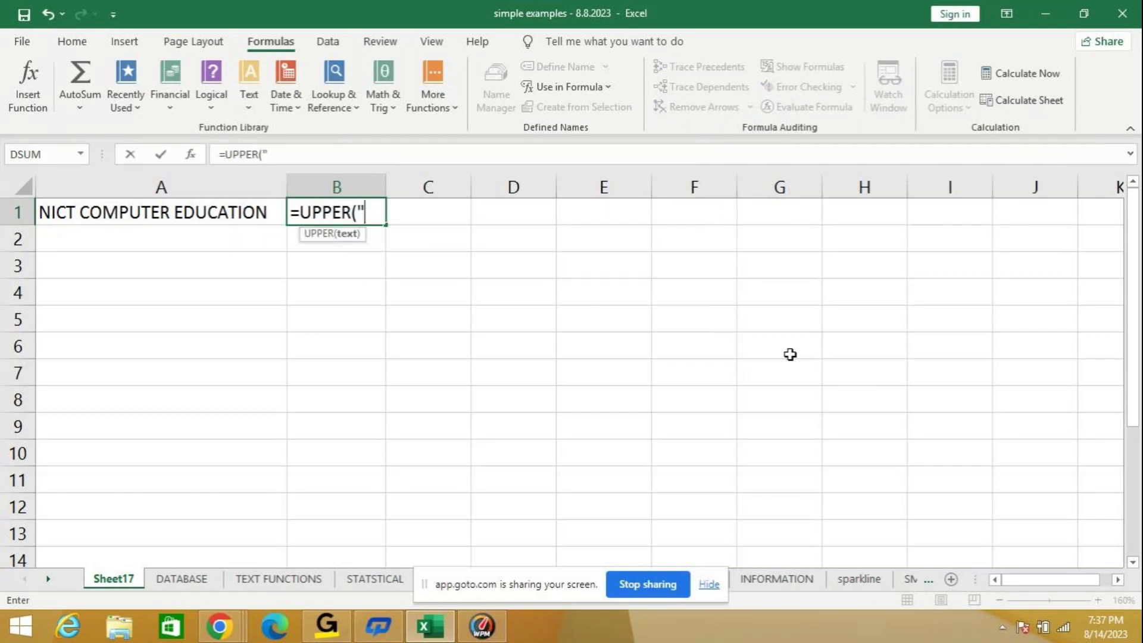
pyautogui.write('Hello")')
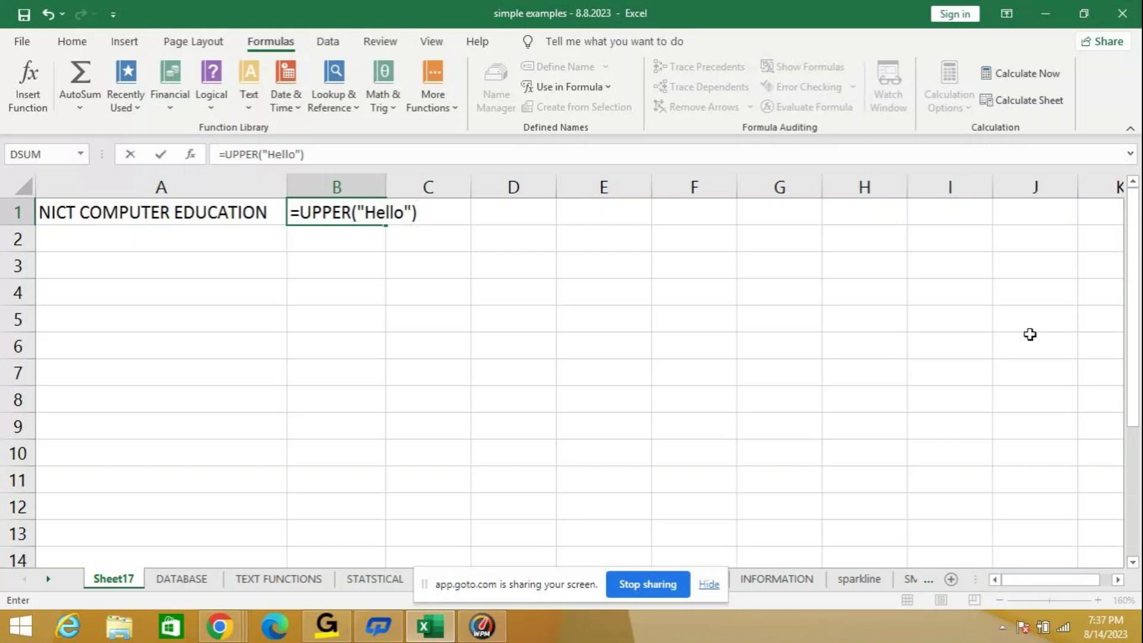
pyautogui.press('Return')
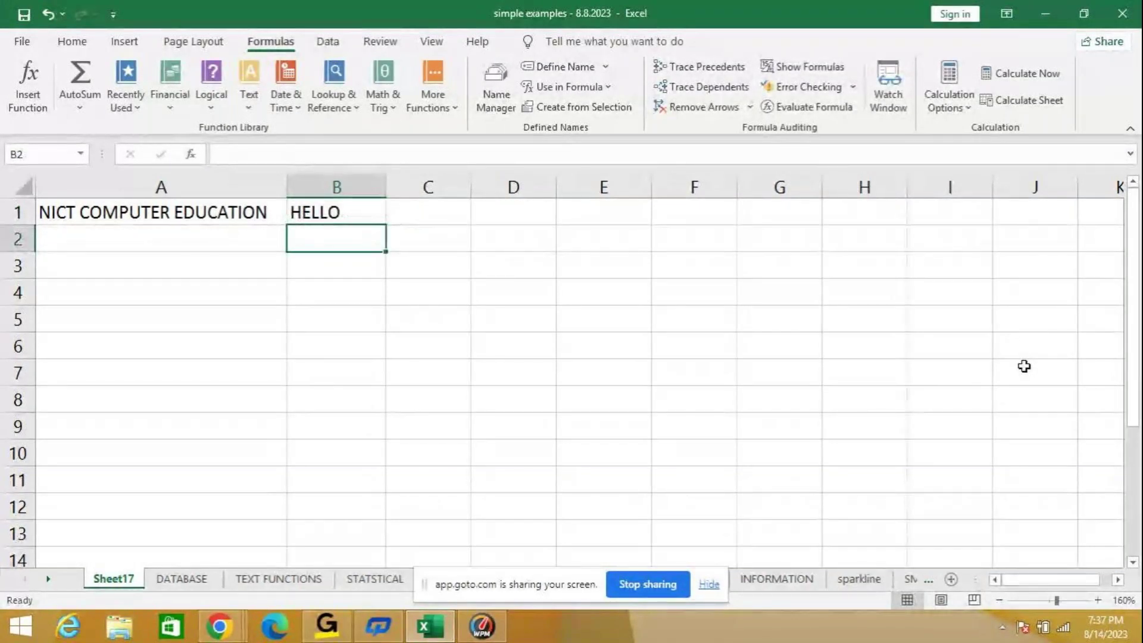
pyautogui.write('=lower')
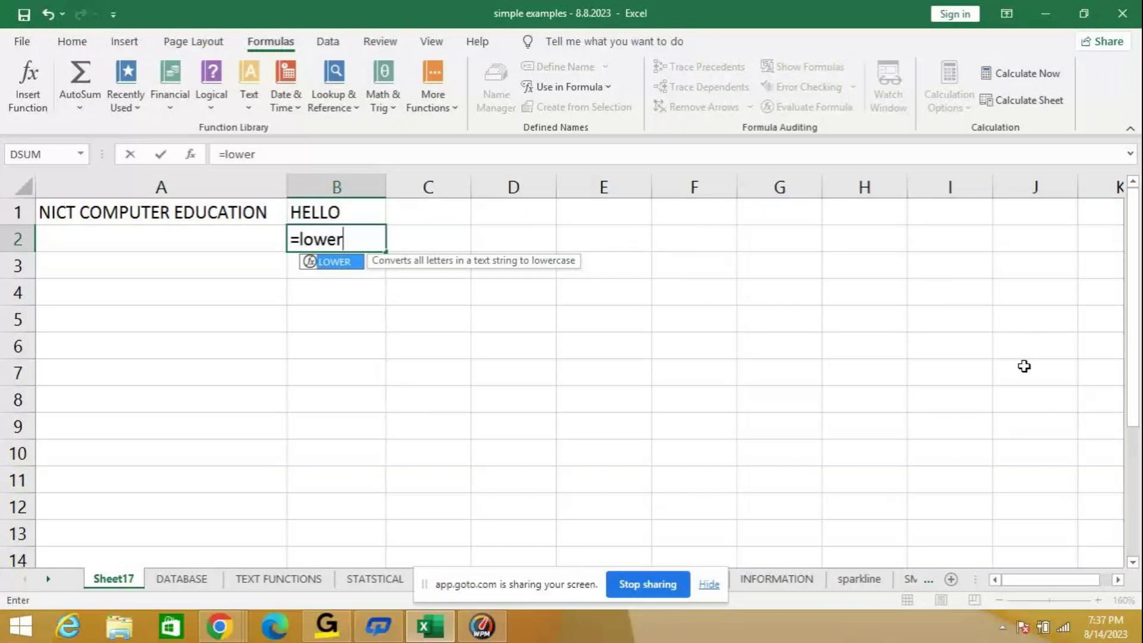
# Step: Complete =lower("NIct") in B2 so it displays nict
pyautogui.press('BackSpace')
pyautogui.write('(')
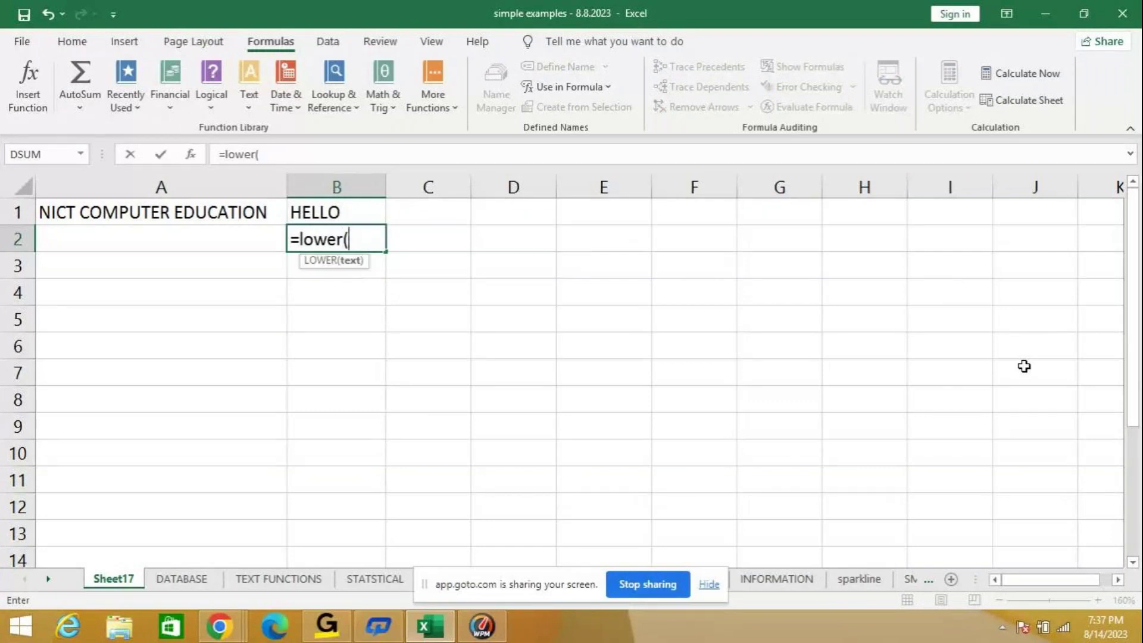
pyautogui.write('"NIct')
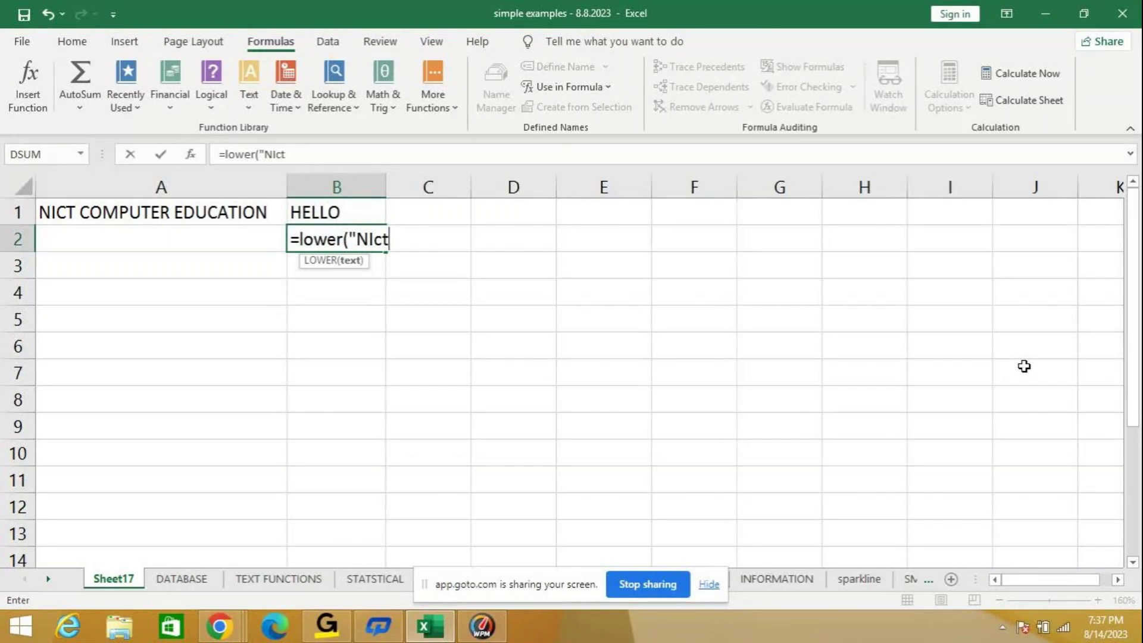
pyautogui.write('")')
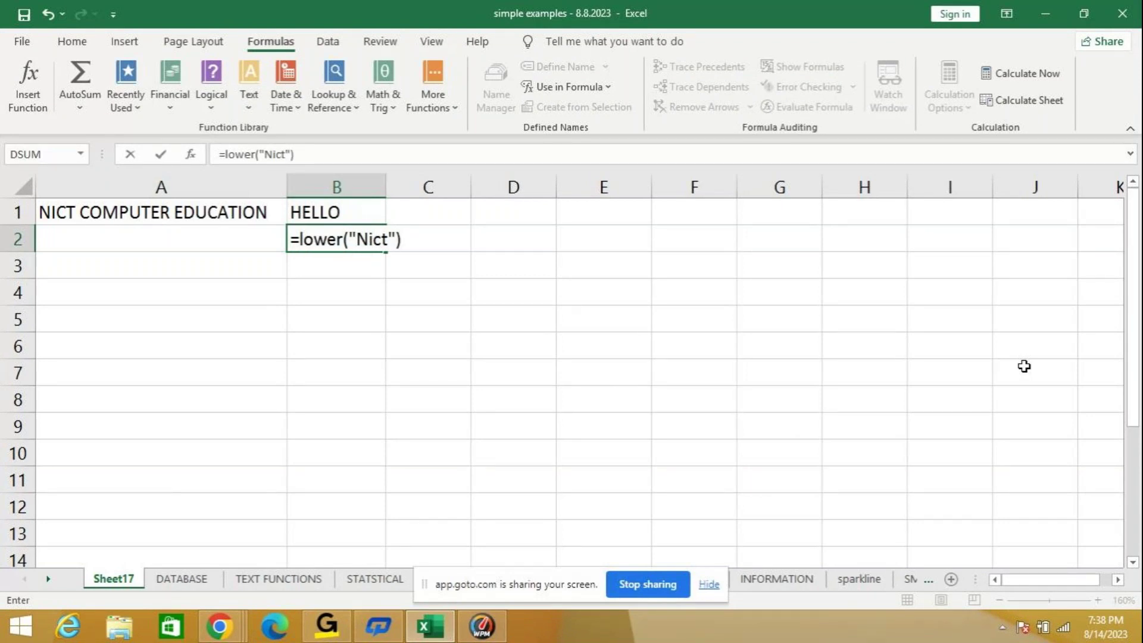
pyautogui.press('Return')
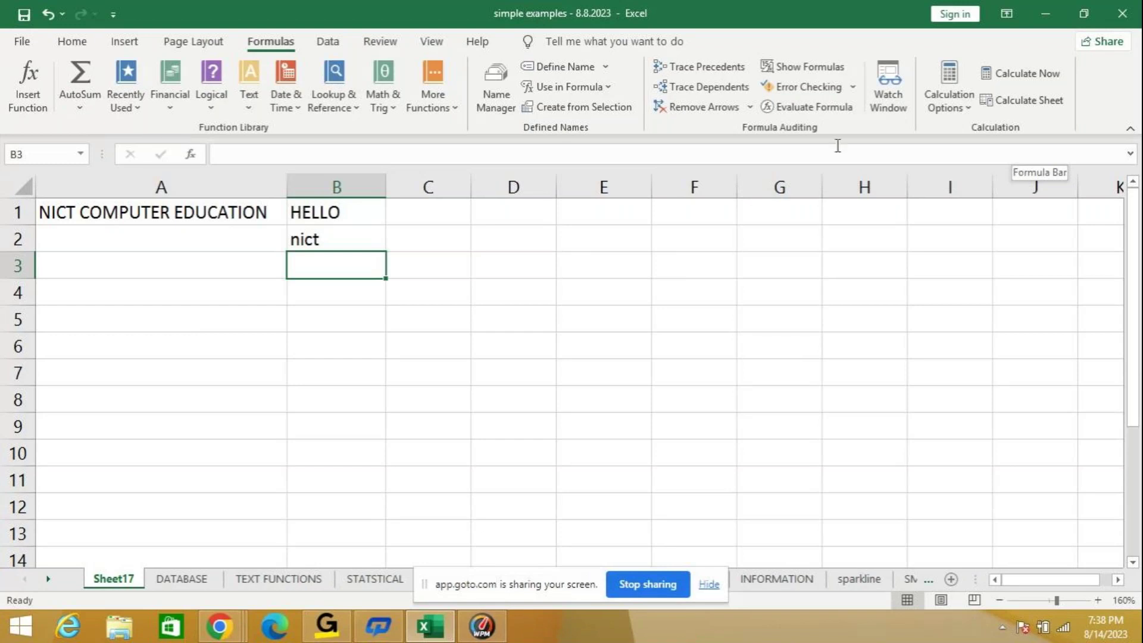
pyautogui.click(189, 152)
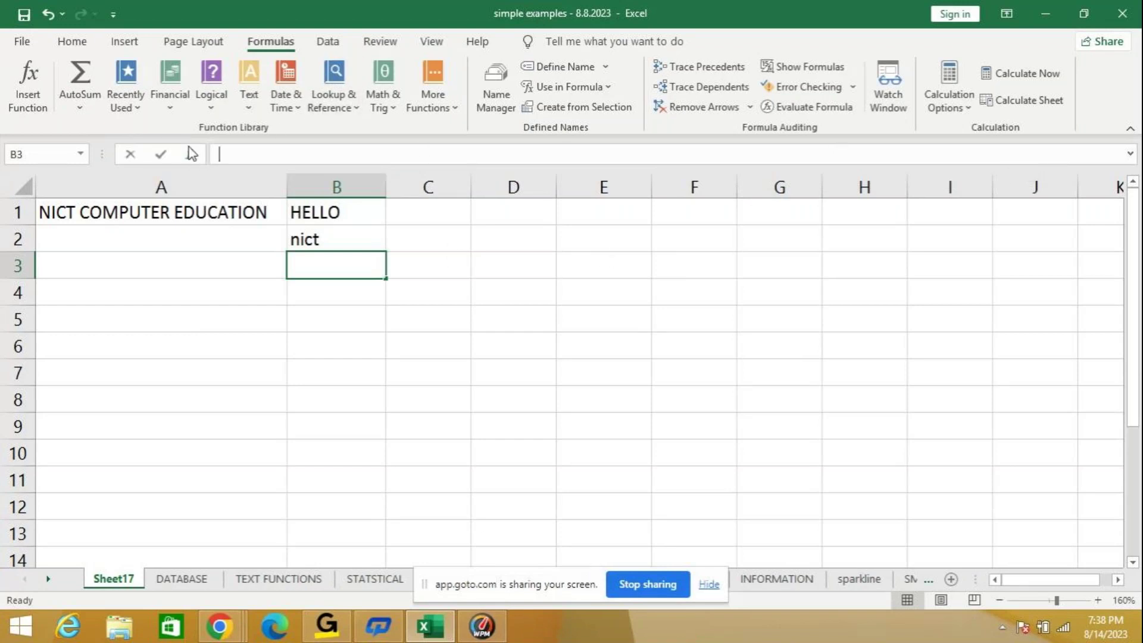
# Step: Review the CHAR function description, then enter =CHAR(65) in B3 to show A
pyautogui.click(767, 222)
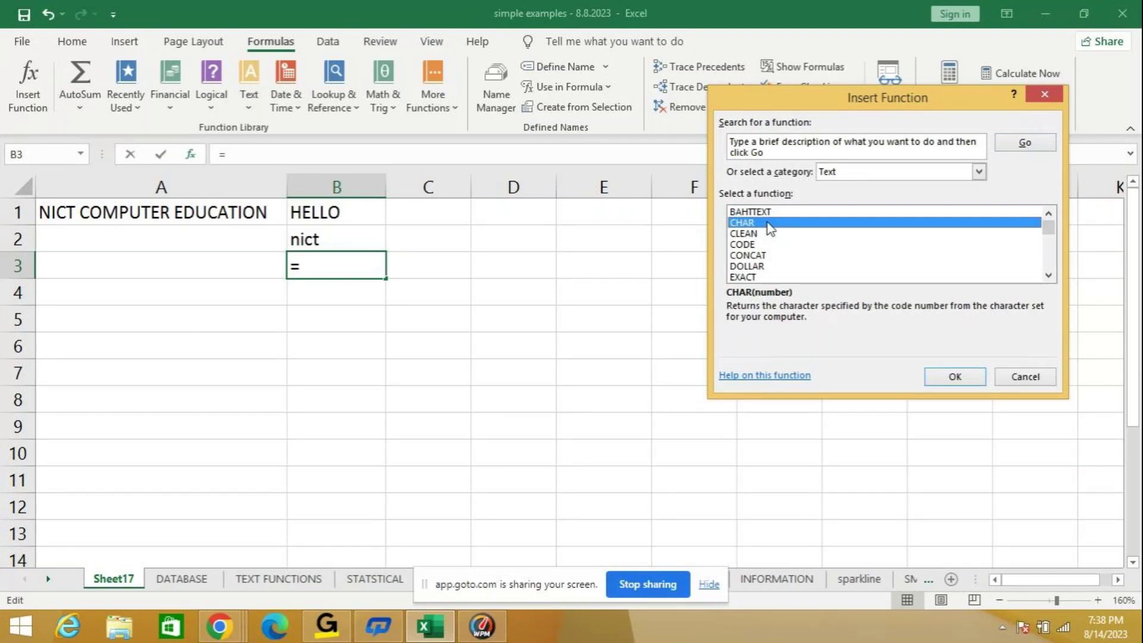
pyautogui.click(1015, 381)
pyautogui.write('=')
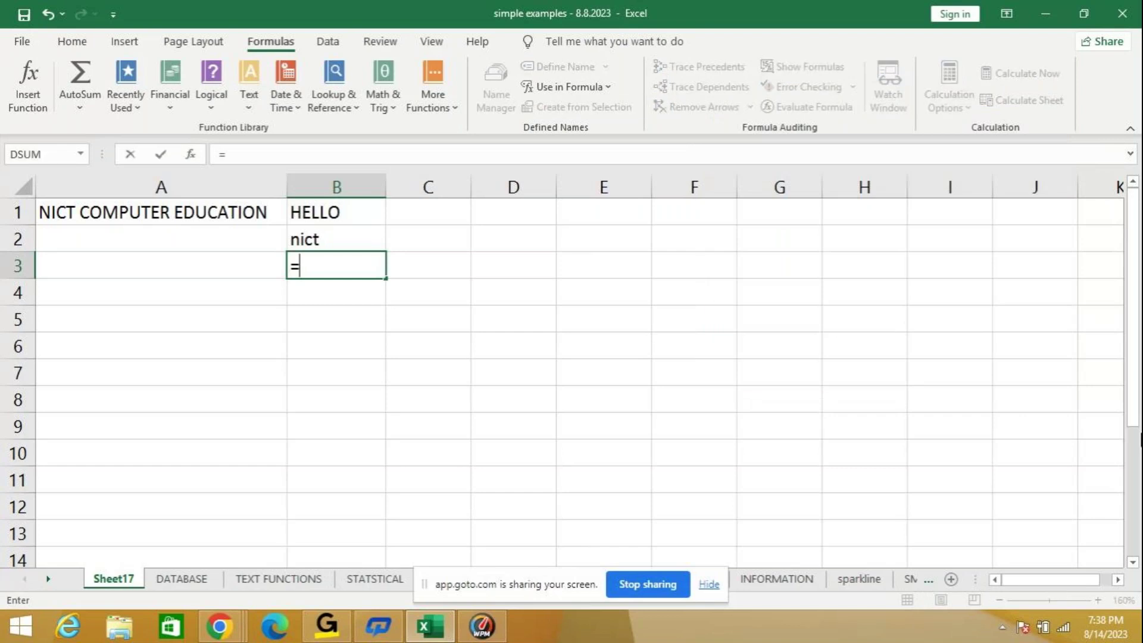
pyautogui.write('CHAR')
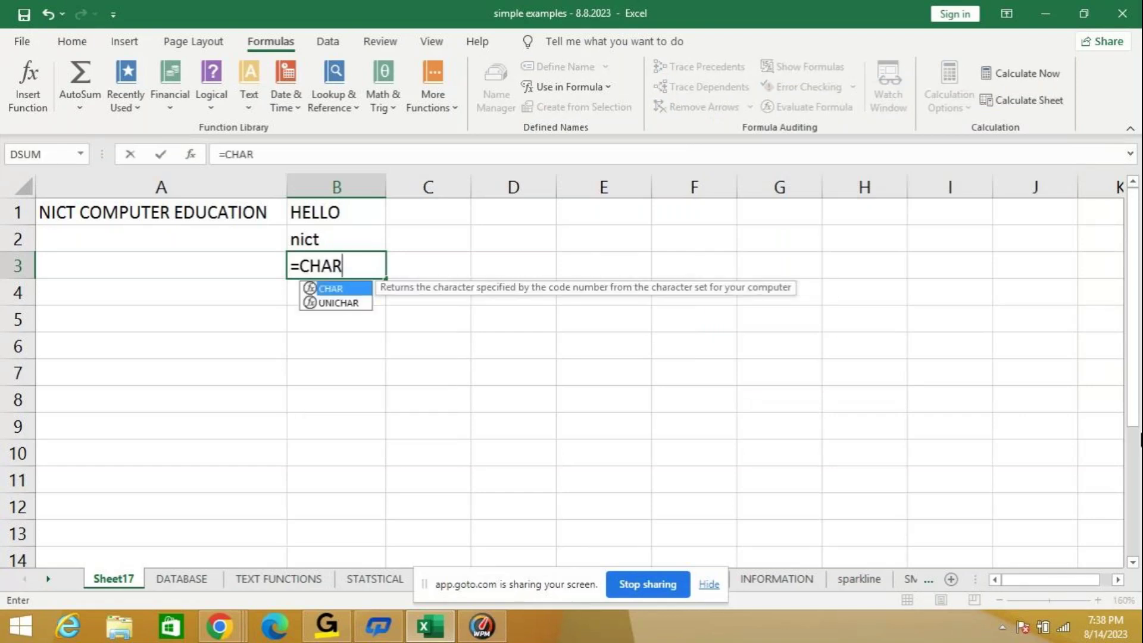
pyautogui.write('(')
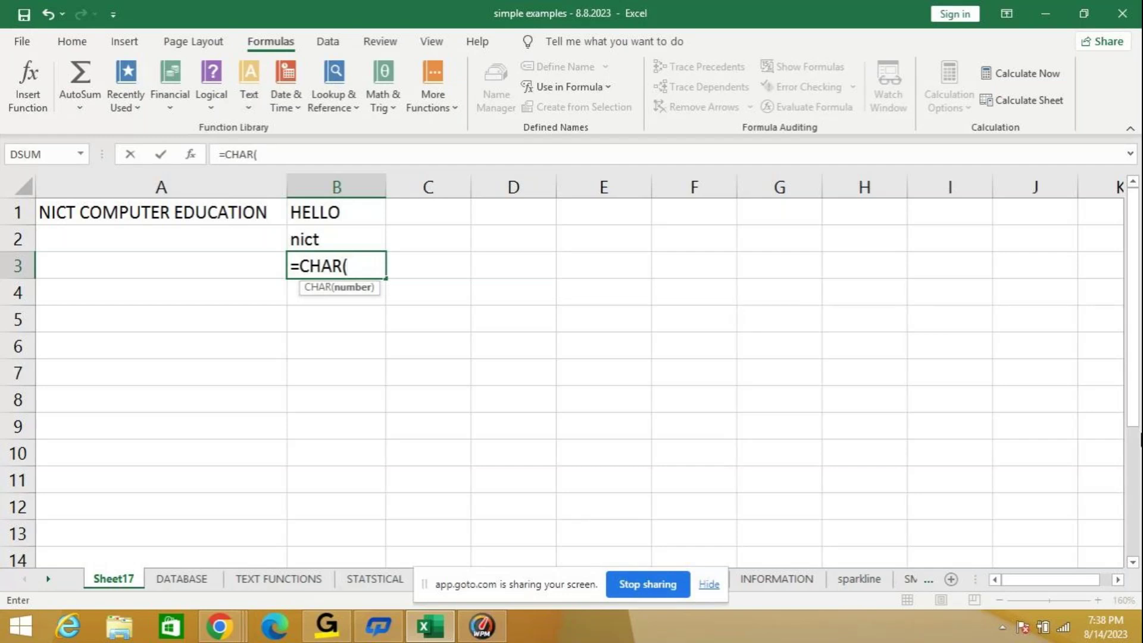
pyautogui.write('A')
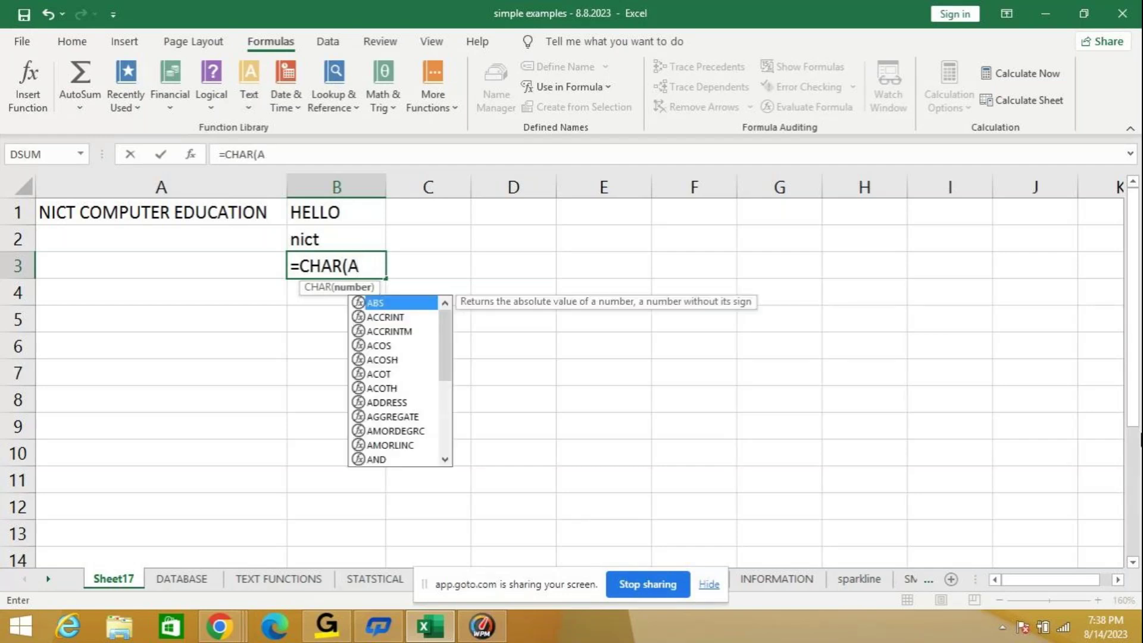
pyautogui.press('BackSpace')
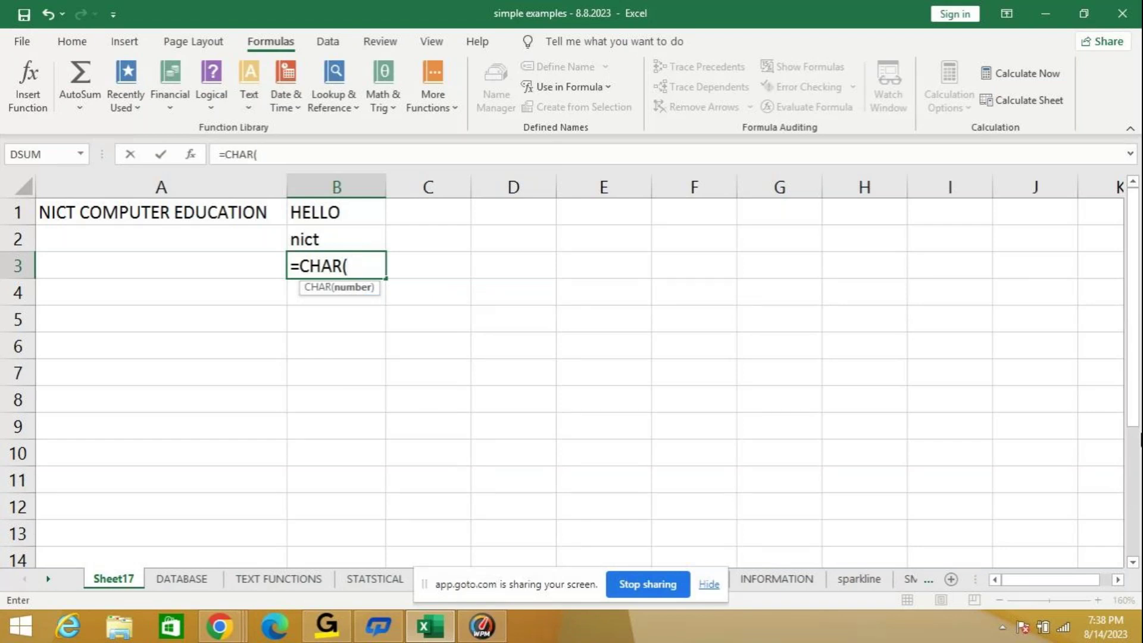
pyautogui.write('65)')
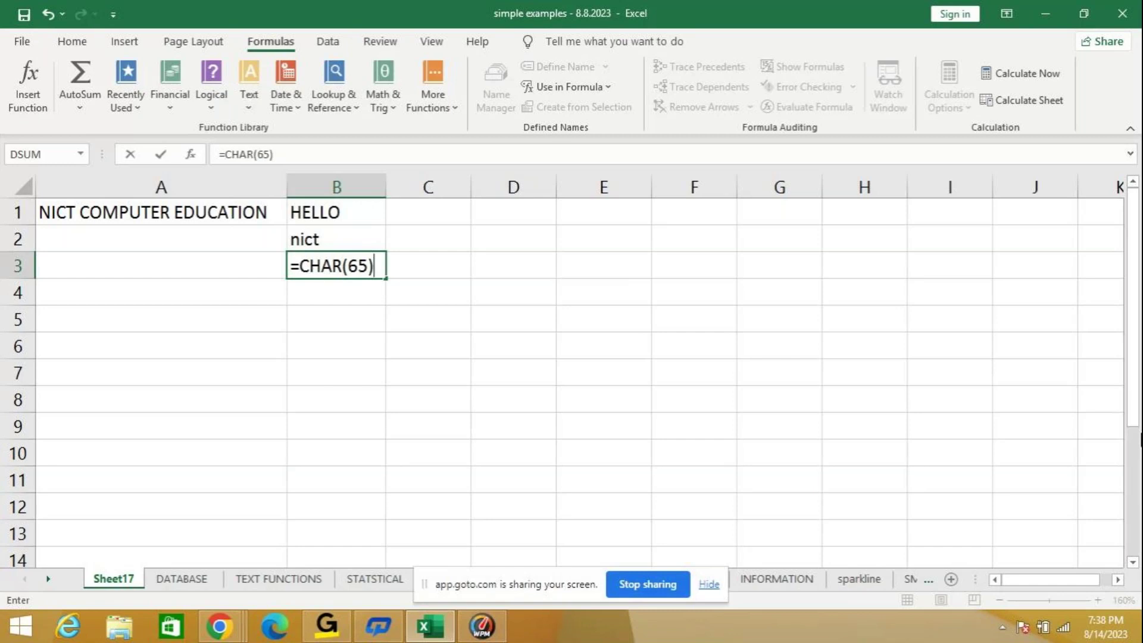
pyautogui.press('Return')
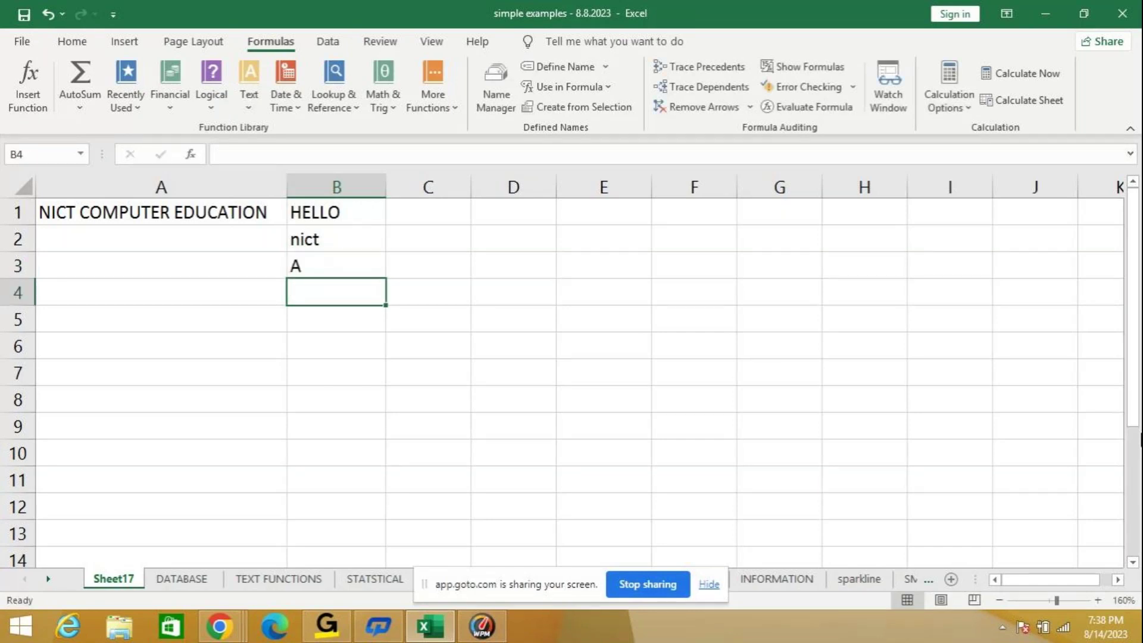
# Step: Add the notes 65-90 in C3 and A-Z in D3
pyautogui.click(337, 265)
pyautogui.click(428, 265)
pyautogui.write('65-90')
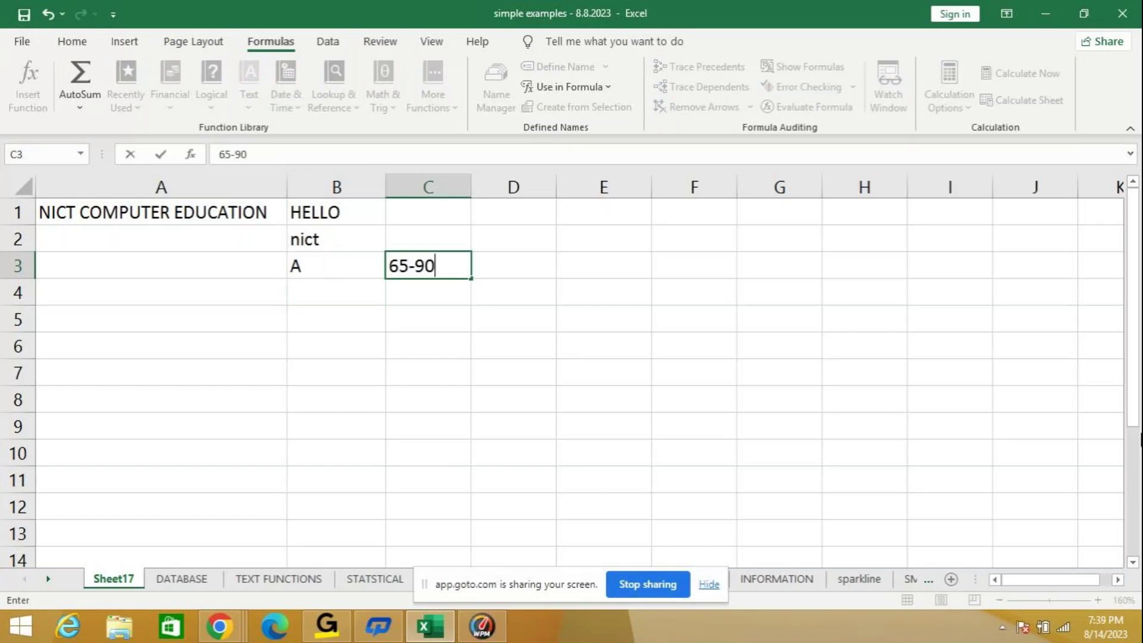
pyautogui.press('Return')
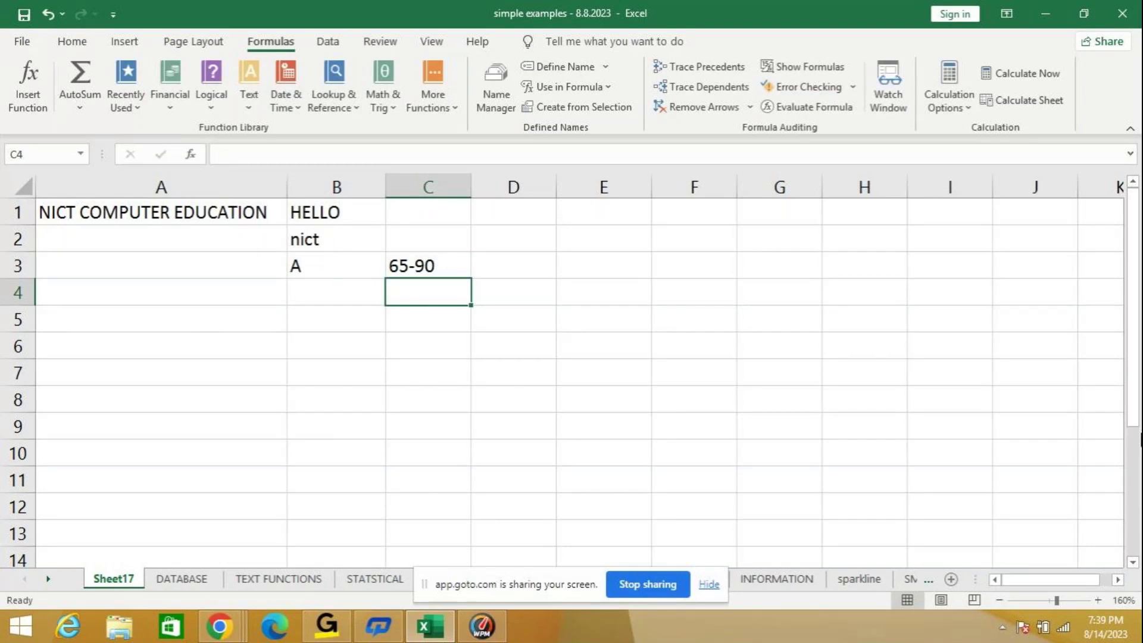
pyautogui.click(428, 265)
pyautogui.click(513, 265)
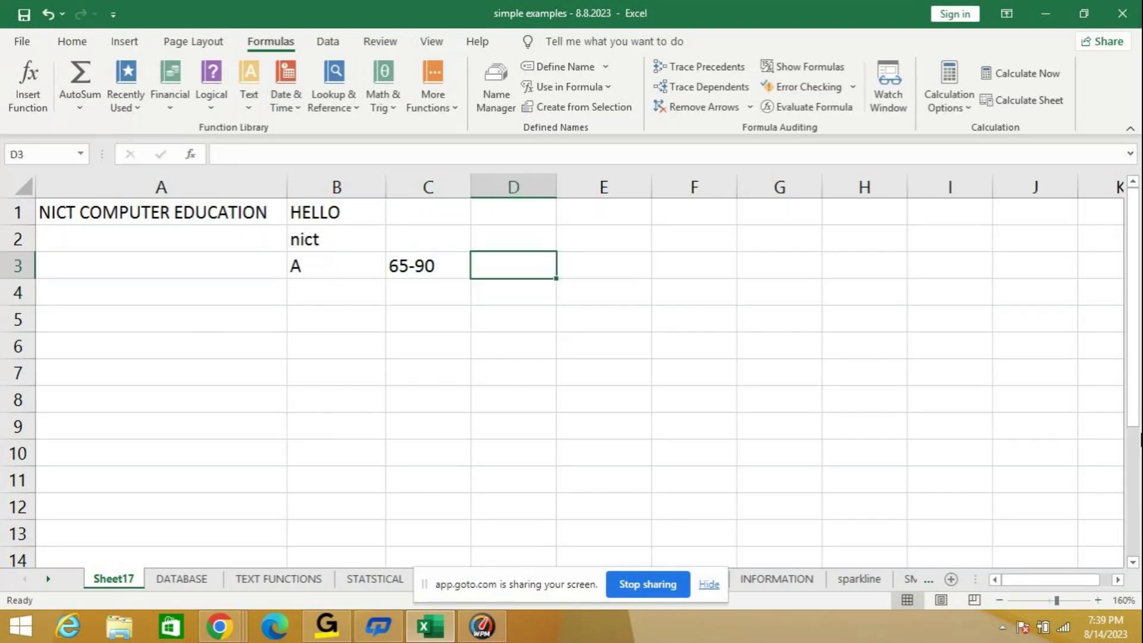
pyautogui.write('A-Z')
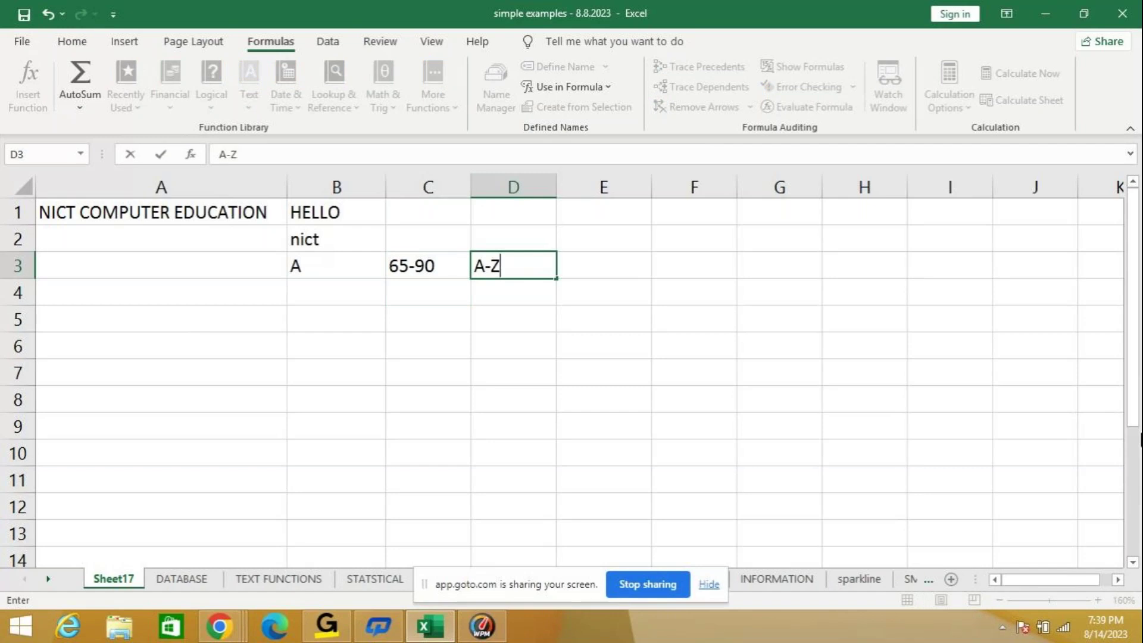
pyautogui.press('Return')
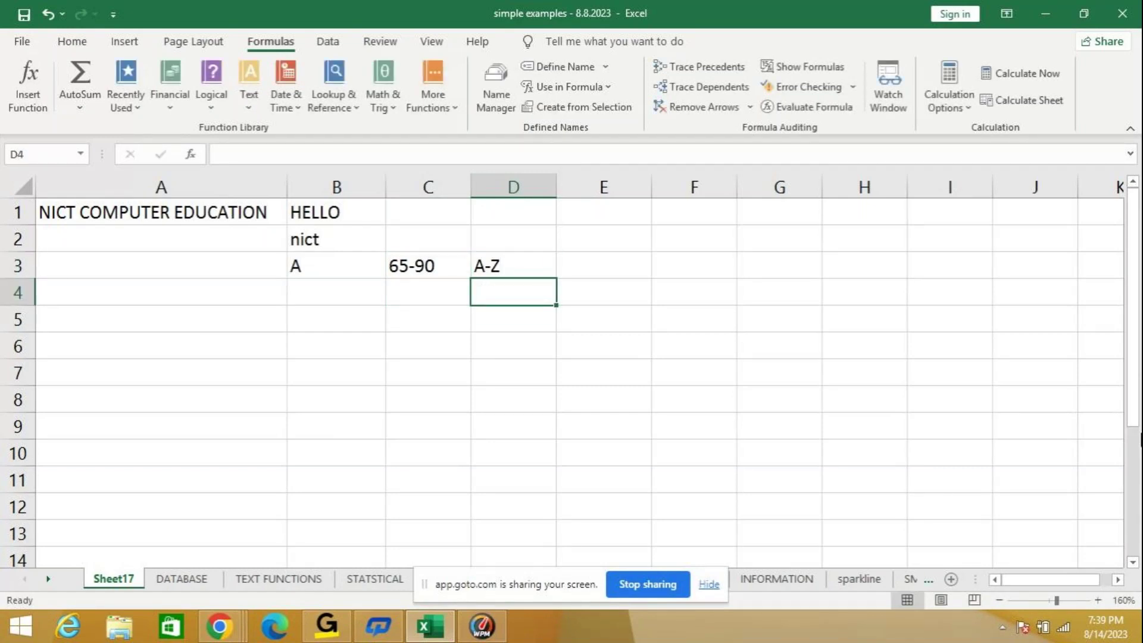
pyautogui.click(336, 292)
# Step: Enter =CHAR(97) in B4 to show the lowercase a
pyautogui.press('BackSpace')
pyautogui.write('=')
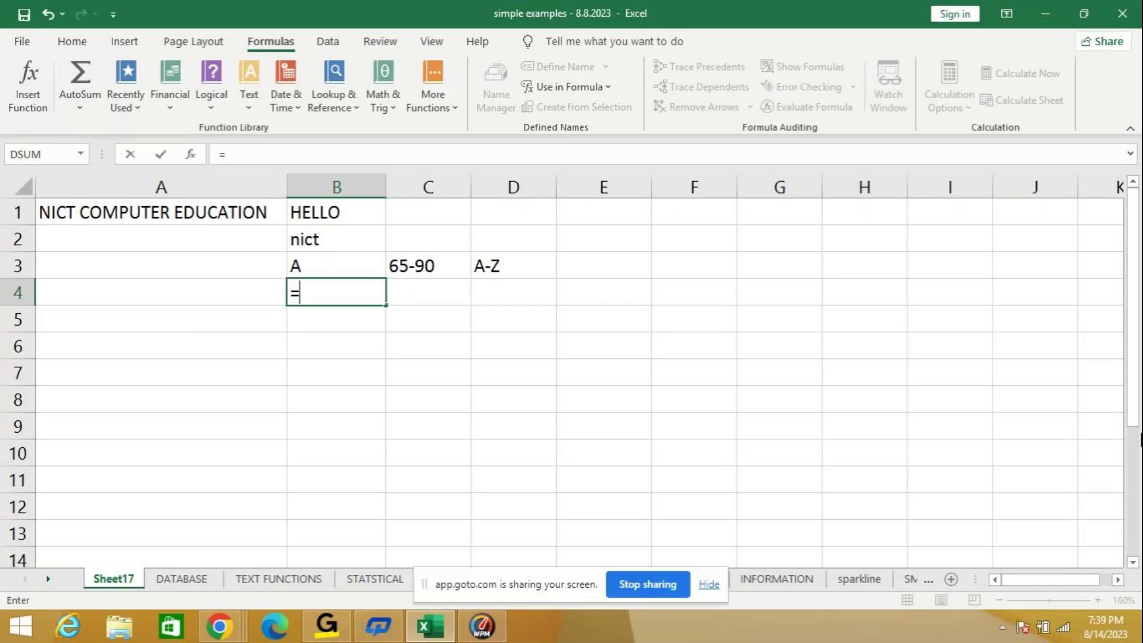
pyautogui.write('CHAR')
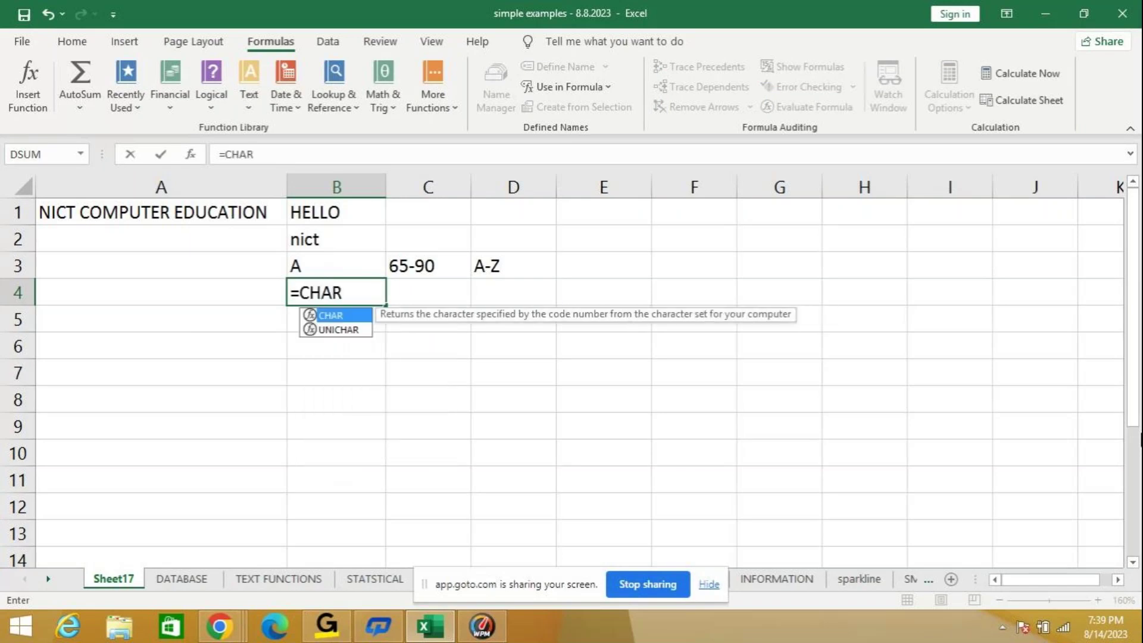
pyautogui.write('(90')
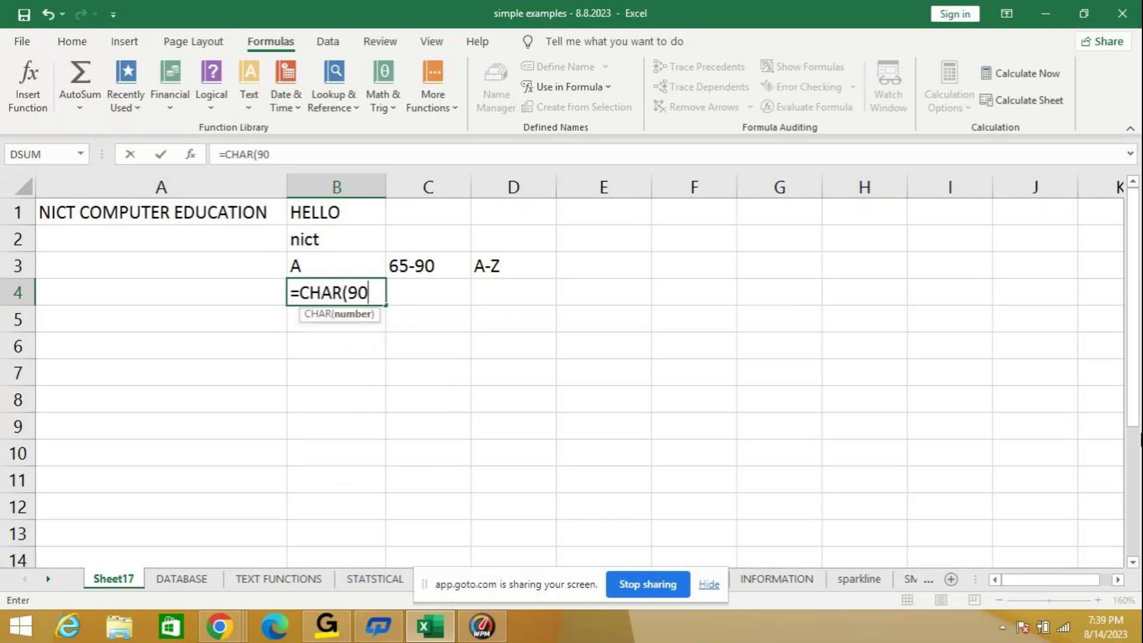
pyautogui.press('BackSpace')
pyautogui.write('7)')
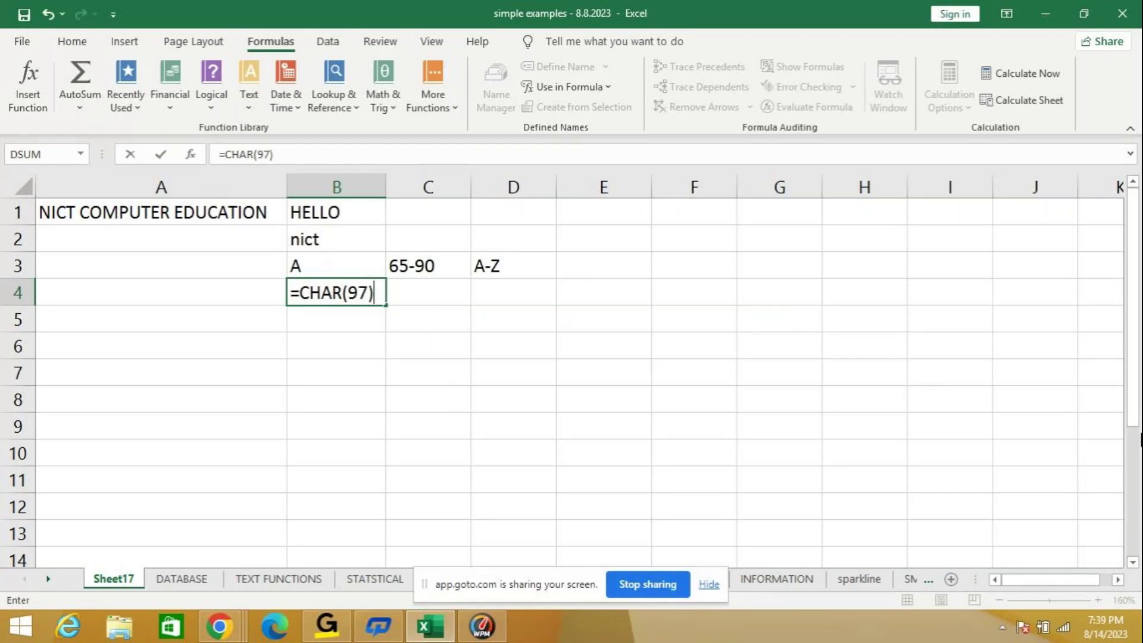
pyautogui.press('Return')
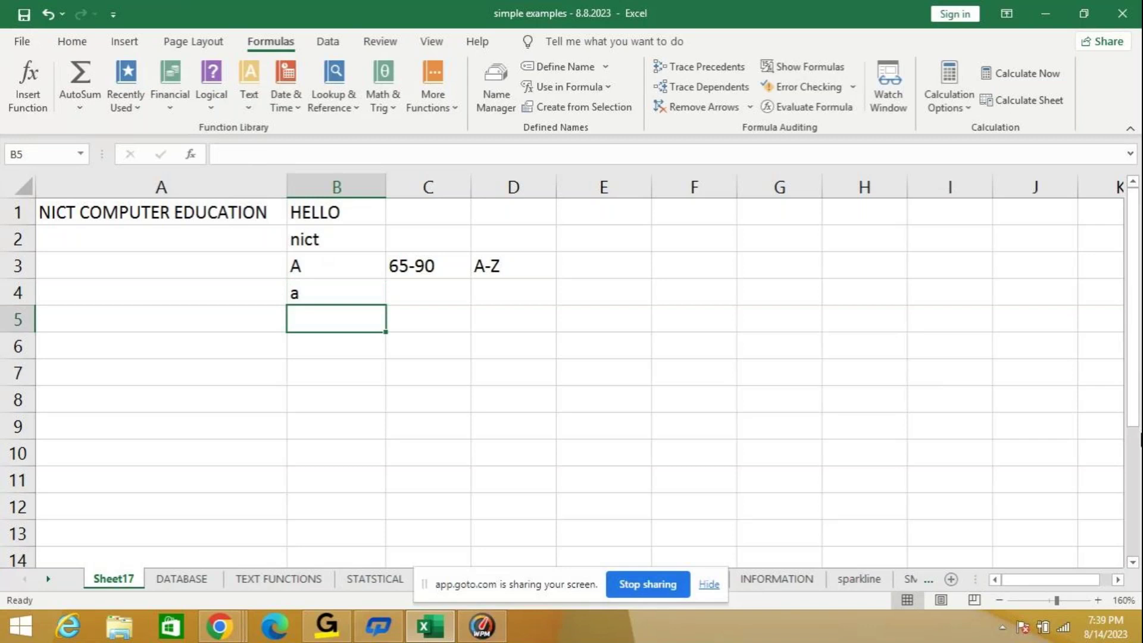
# Step: Add the notes 97-122 in C4 and a-z in D4
pyautogui.click(336, 293)
pyautogui.click(428, 293)
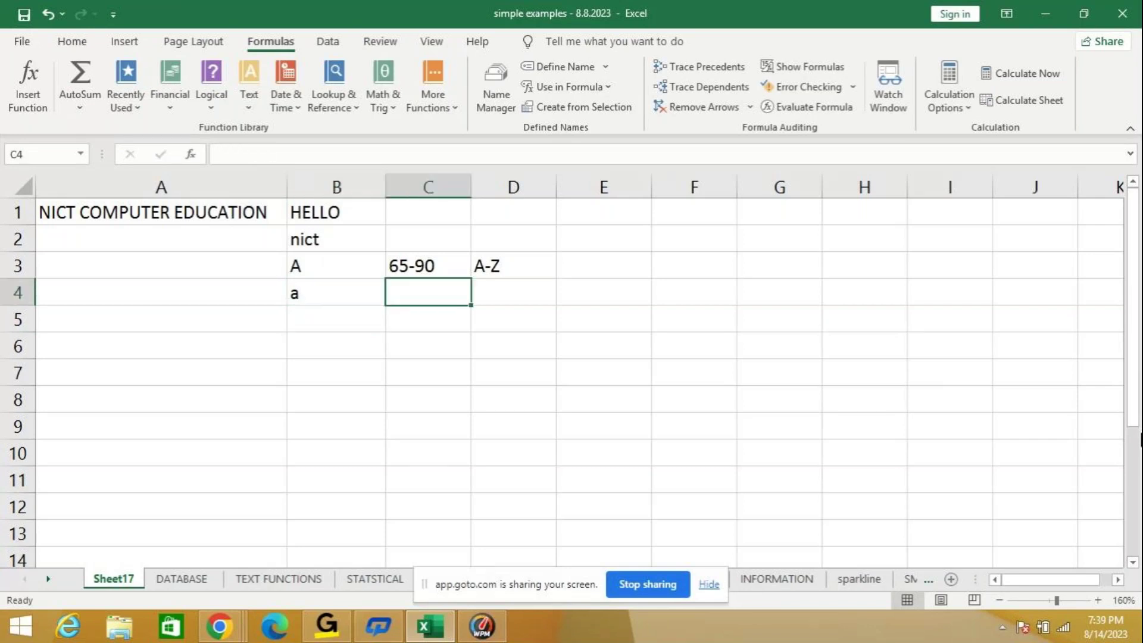
pyautogui.write('97-122')
pyautogui.press('Return')
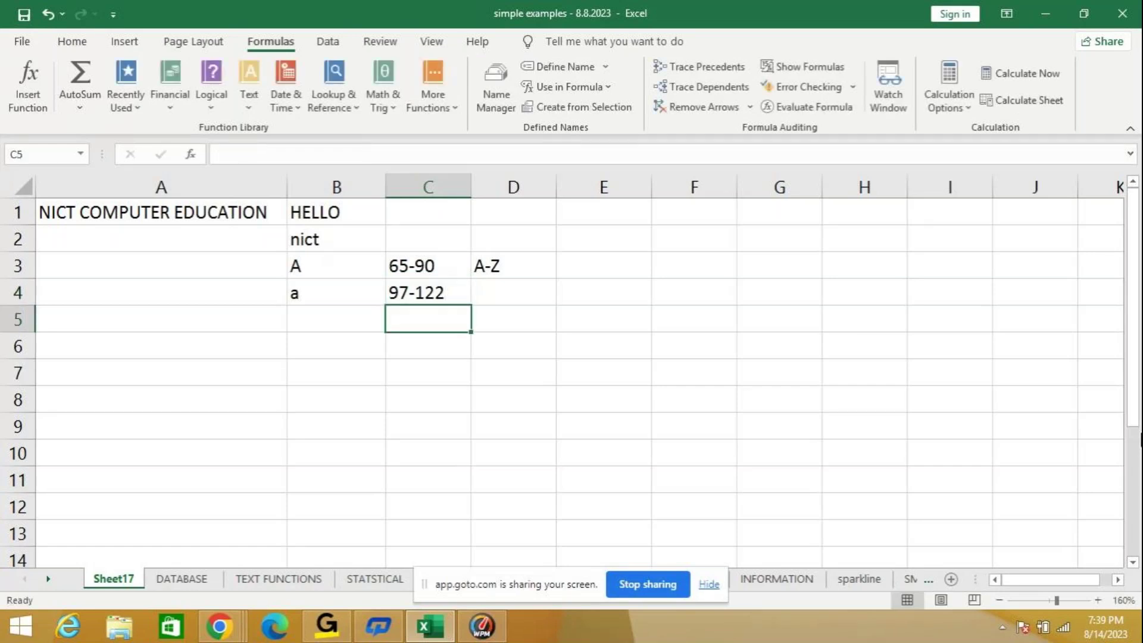
pyautogui.press('Up')
pyautogui.press('Right')
pyautogui.write('A-')
pyautogui.press('BackSpace')
pyautogui.press('BackSpace')
pyautogui.press('BackSpace')
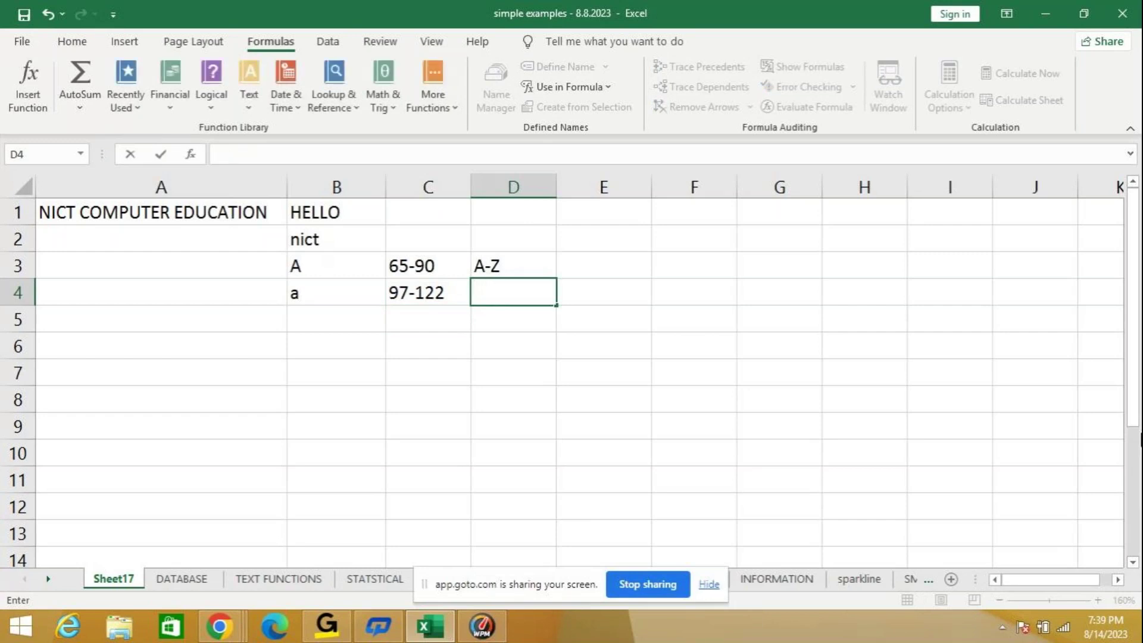
pyautogui.write('a-z')
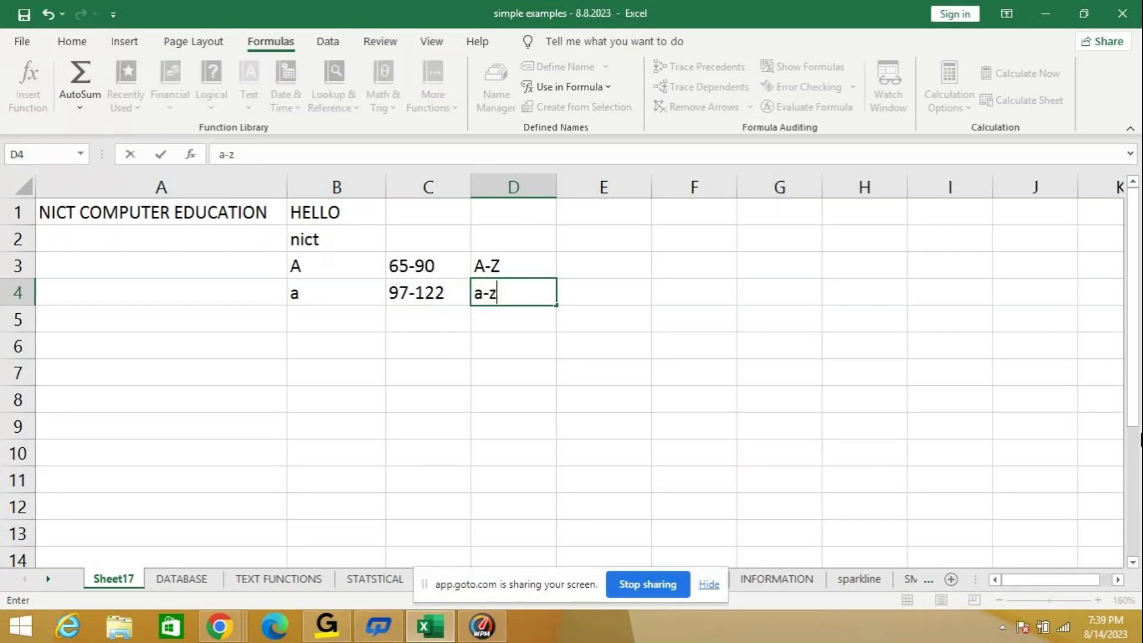
pyautogui.press('Return')
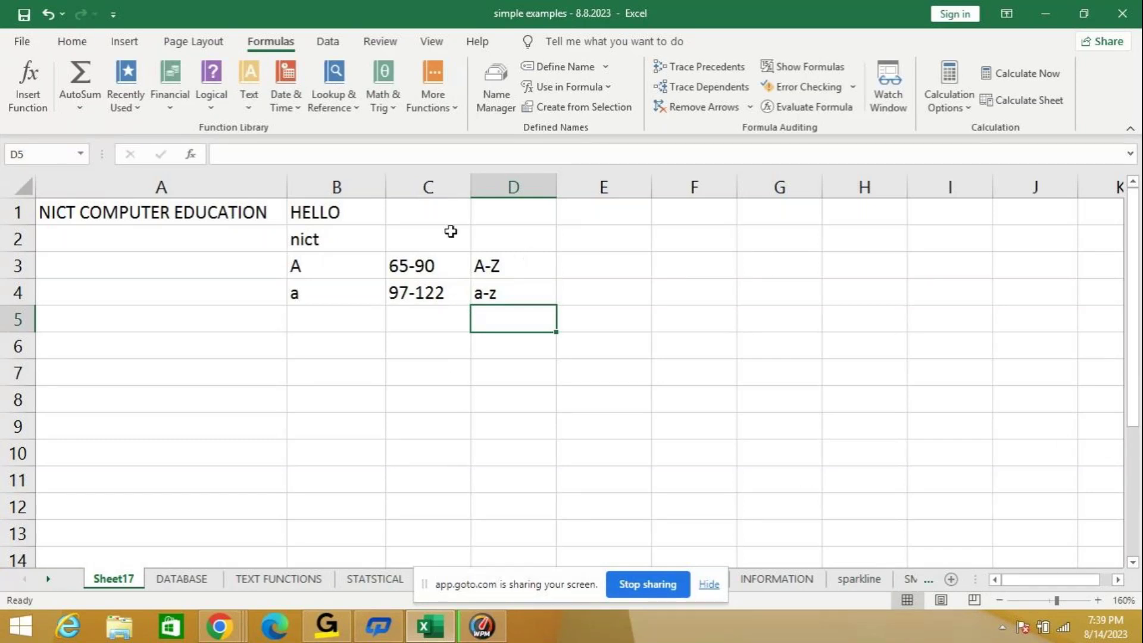
pyautogui.click(340, 317)
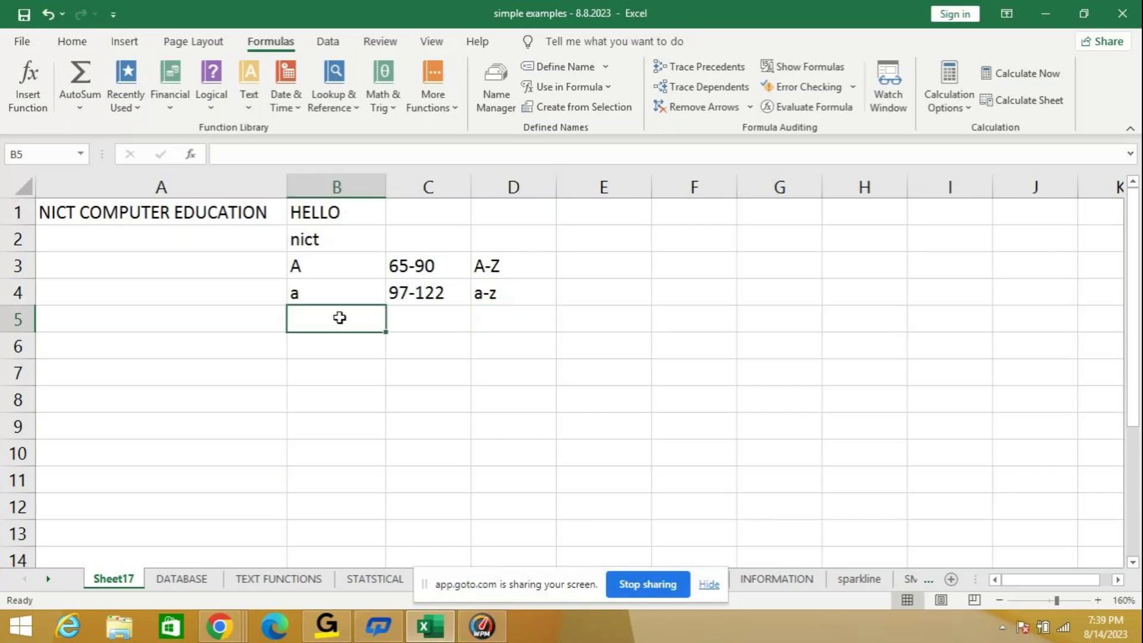
# Step: Enter =code("A") in B5 giving 65, then change it to =CODE("B") giving 66
pyautogui.write('=co')
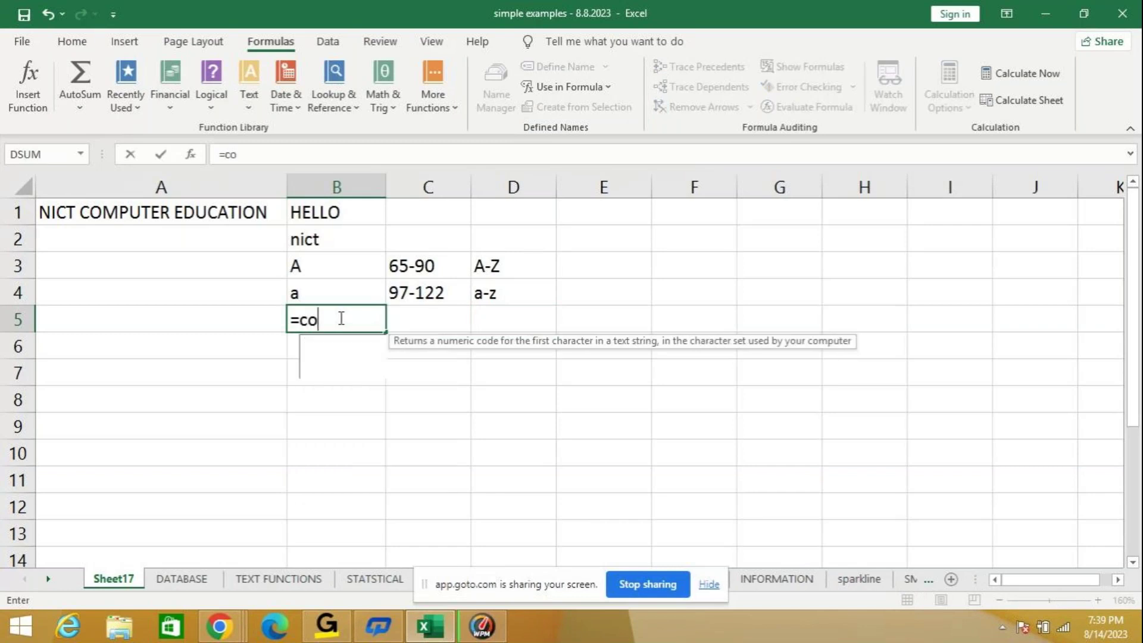
pyautogui.write('de(')
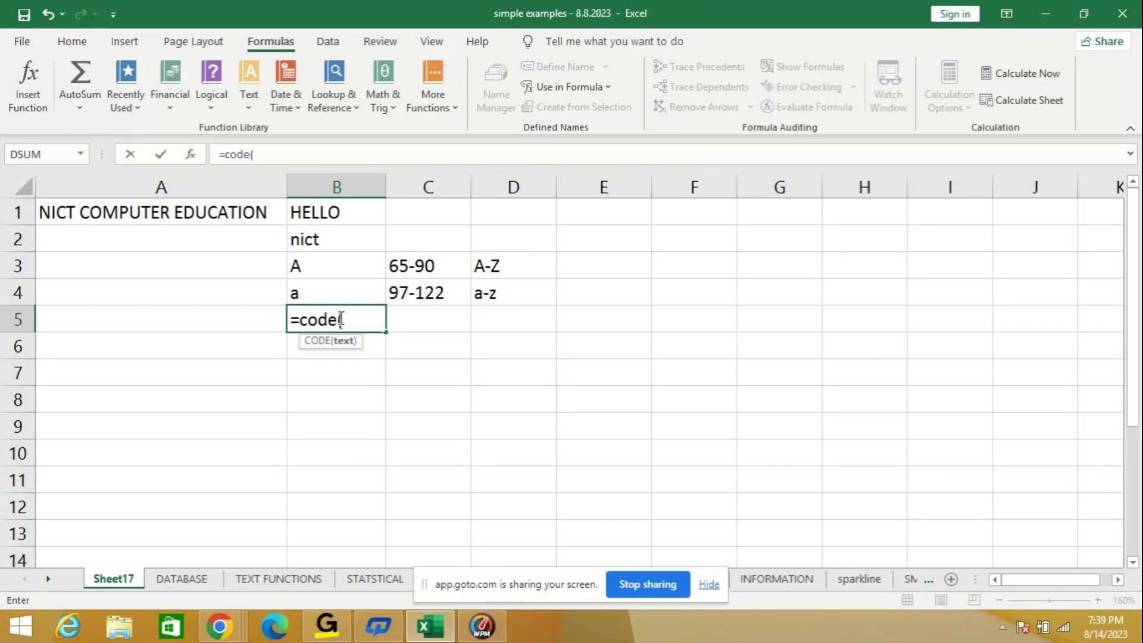
pyautogui.write('"A")')
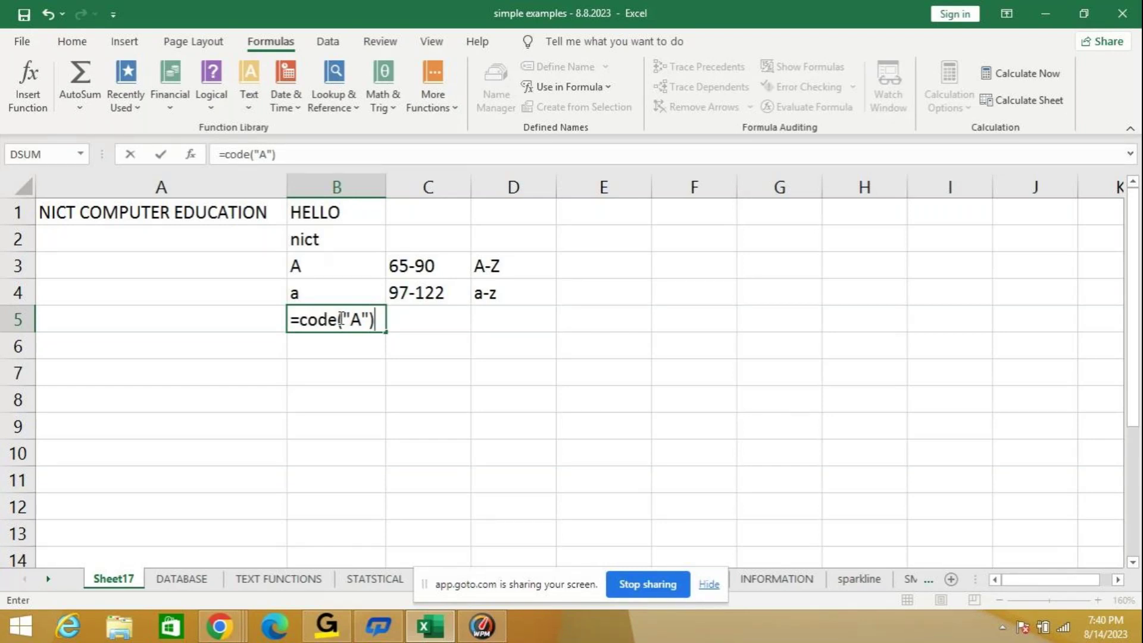
pyautogui.press('Return')
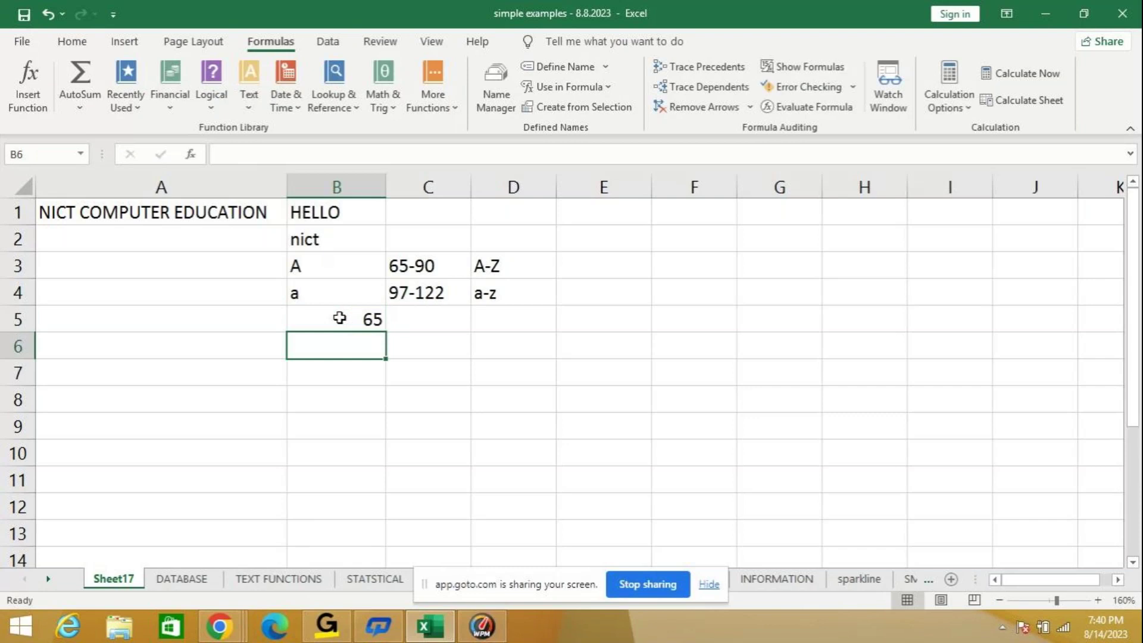
pyautogui.click(340, 318)
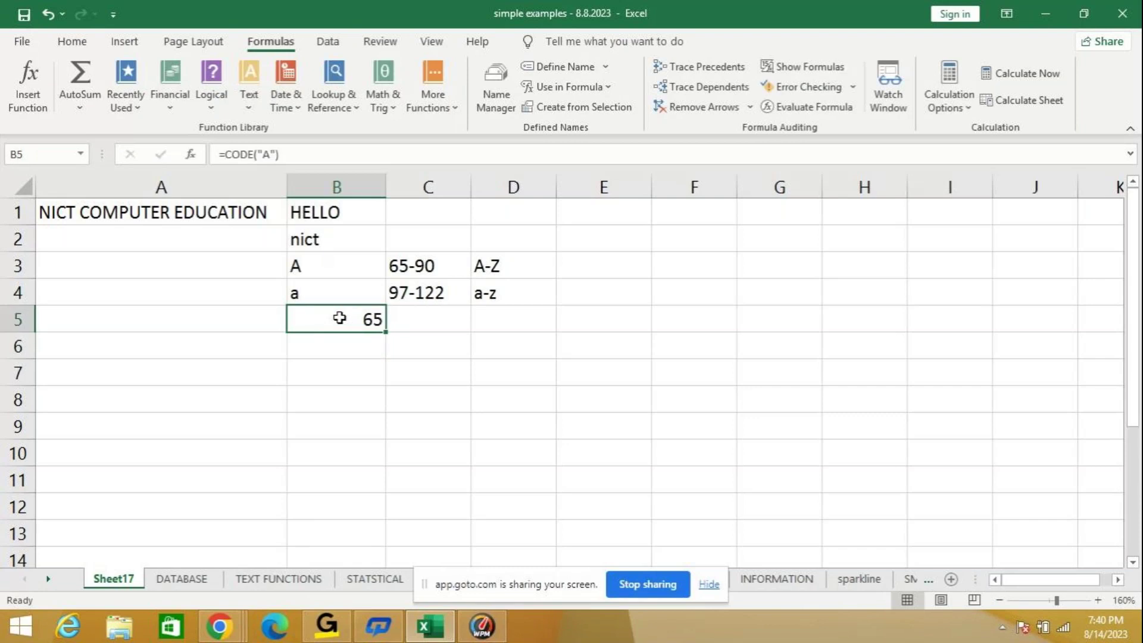
pyautogui.click(269, 154)
pyautogui.press('BackSpace')
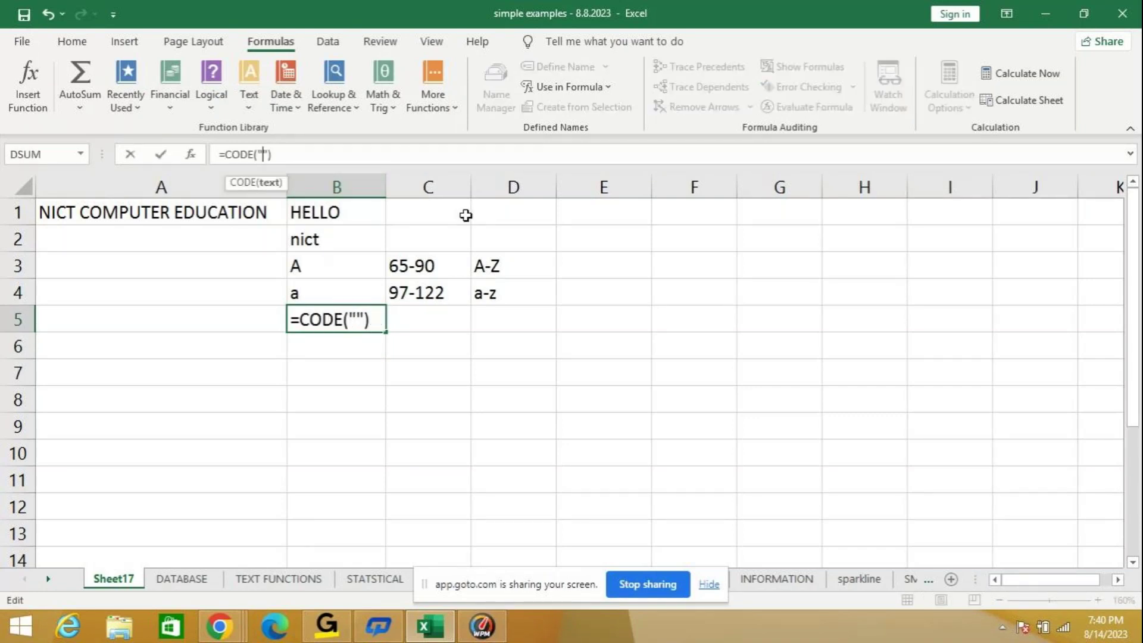
pyautogui.write('b')
pyautogui.press('BackSpace')
pyautogui.write('B')
pyautogui.press('Return')
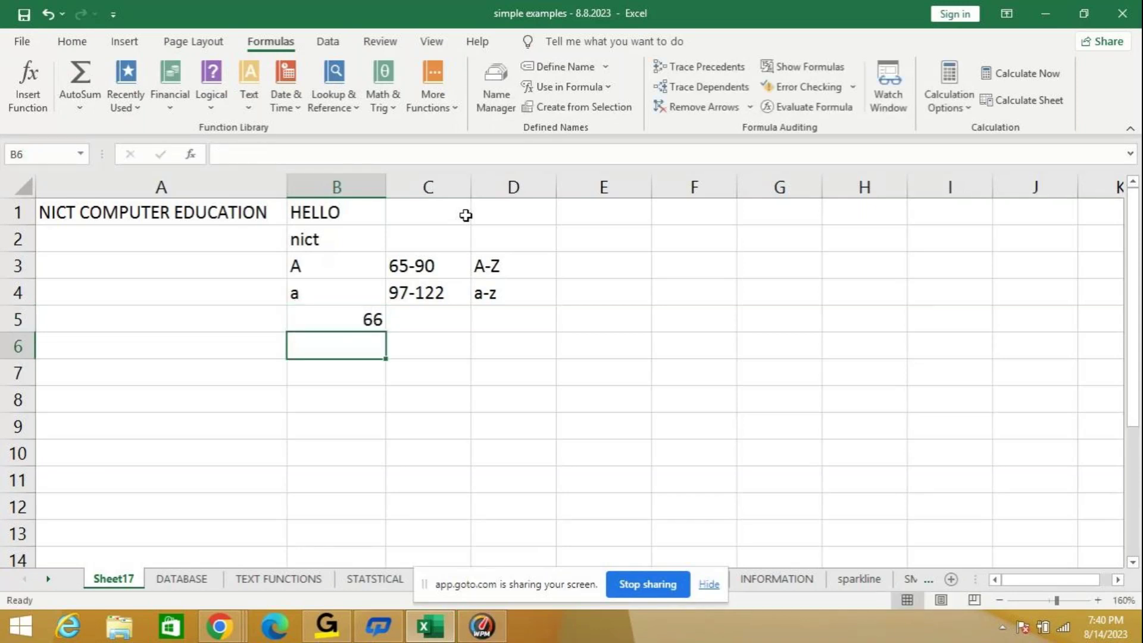
# Step: Clear the contents of B5 and B4
pyautogui.press('Up')
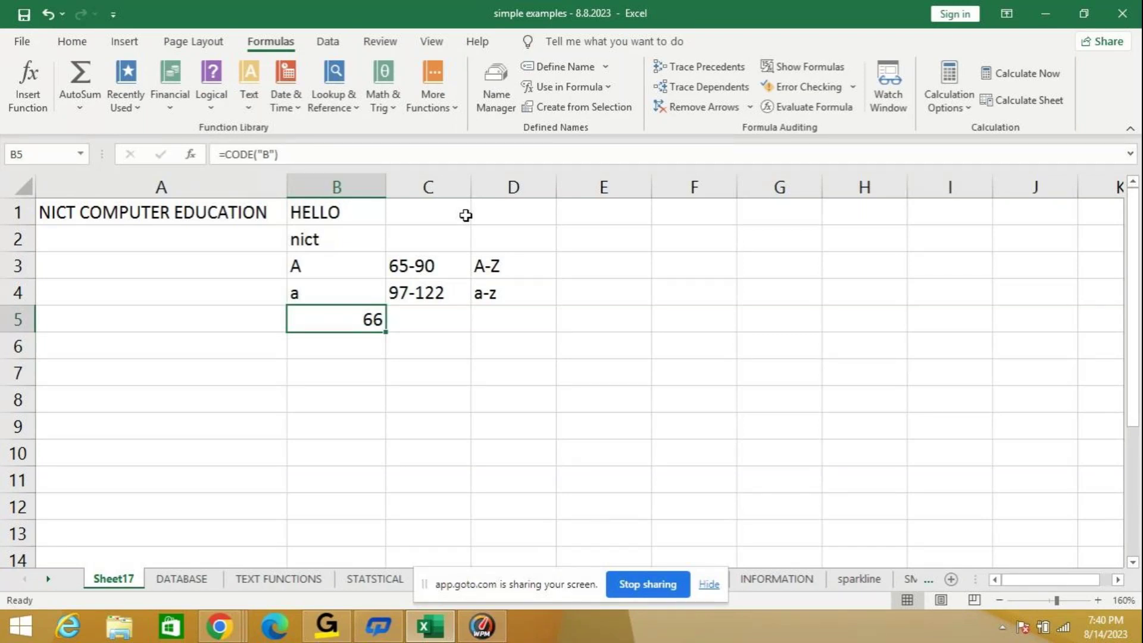
pyautogui.press('Delete')
pyautogui.press('Up')
pyautogui.press('Delete')
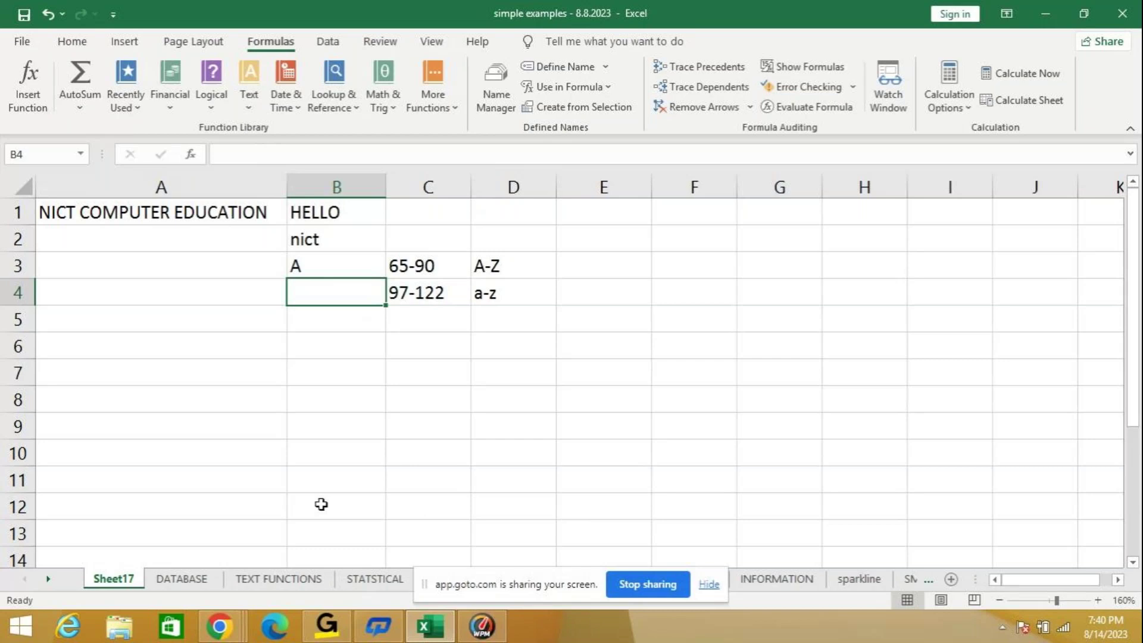
# Step: Browse the Text category of Insert Function for B5, then cancel
pyautogui.press('Down')
pyautogui.click(191, 154)
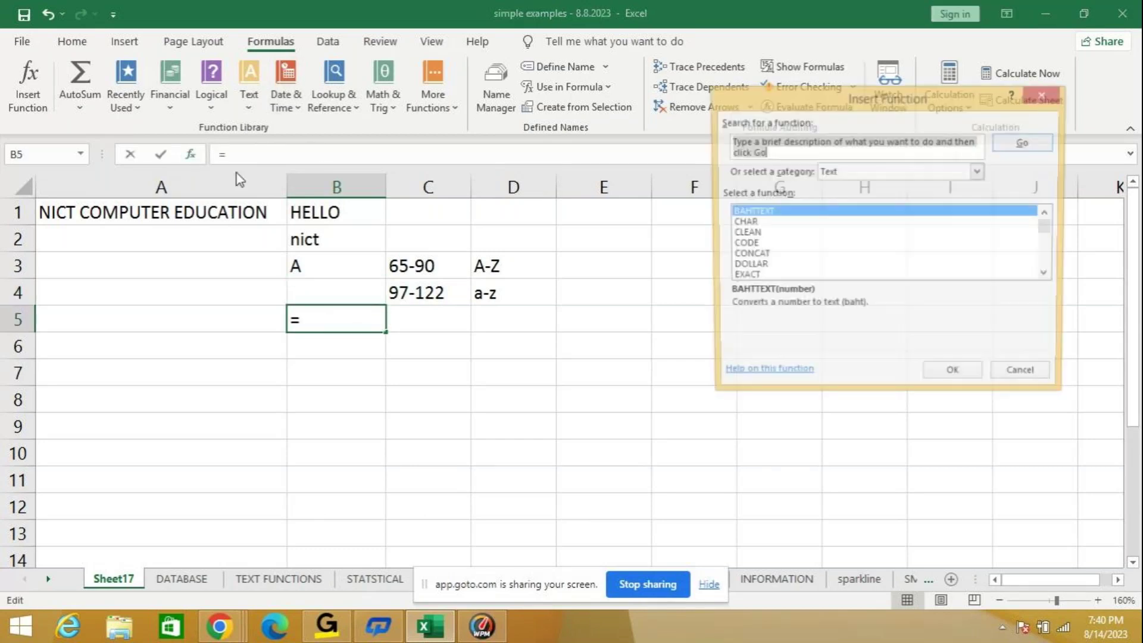
pyautogui.scroll(-1, 794, 252)
pyautogui.scroll(-4, 795, 252)
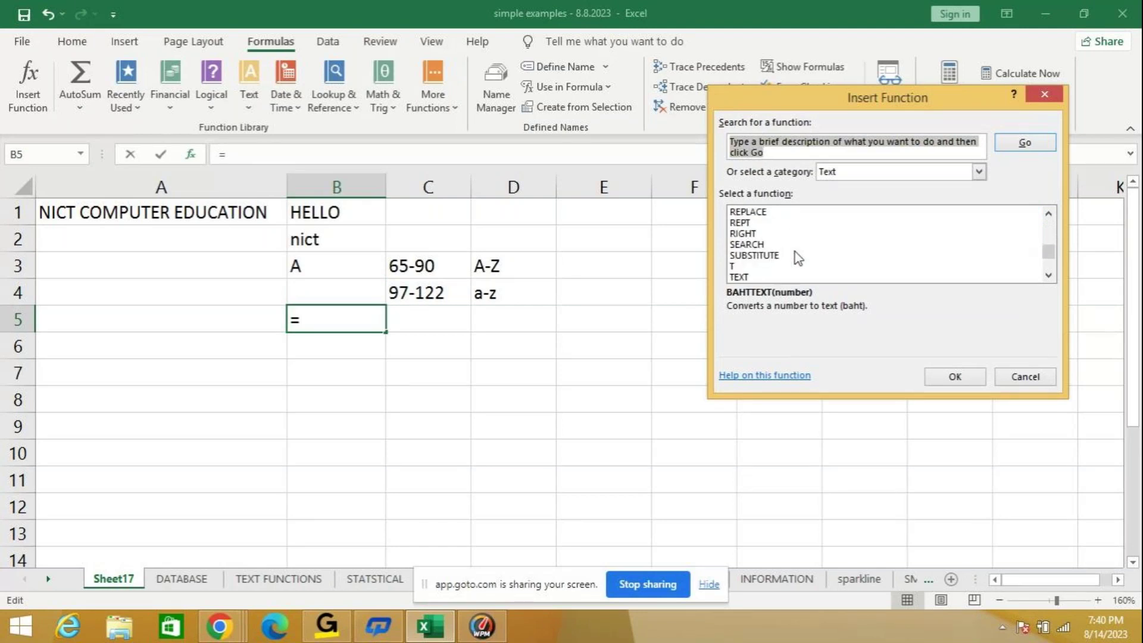
pyautogui.scroll(-2, 794, 252)
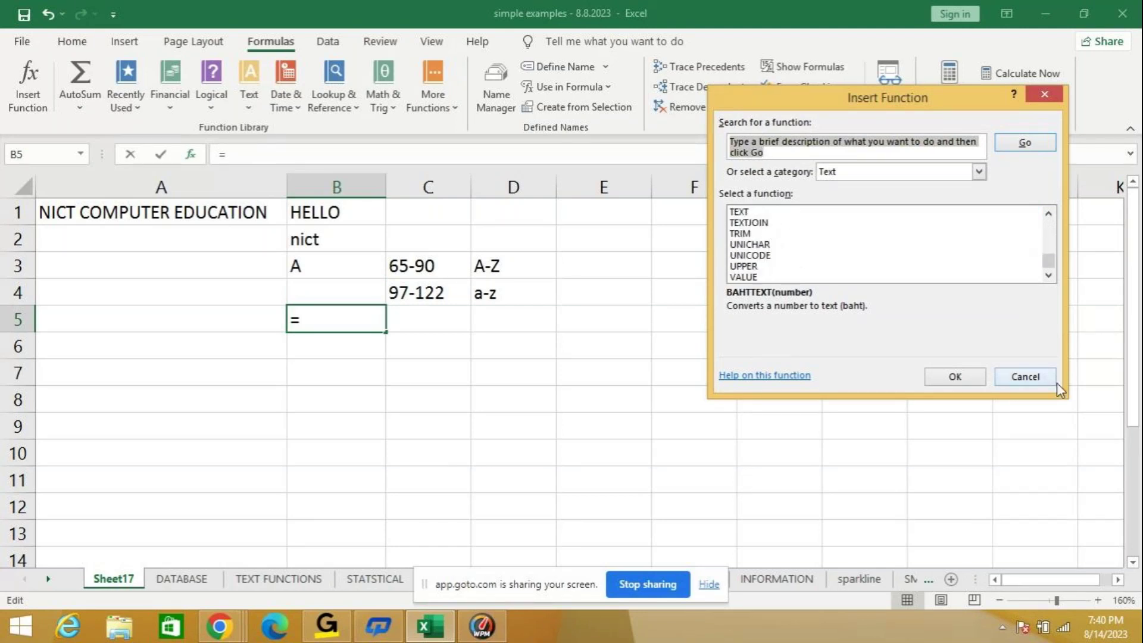
pyautogui.click(1025, 377)
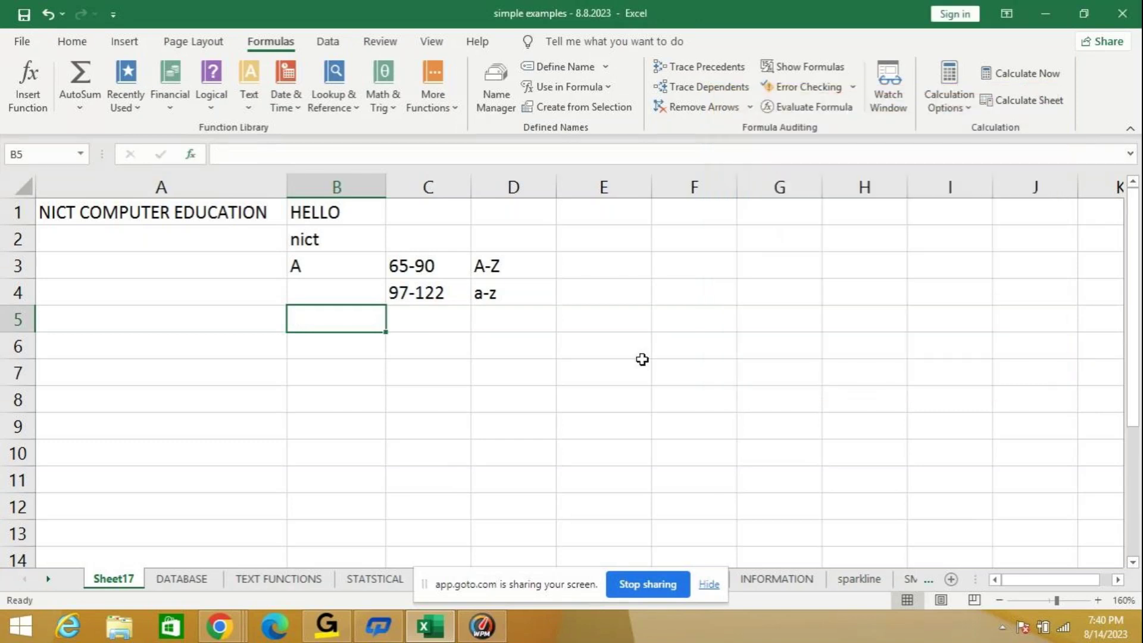
# Step: Enter =trim(" hello world ") in B5 so it displays hello world
pyautogui.write('=trim')
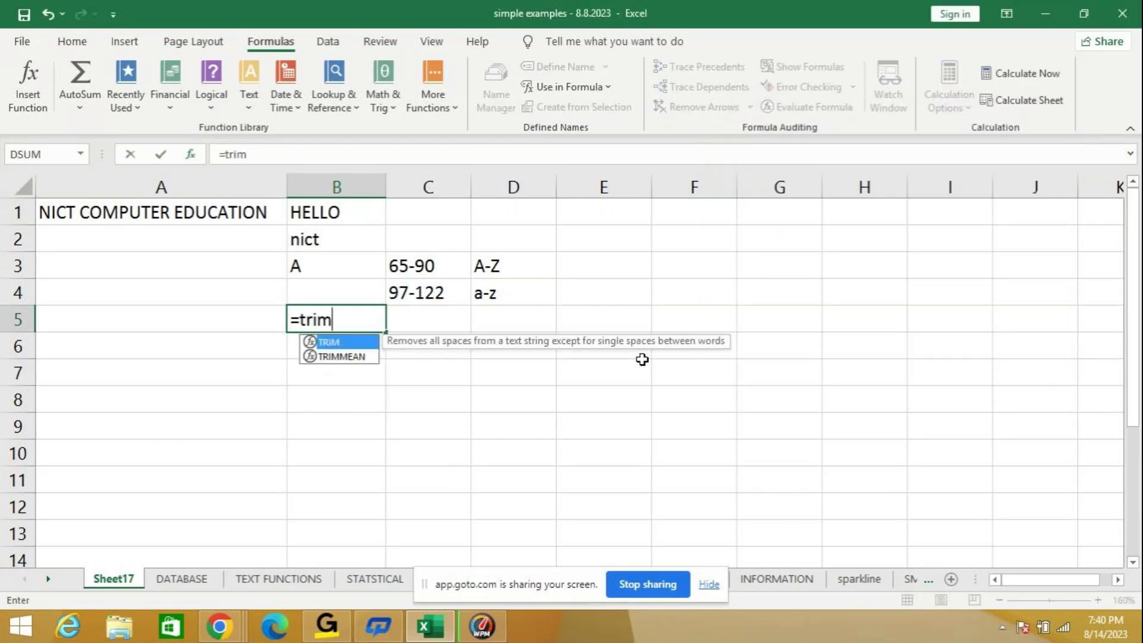
pyautogui.write('(')
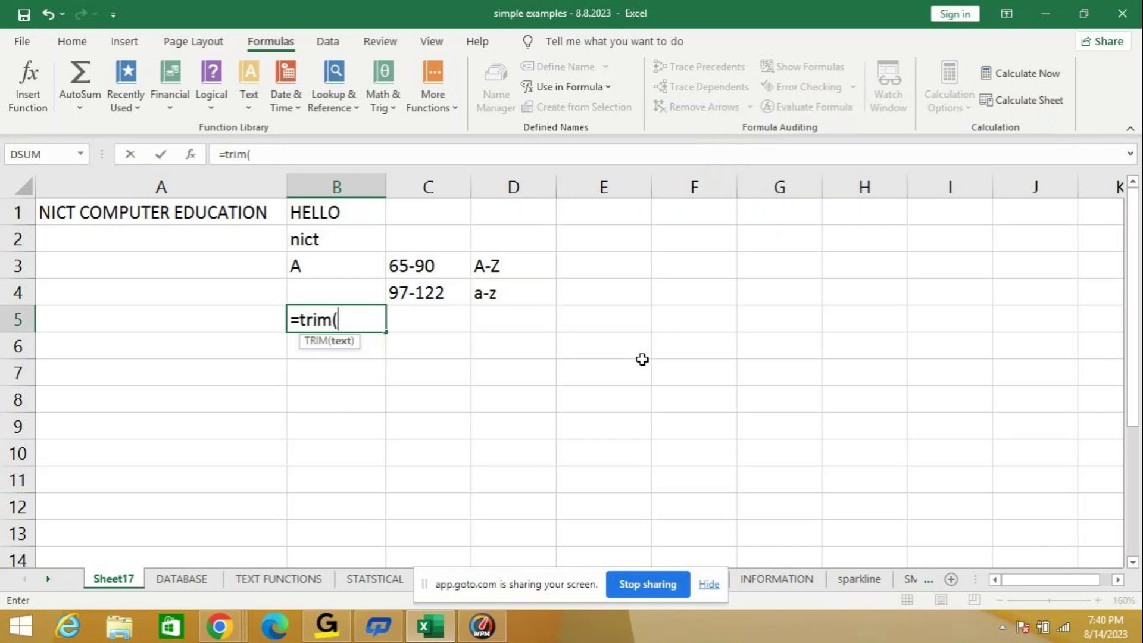
pyautogui.write('"hello')
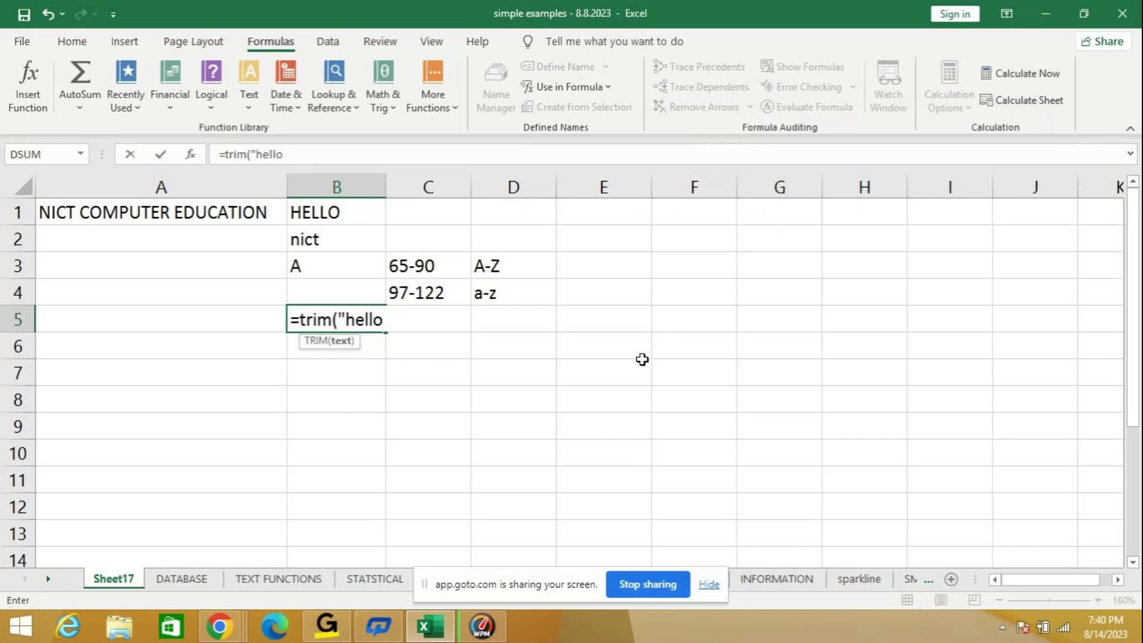
pyautogui.press('Return')
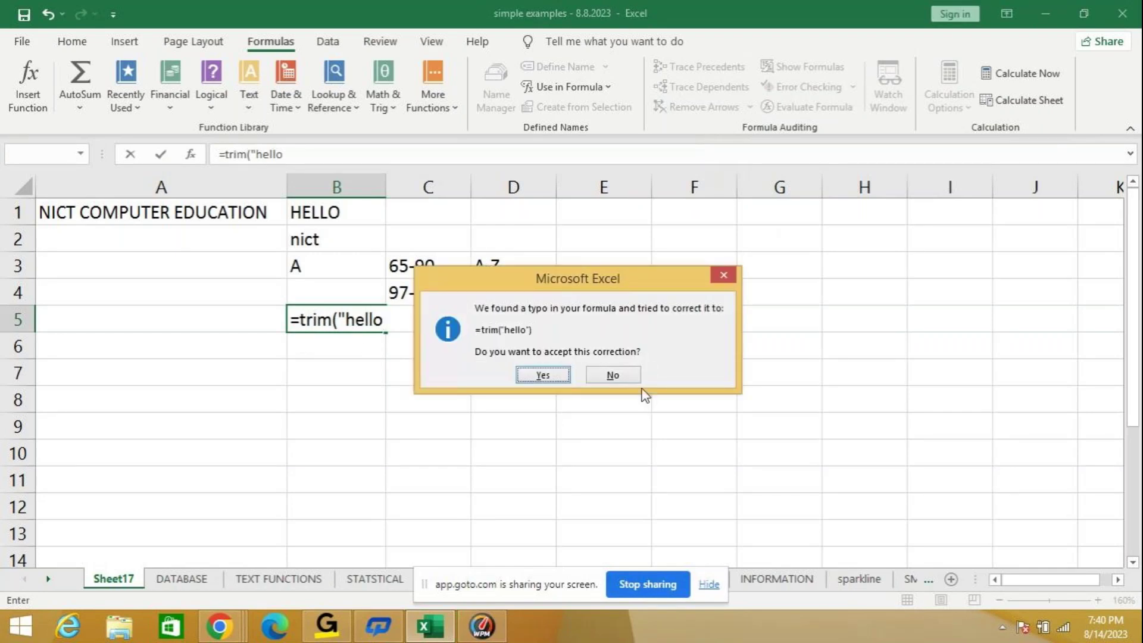
pyautogui.click(604, 377)
pyautogui.click(542, 401)
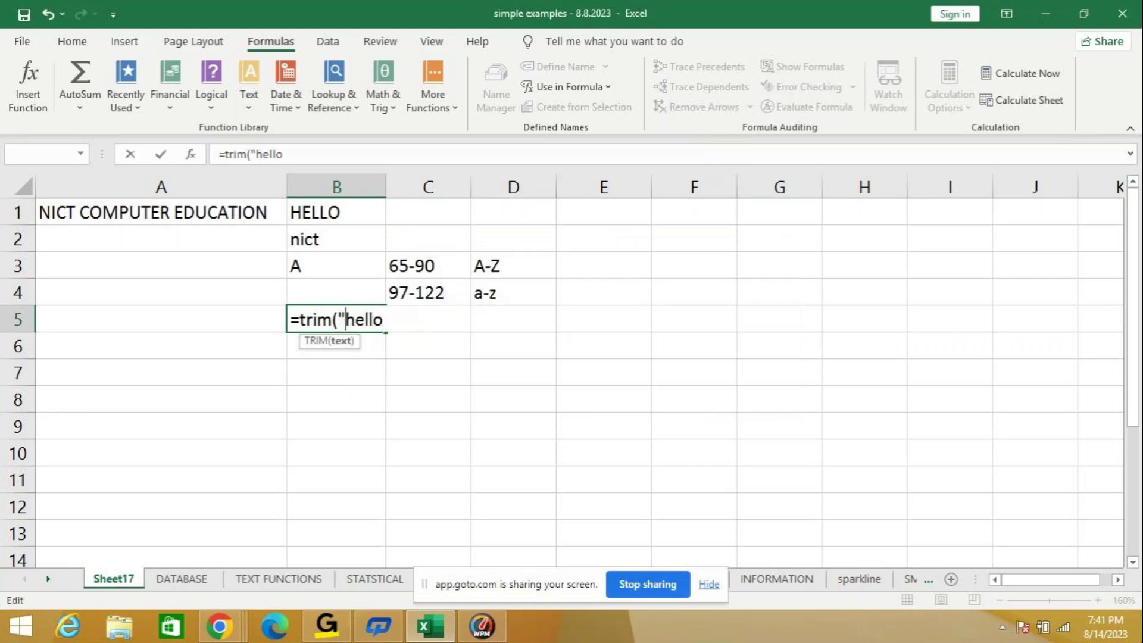
pyautogui.press('Right')
pyautogui.press('Right')
pyautogui.press('Right')
pyautogui.press('Right')
pyautogui.press('Right')
pyautogui.write('wor')
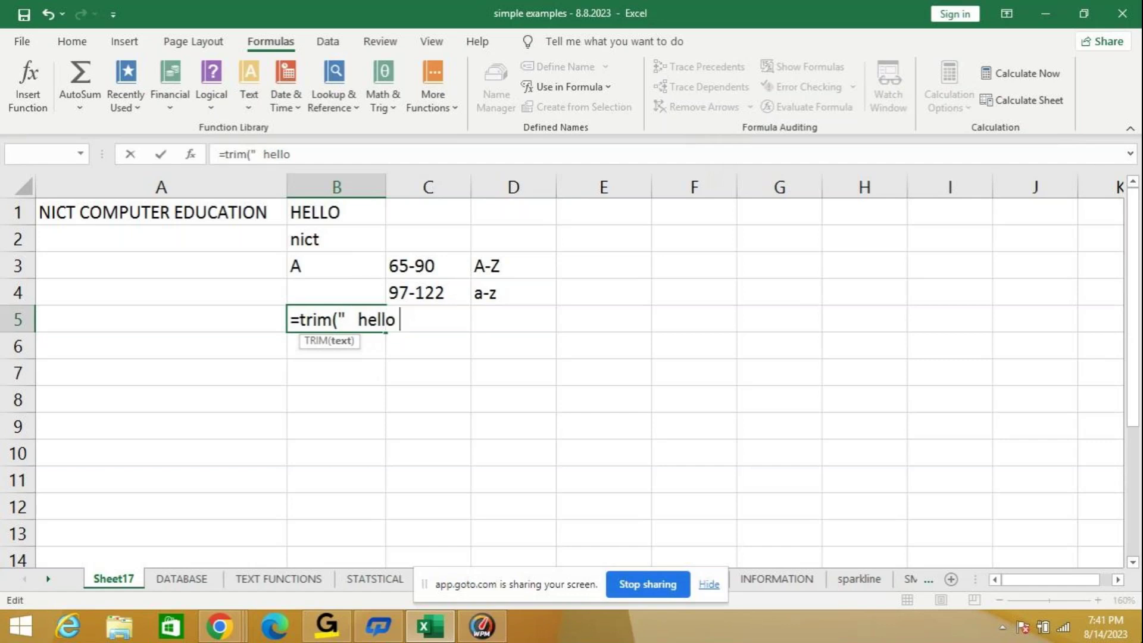
pyautogui.write('ld')
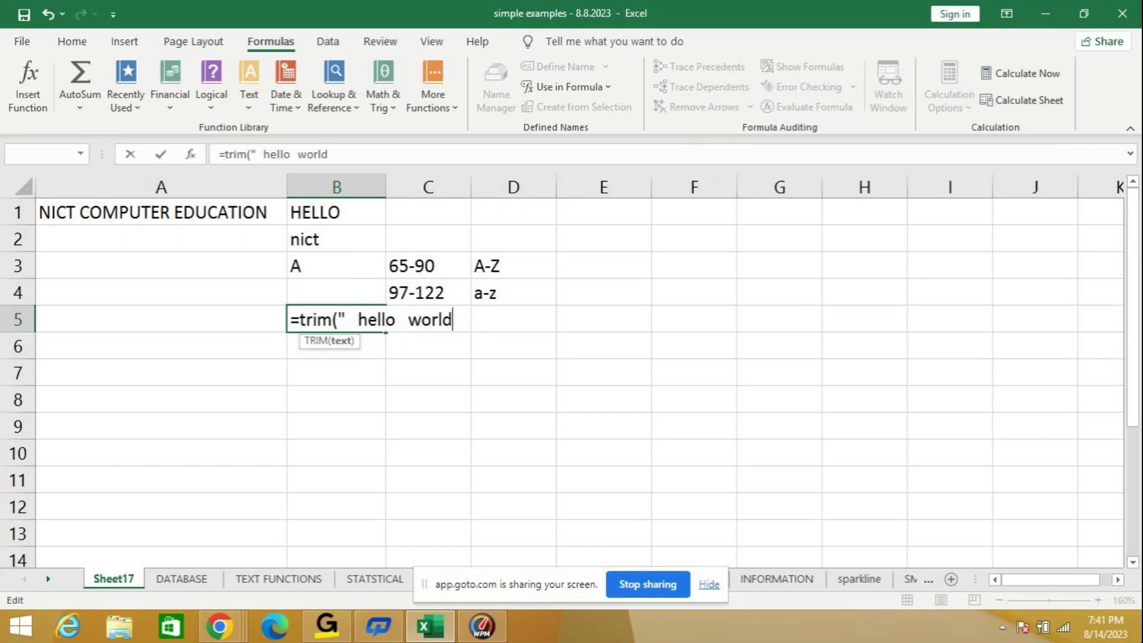
pyautogui.write('  ")')
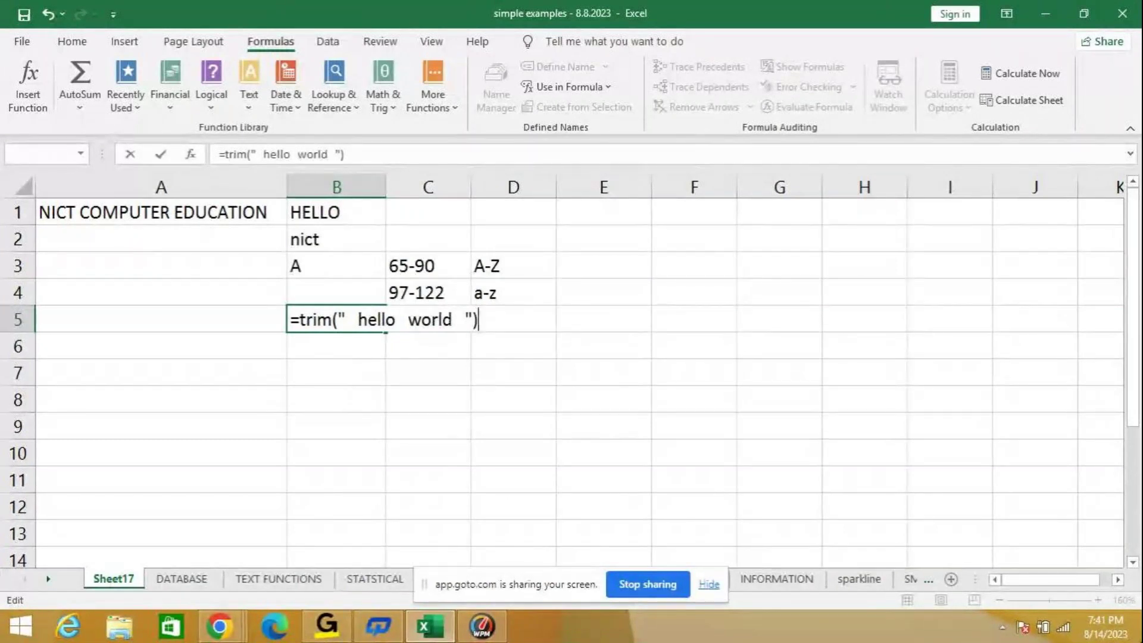
pyautogui.press('Return')
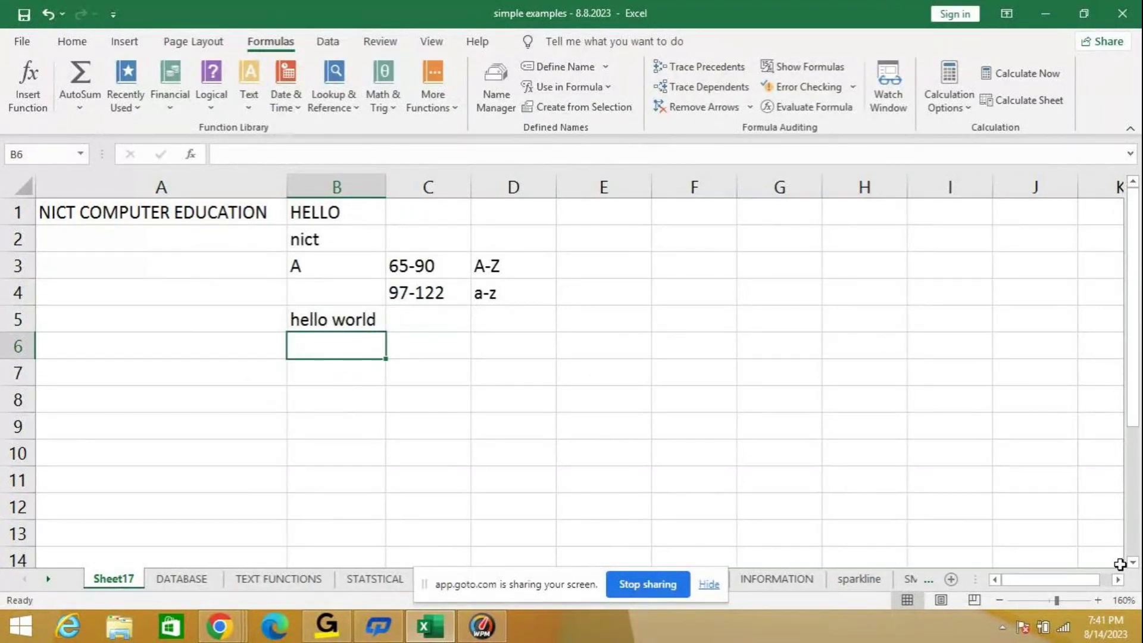
# Step: Enter =len(trim(" hello world ")) in B6 so it returns 11
pyautogui.write('=len')
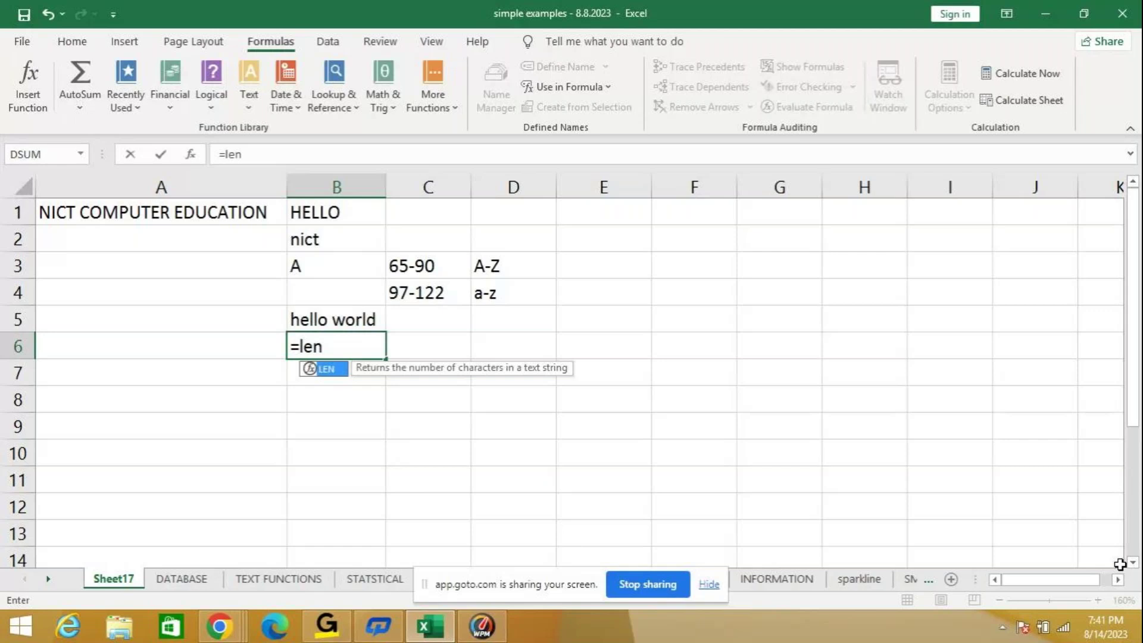
pyautogui.write('(')
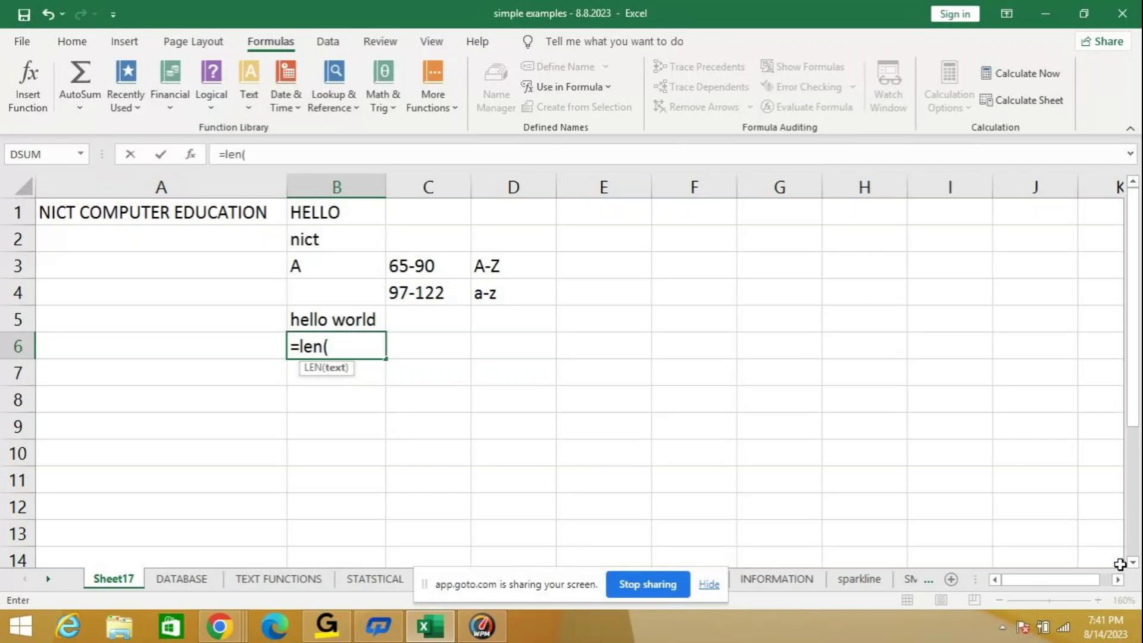
pyautogui.write('time')
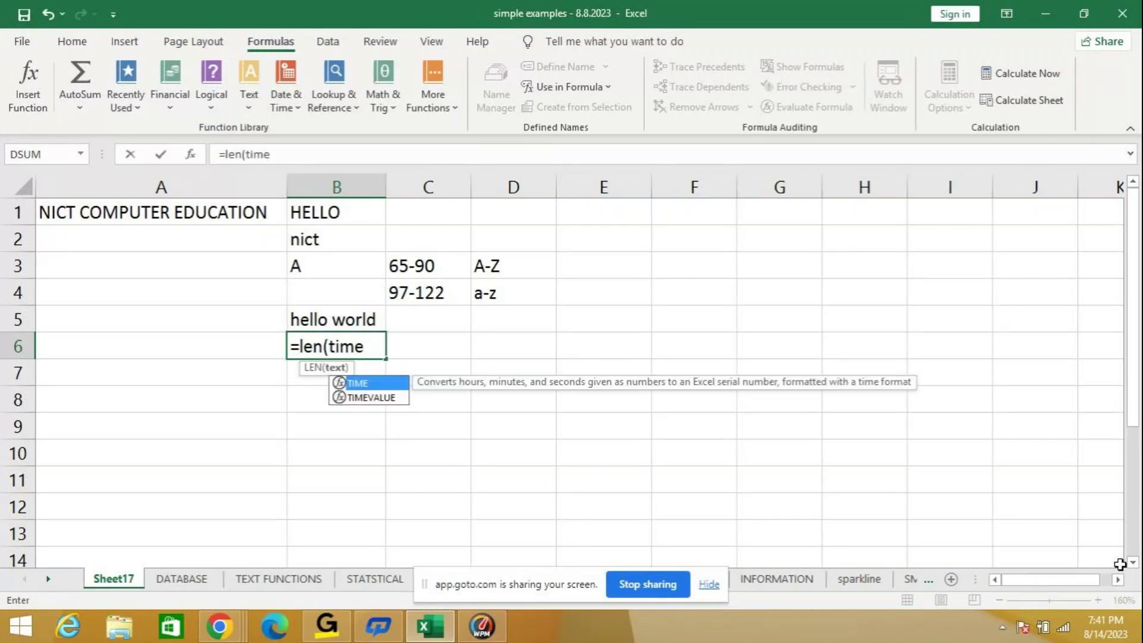
pyautogui.press('BackSpace')
pyautogui.press('BackSpace')
pyautogui.press('BackSpace')
pyautogui.write('rim(')
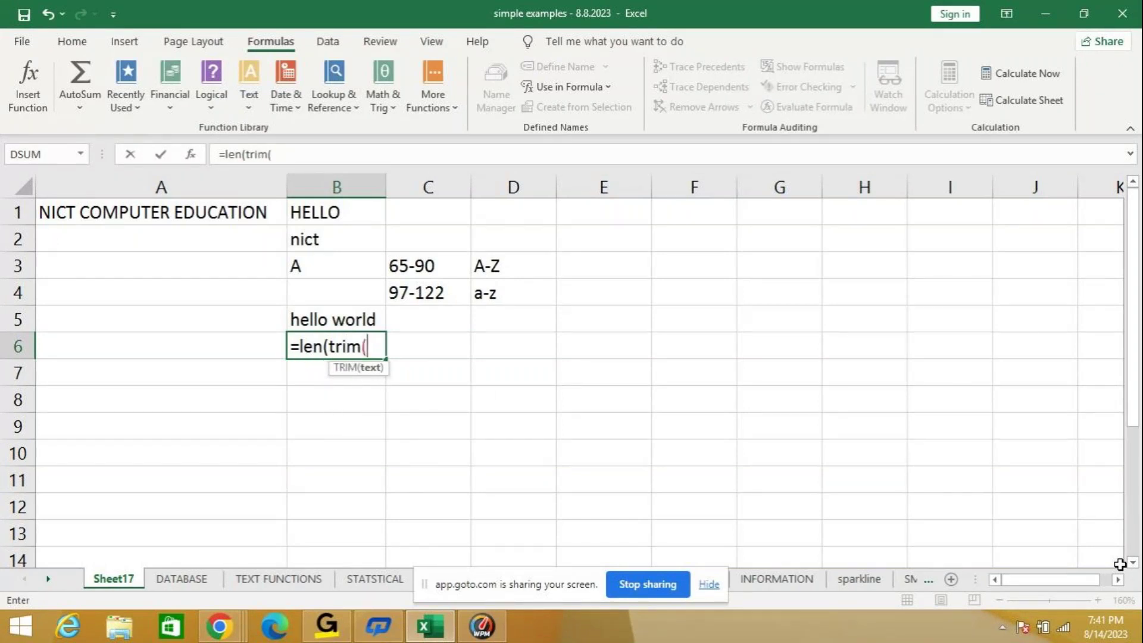
pyautogui.write('"   hello')
pyautogui.press('BackSpace')
pyautogui.write('world')
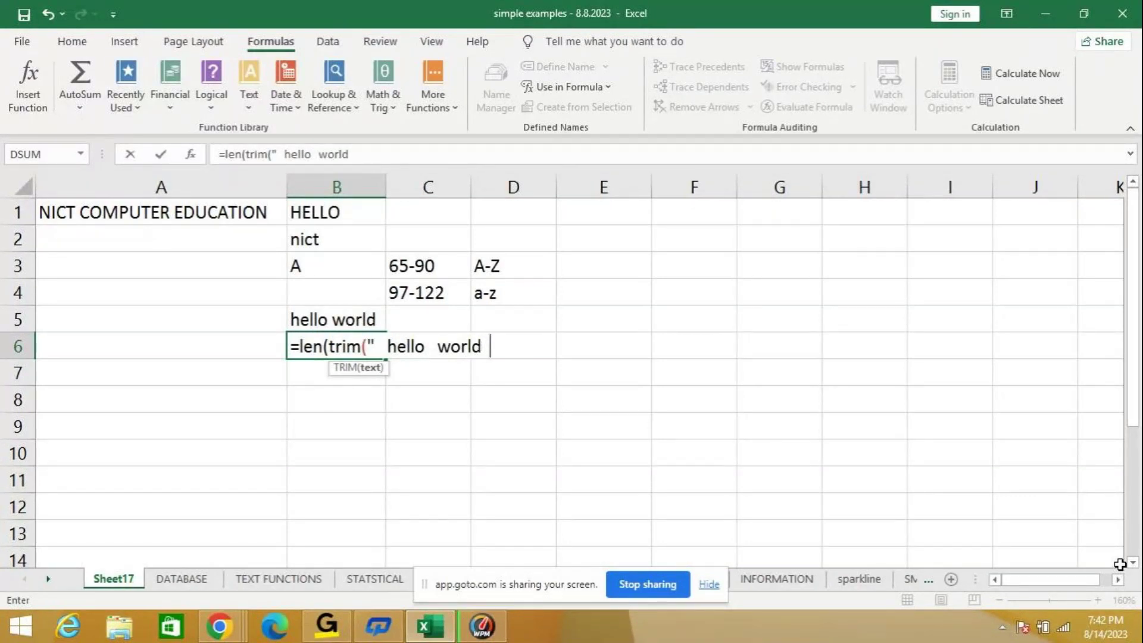
pyautogui.write('   ")')
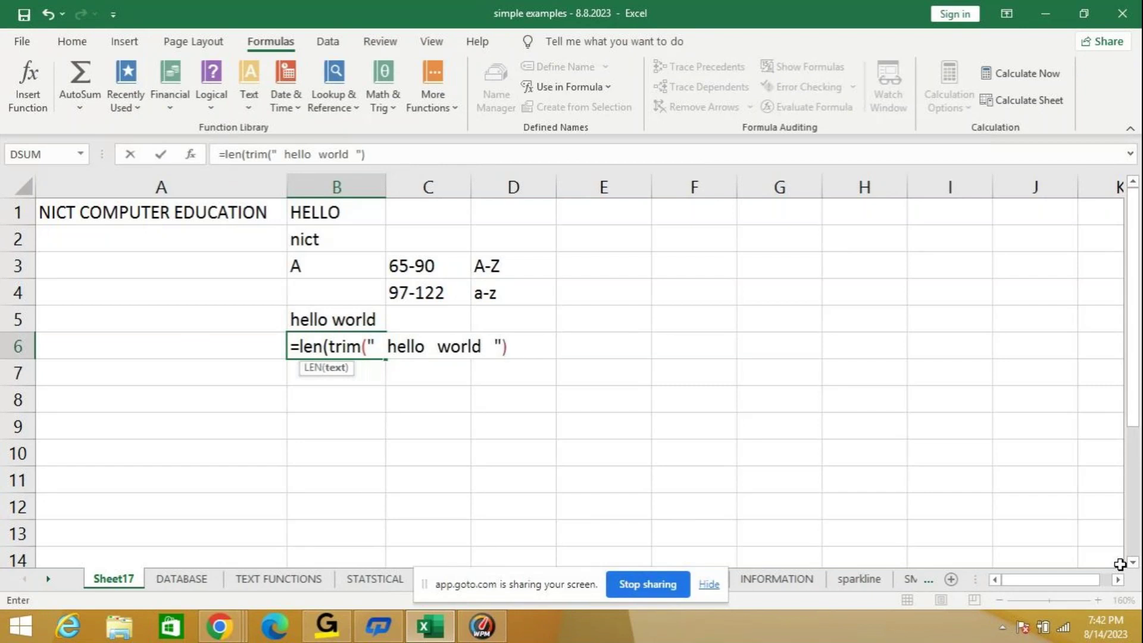
pyautogui.write(')')
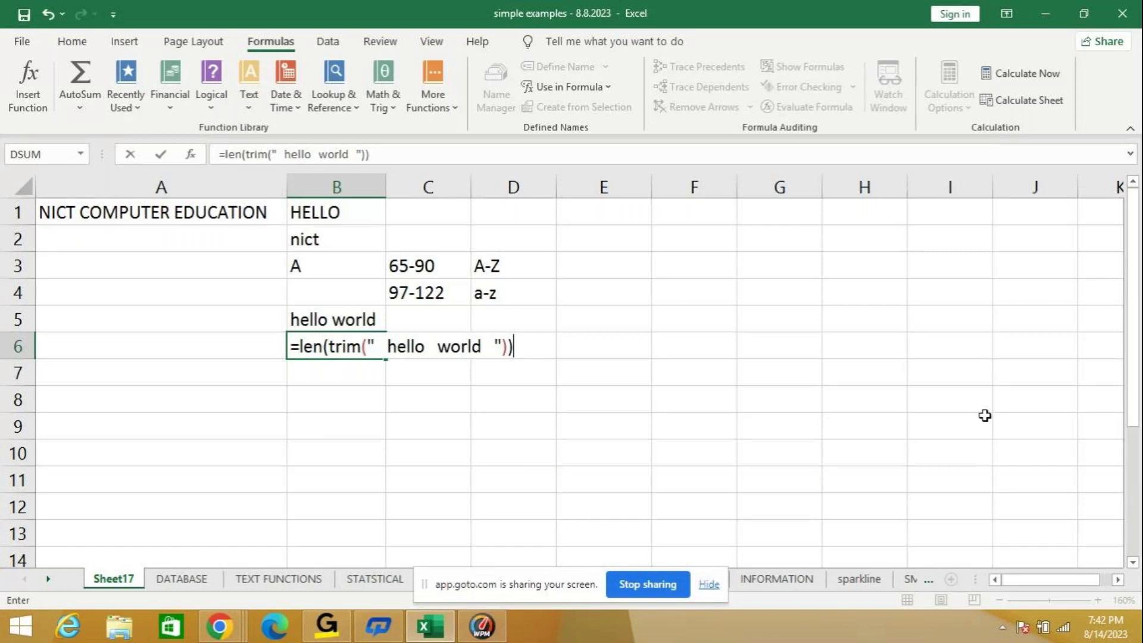
pyautogui.press('Return')
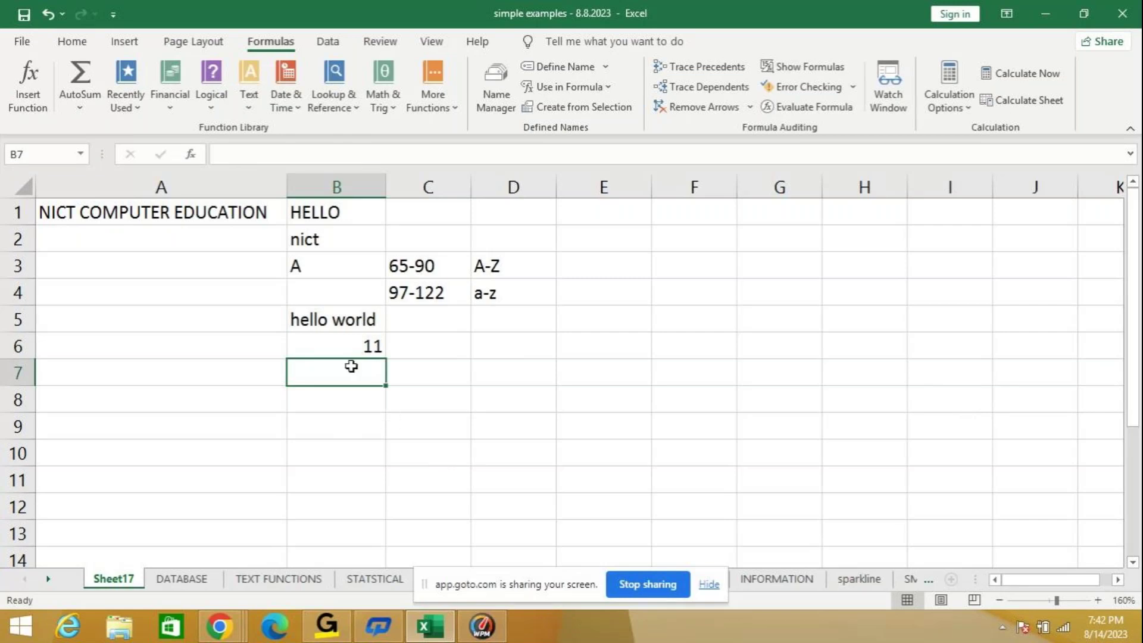
pyautogui.click(352, 316)
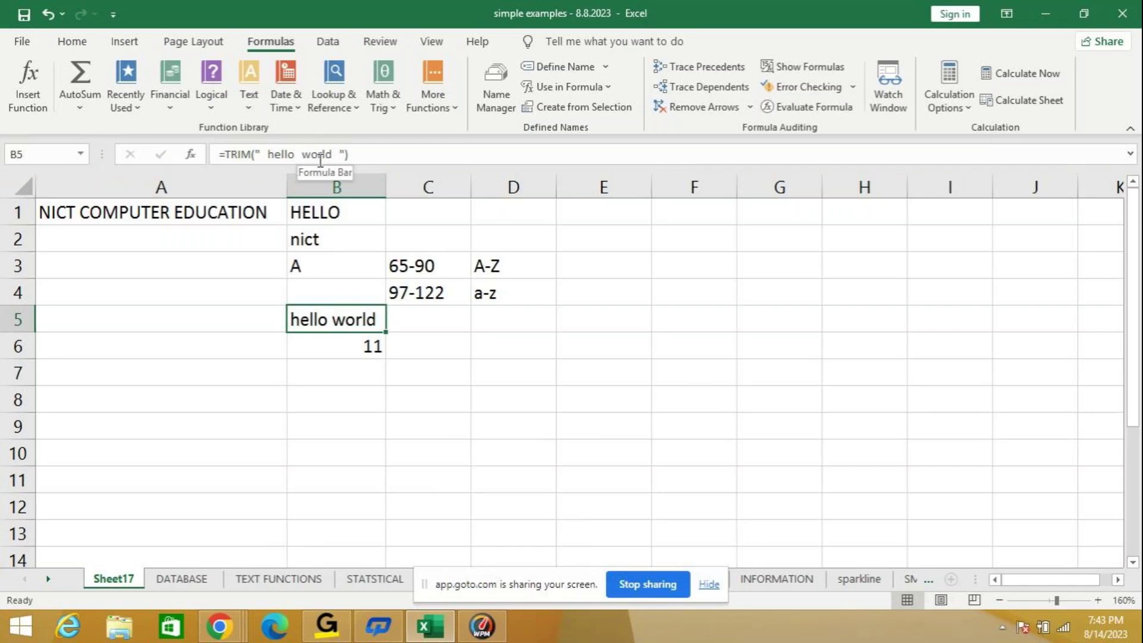
# Step: Enter =trim(len(" hello world ")) in B7 so it returns 19
pyautogui.click(344, 378)
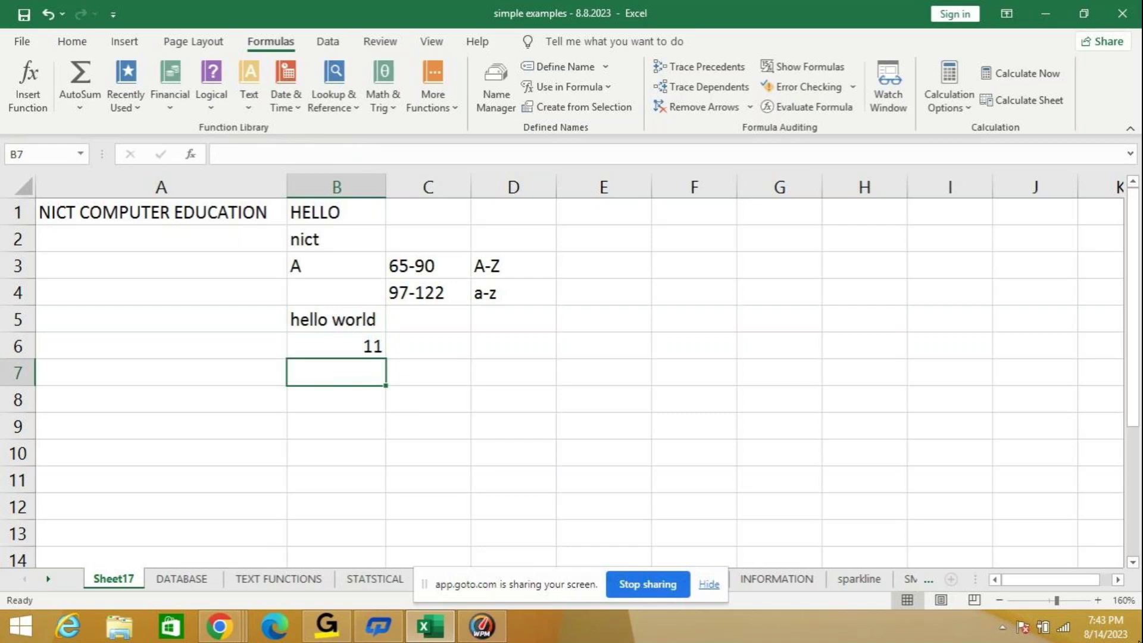
pyautogui.write('=')
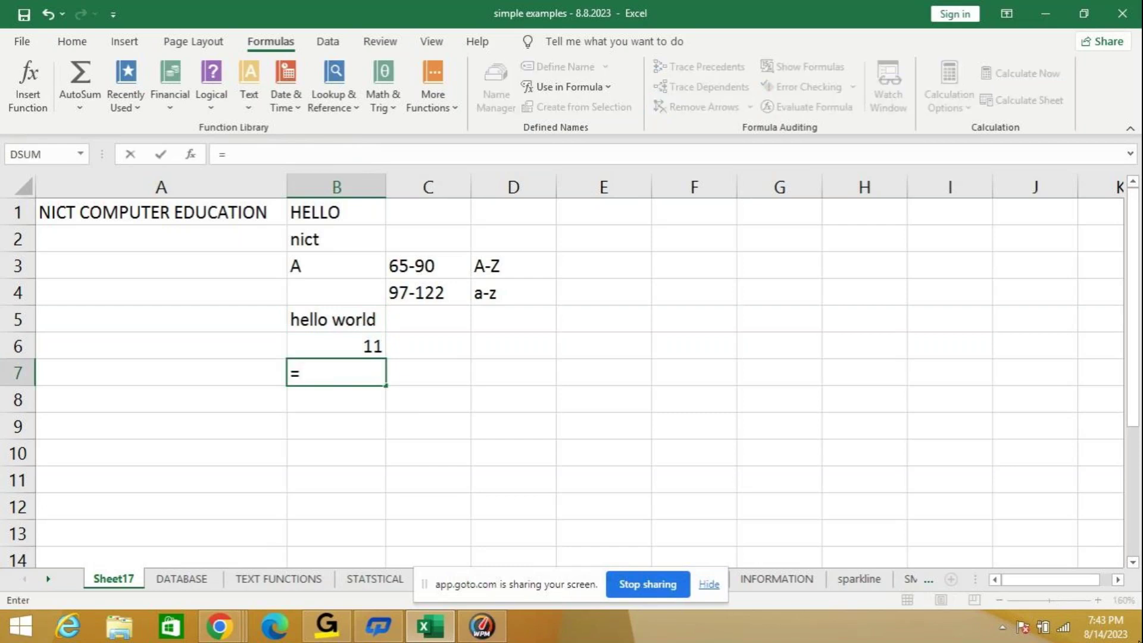
pyautogui.write('tri')
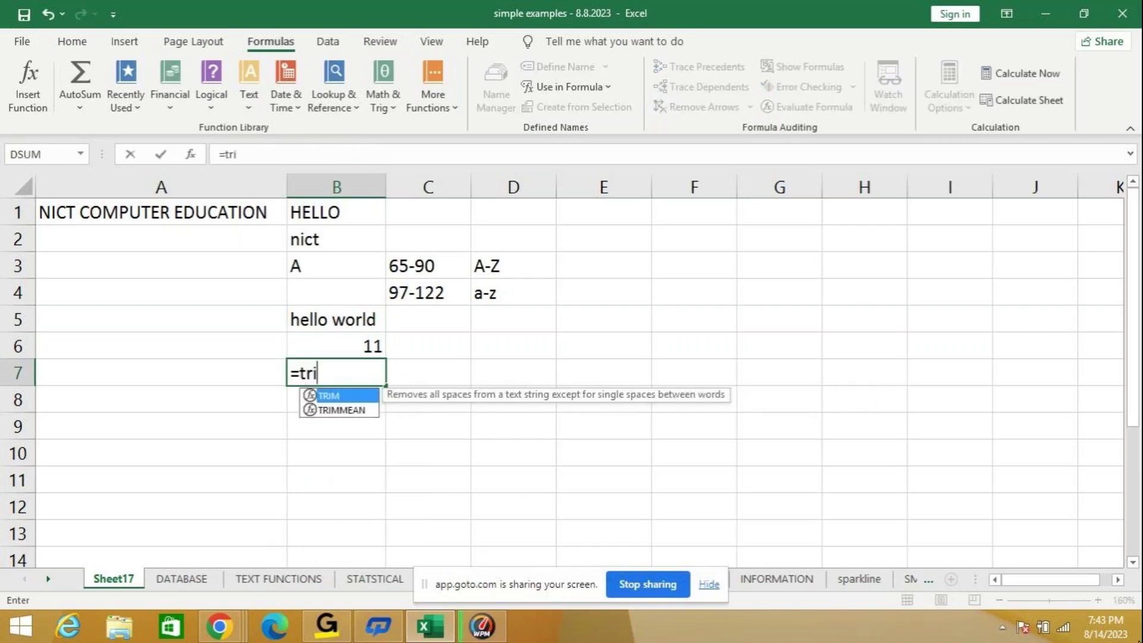
pyautogui.write('m(l')
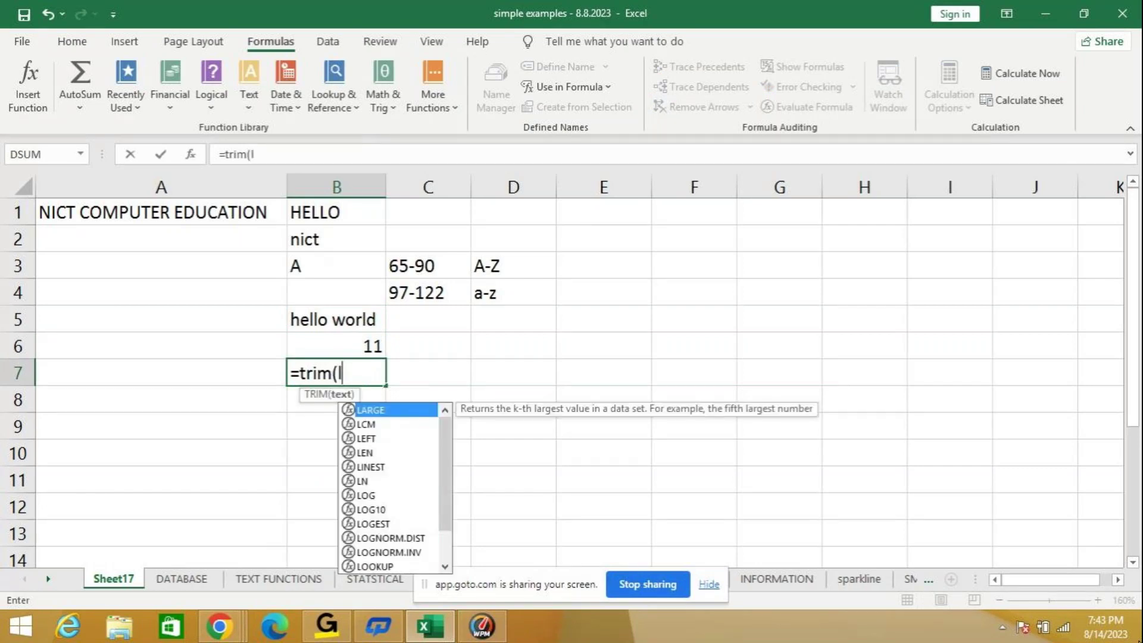
pyautogui.write('en(')
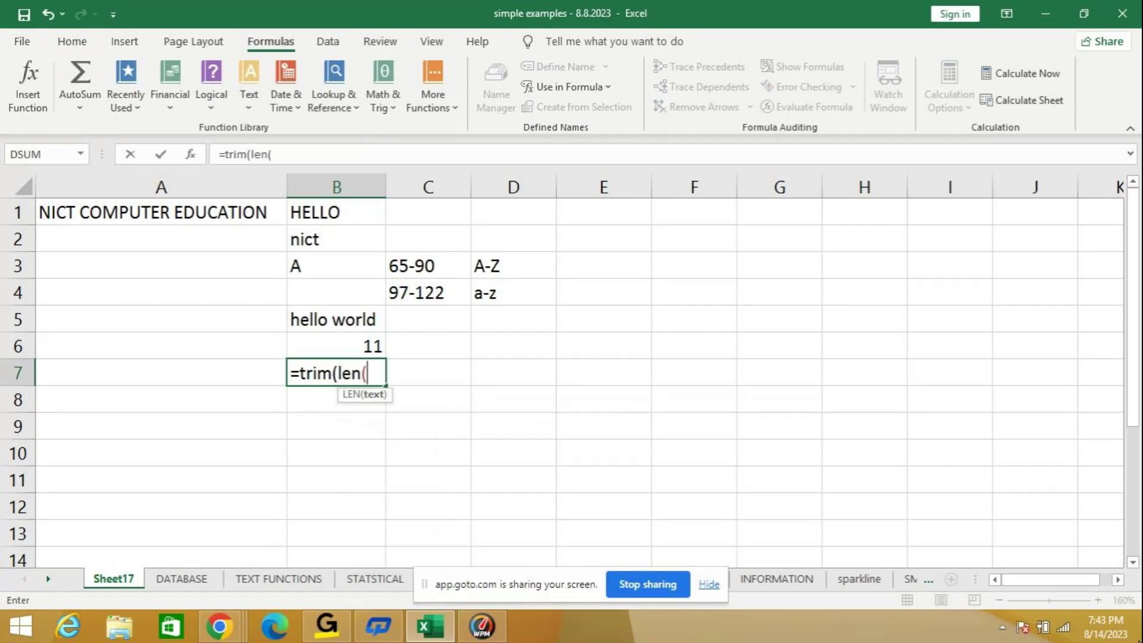
pyautogui.write('"n')
pyautogui.press('BackSpace')
pyautogui.write('I')
pyautogui.press('BackSpace')
pyautogui.write('hello ')
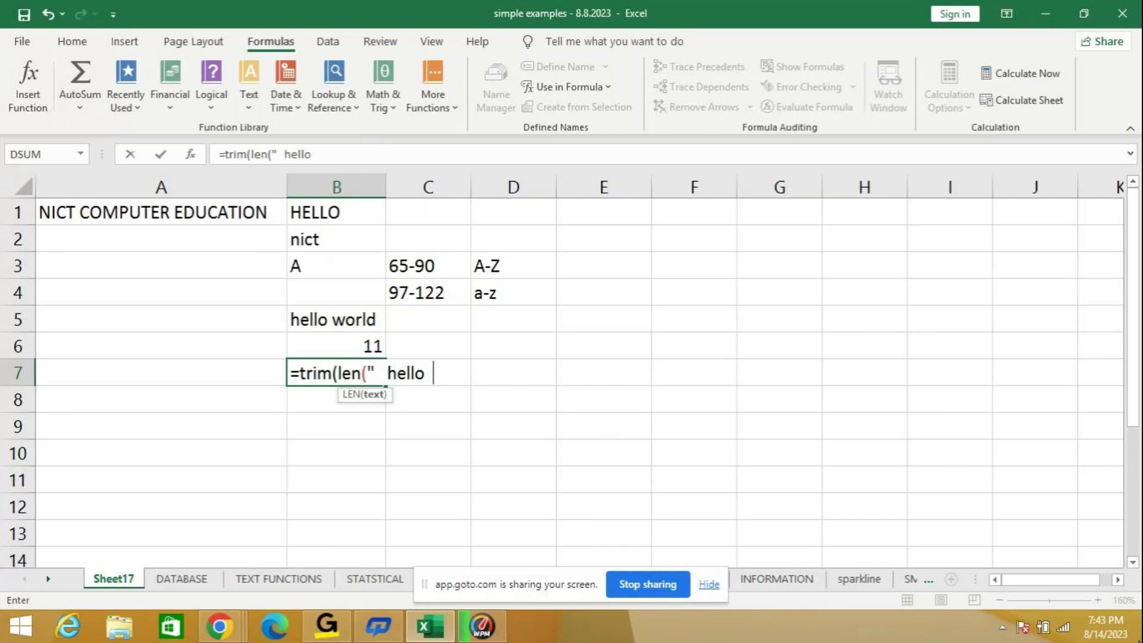
pyautogui.write(' world')
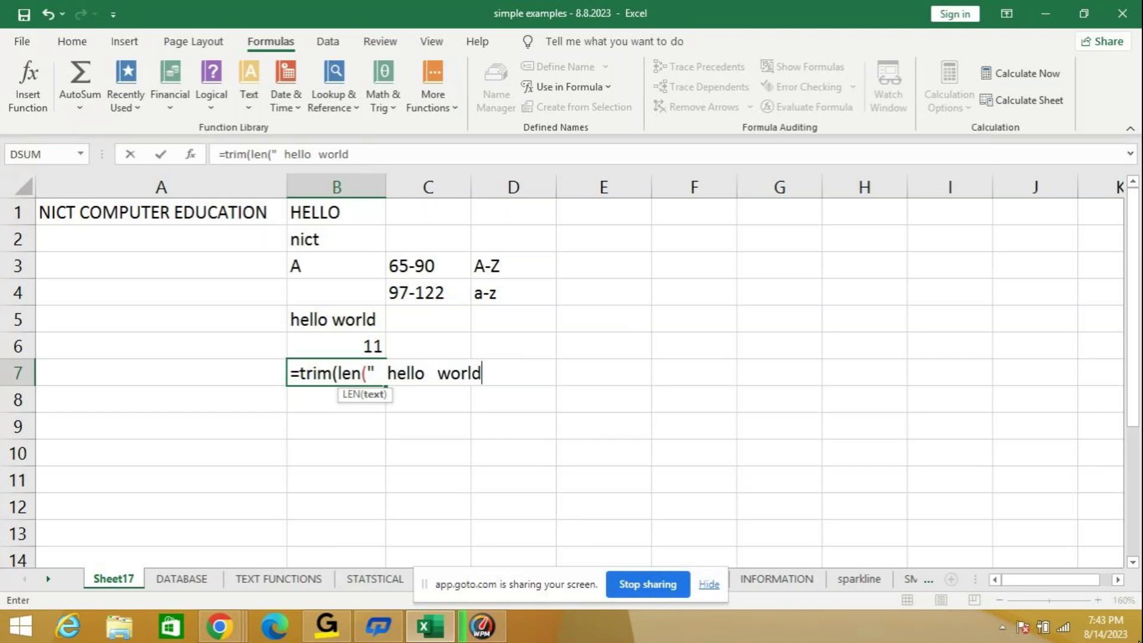
pyautogui.write('  ")))')
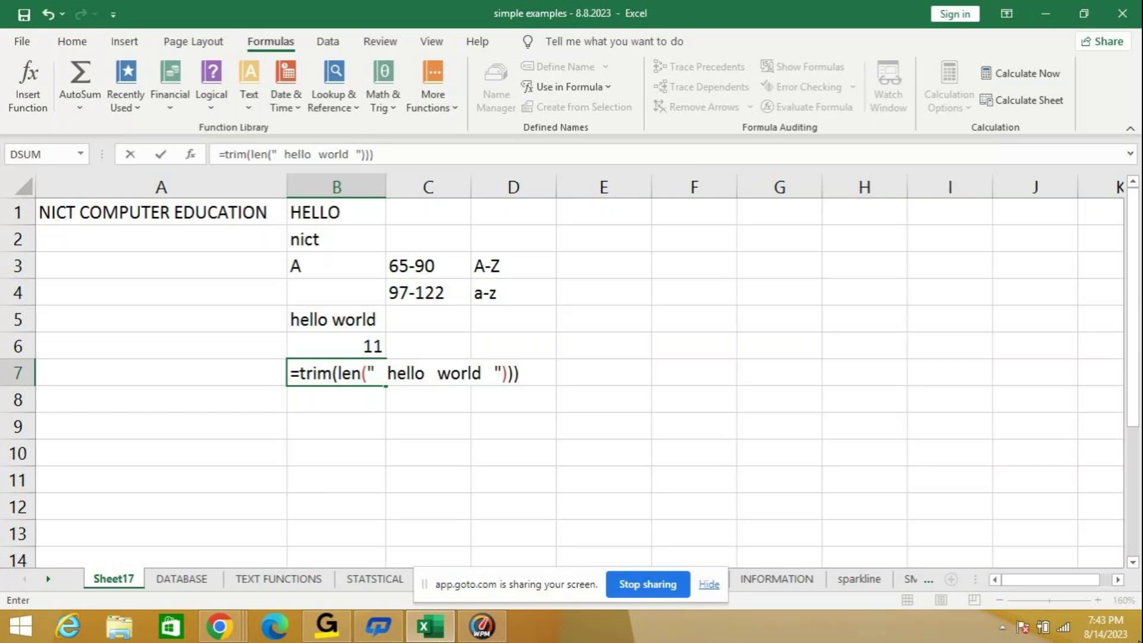
pyautogui.press('Return')
pyautogui.press('Return')
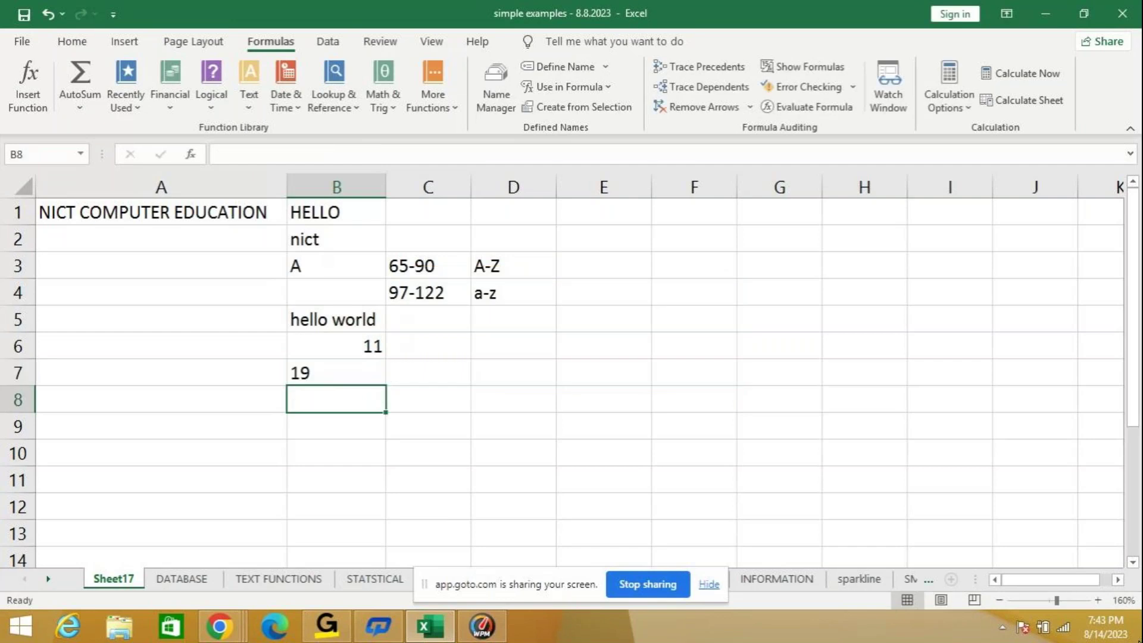
pyautogui.press('Up')
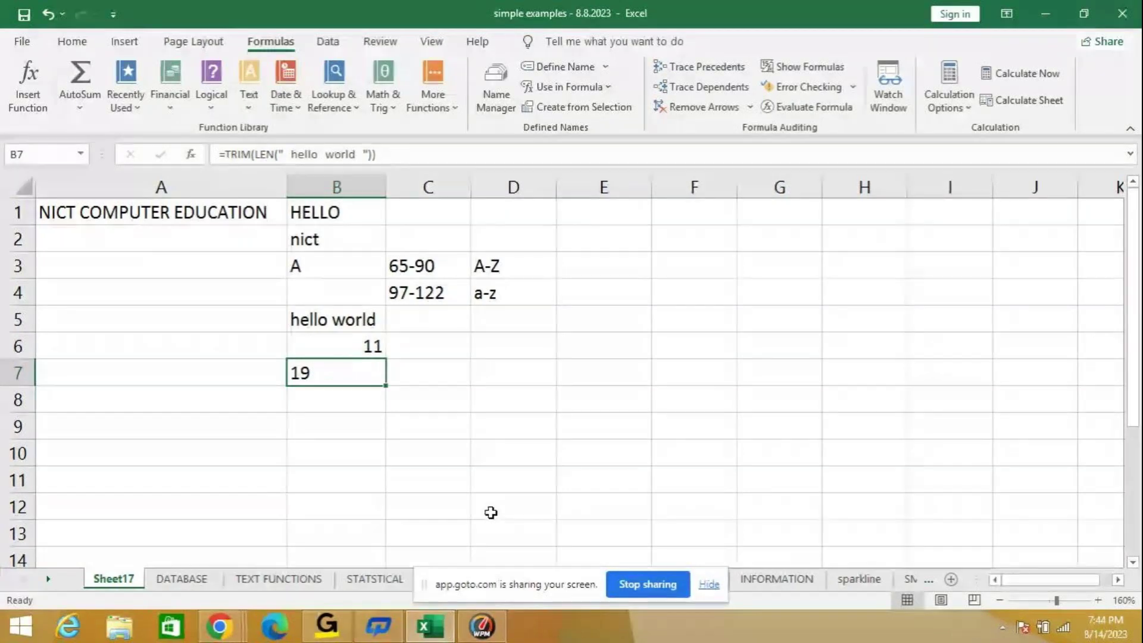
pyautogui.click(314, 402)
pyautogui.hotkey('shift', 'F3')
pyautogui.click(1048, 275)
pyautogui.click(1049, 275)
pyautogui.click(1049, 275)
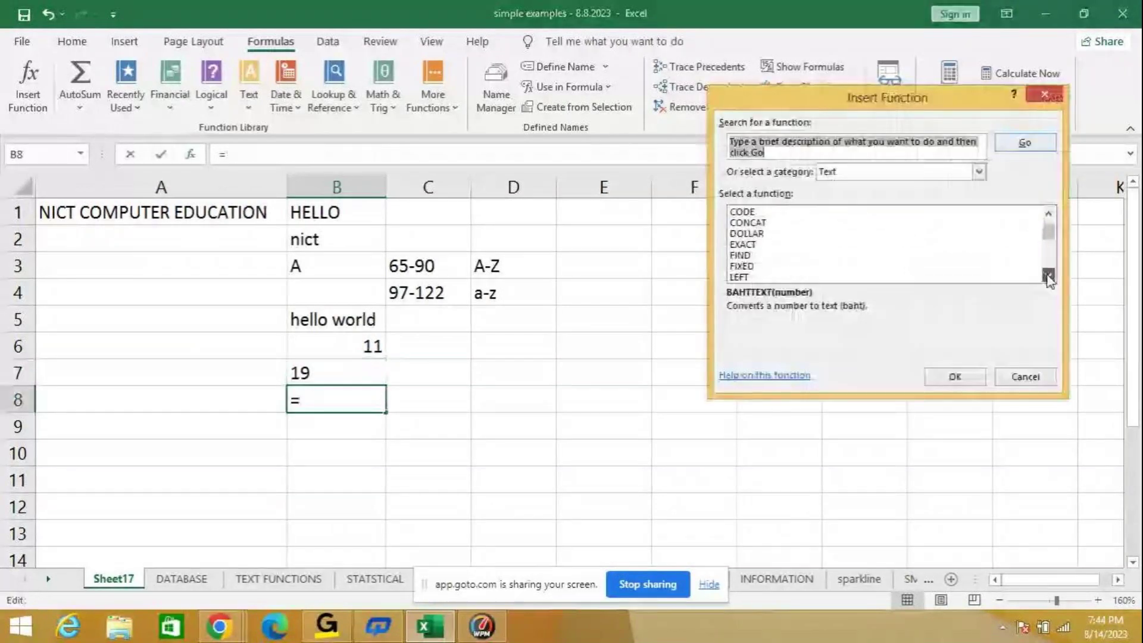
pyautogui.click(1048, 275)
pyautogui.click(1048, 275)
pyautogui.click(1048, 275)
pyautogui.click(1048, 275)
pyautogui.click(1048, 275)
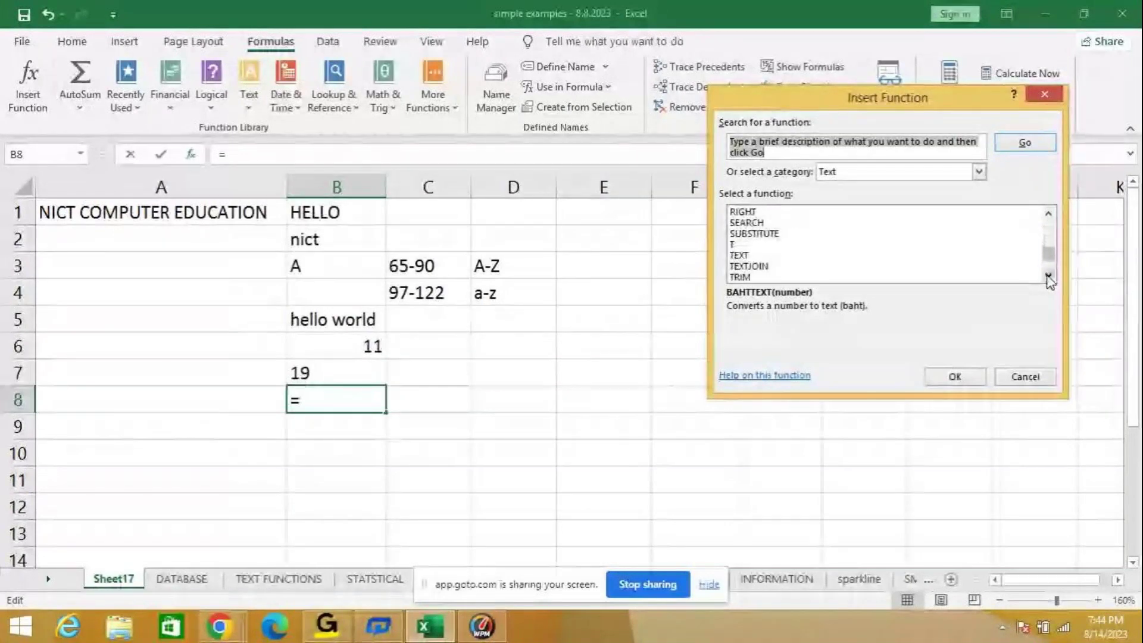
pyautogui.click(1049, 275)
pyautogui.click(1048, 275)
pyautogui.click(1048, 275)
pyautogui.click(1048, 275)
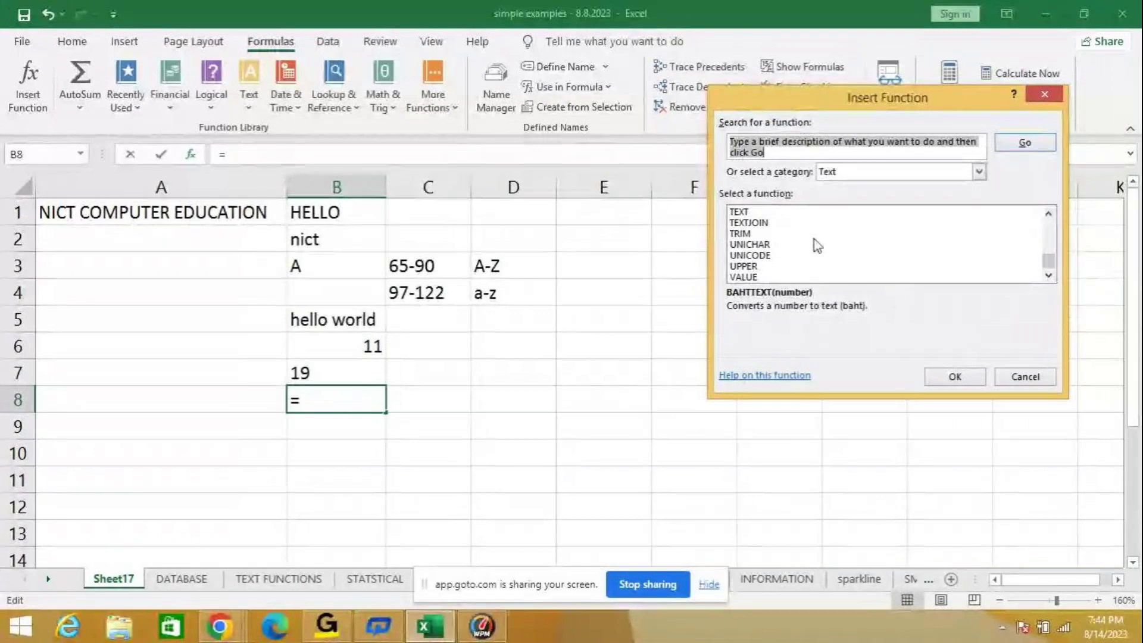
pyautogui.scroll(4, 802, 241)
pyautogui.scroll(-1, 770, 264)
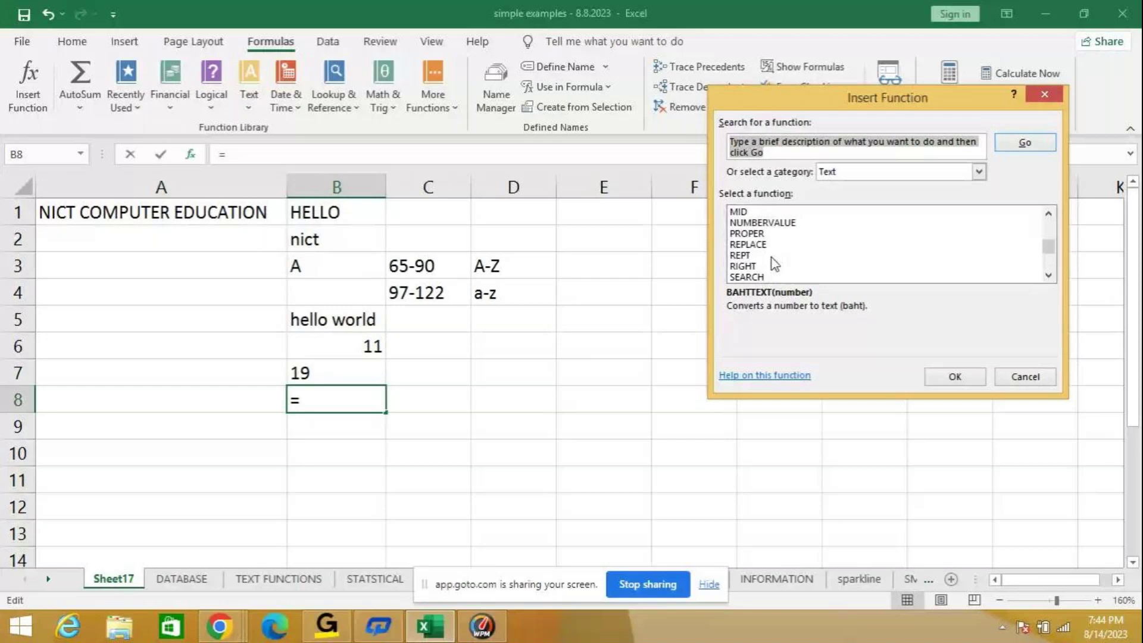
pyautogui.scroll(-1, 774, 264)
pyautogui.click(773, 256)
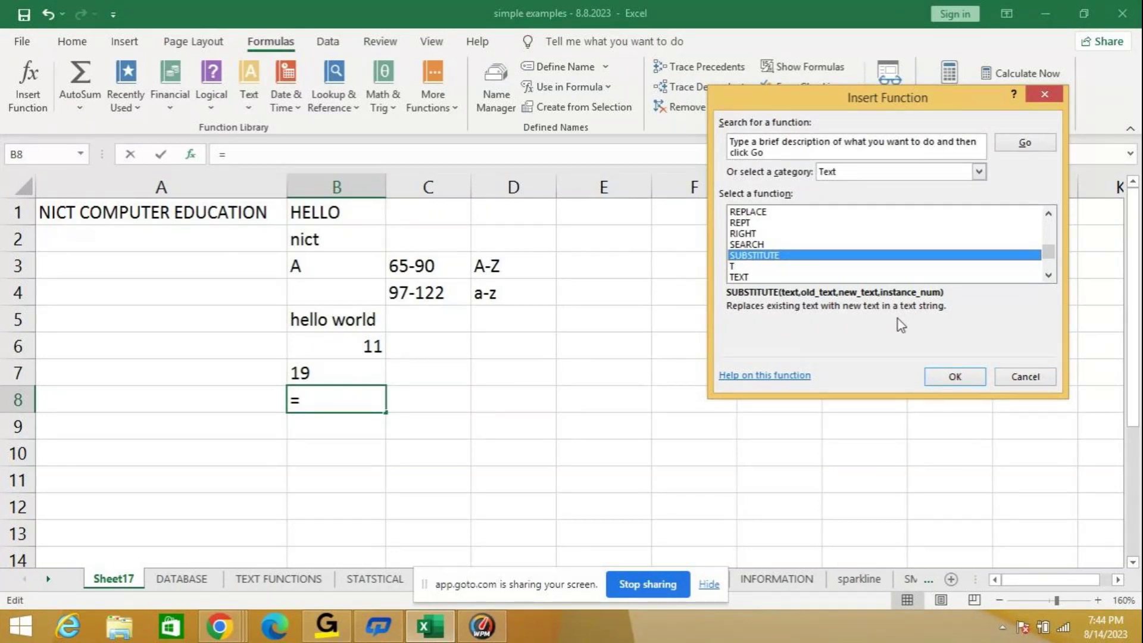
pyautogui.click(1039, 379)
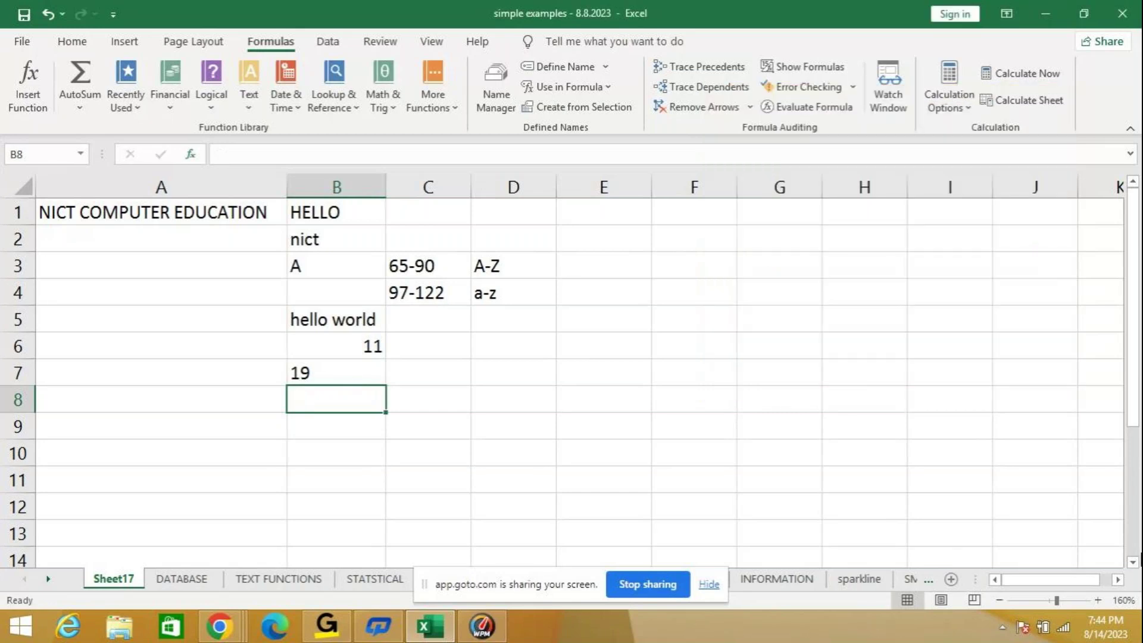
# Step: Enter =SUBSTITUTE("Bat","B","M") in B8 so it returns Mat
pyautogui.write('=sub')
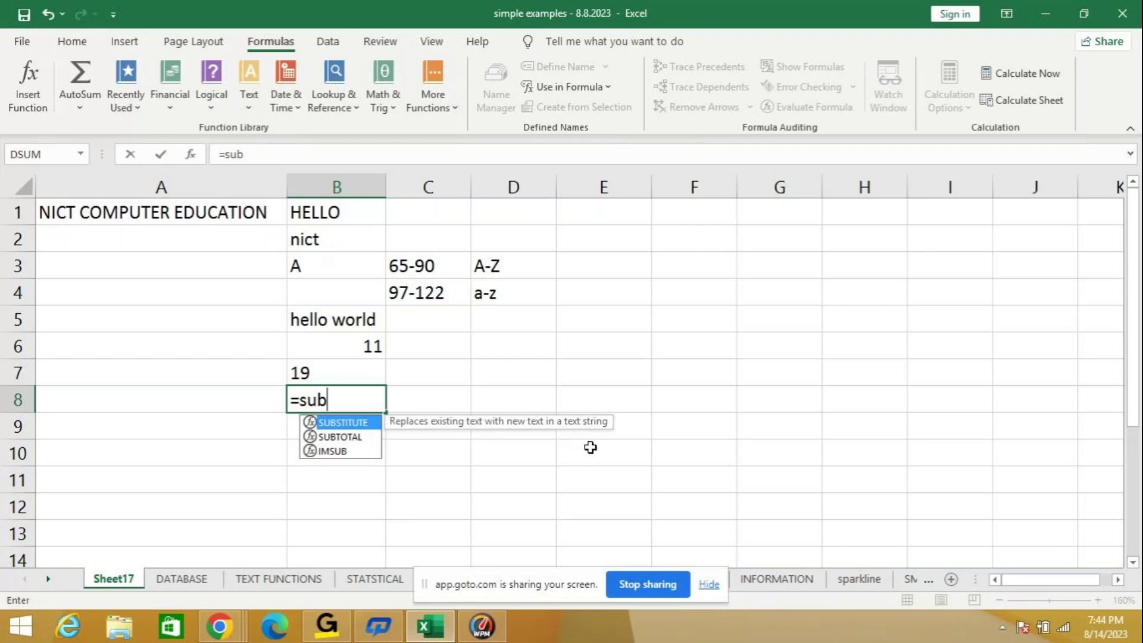
pyautogui.press('Tab')
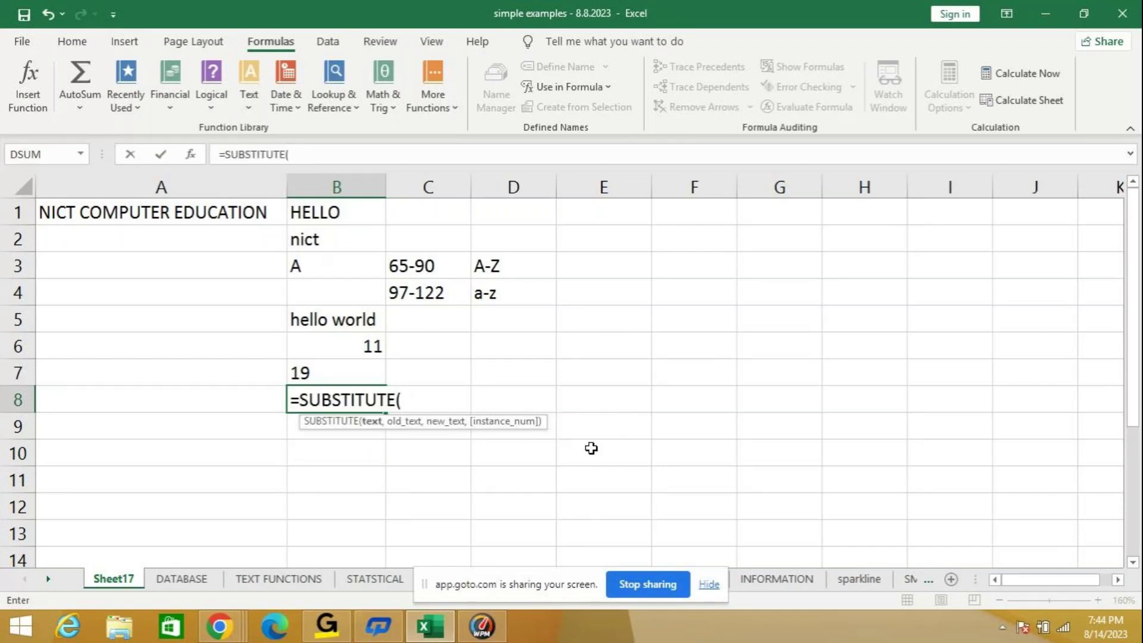
pyautogui.write('"')
pyautogui.write('c')
pyautogui.write('at')
pyautogui.press('BackSpace')
pyautogui.press('BackSpace')
pyautogui.press('BackSpace')
pyautogui.write('Bat"')
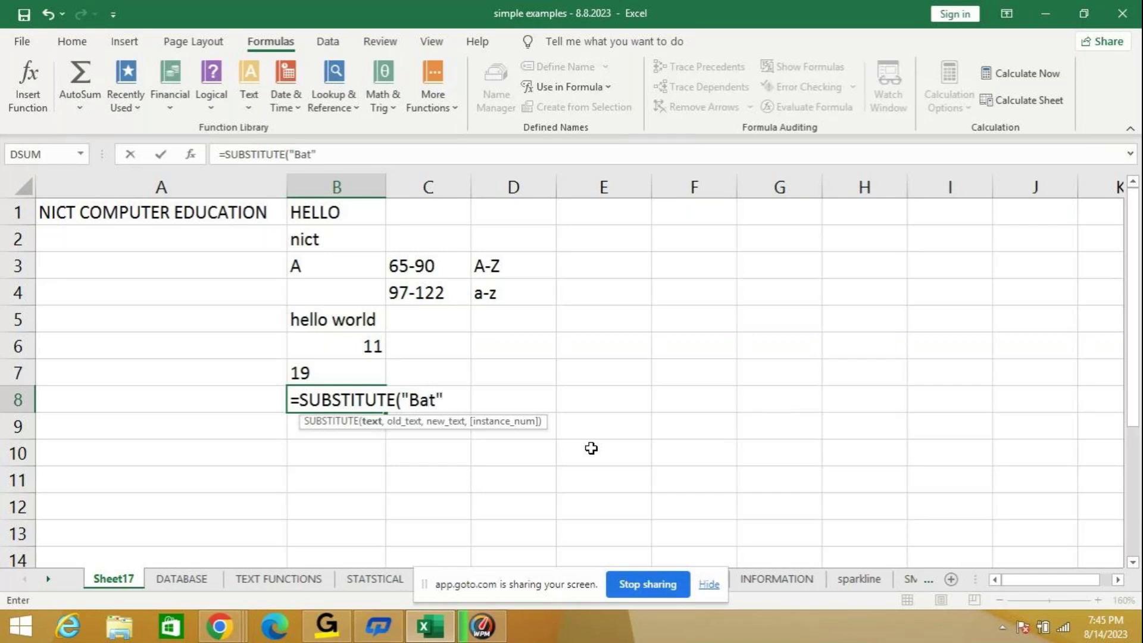
pyautogui.write(',')
pyautogui.write(',')
pyautogui.press('BackSpace')
pyautogui.write('"B"')
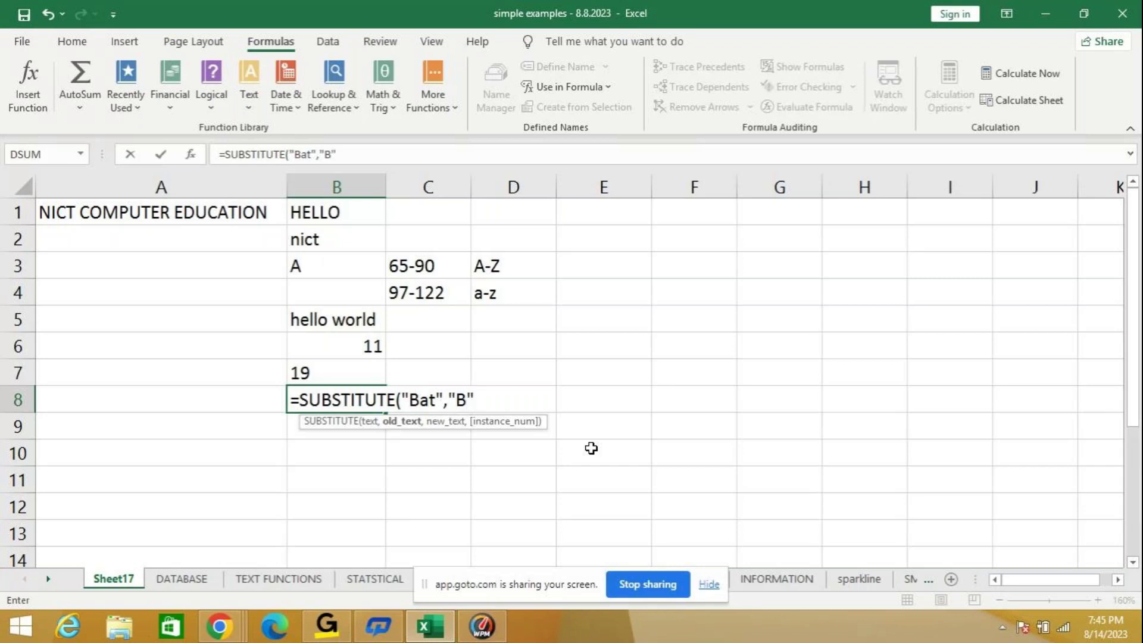
pyautogui.write(',"')
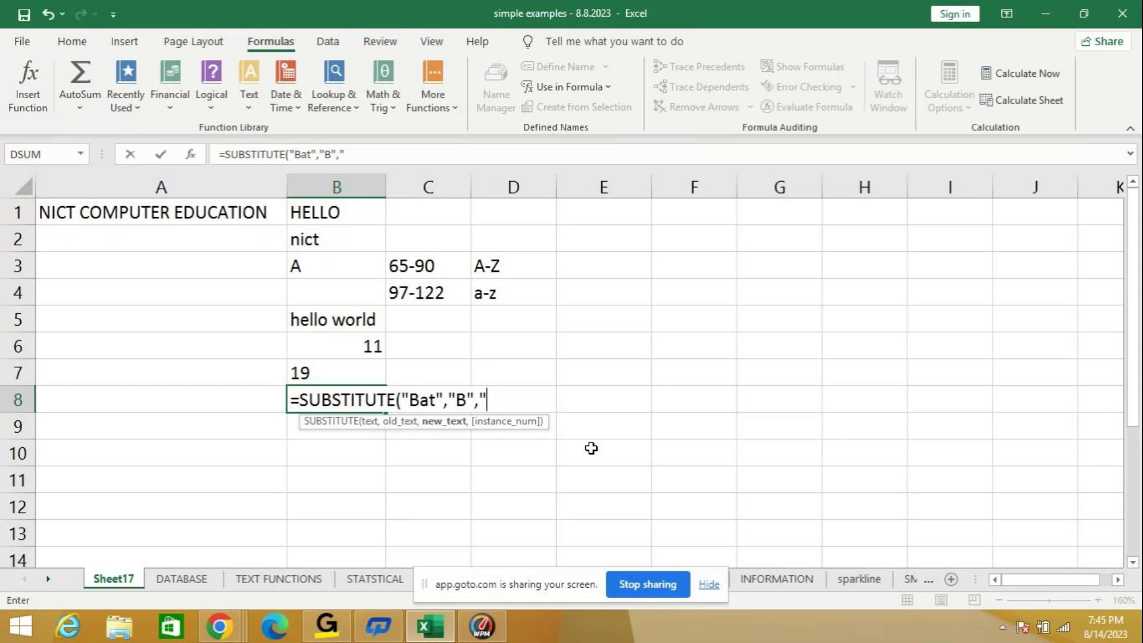
pyautogui.write('M")')
pyautogui.press('Return')
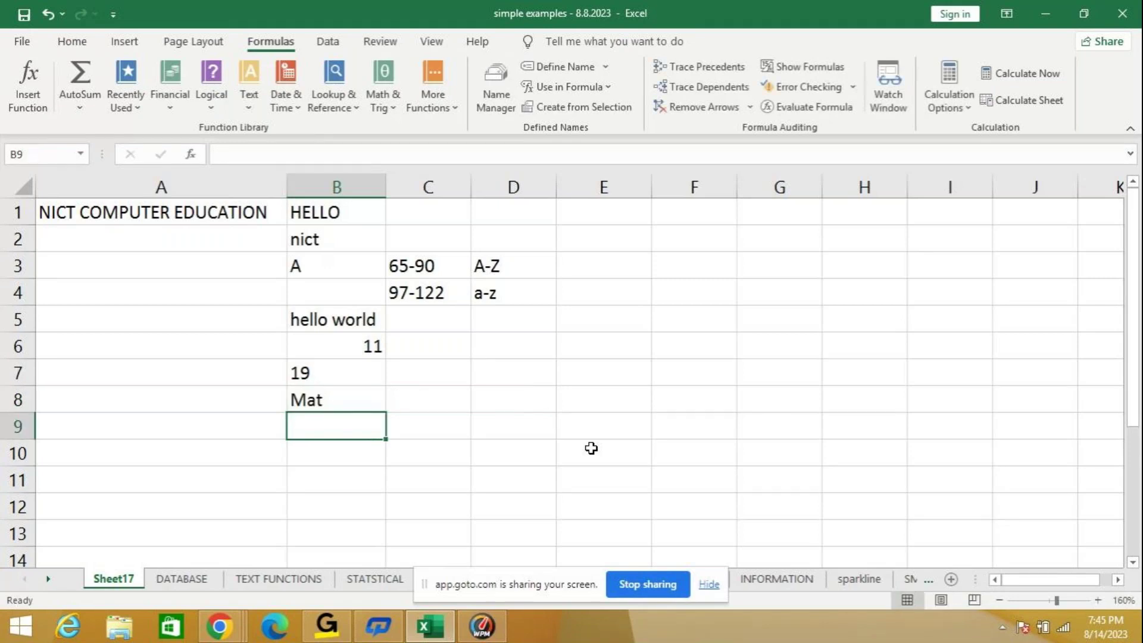
pyautogui.press('Up')
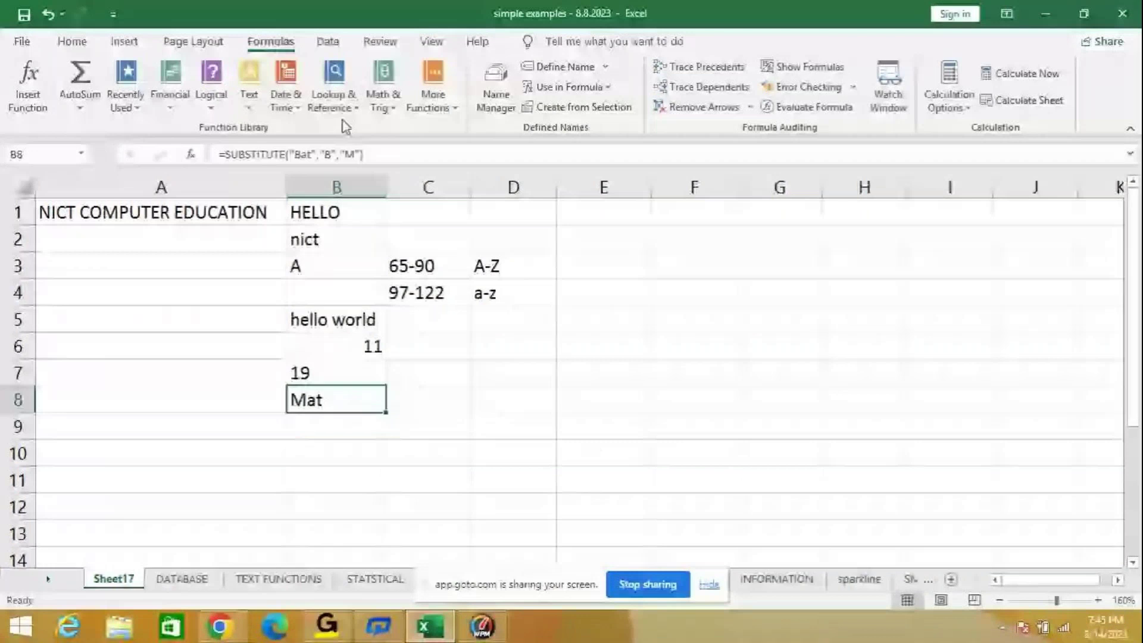